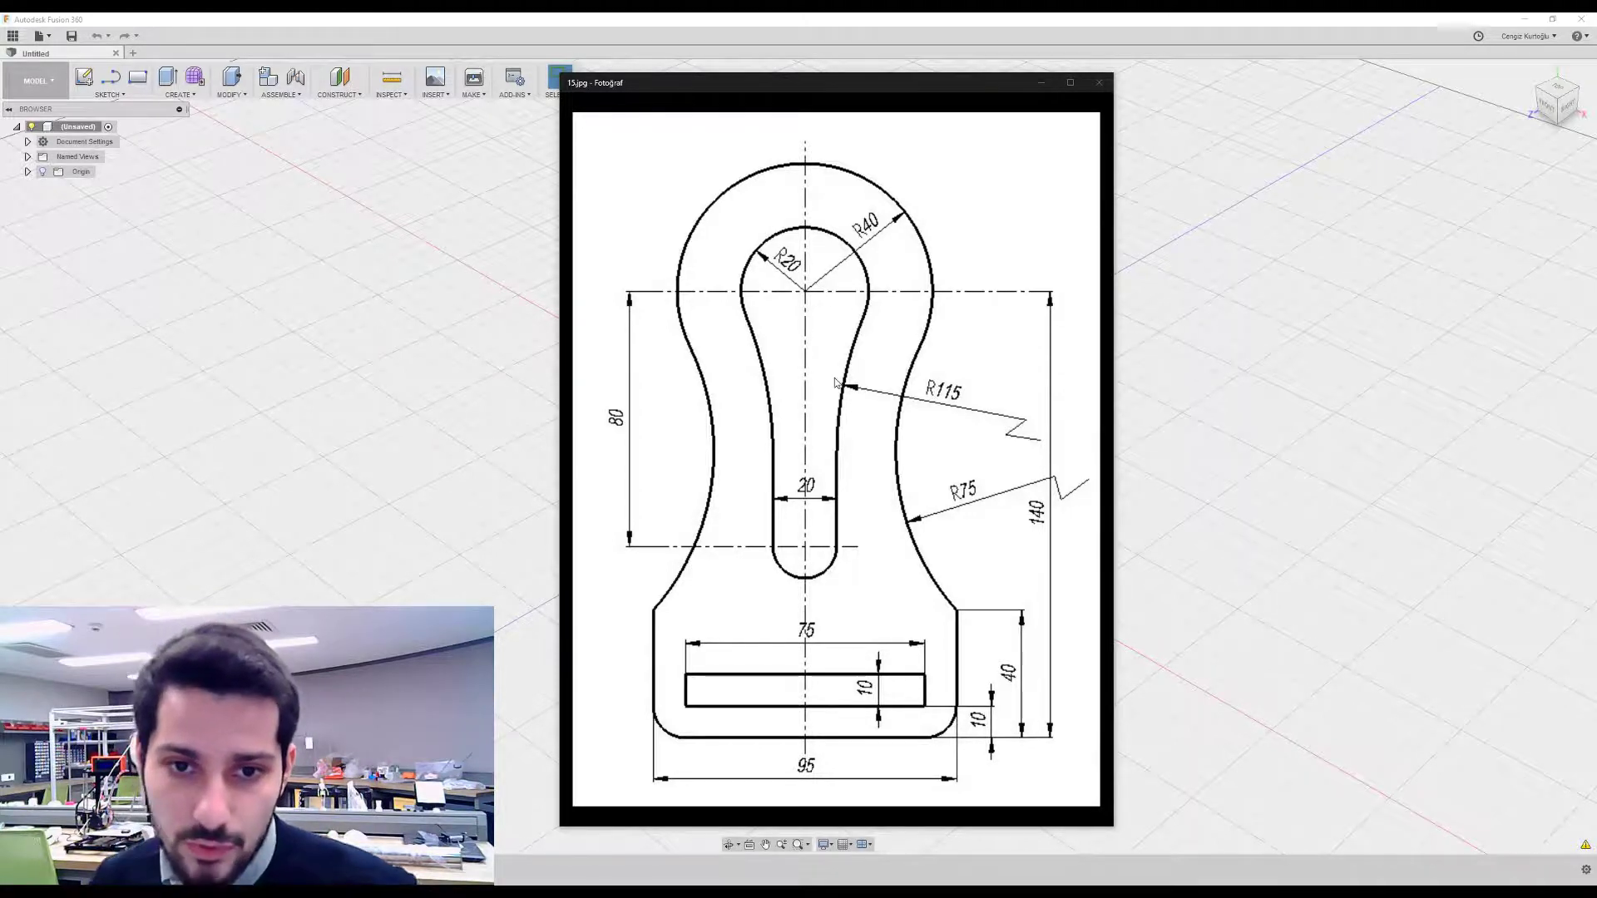
- Start a new sketch on the top (XZ) plane
left_click(1209, 458)
key("c")
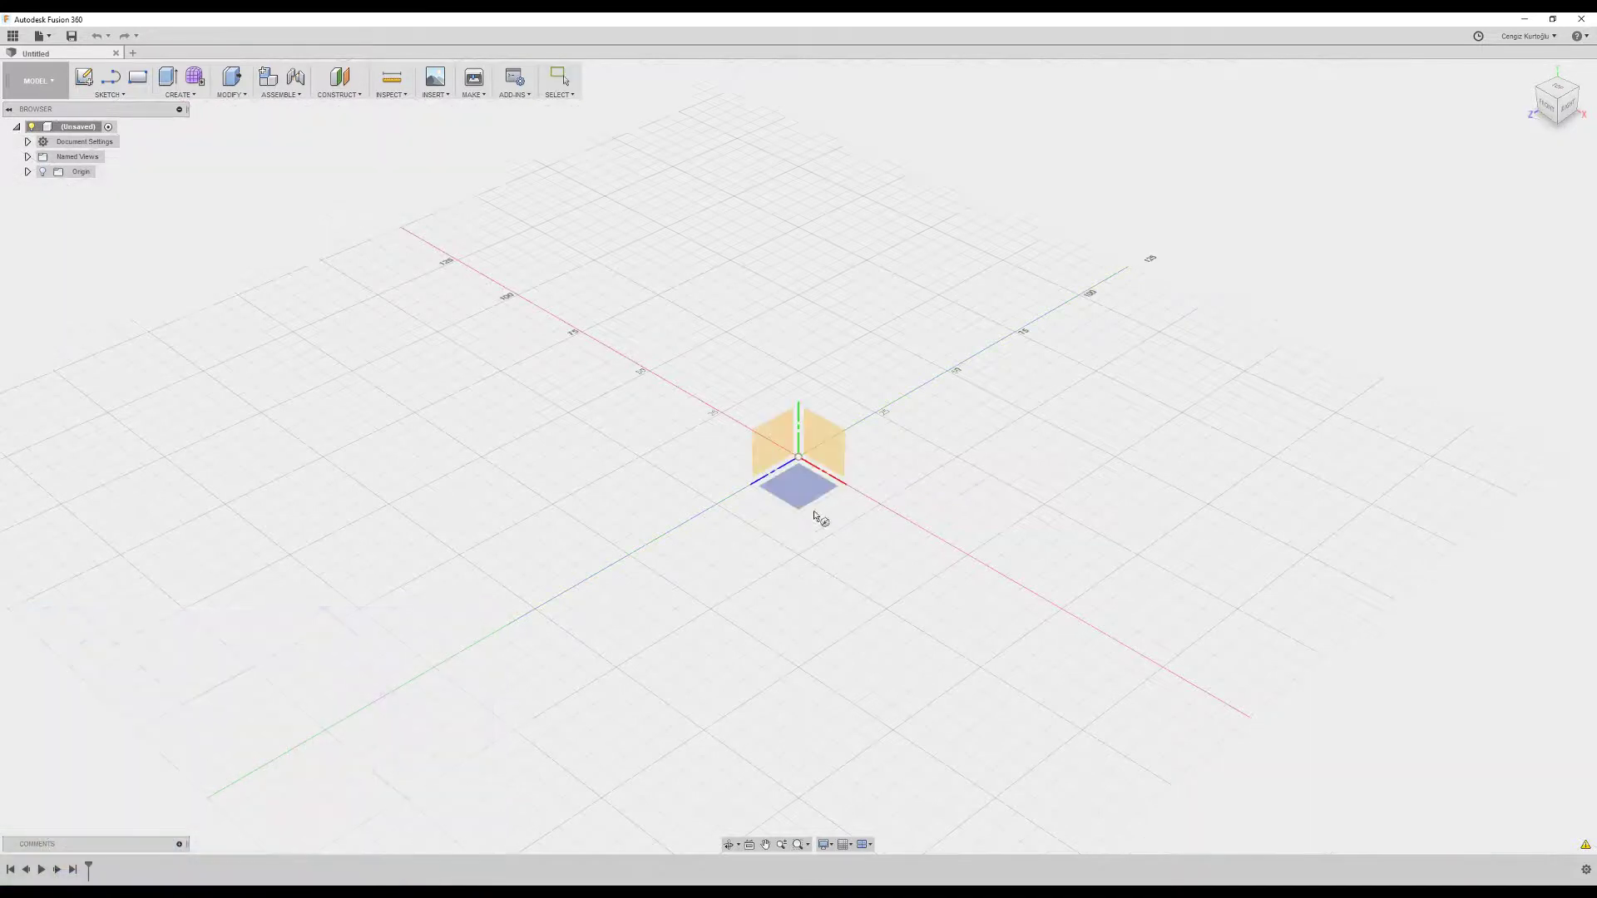
left_click(797, 482)
- Draw a 40 mm diameter circle centred on the origin, then view the reference drawing
left_click(765, 416)
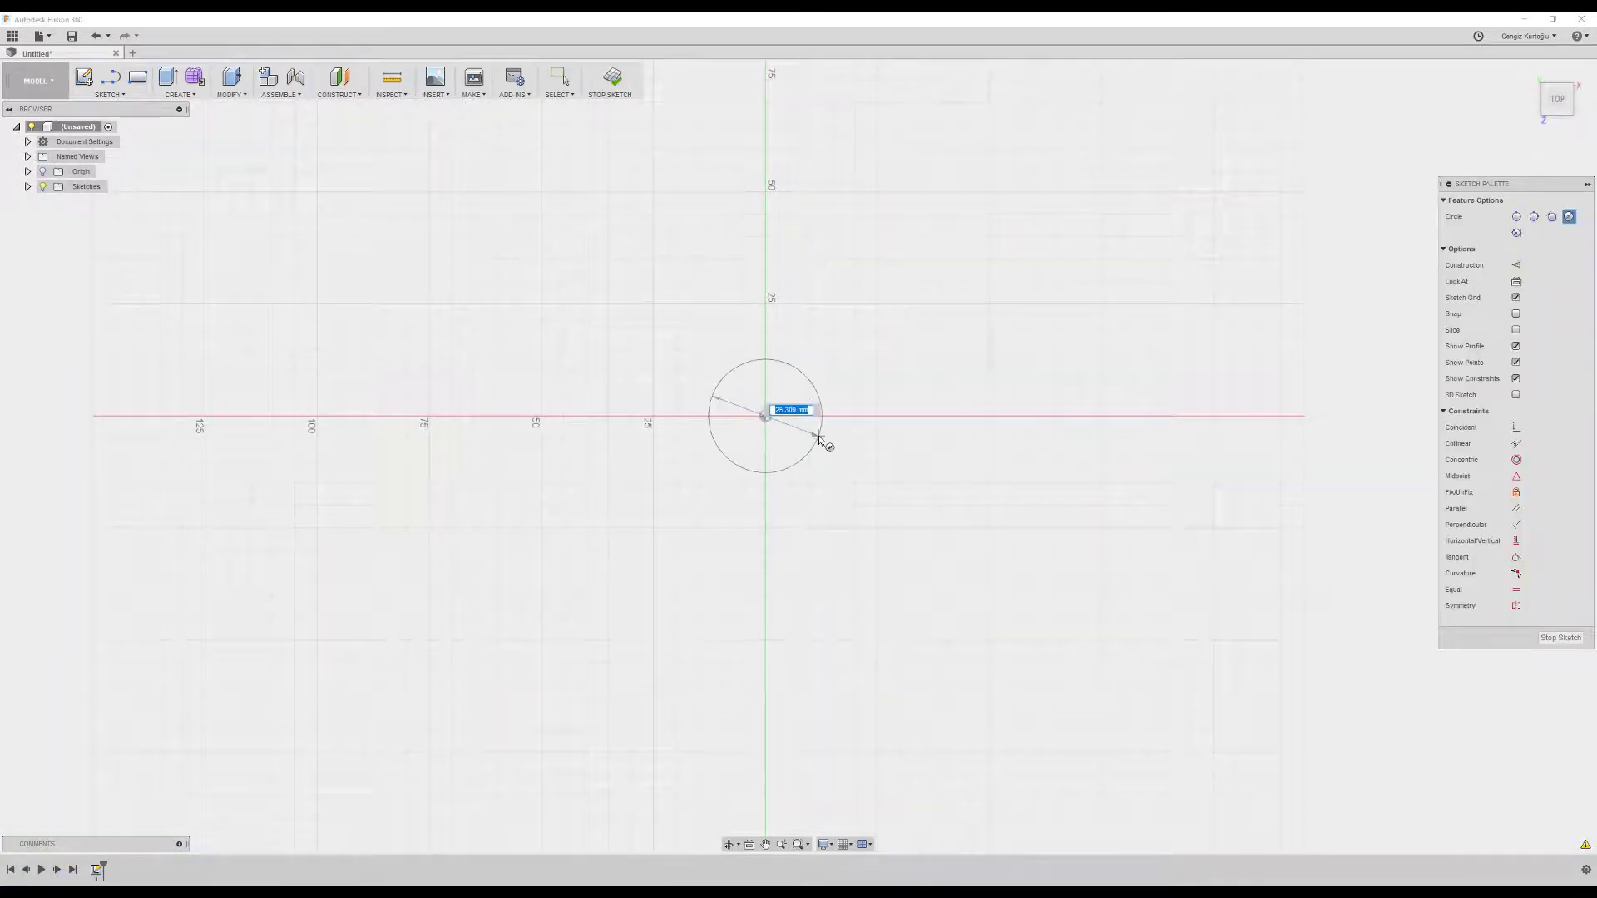
left_click(817, 441)
key("d")
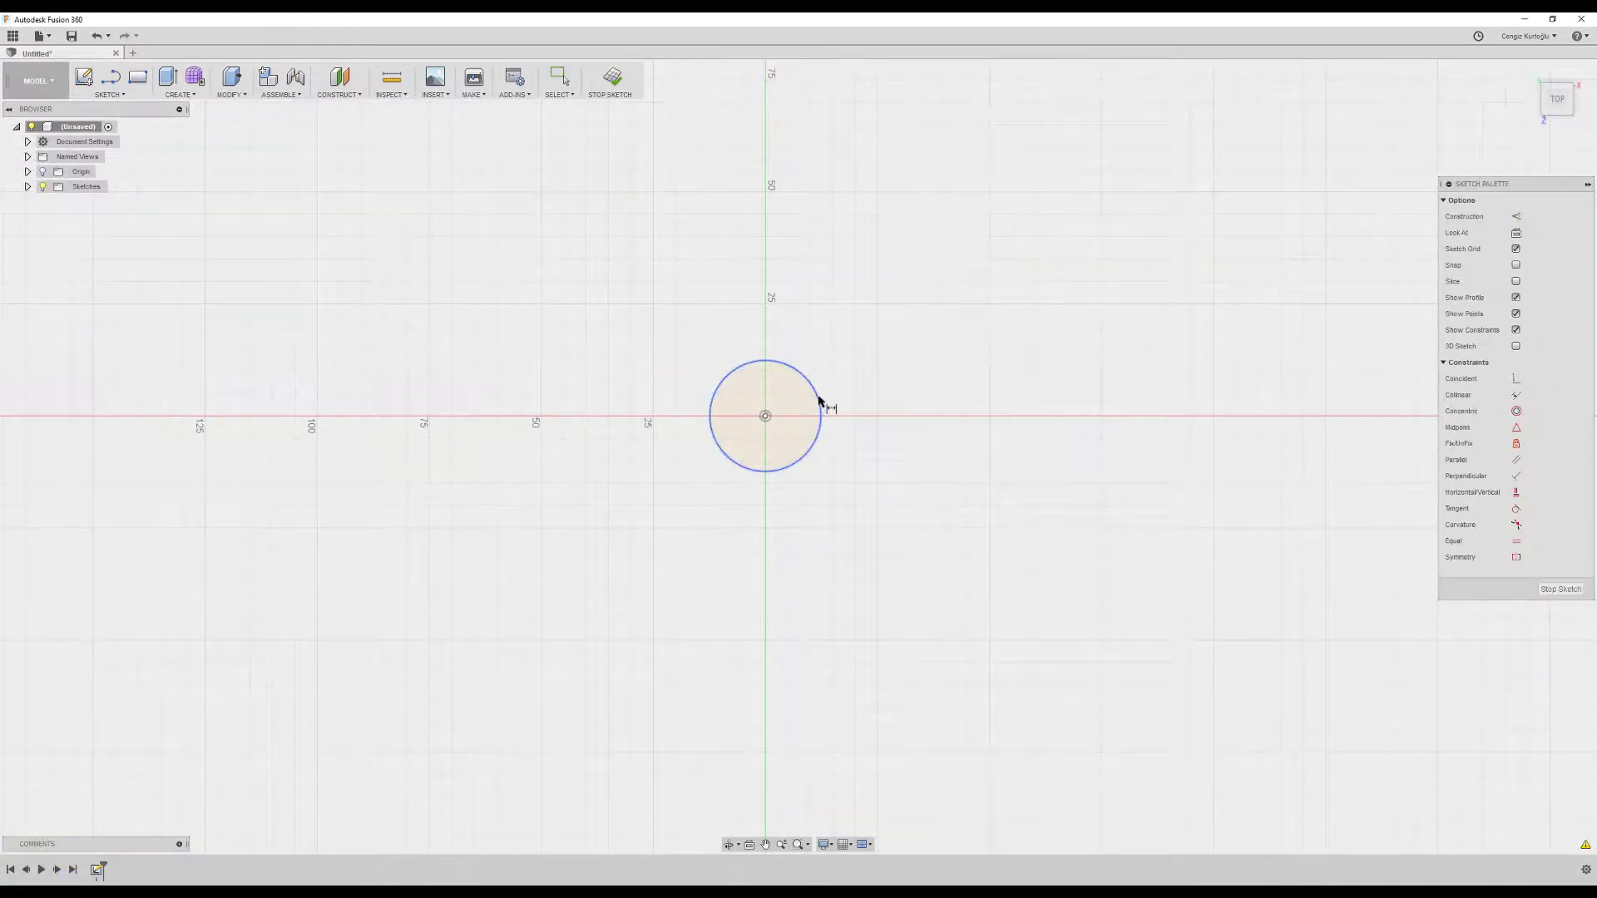
left_click(820, 404)
left_click(873, 367)
type("40")
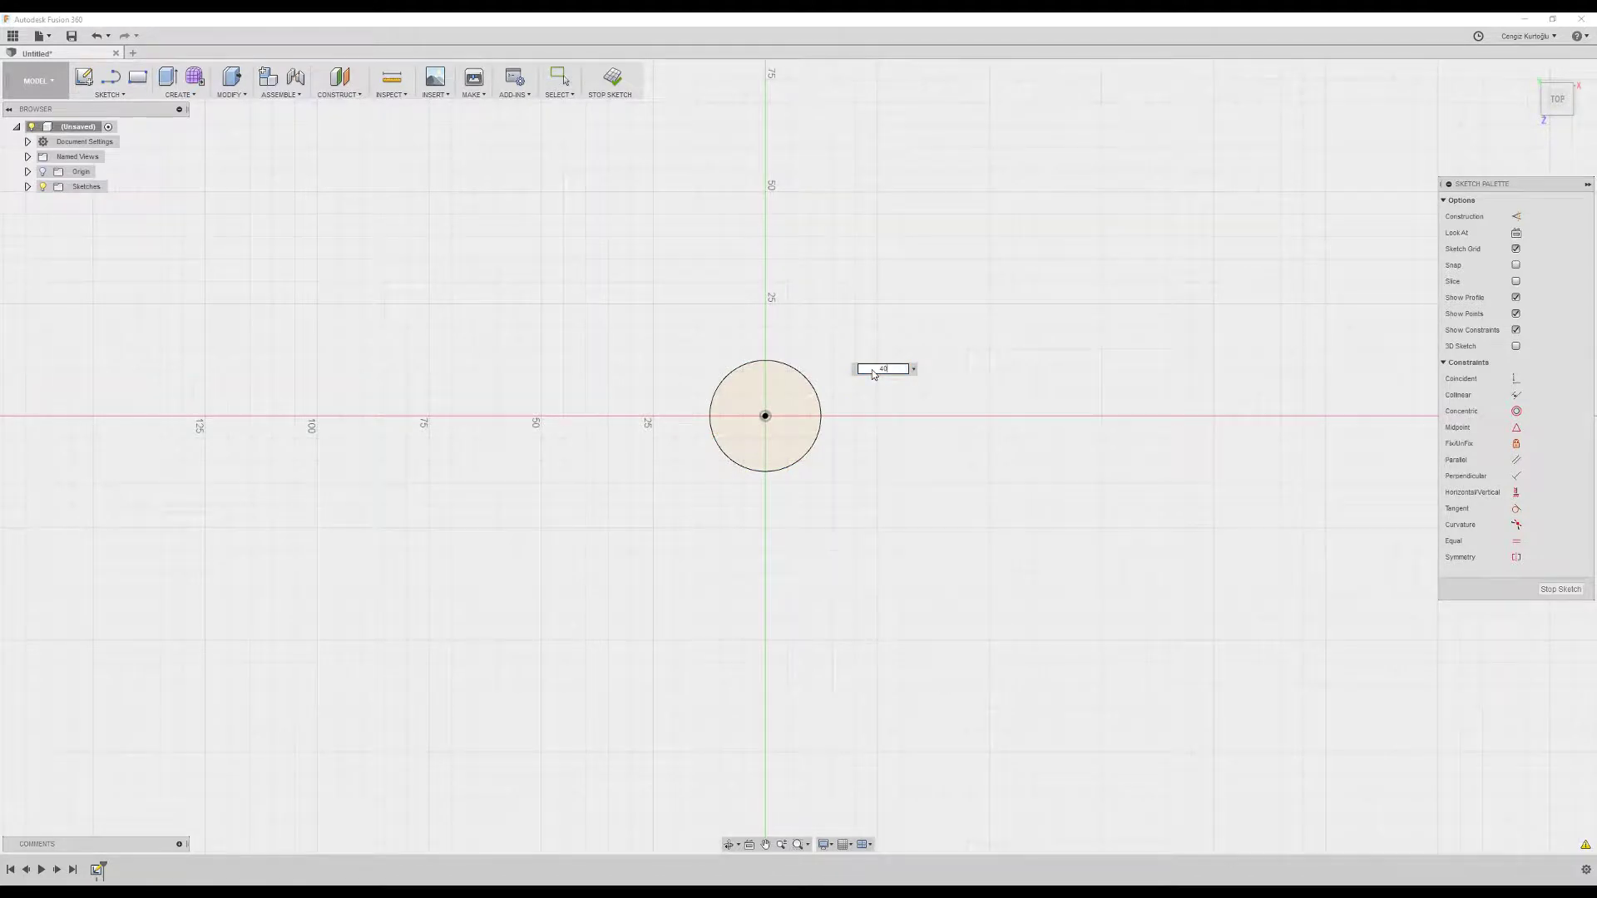
key("Return")
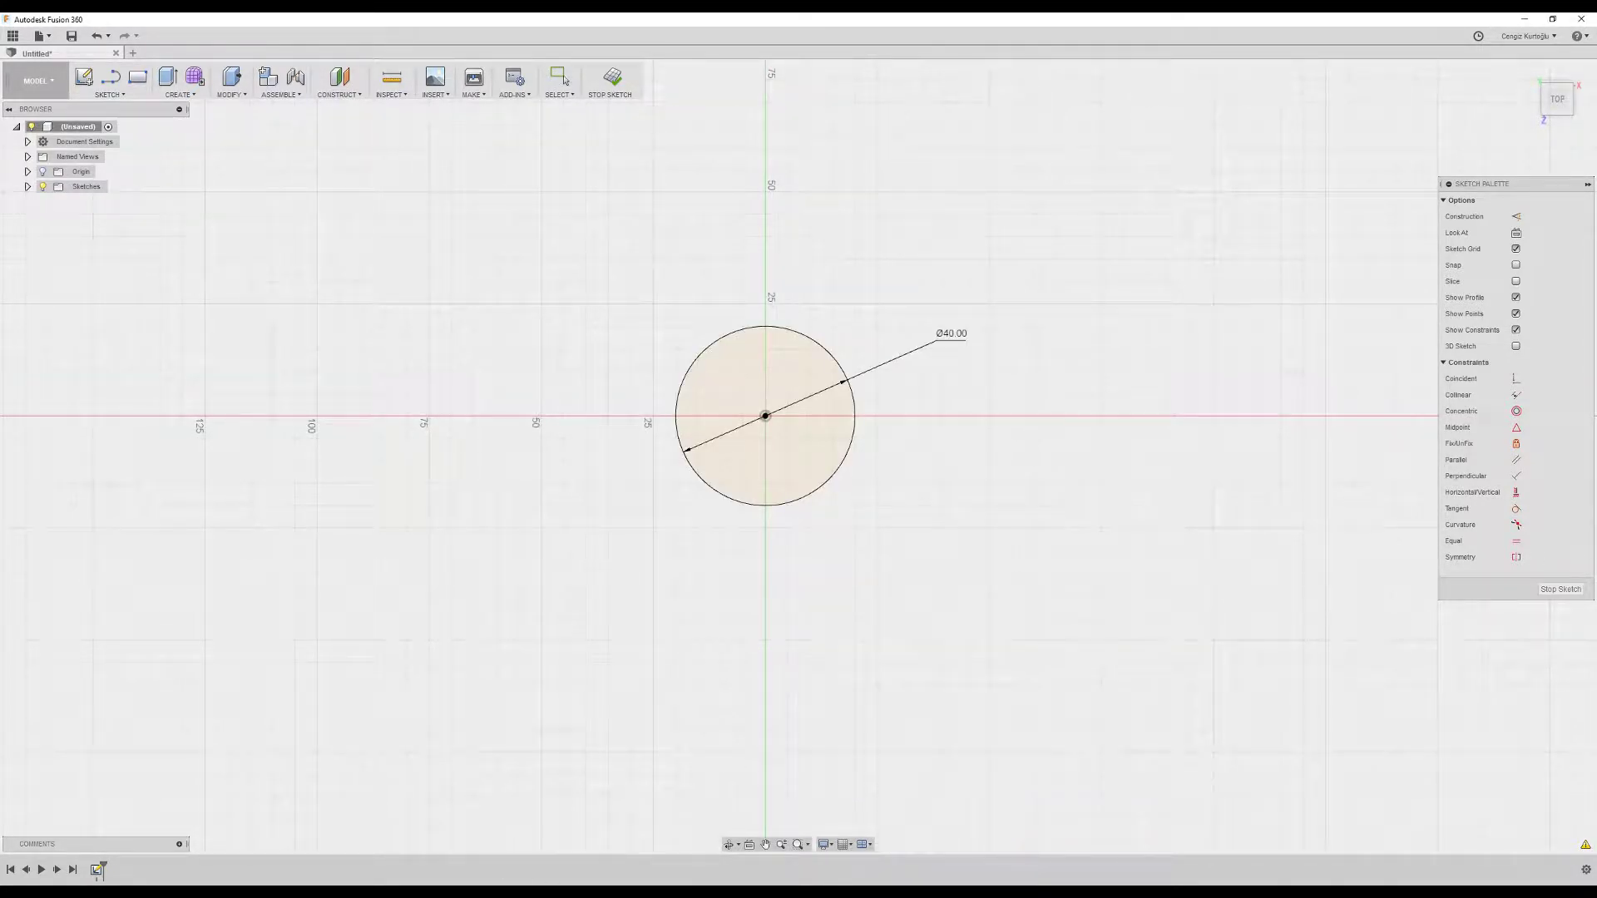
key("alt+Tab")
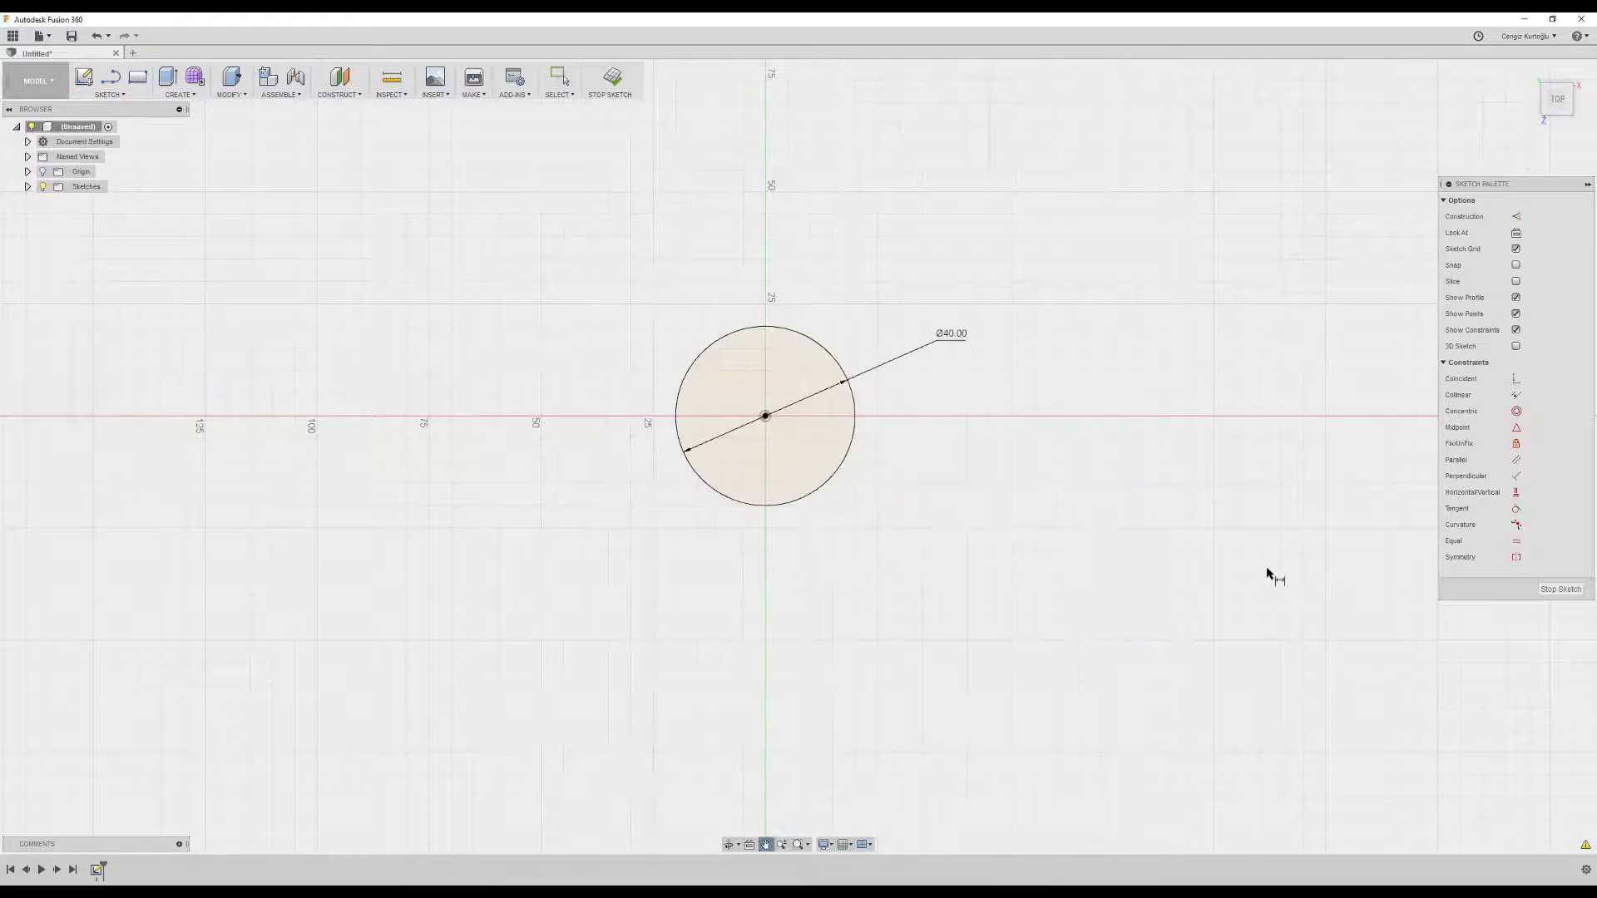
- Draw a 20 mm diameter circle below the Ø40 circle
left_click(1274, 572)
key("c")
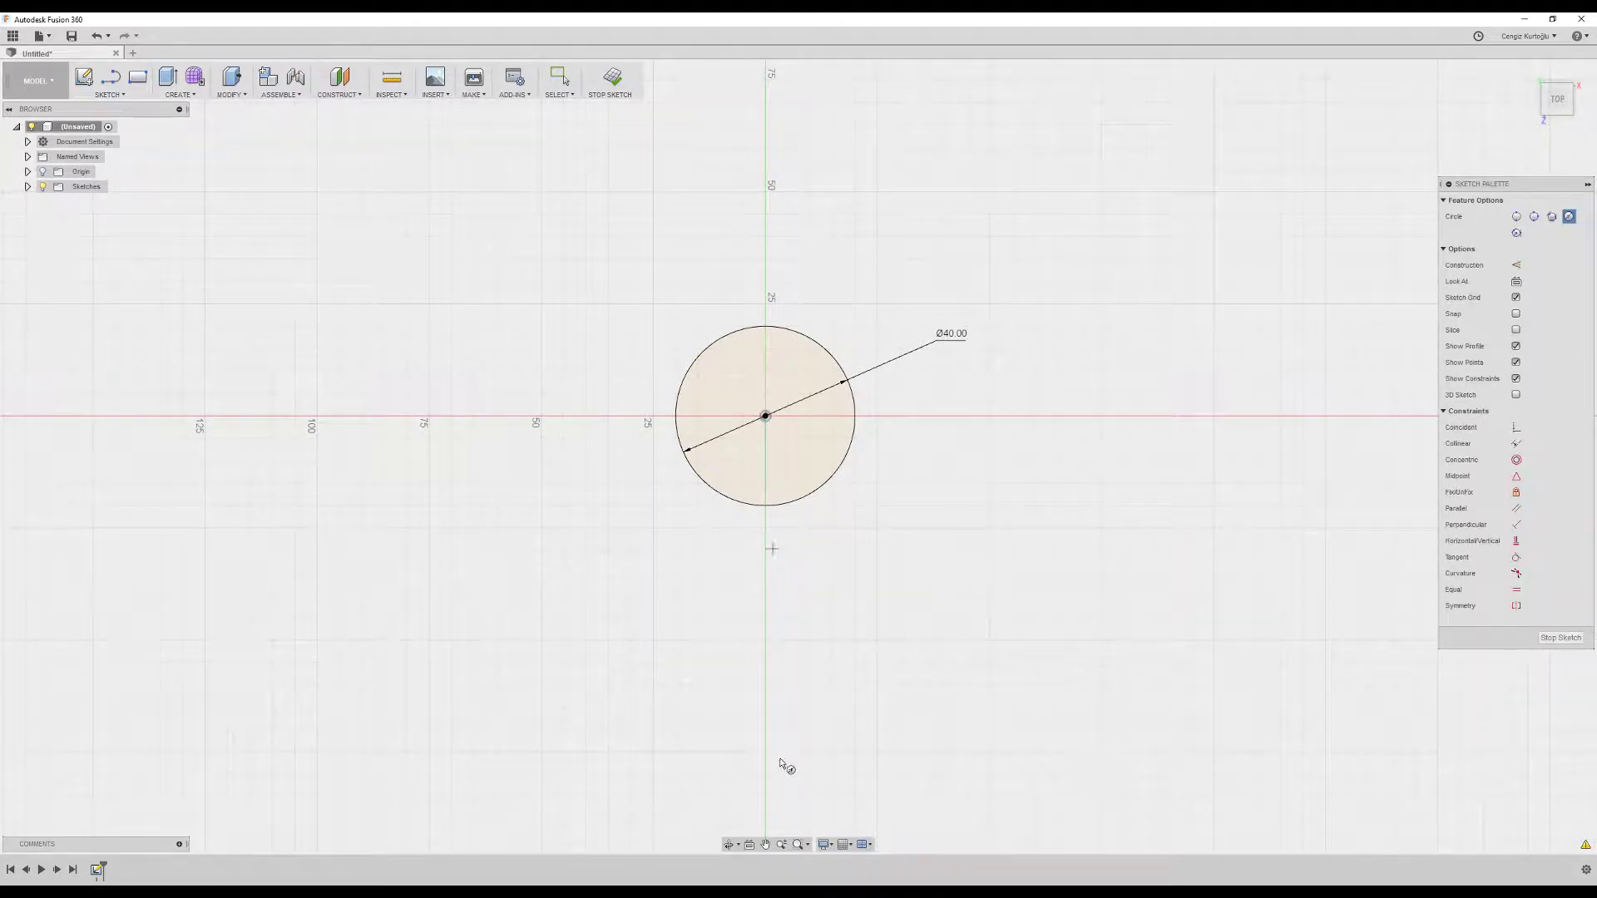
mouse_move(784, 759)
middle_mouse_down()
mouse_move(781, 560)
mouse_move(762, 587)
middle_mouse_up()
left_click(761, 585)
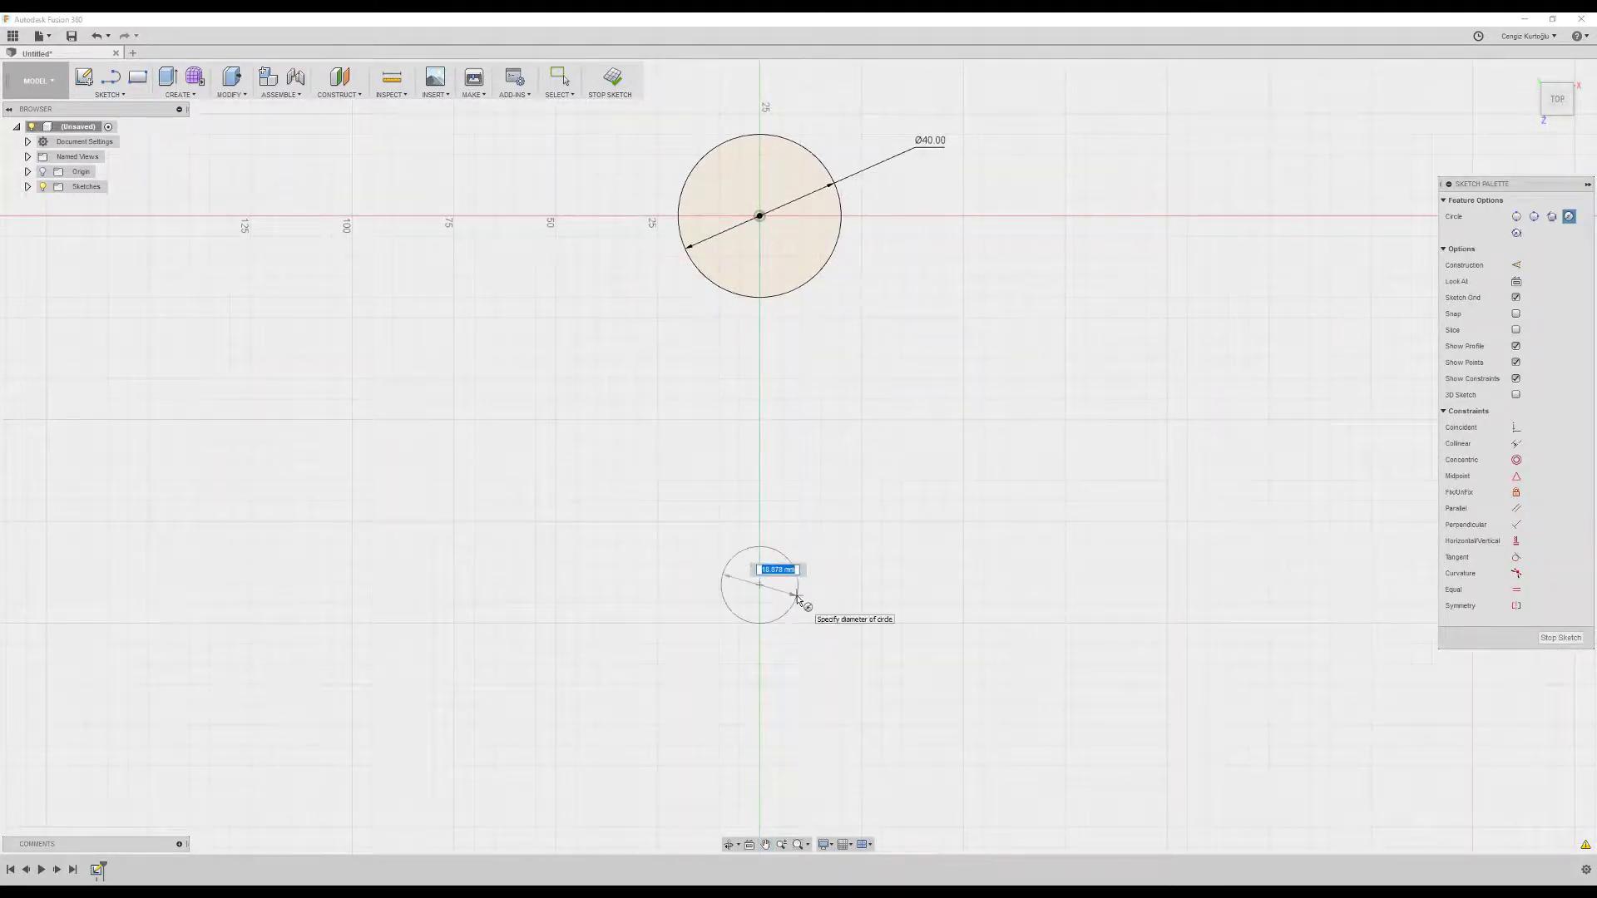
key("d")
left_click(795, 604)
left_click(829, 654)
type("20")
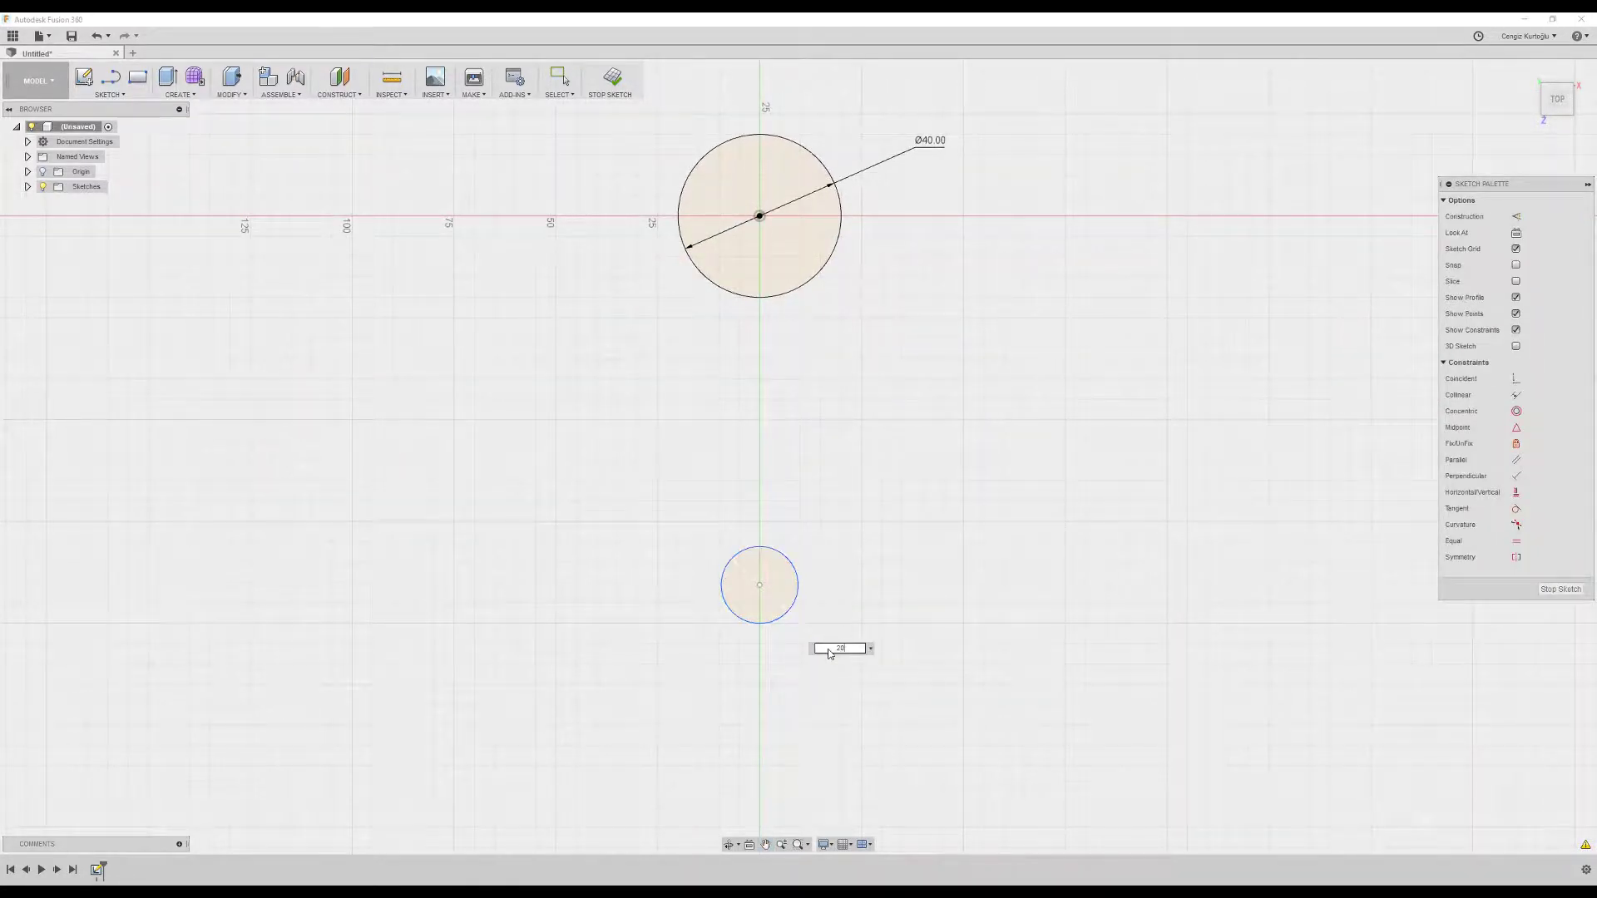
key("Return")
- Align the two circle centres vertically and space them 80 mm apart
left_click(1516, 492)
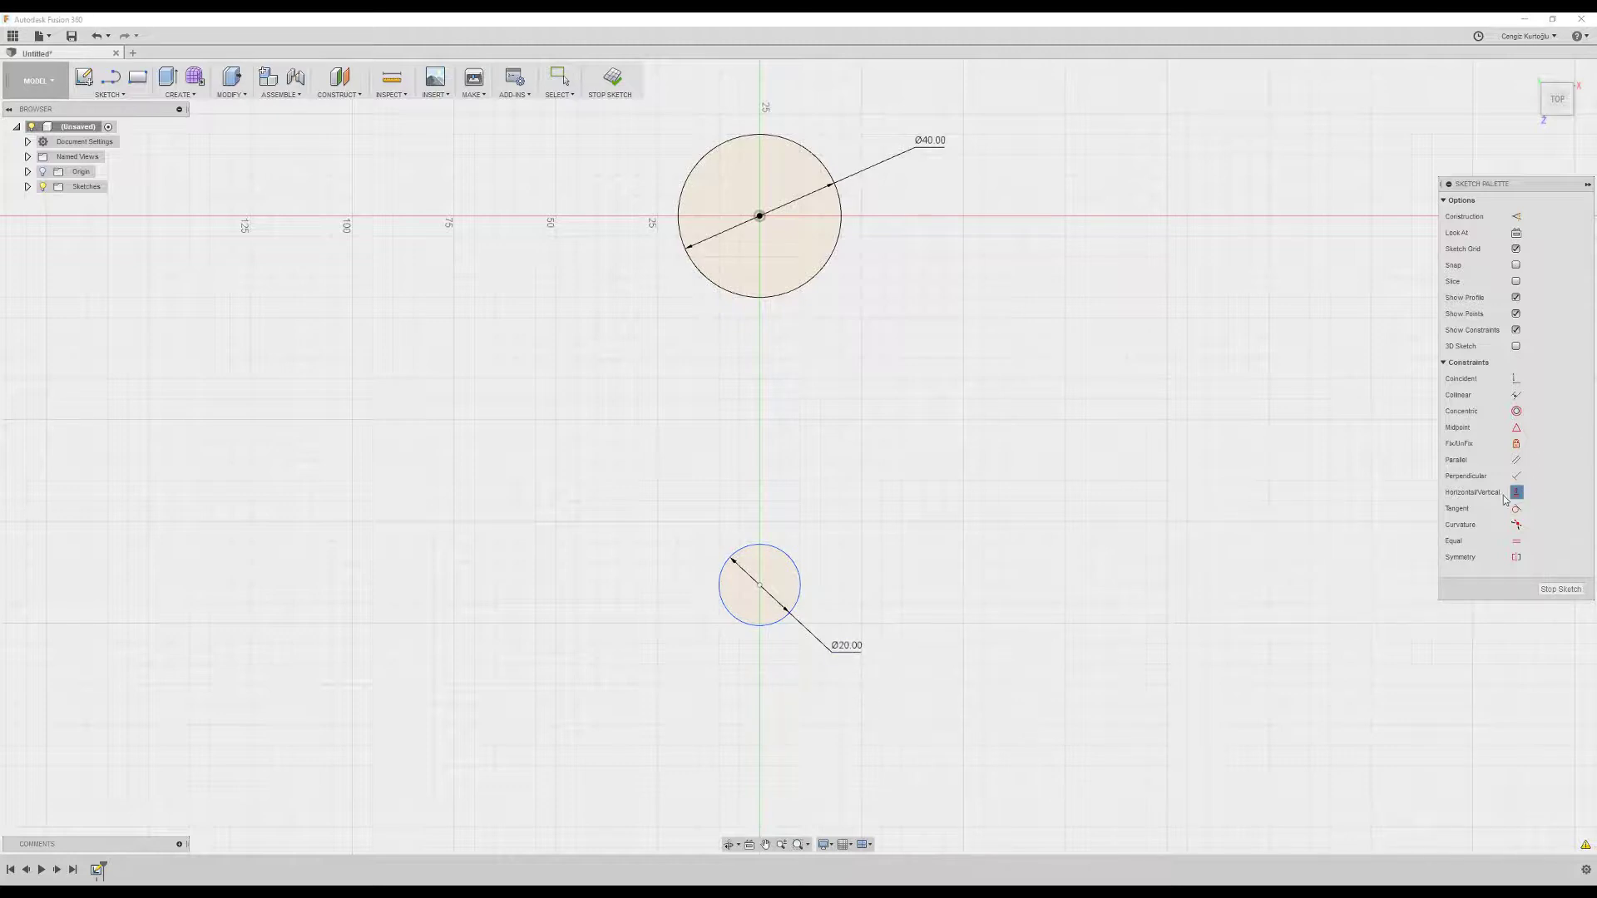
left_click(760, 586)
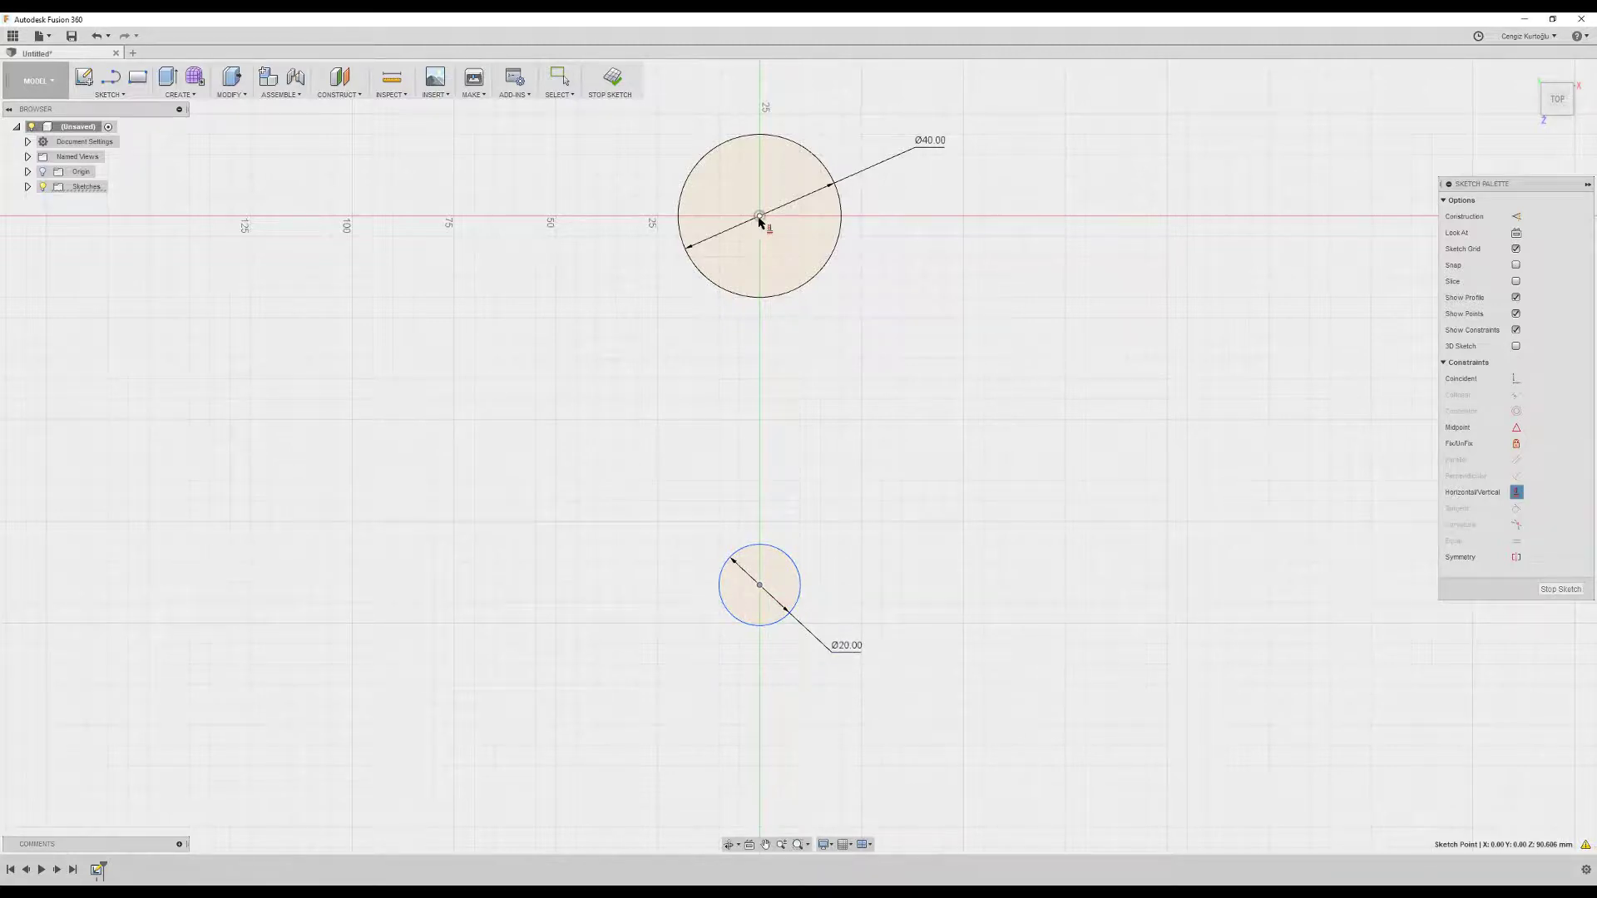
left_click(760, 216)
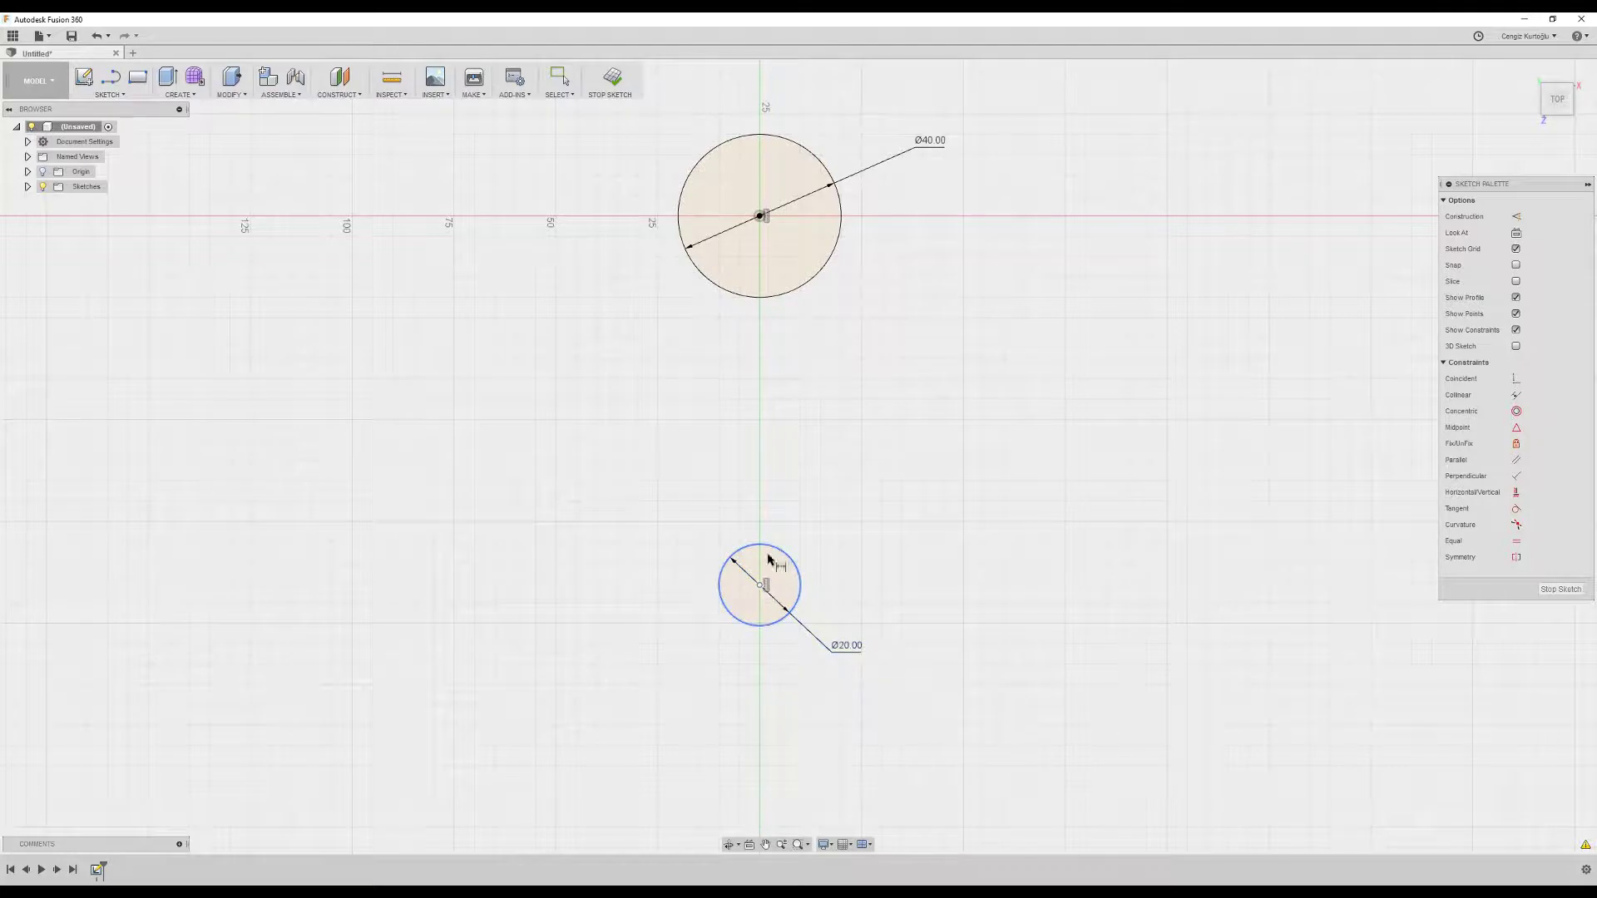
left_click(760, 586)
left_click(759, 216)
left_click(581, 380)
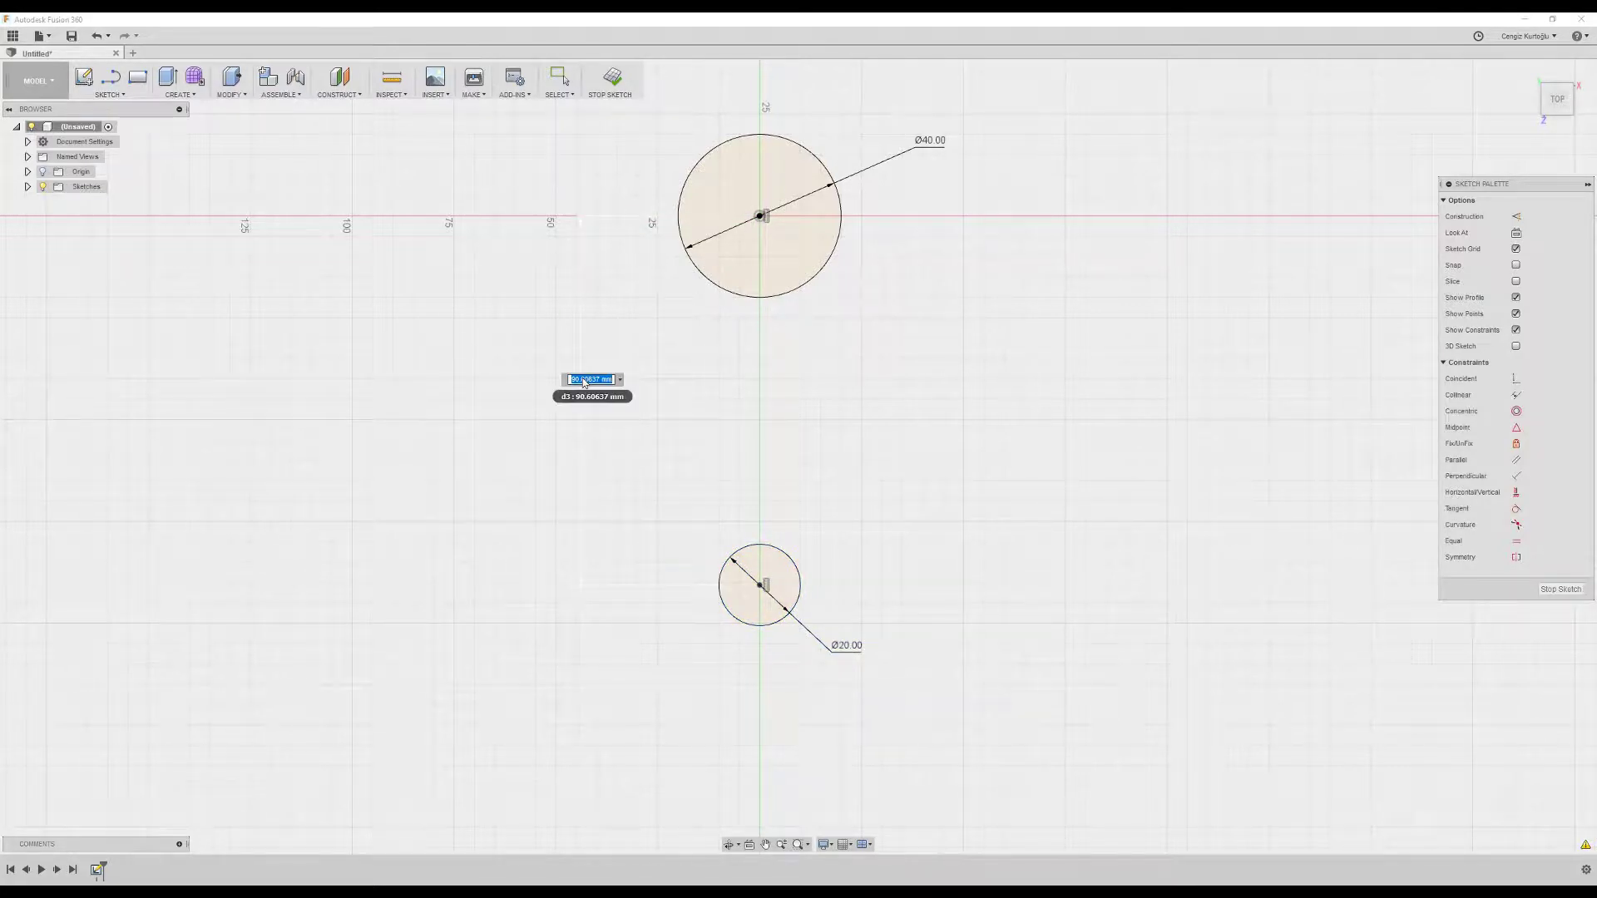
type("80")
key("Return")
key("alt+Tab")
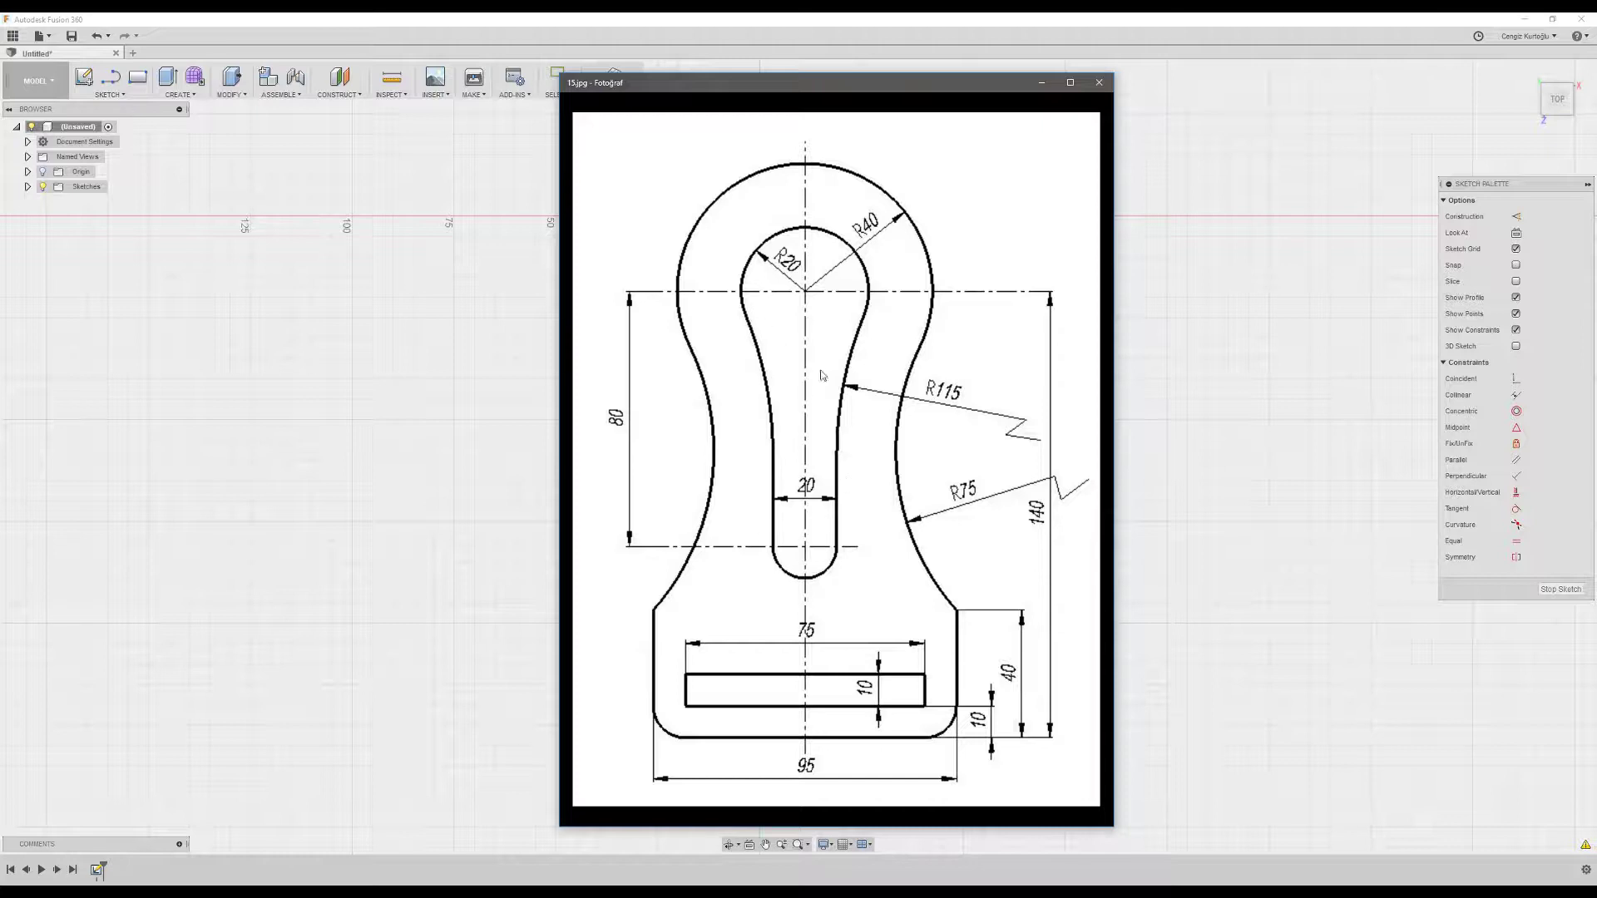
left_click(1148, 450)
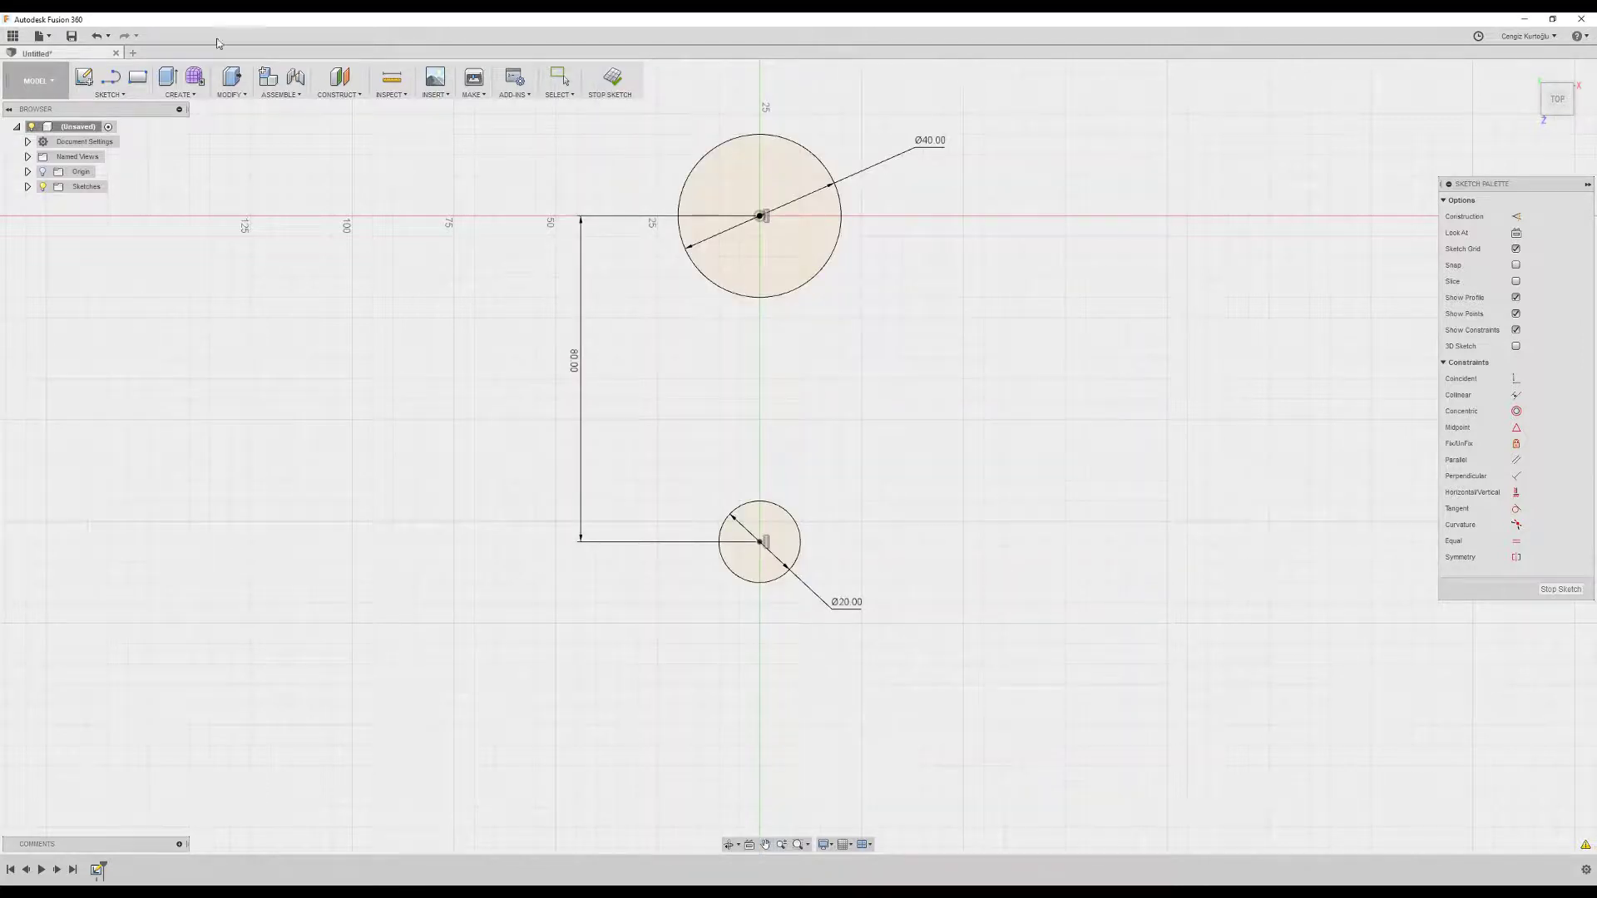
- Draw a three-point arc on the right, tangent to both circles
left_click(121, 95)
mouse_move(100, 167)
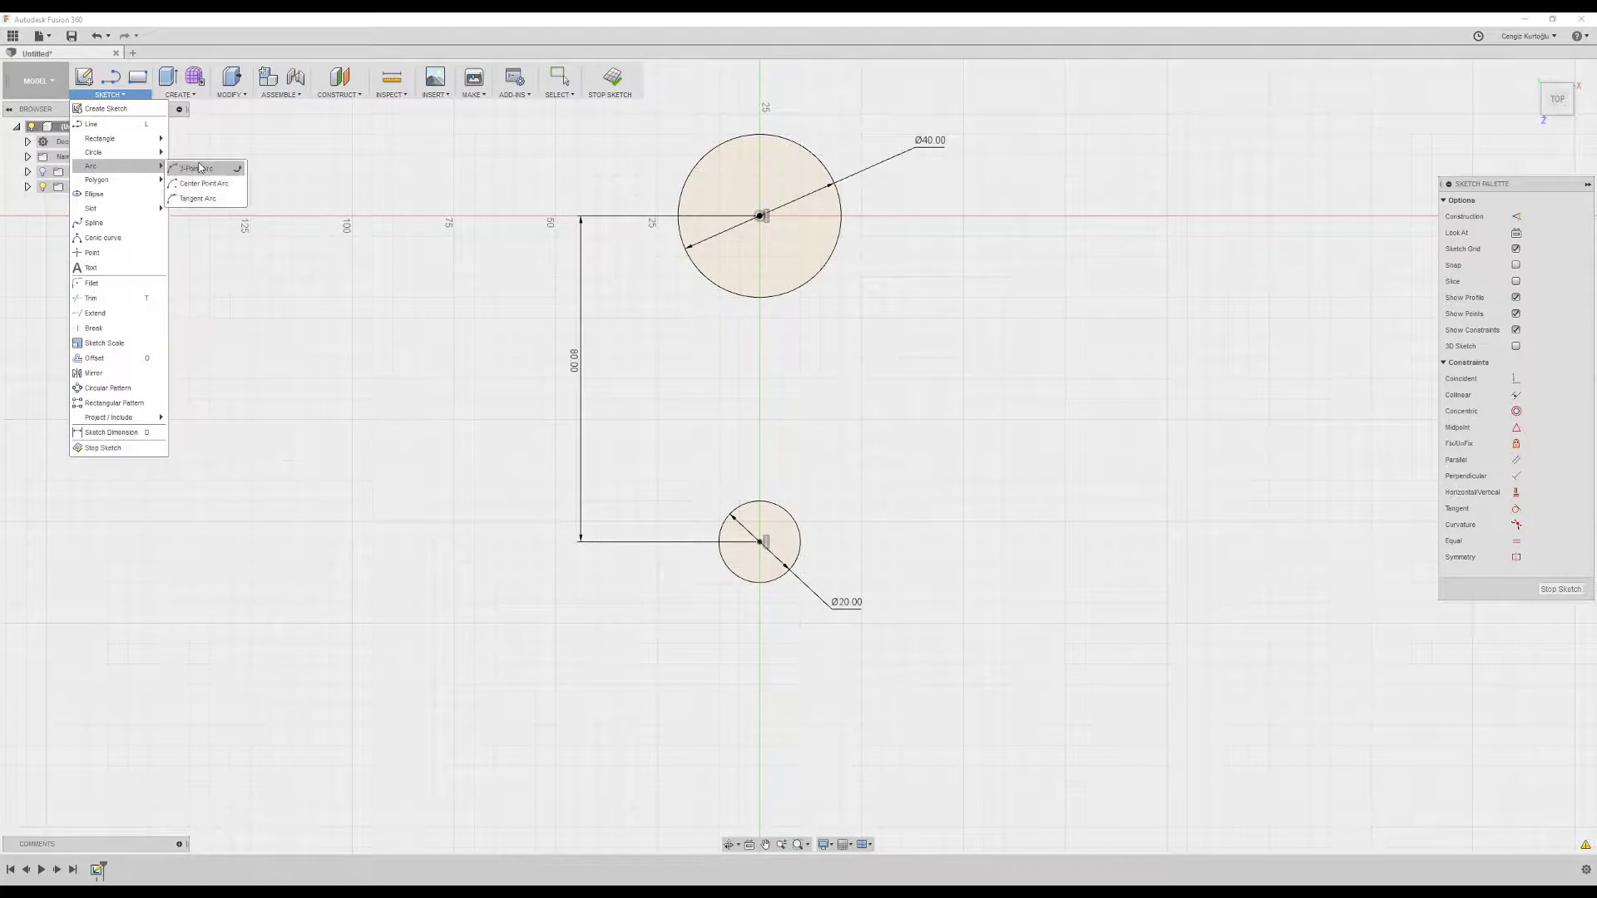
left_click(202, 171)
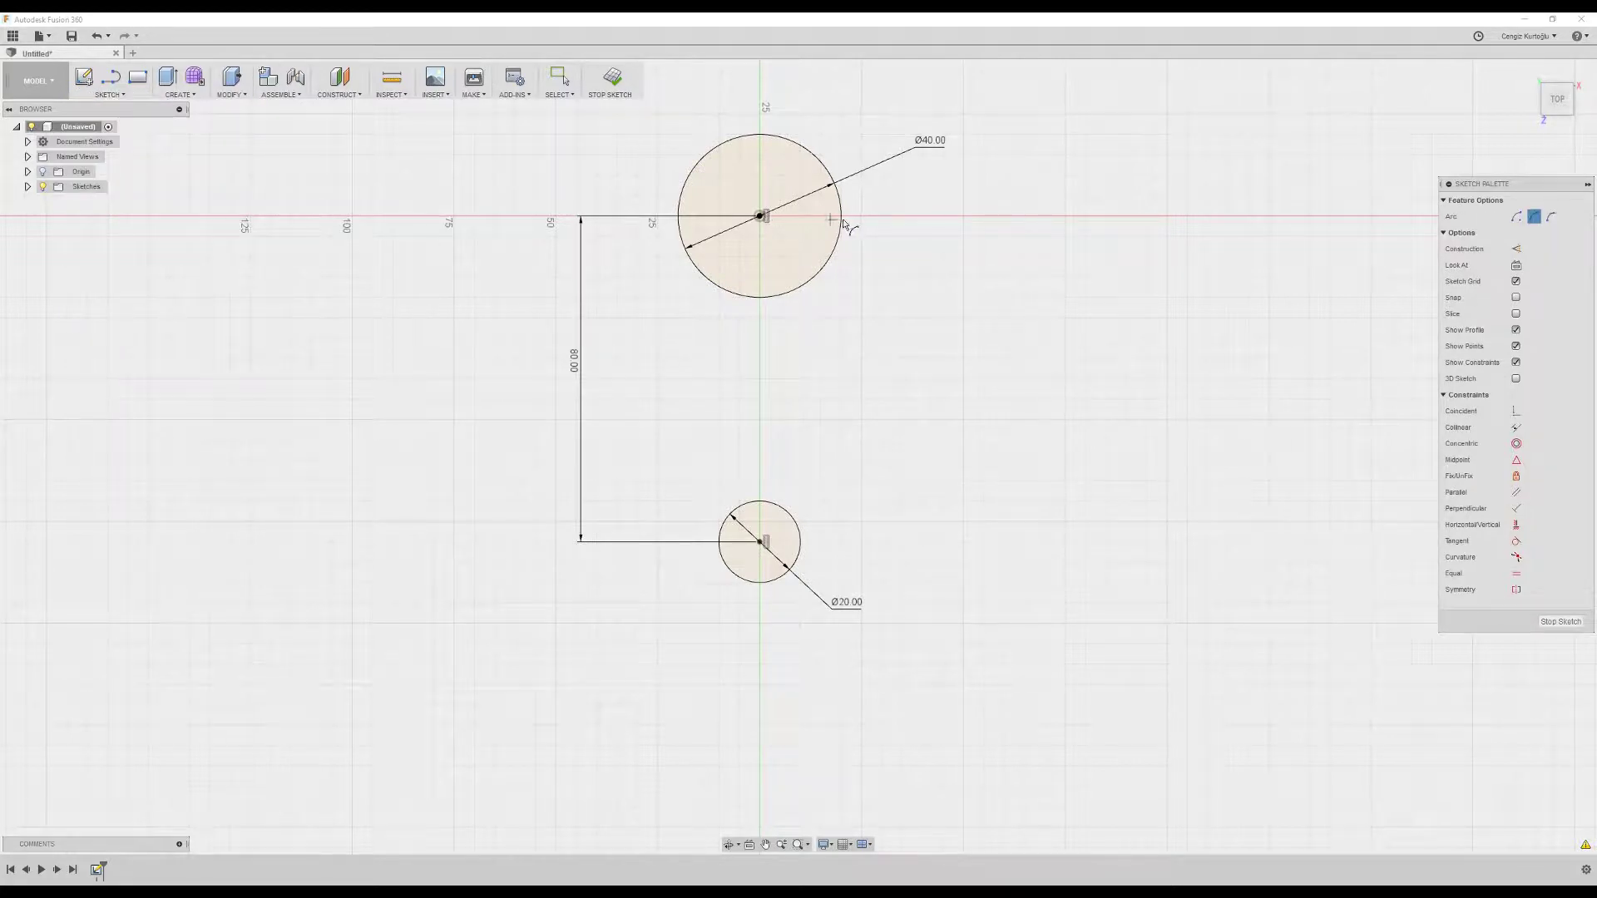
left_click(840, 218)
left_click(800, 531)
left_click(805, 408)
left_click(1515, 541)
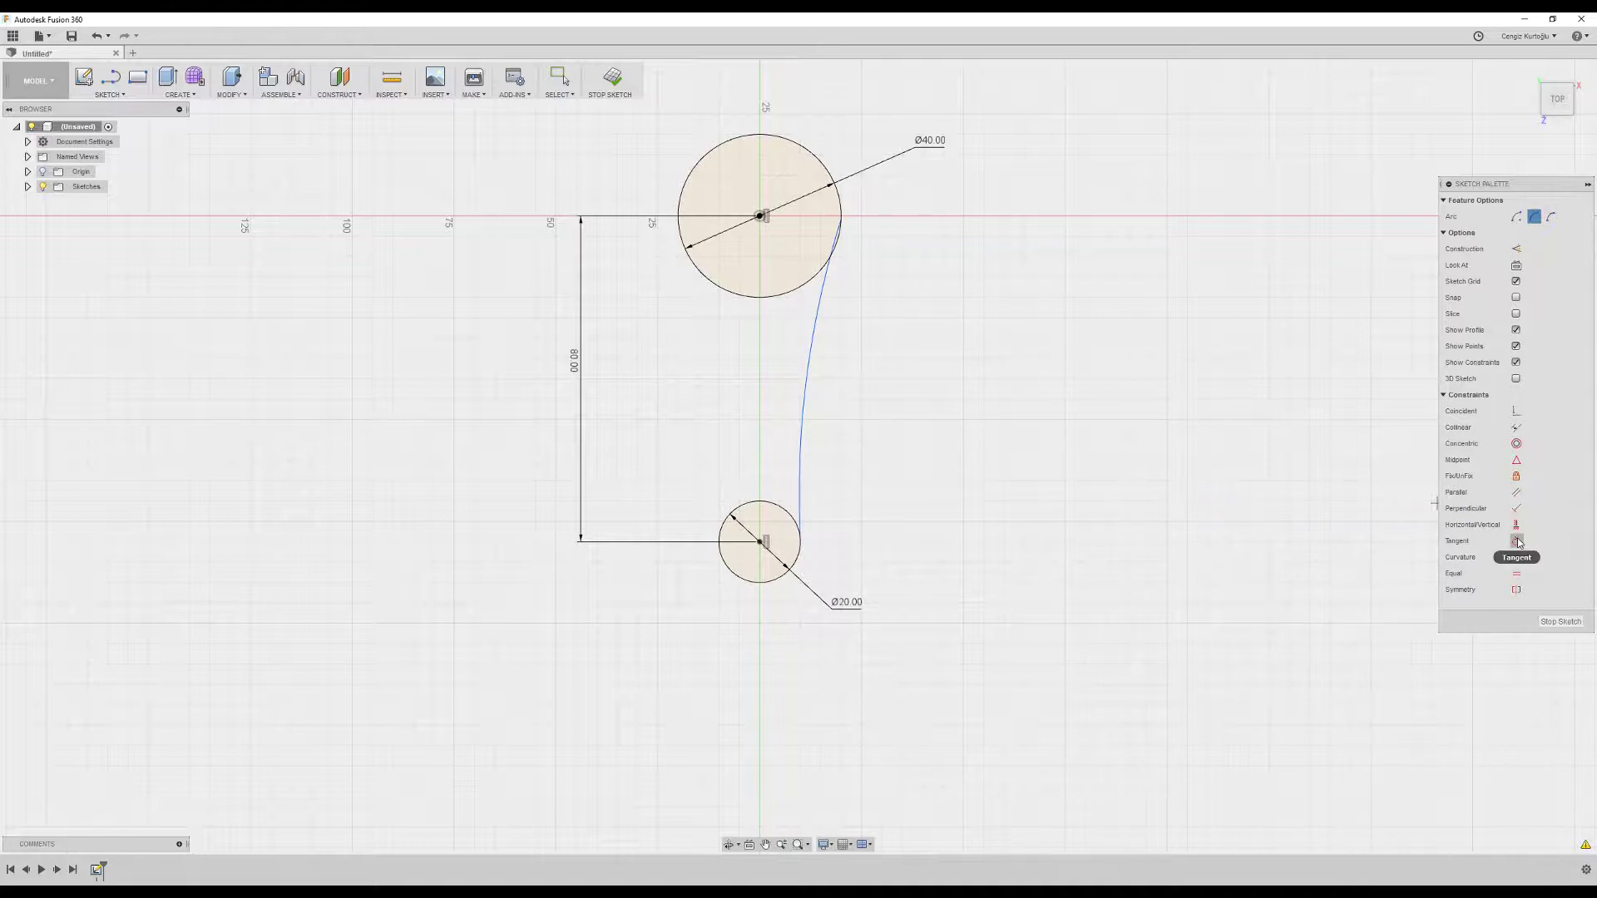
left_click(799, 512)
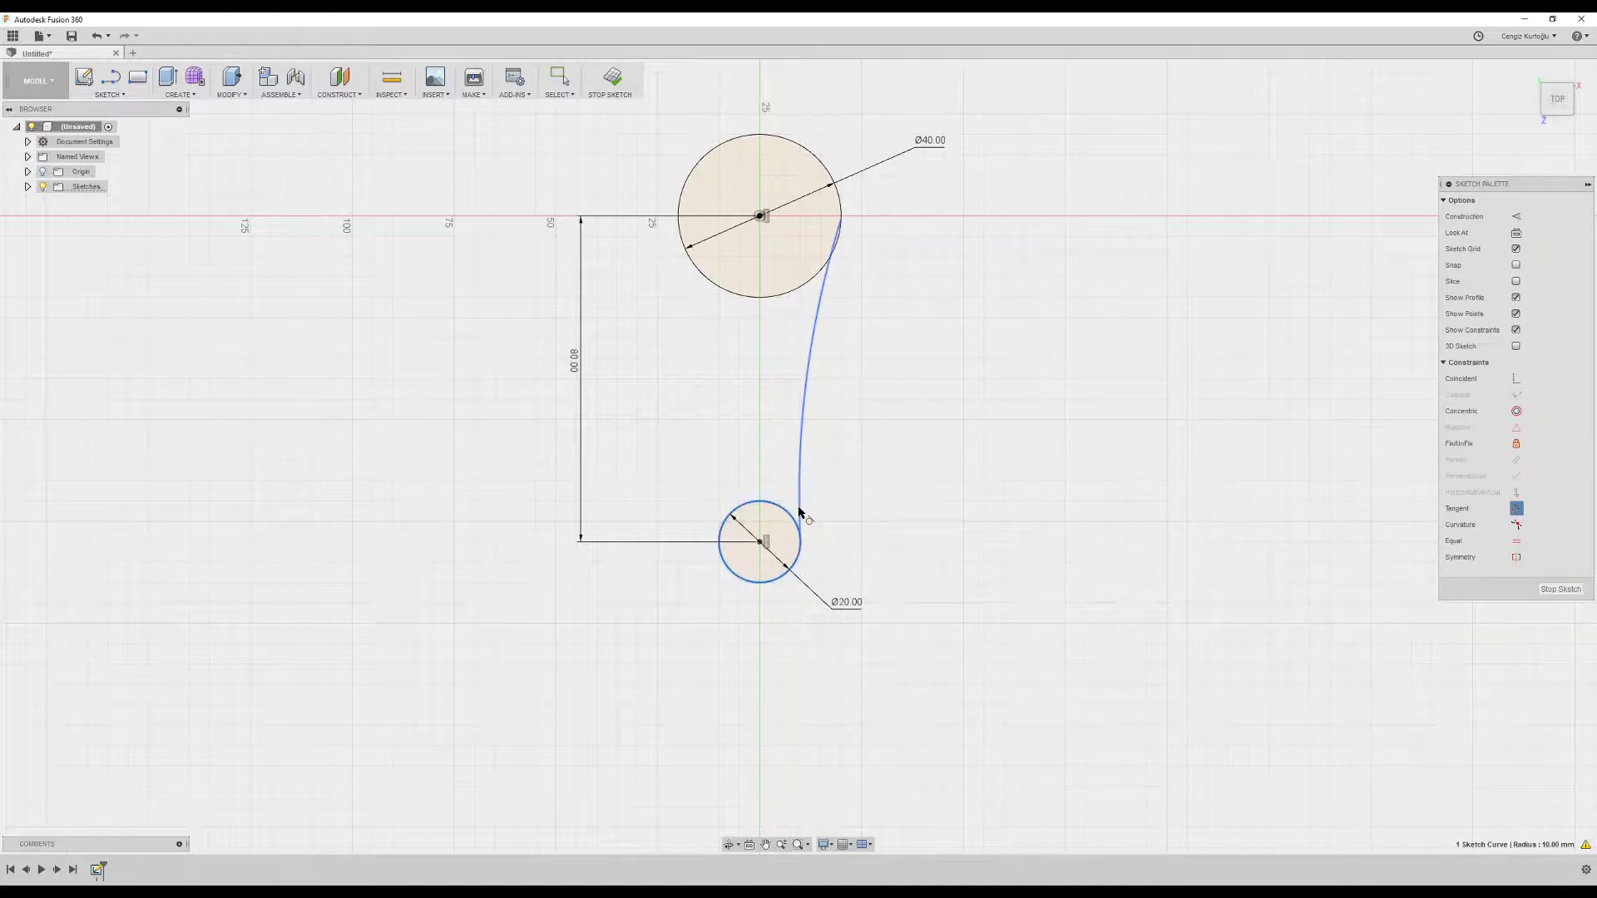
left_click(826, 296)
left_click(815, 279)
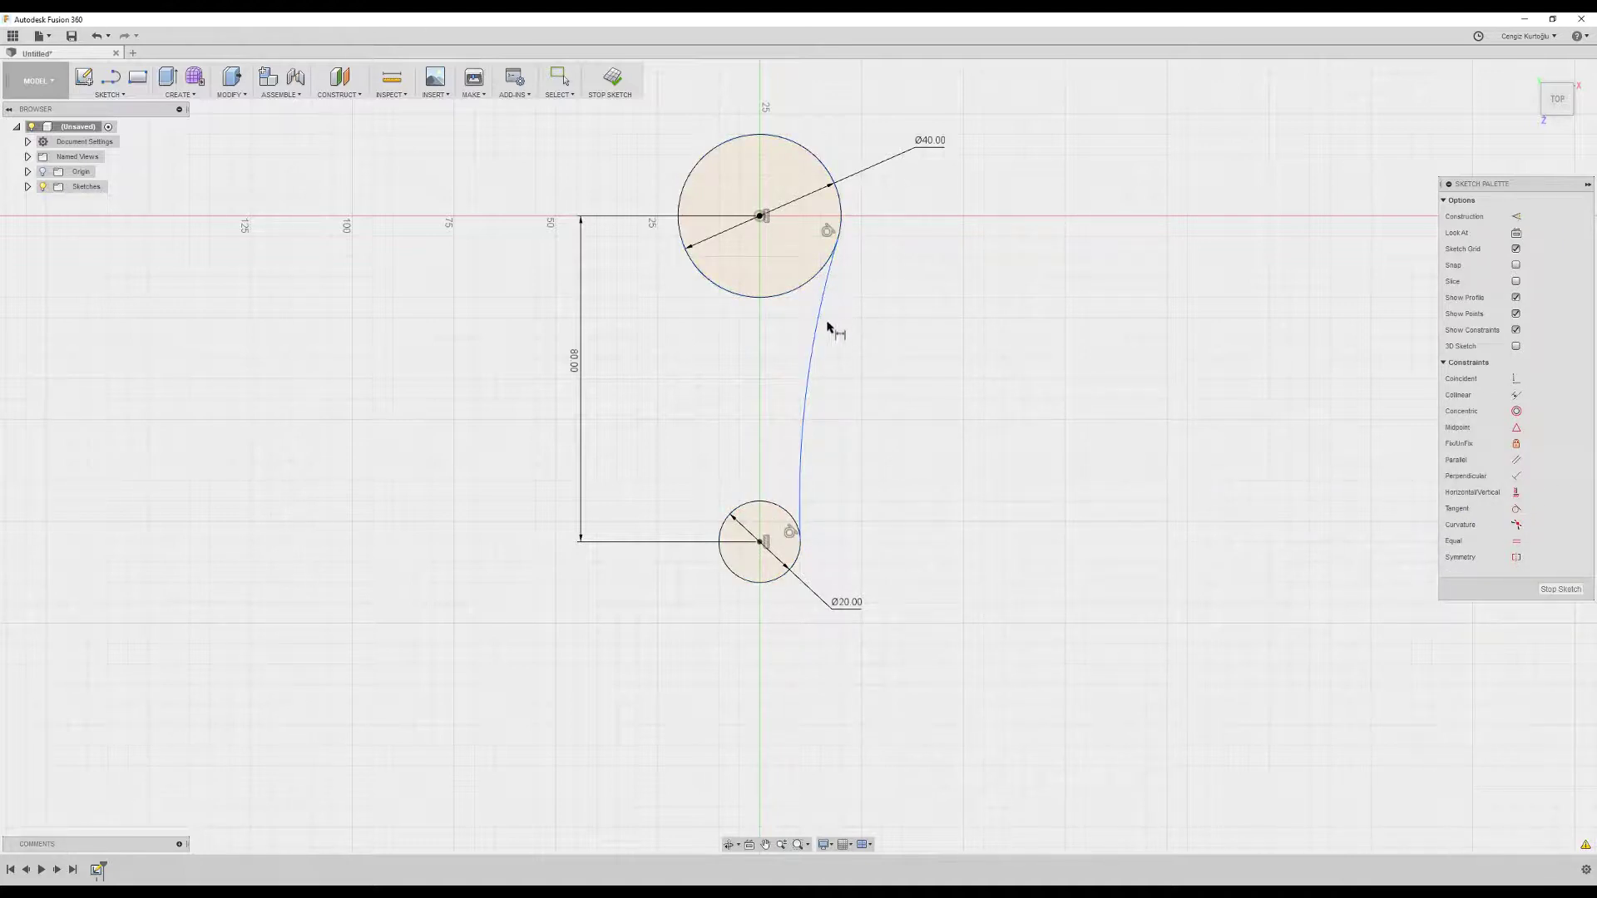
- Give the arc a 115 mm radius and move its label clear
key("d")
left_click(818, 342)
left_click(893, 439)
type("115")
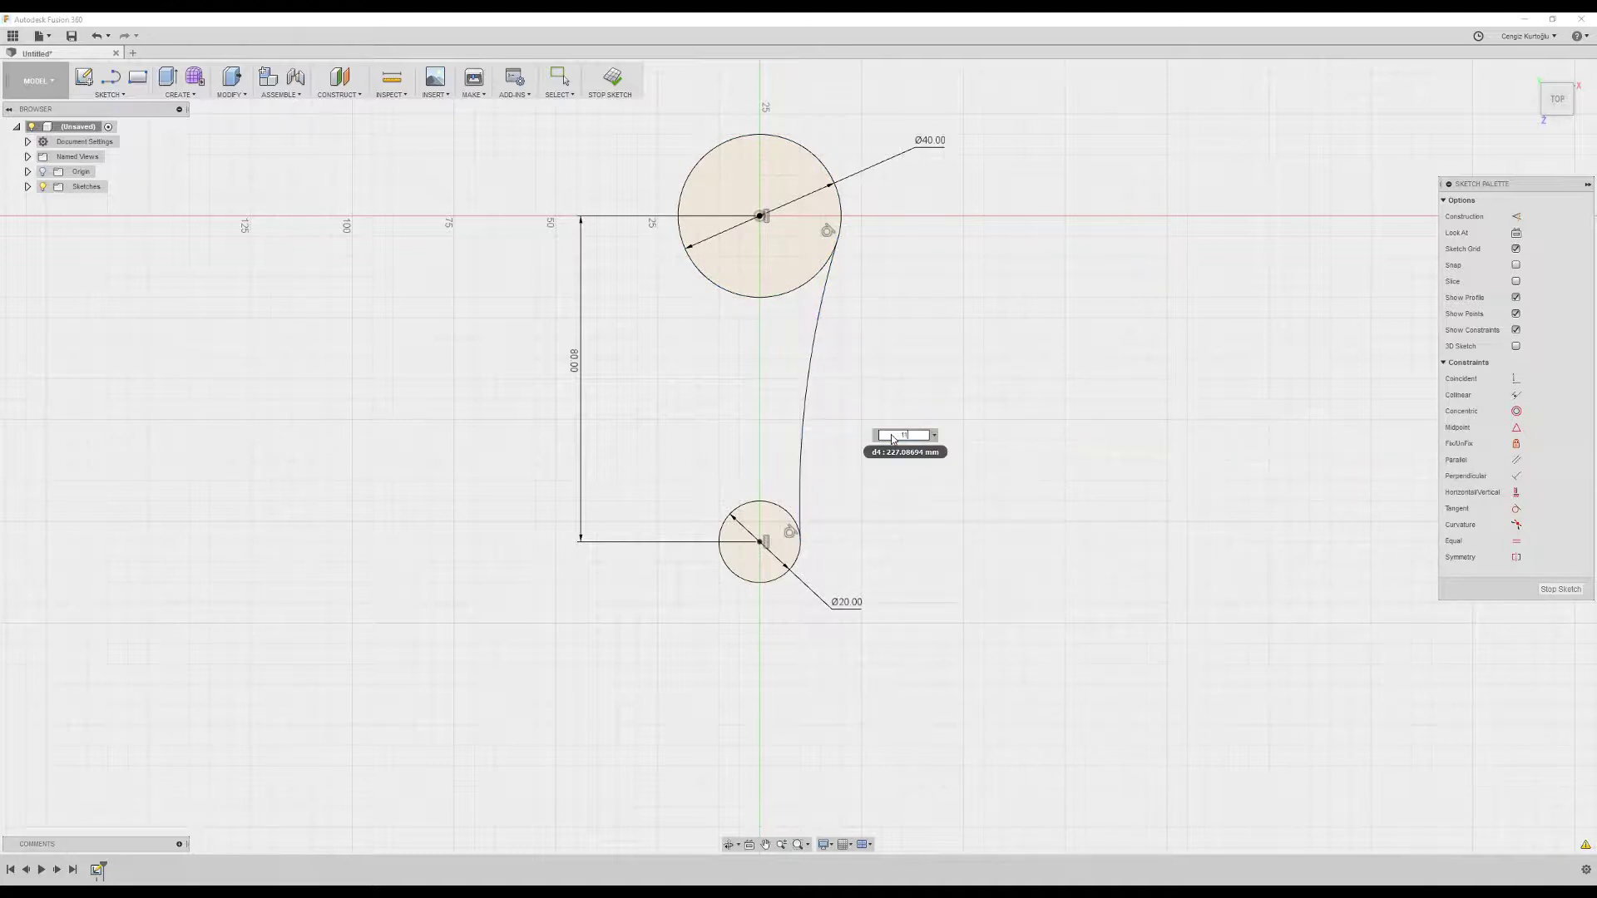
key("Return")
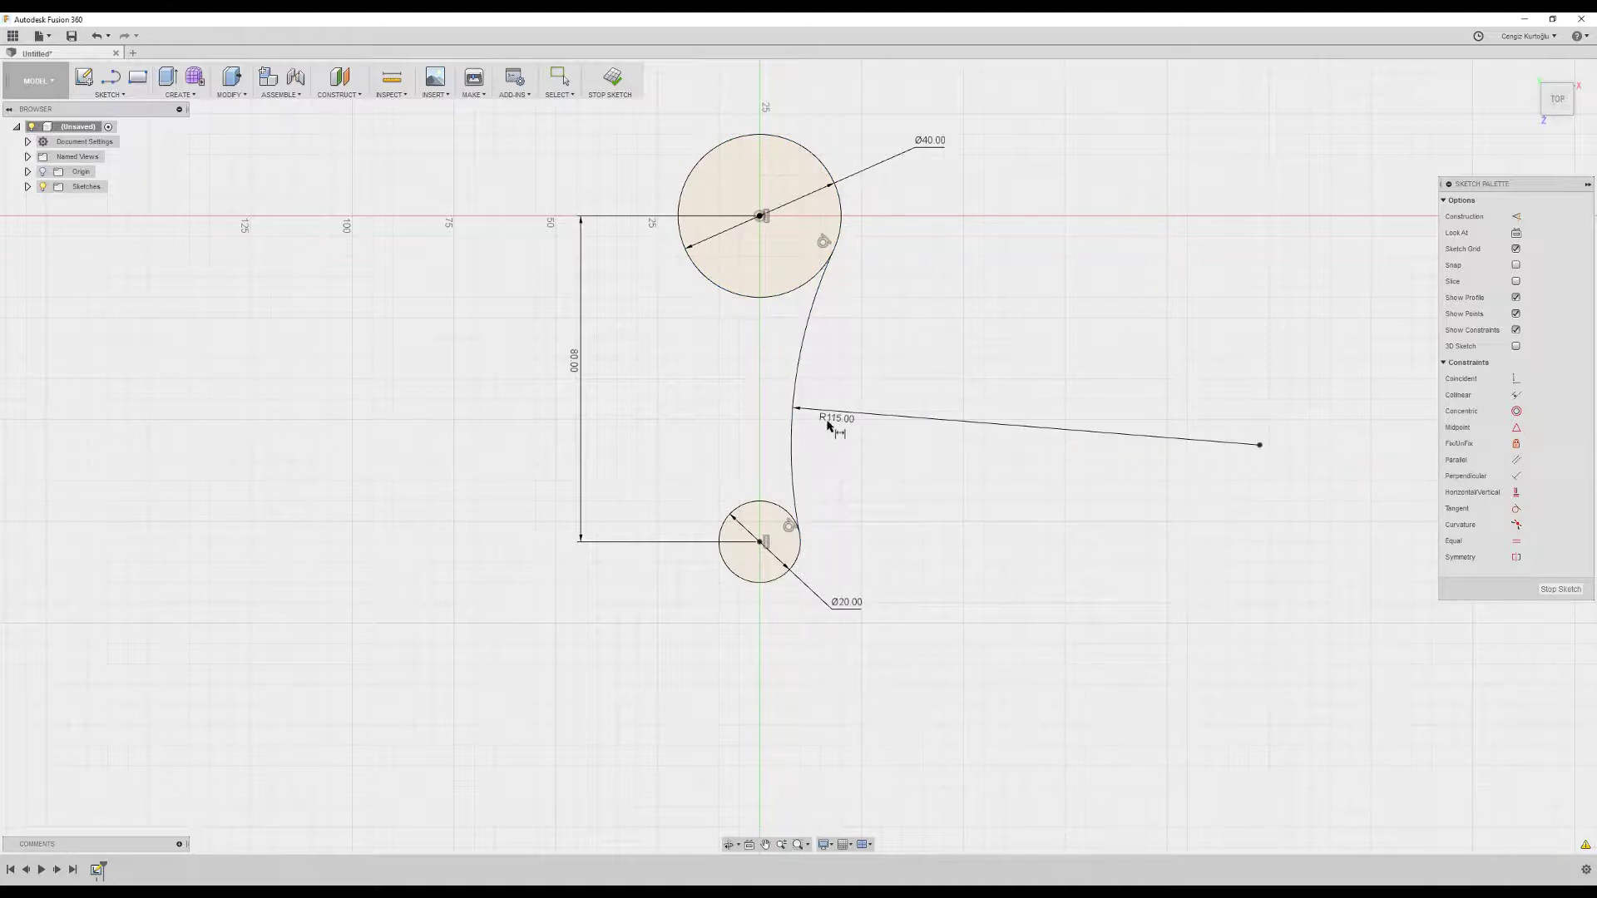
left_click_drag(832, 419, 850, 468)
left_click(766, 352)
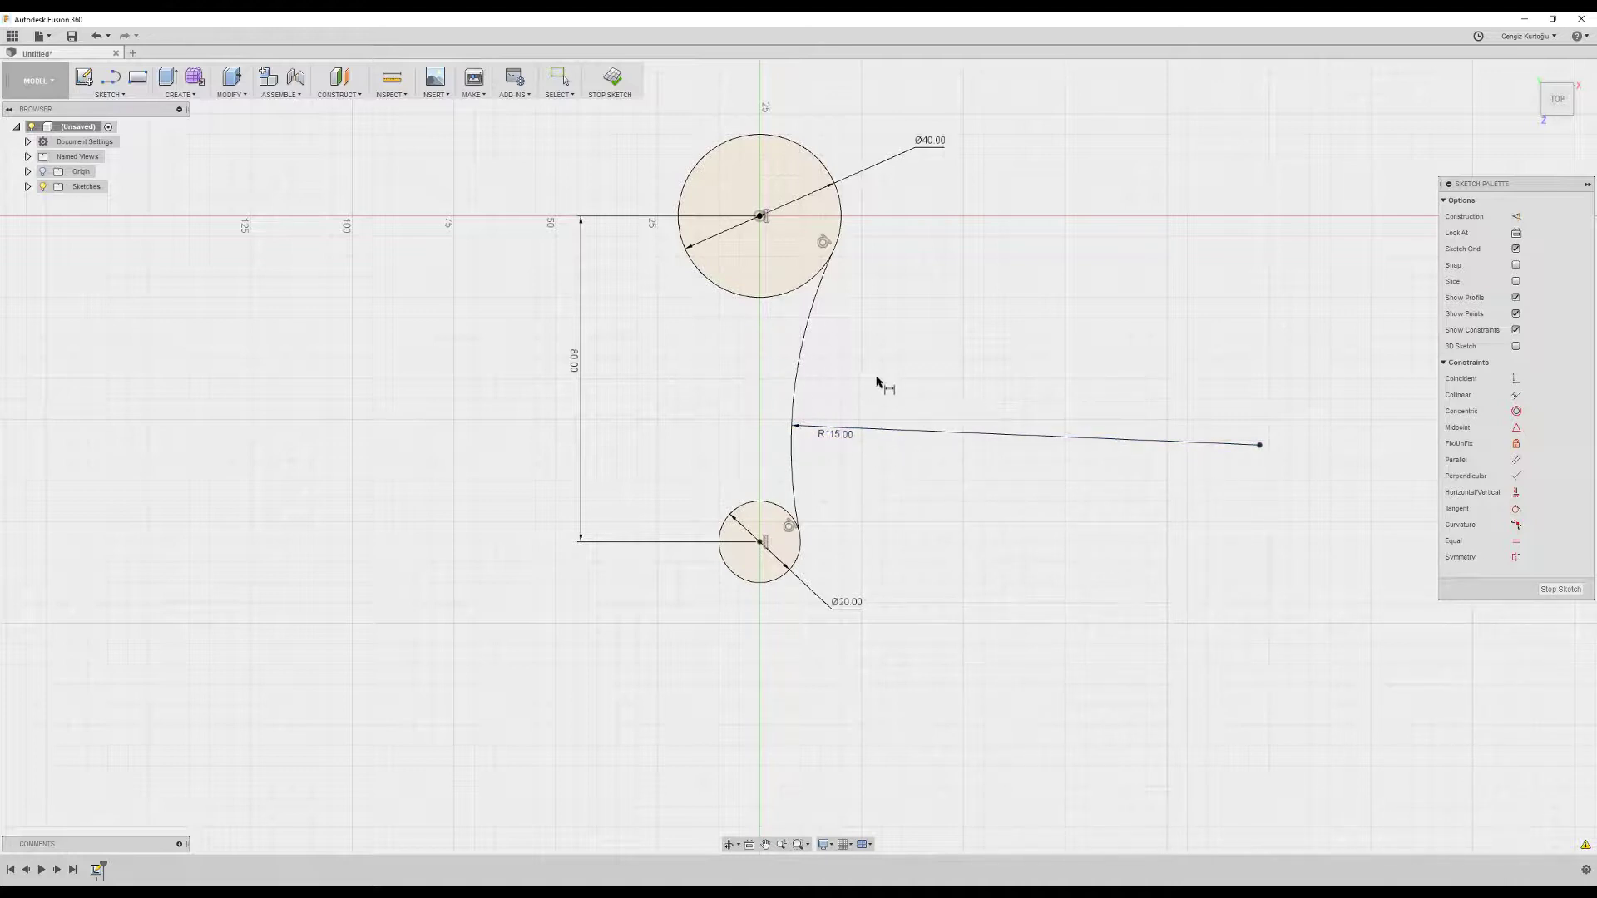
middle_click_drag(888, 396, 899, 396)
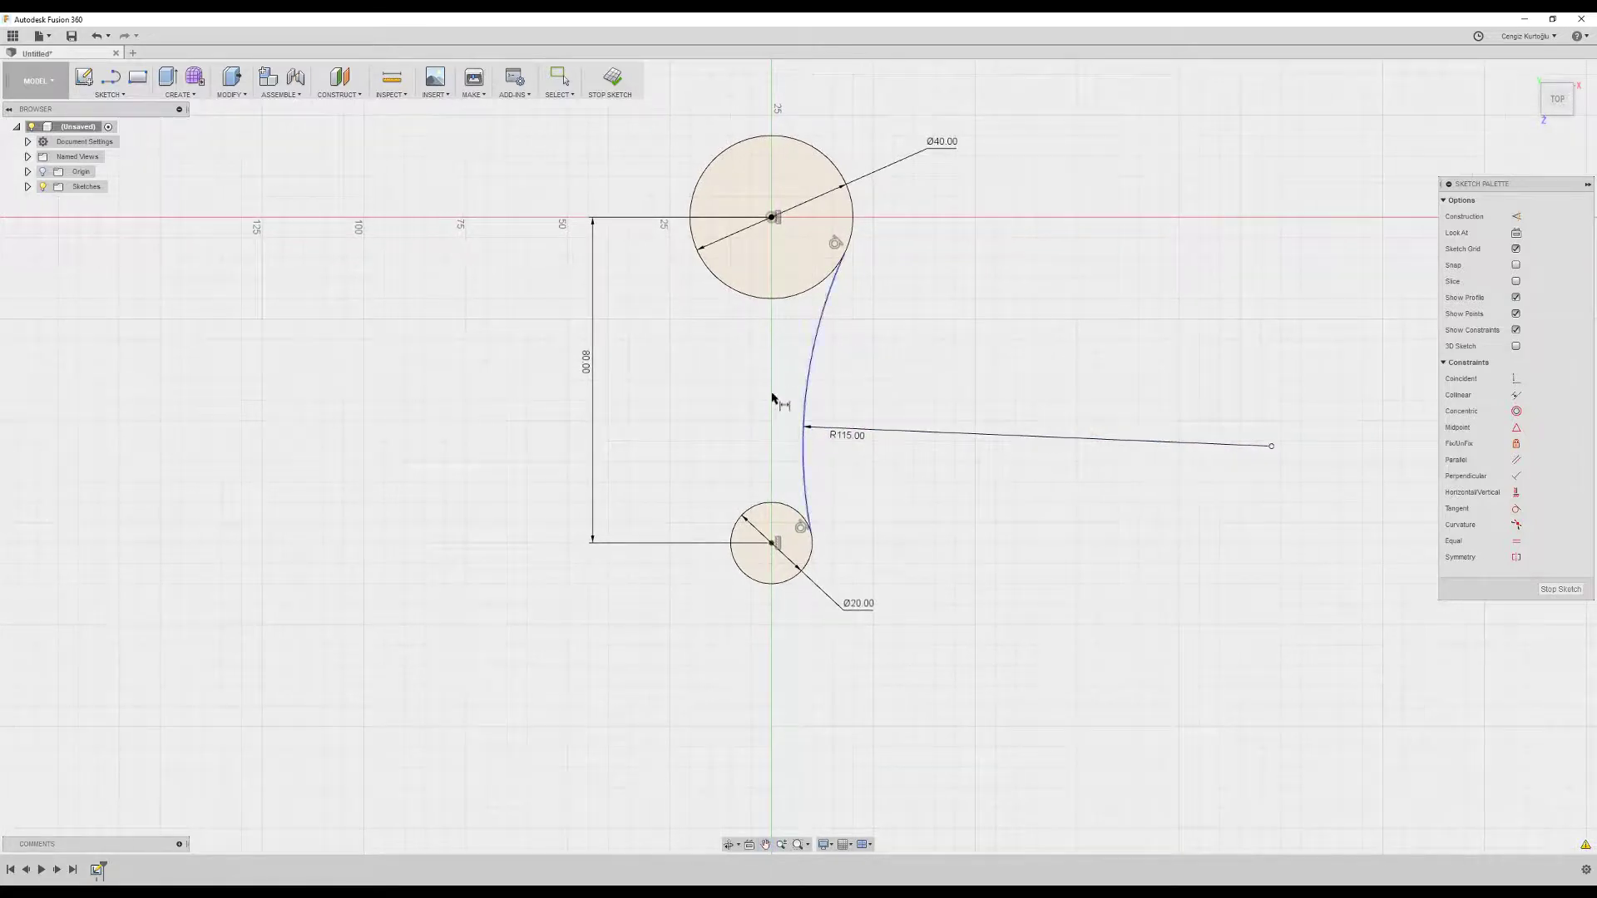
key("alt+Tab")
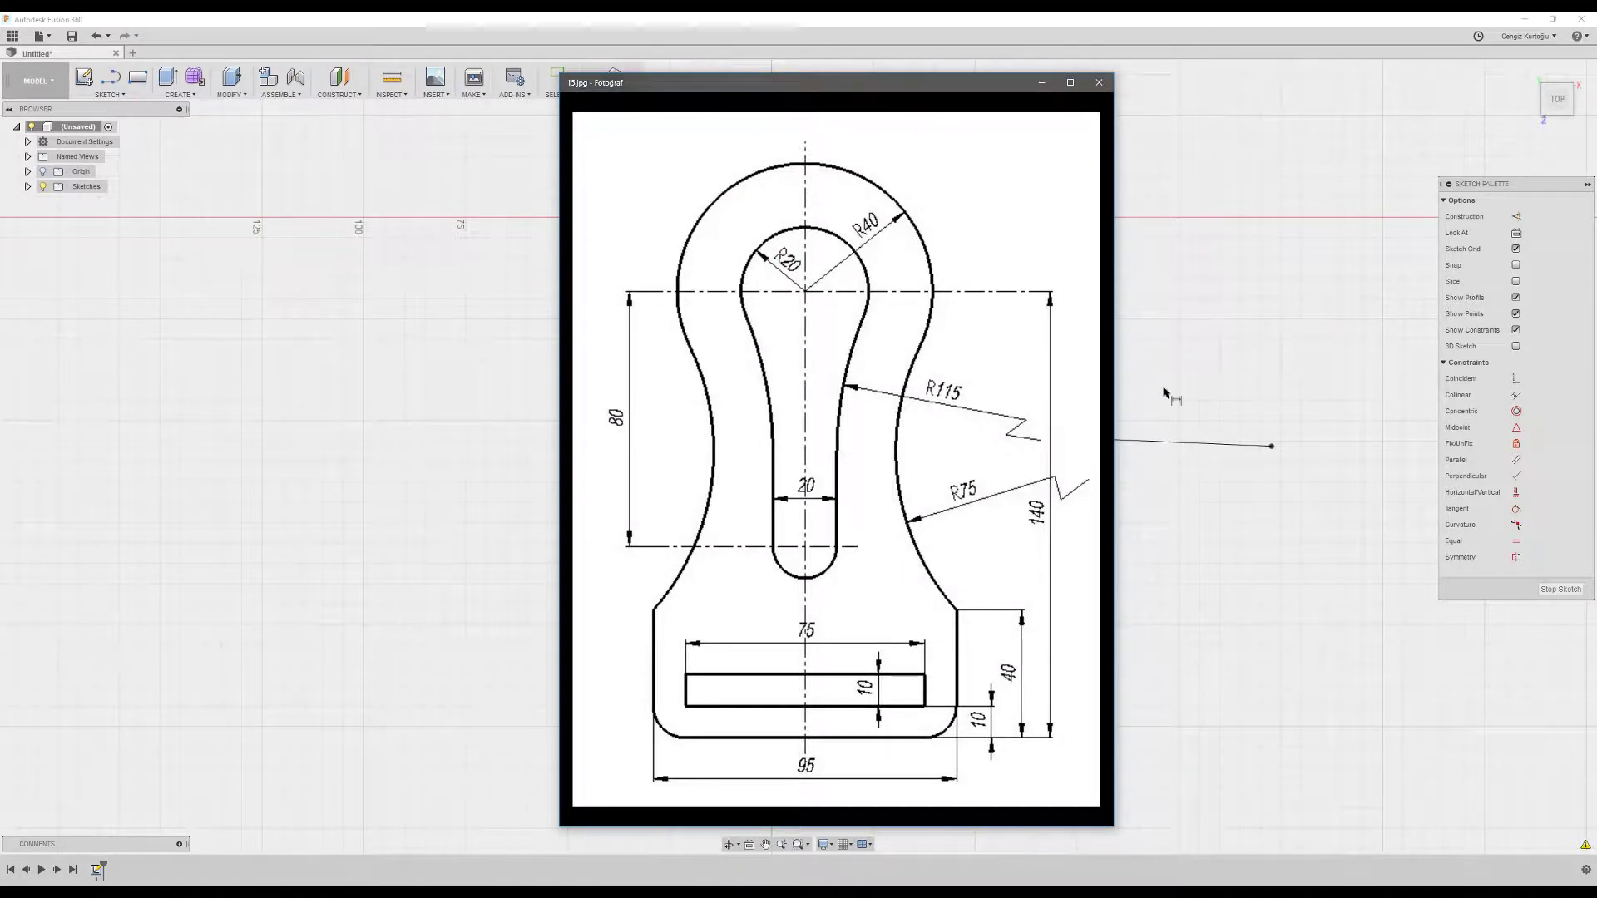
- Begin mirroring the R115 arc, then cancel the Mirror command
left_click(1208, 366)
left_click(117, 96)
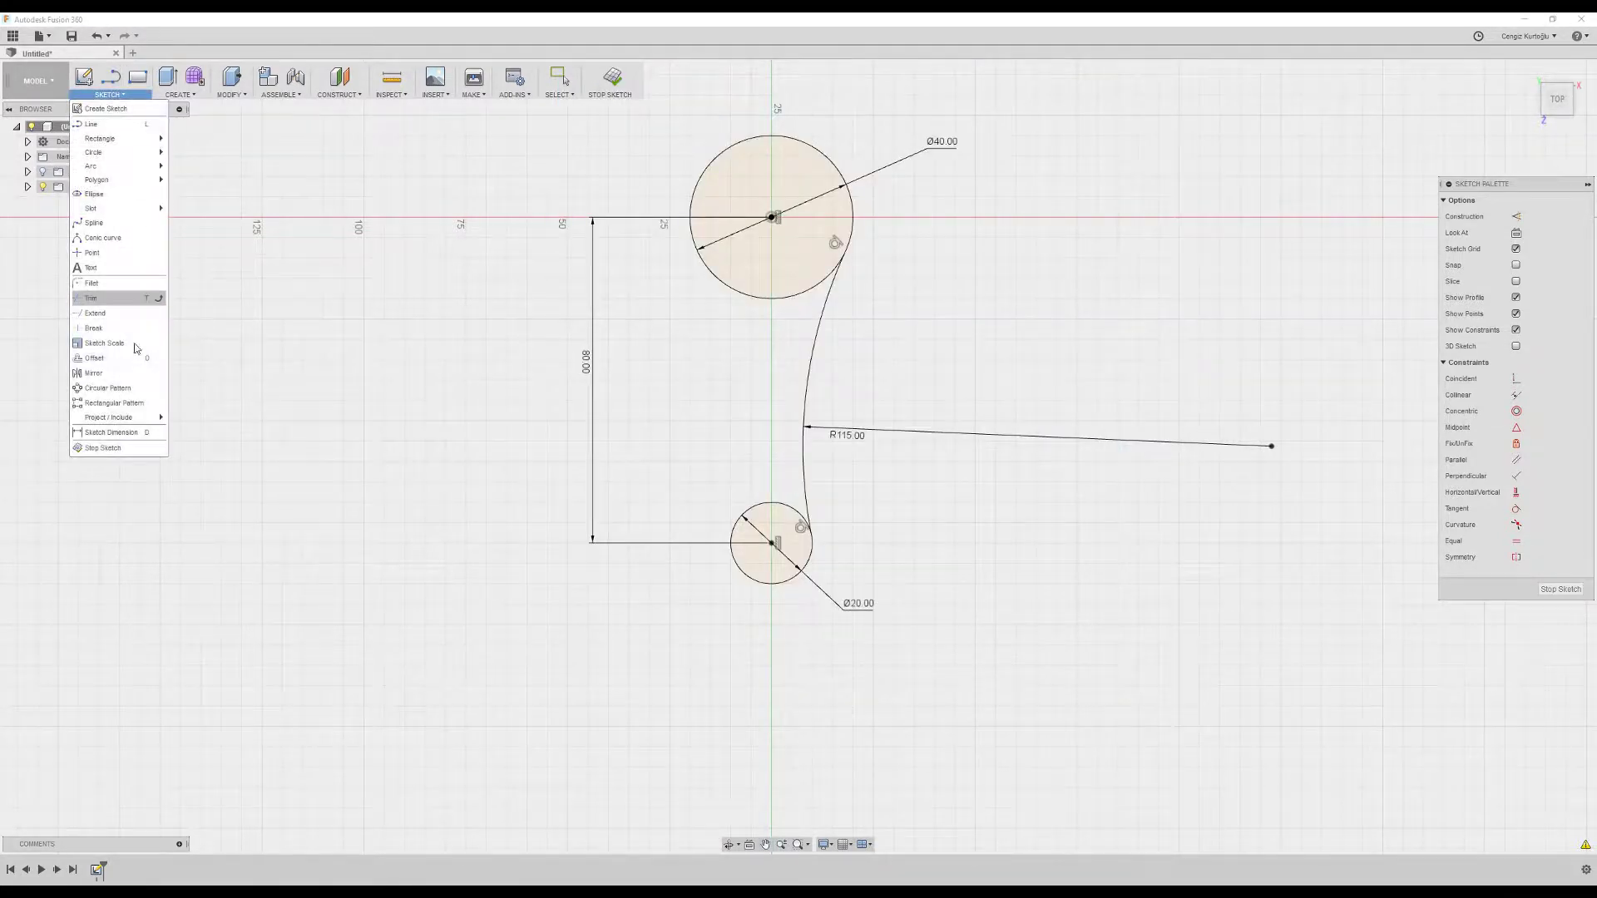
left_click(117, 374)
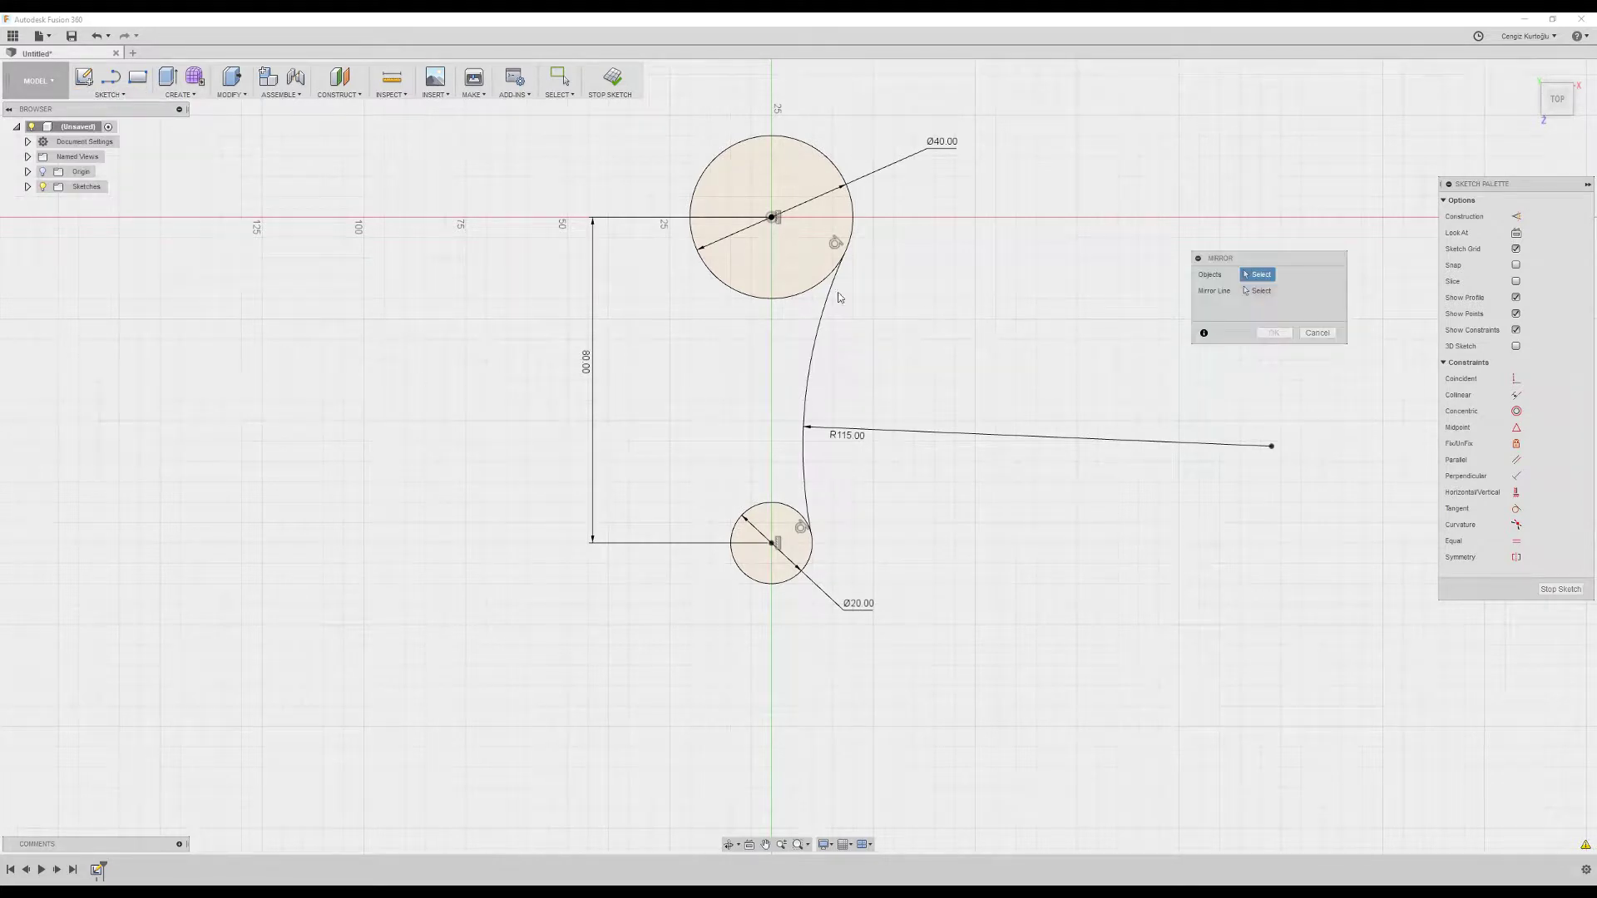
left_click(811, 351)
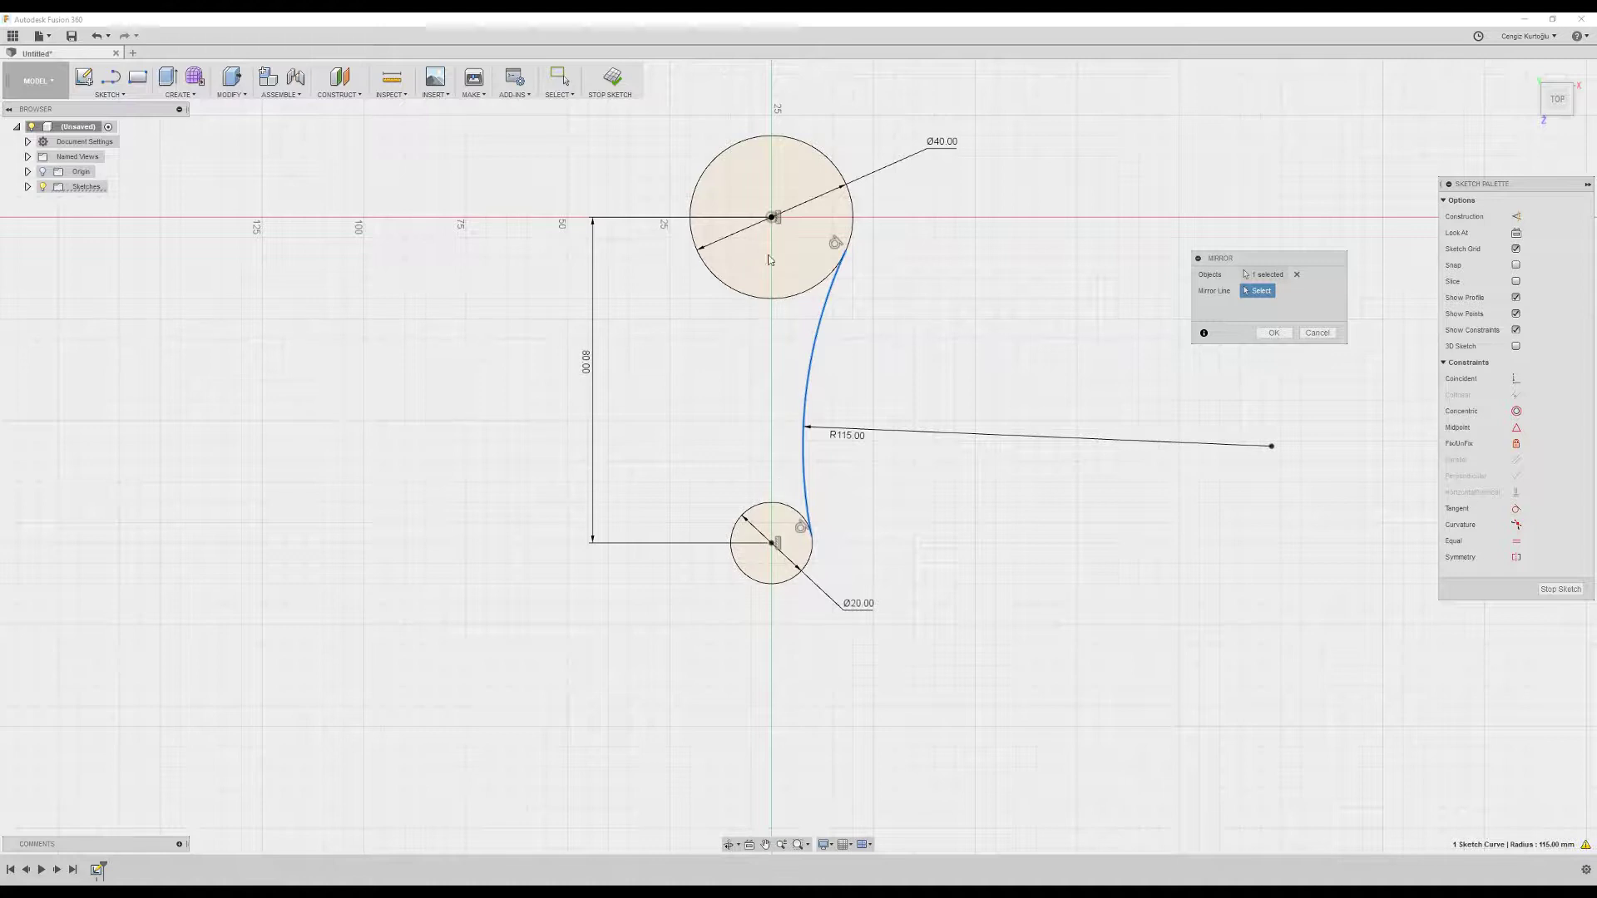
left_click(1325, 335)
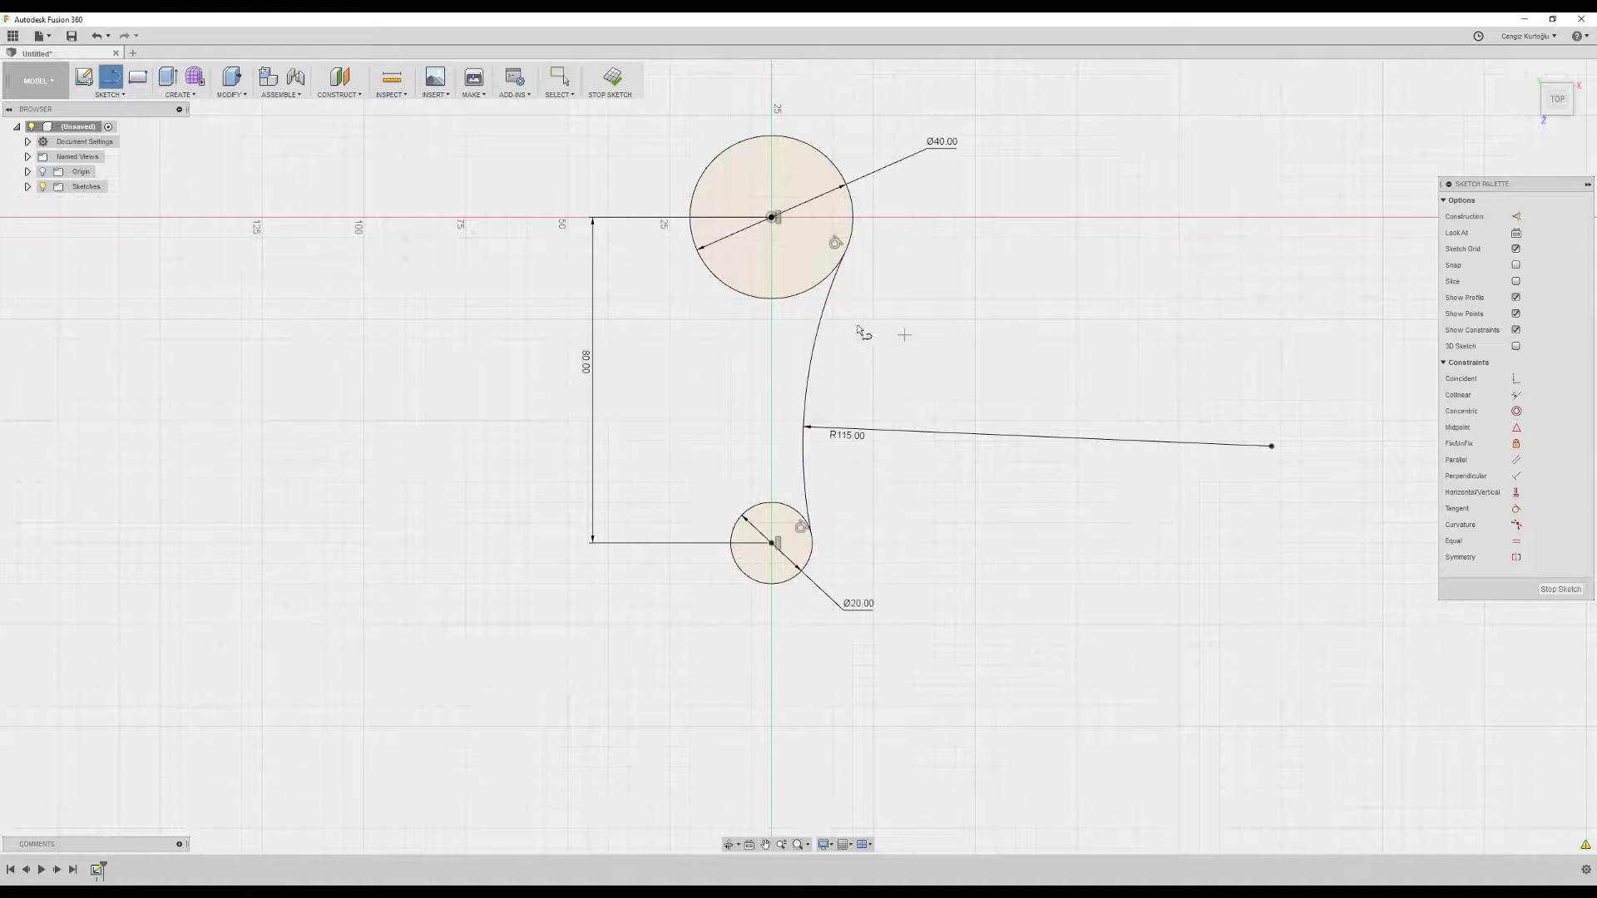
- Draw a construction centreline joining the two circle centres
key("l")
left_click(772, 217)
left_click(772, 543)
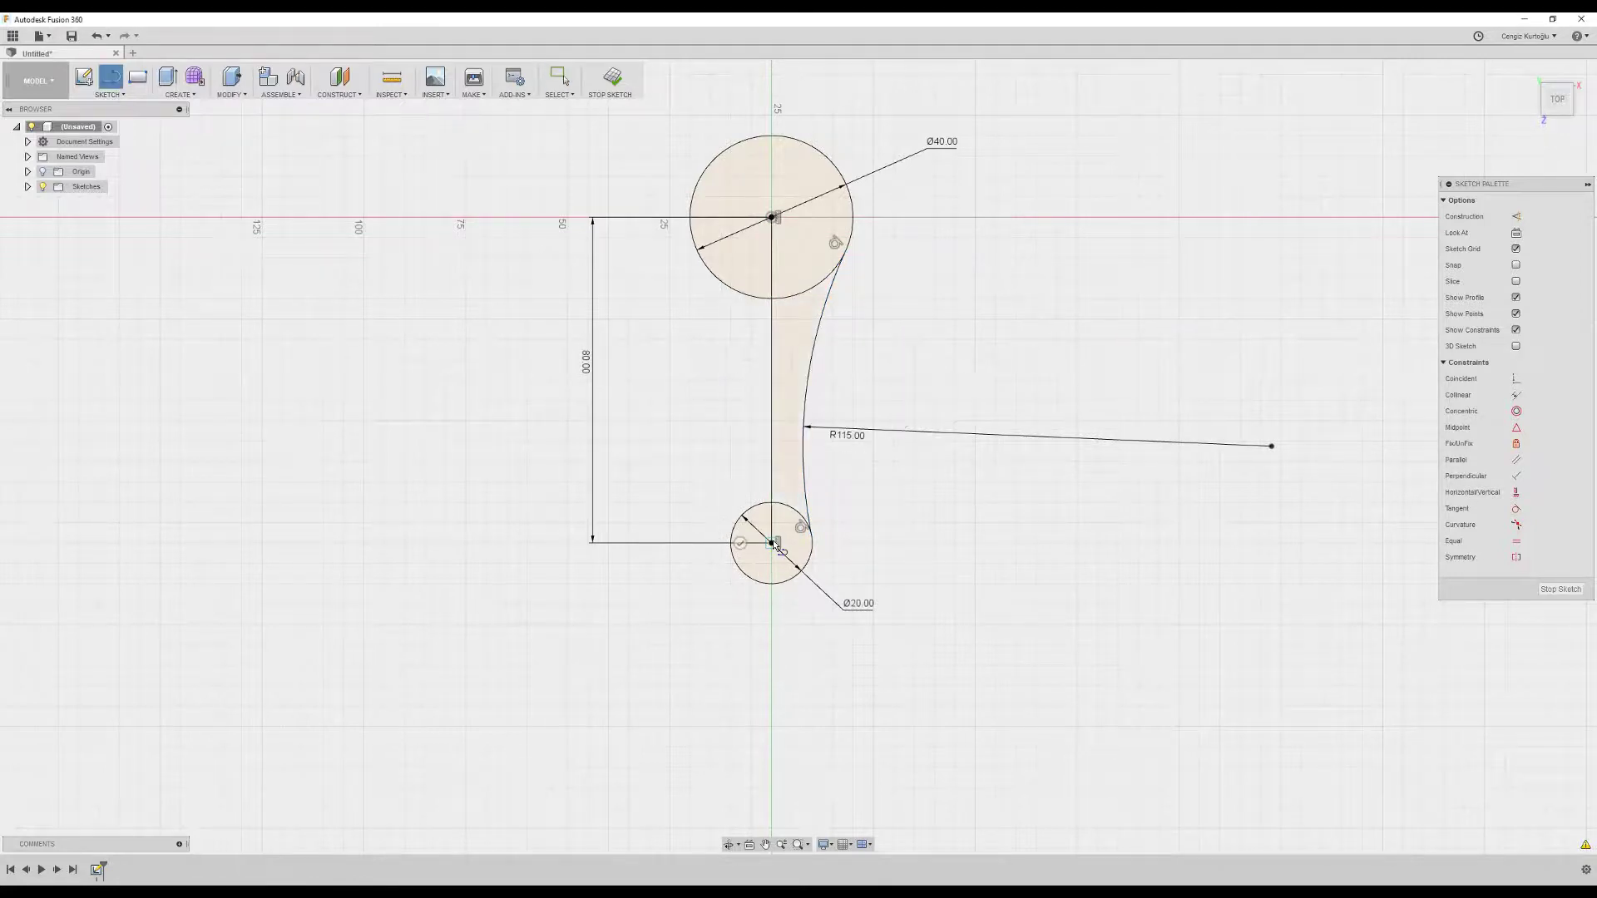
key("Escape")
left_click(774, 427)
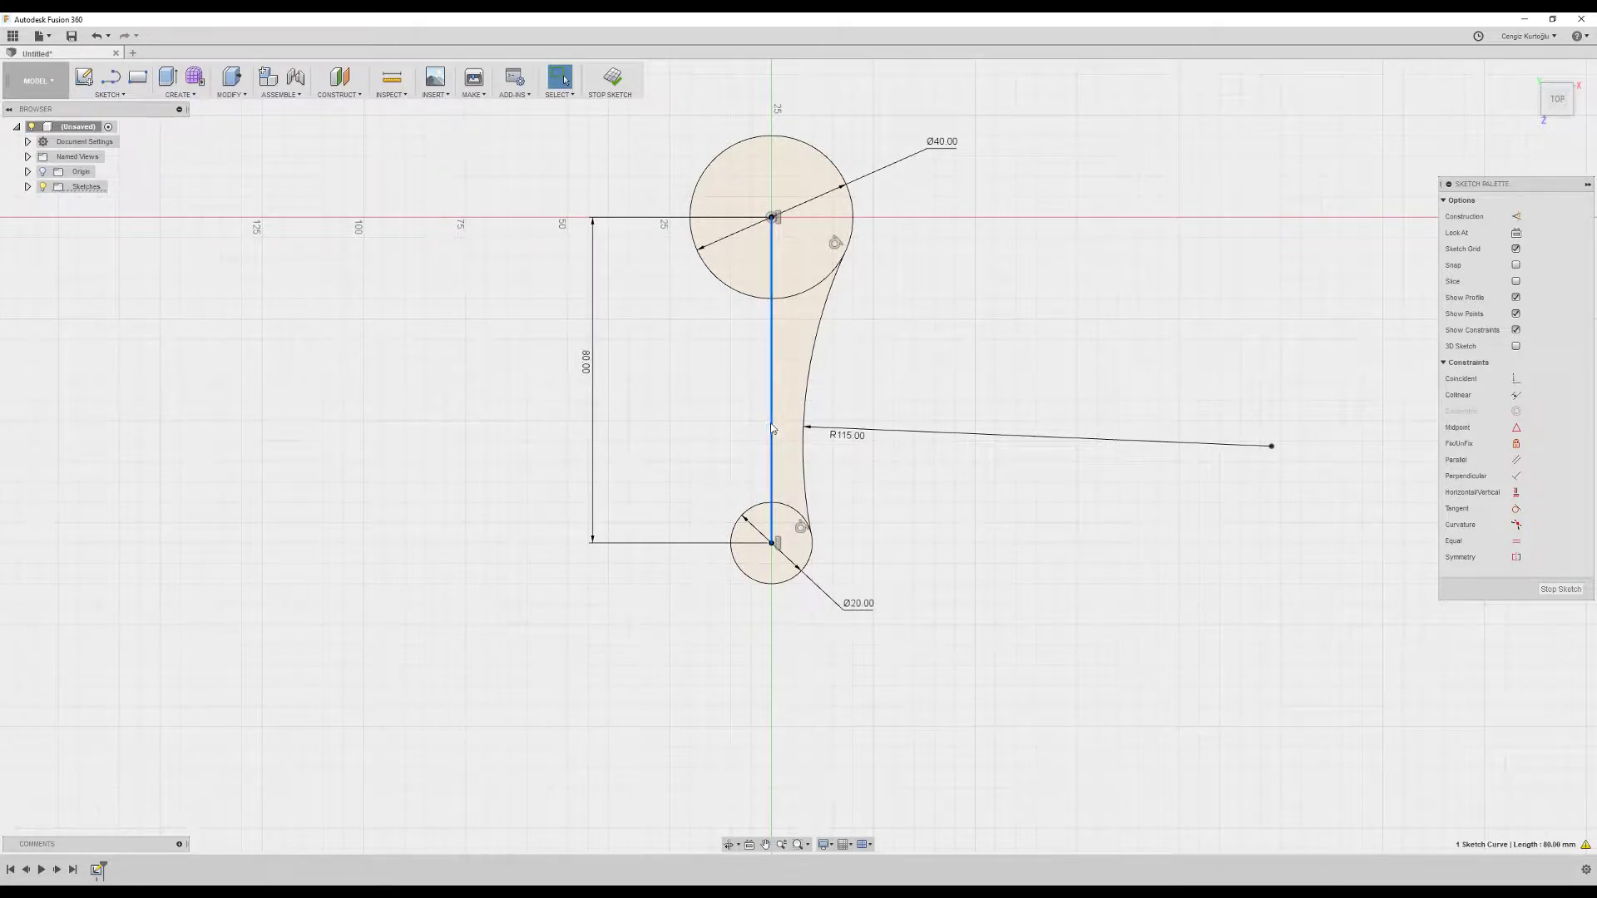
key("x")
left_click(964, 390)
- Mirror the R115 arc across the centreline onto the left side
type("s")
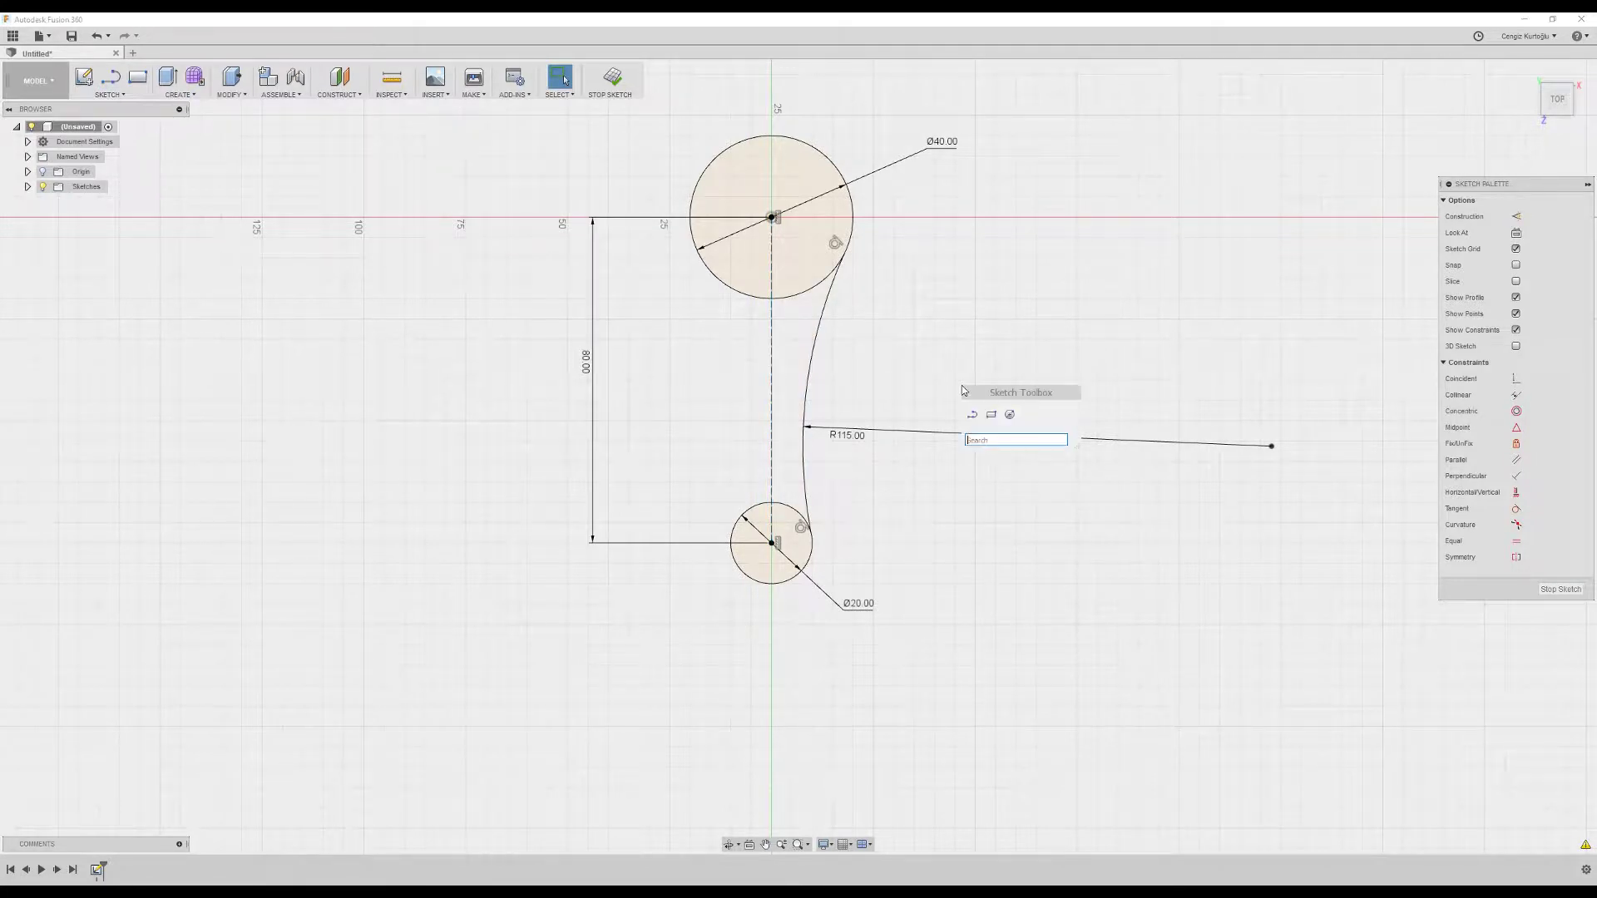
type("mir")
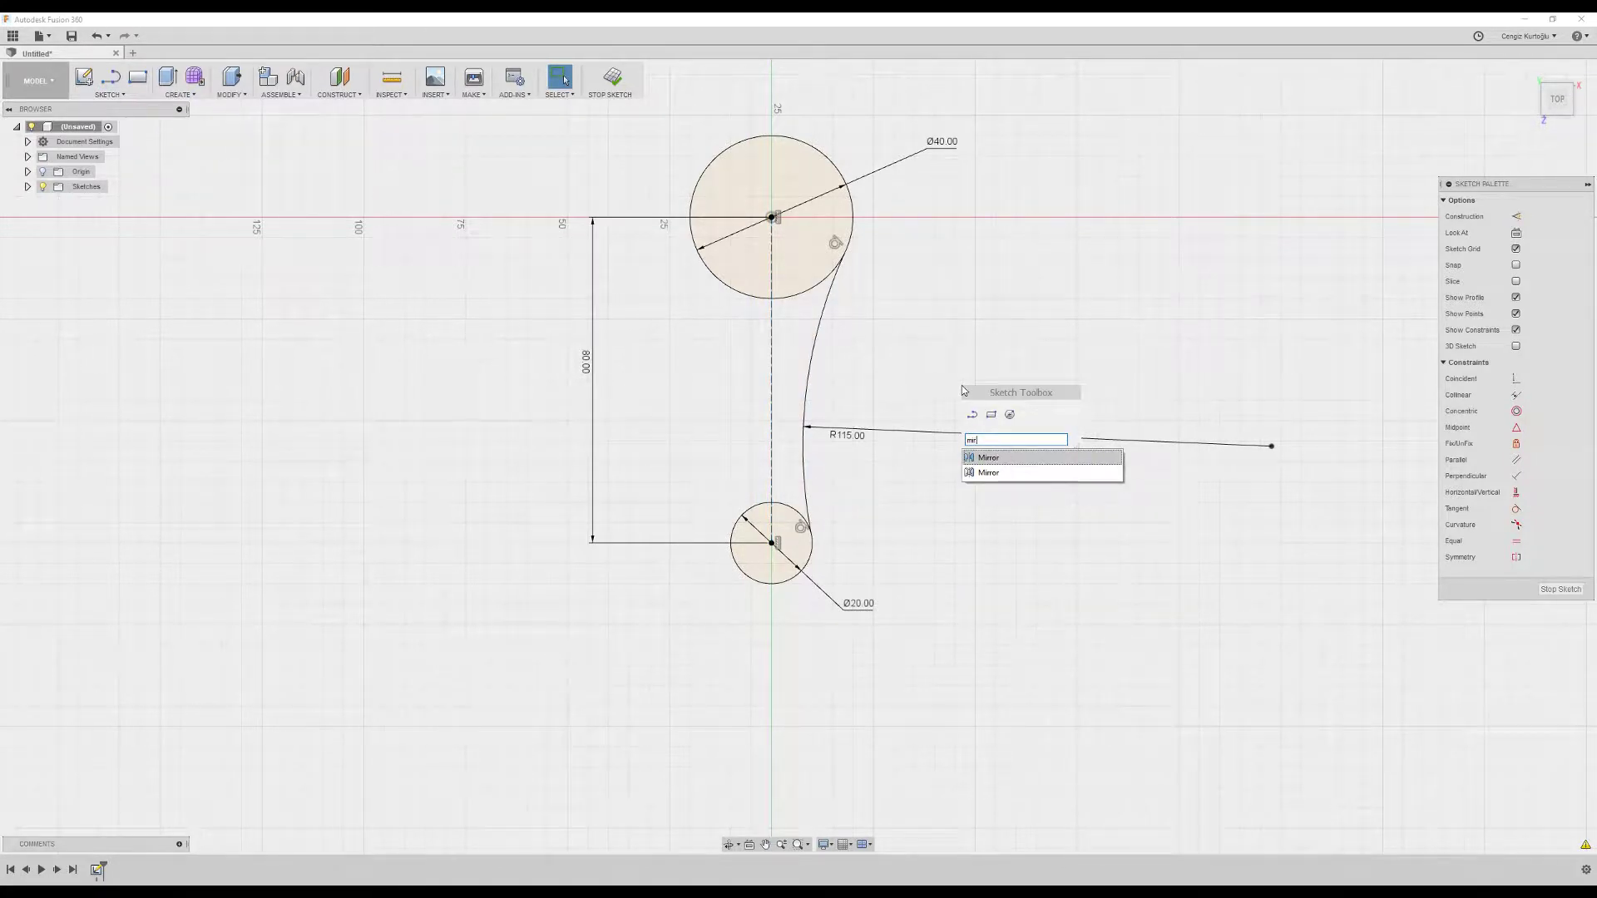
key("Return")
left_click(817, 353)
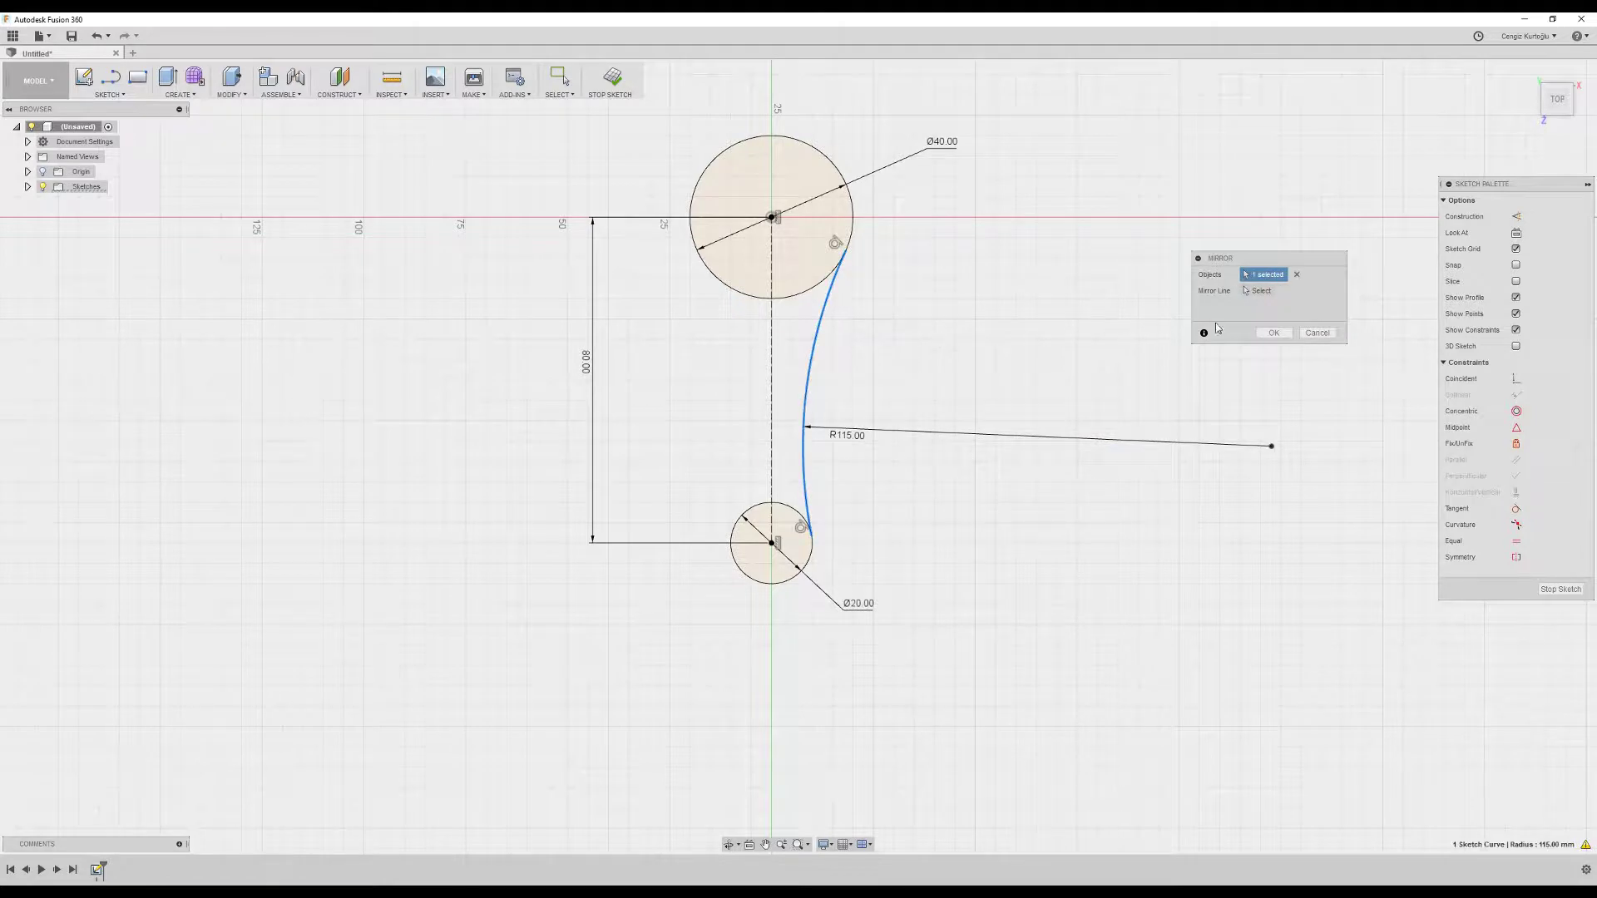
left_click(1245, 297)
left_click(771, 358)
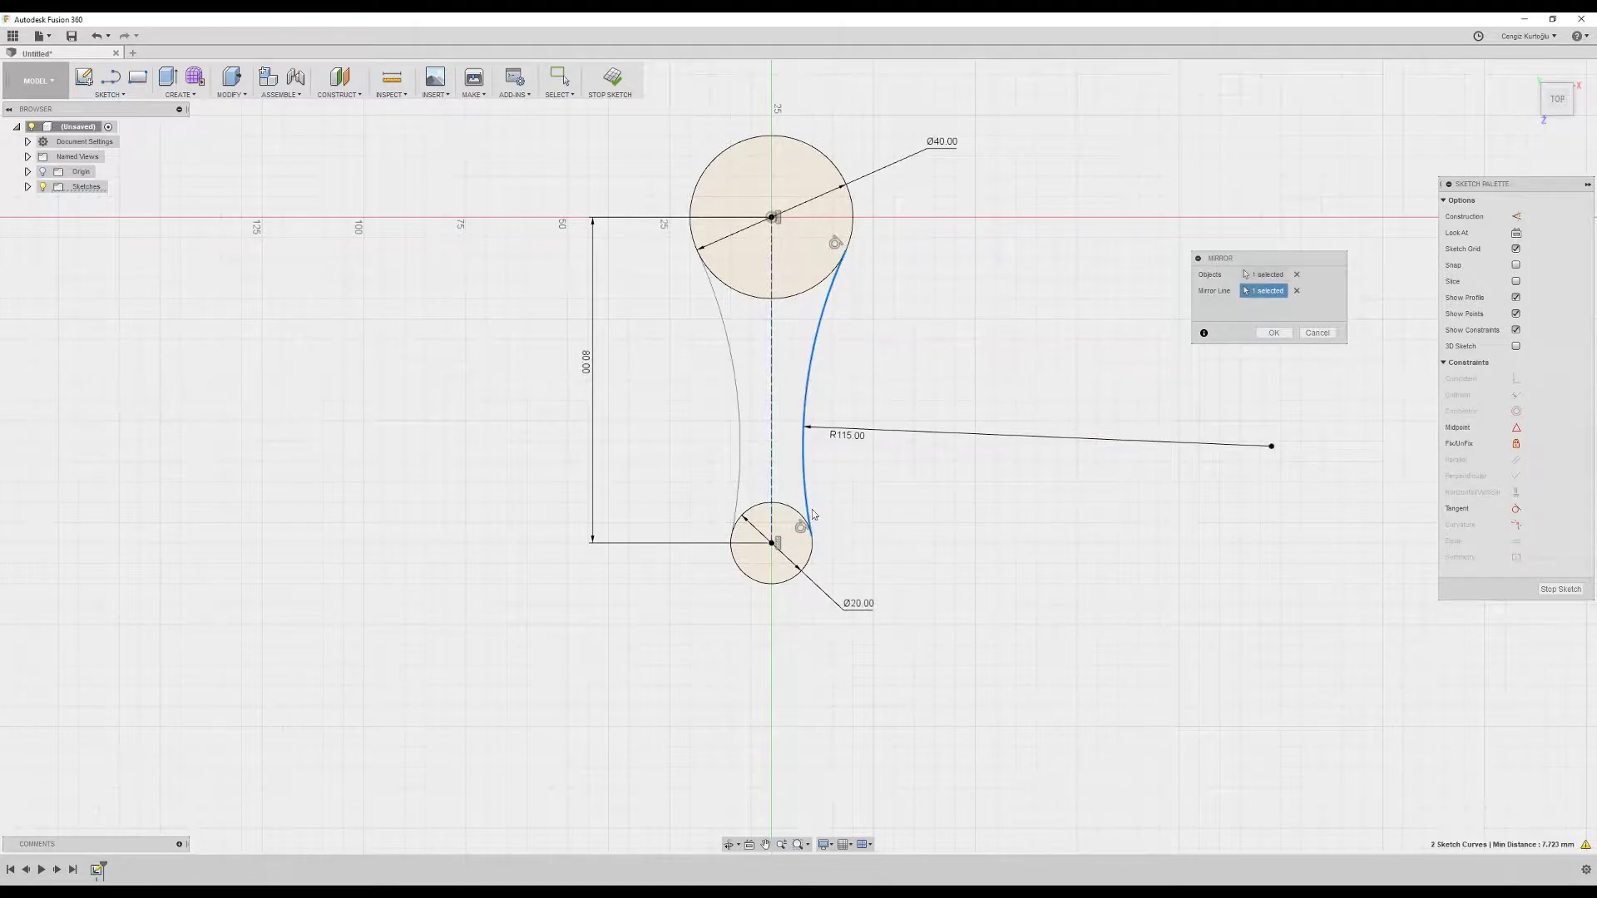
left_click(1258, 334)
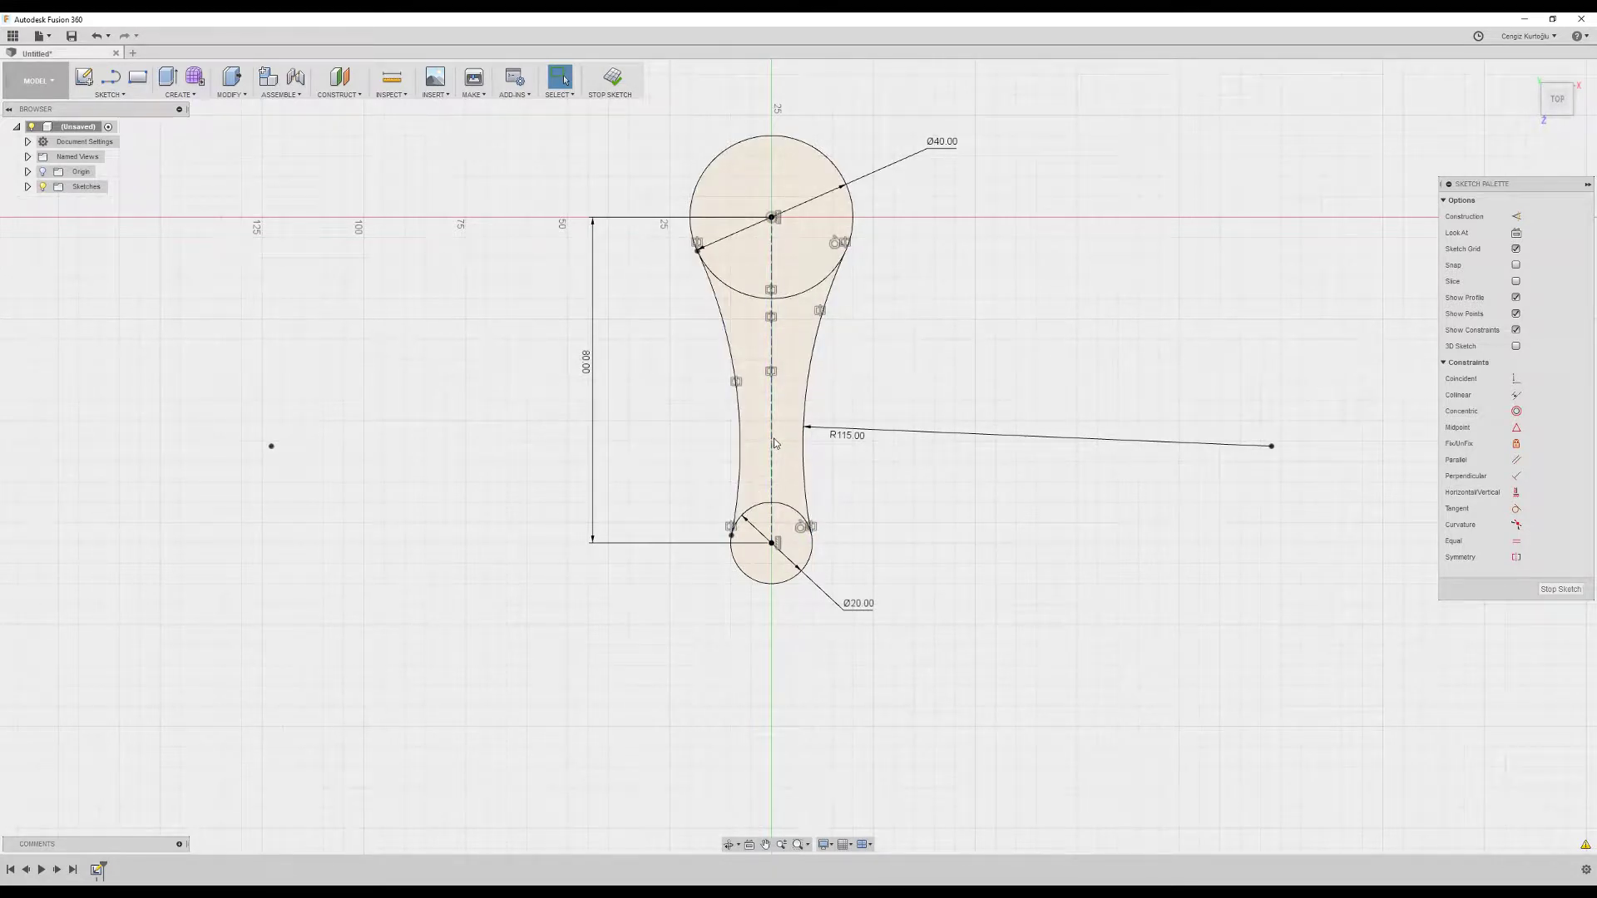
- Trim the four inner circle arcs to leave one keyhole outline, then view the reference
key("t")
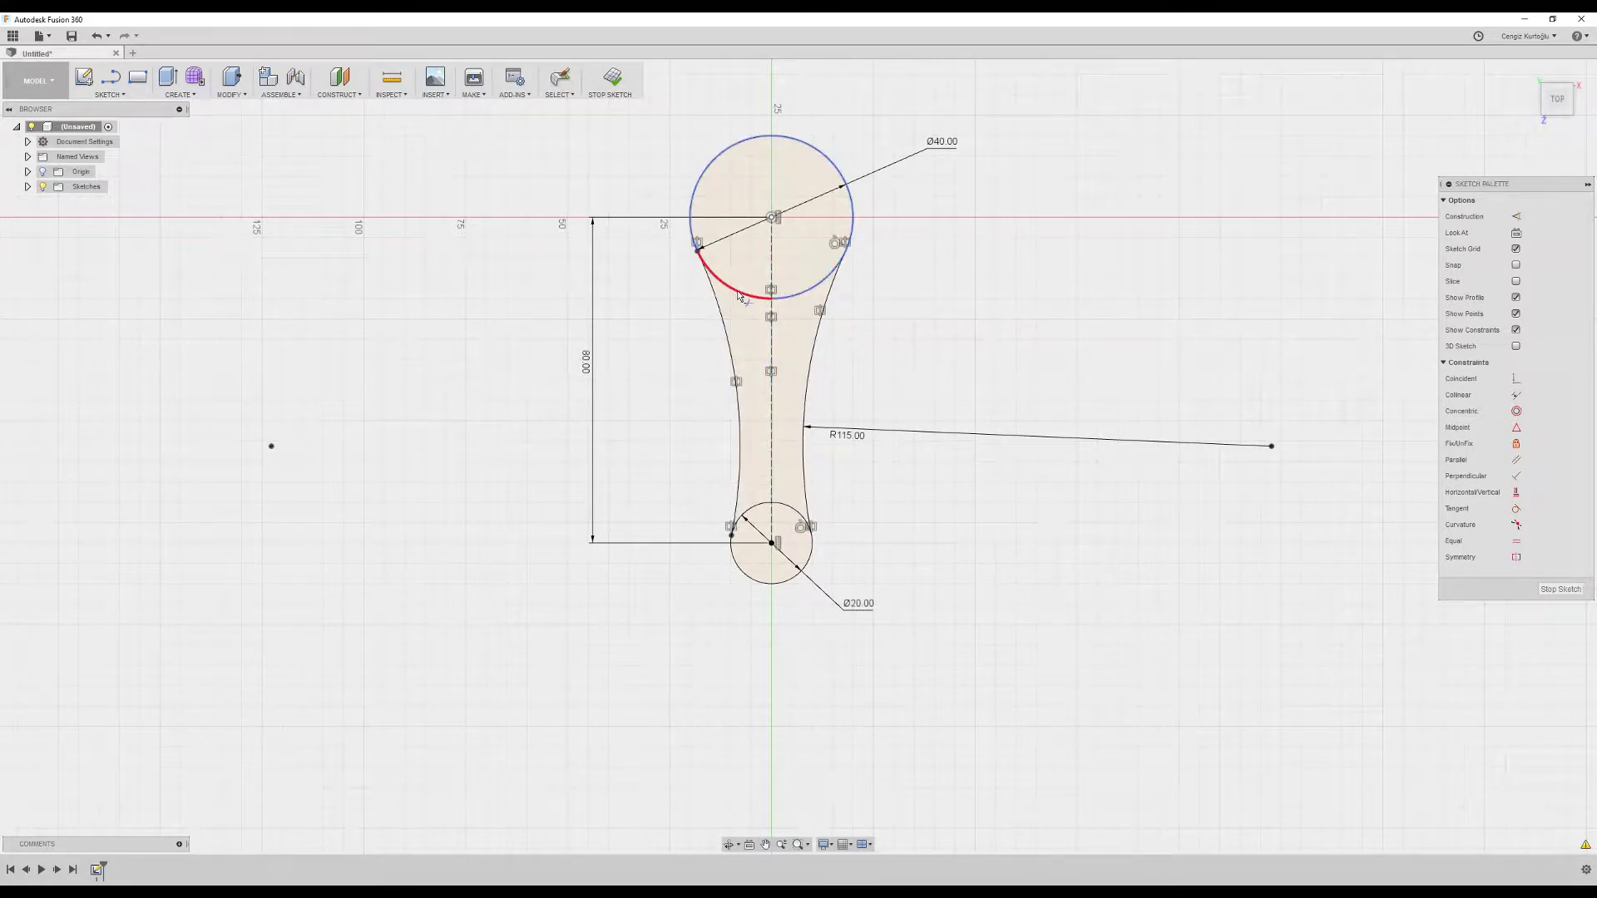
left_click(738, 296)
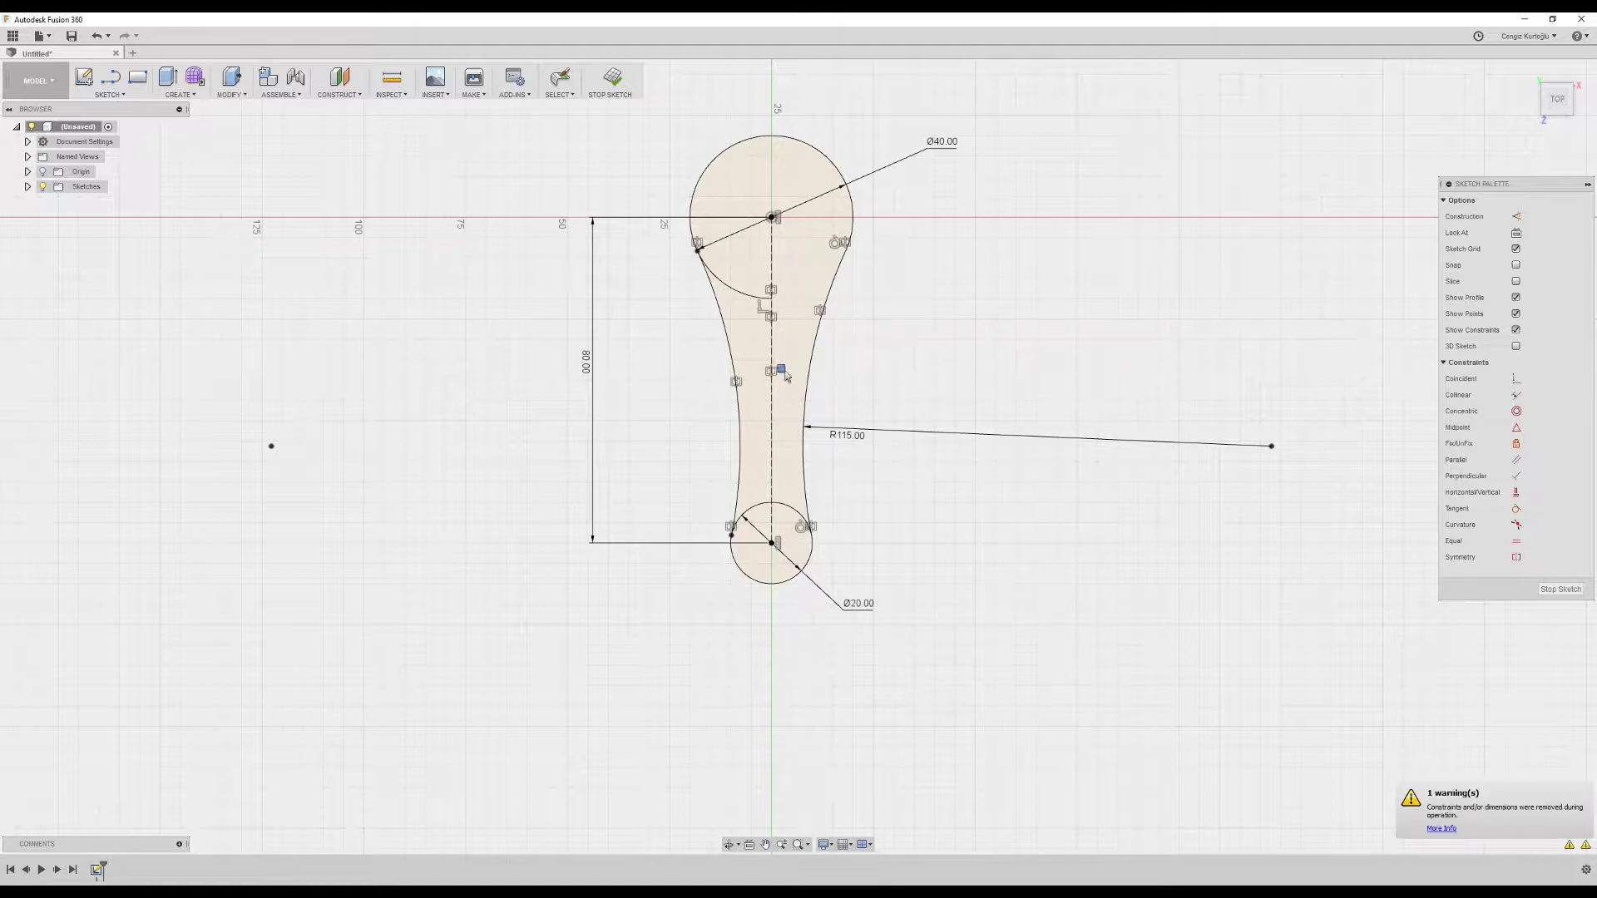
left_click(794, 503)
left_click(759, 291)
left_click(757, 508)
key("Escape")
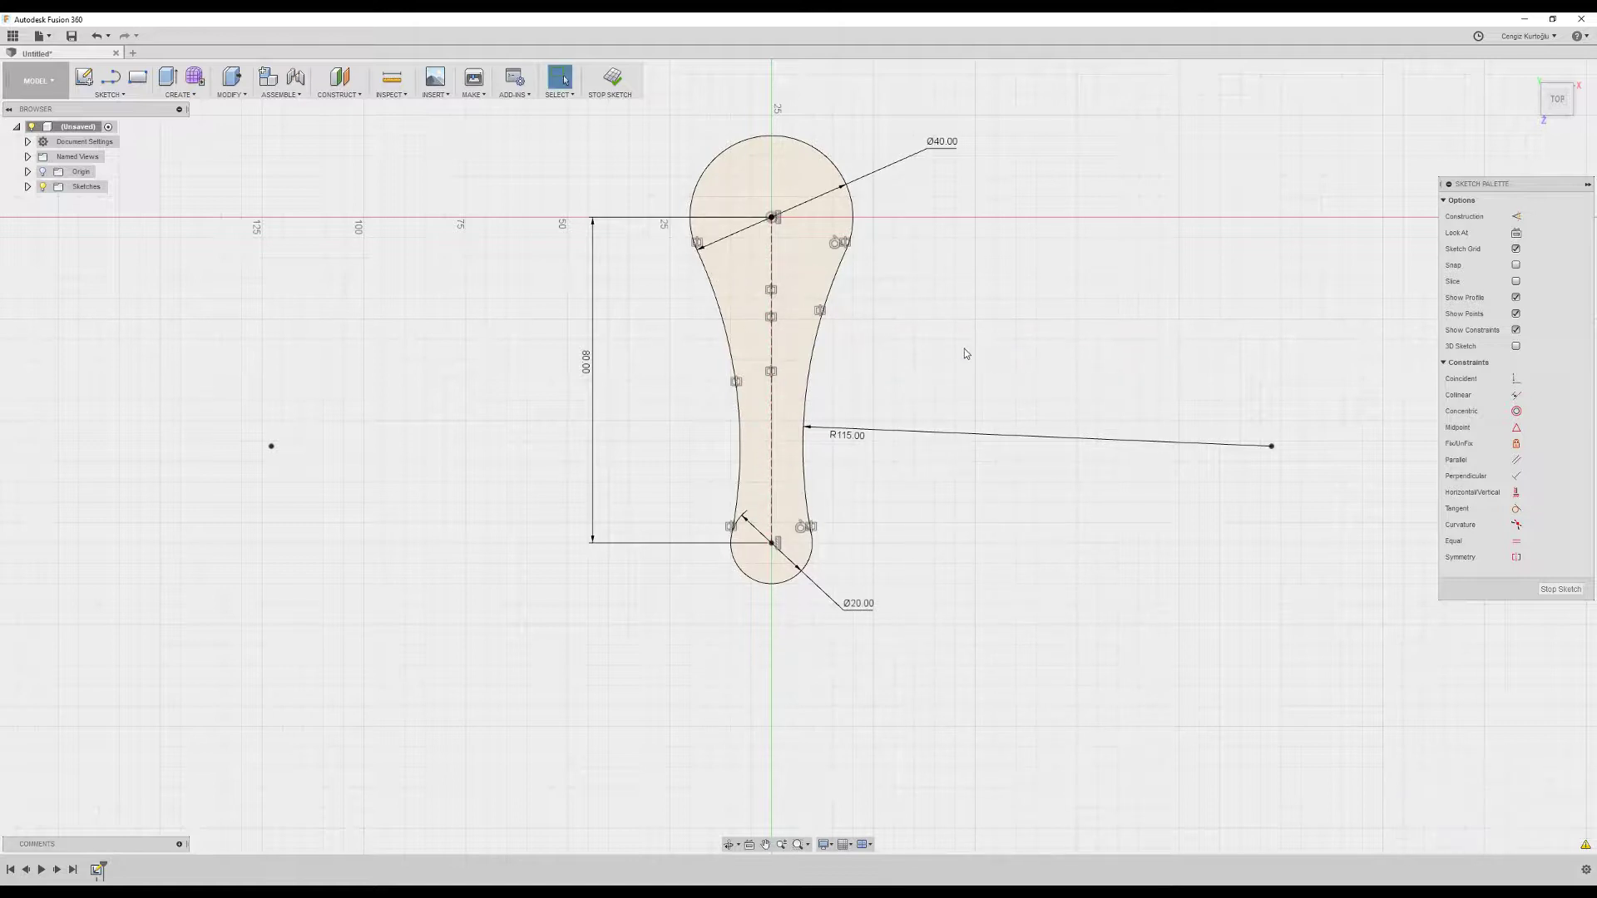
key("alt+Tab")
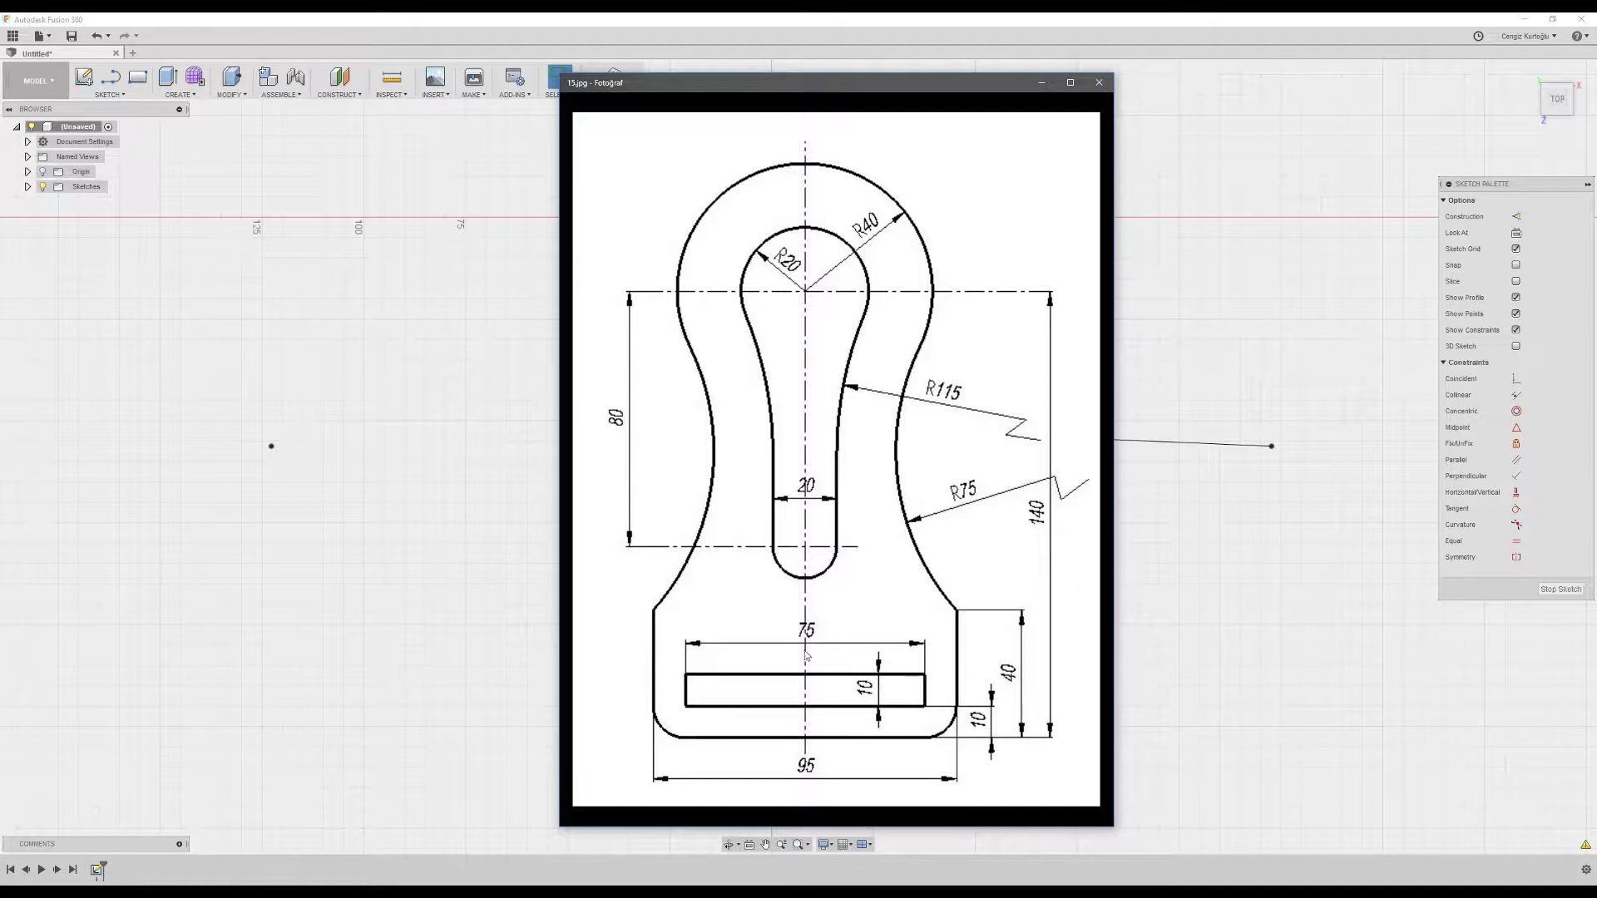
- Draw a 75 × 10 centre rectangle on the vertical axis below the keyhole
left_click(1185, 652)
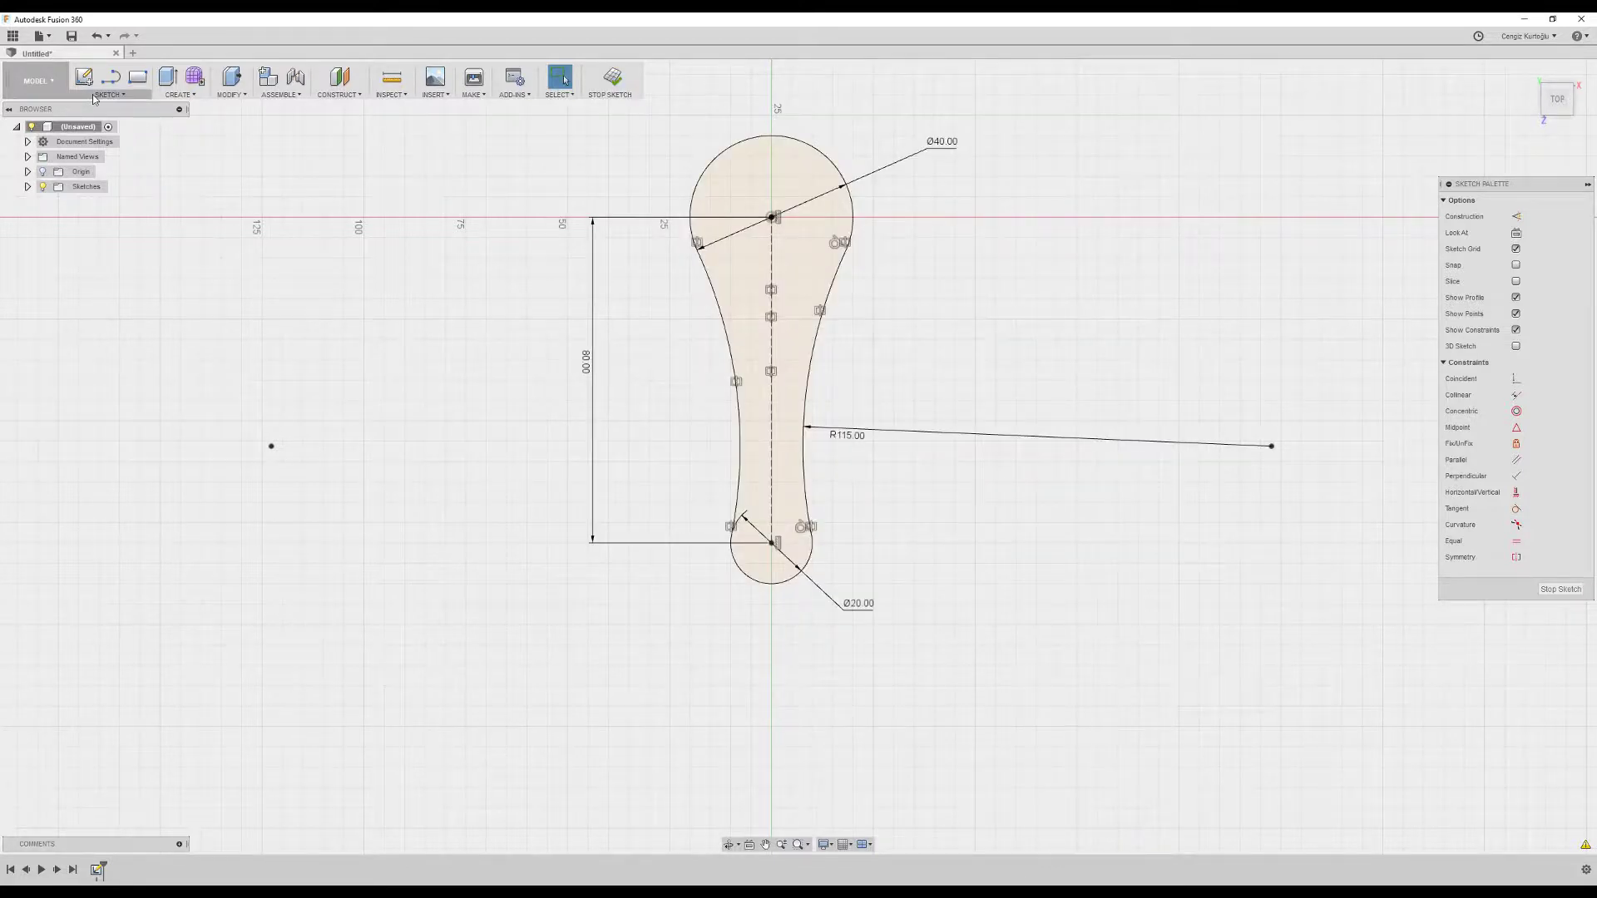
left_click(109, 93)
mouse_move(100, 138)
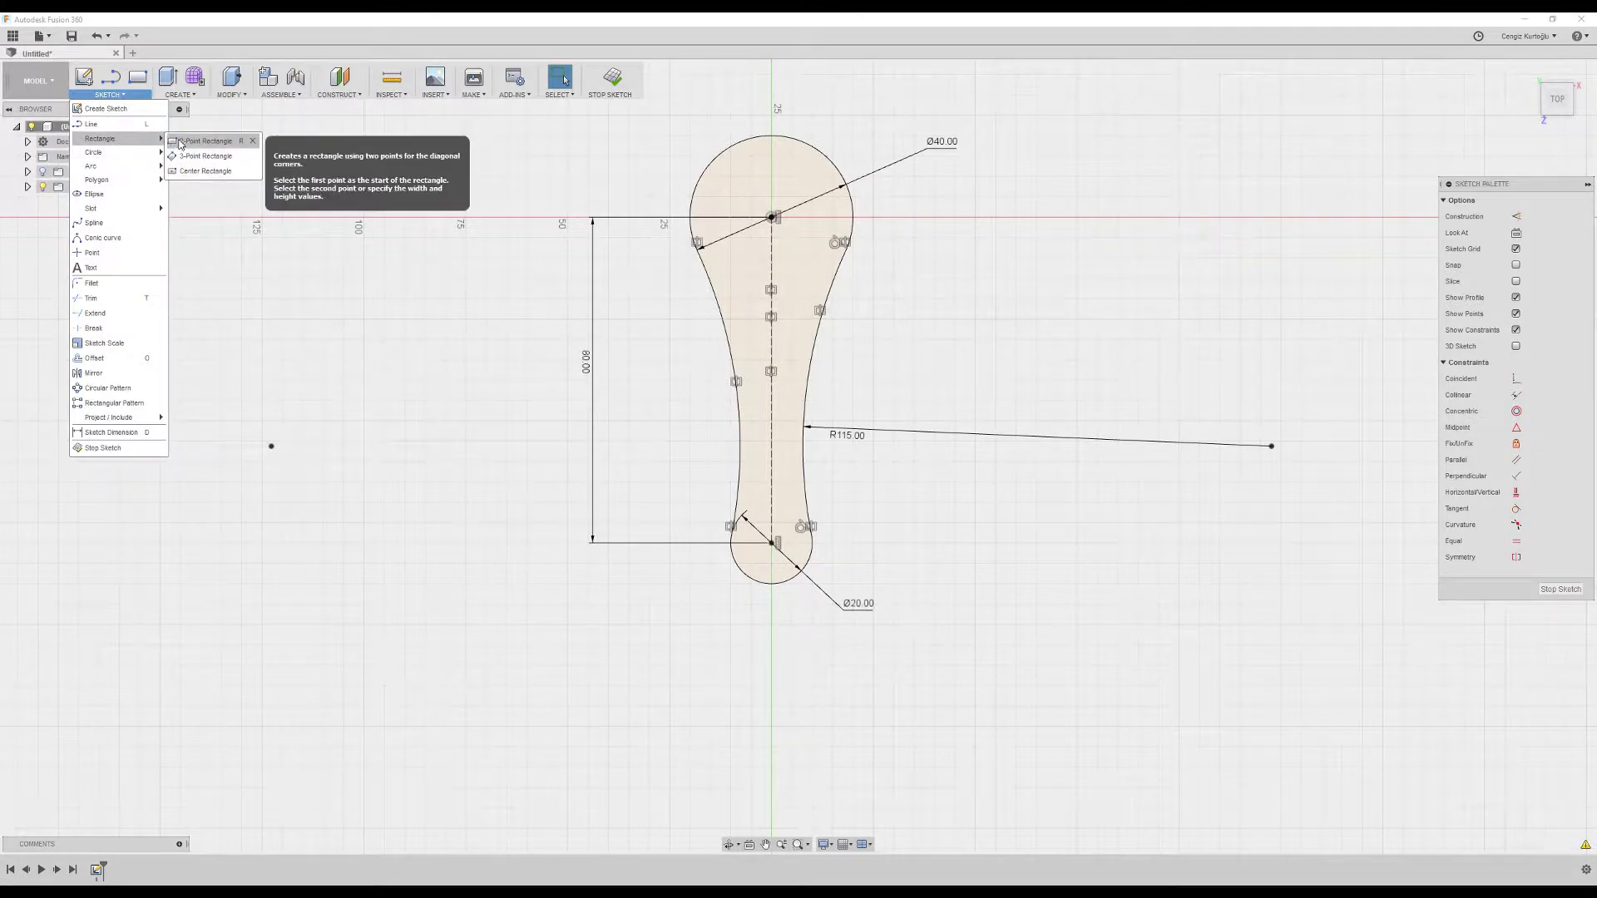
left_click(191, 170)
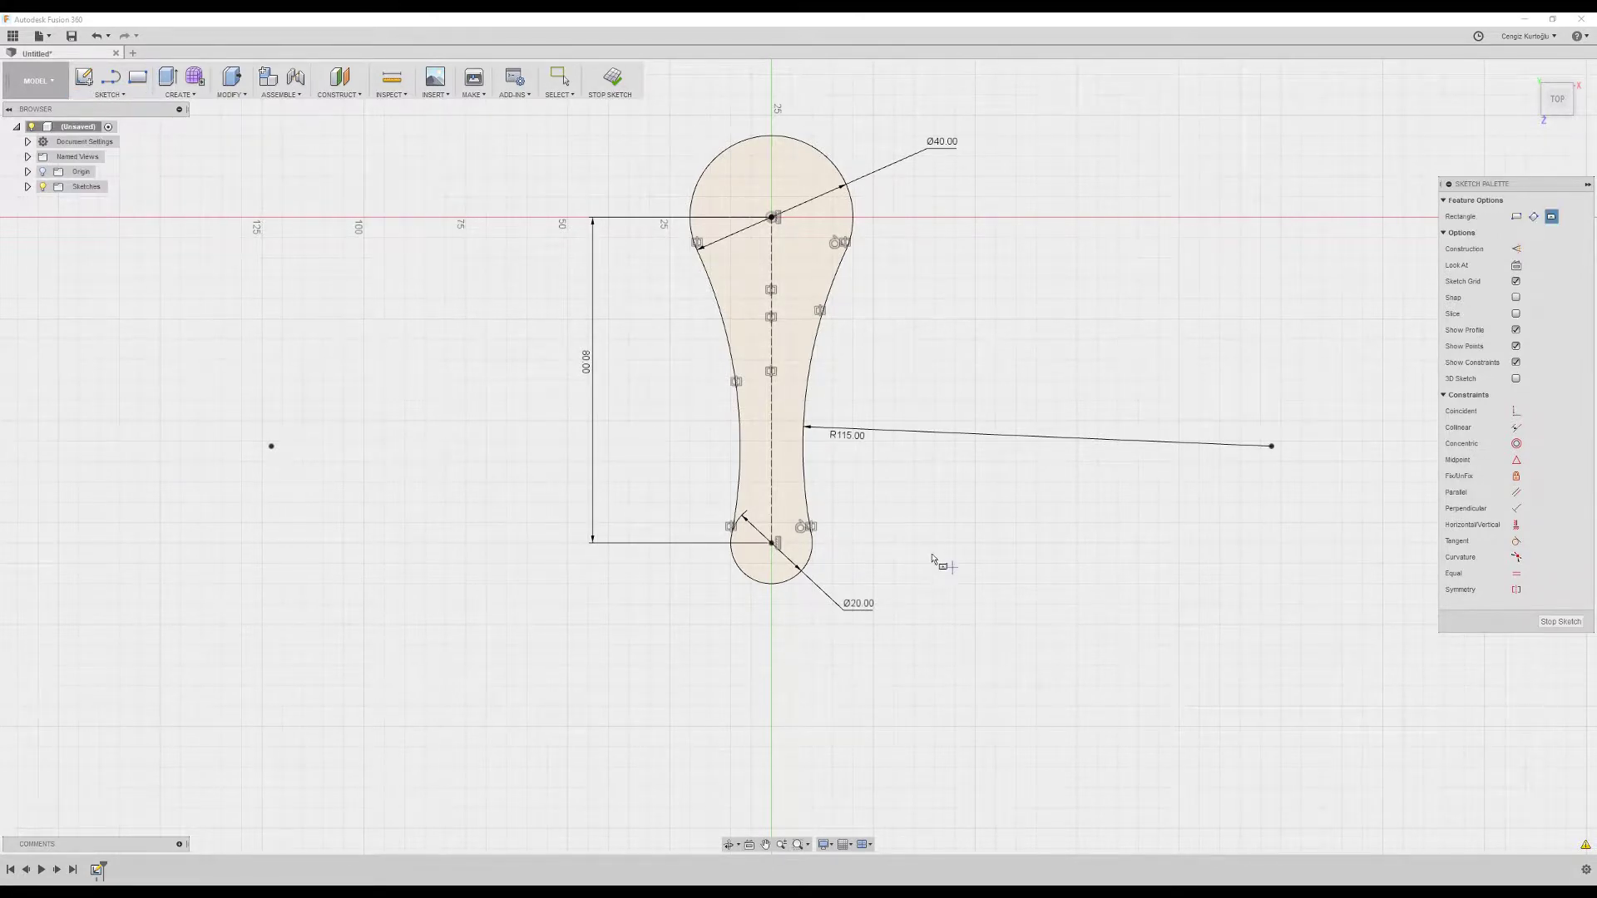
scroll(746, 441, "down", 3)
middle_click_drag(746, 440, 739, 421)
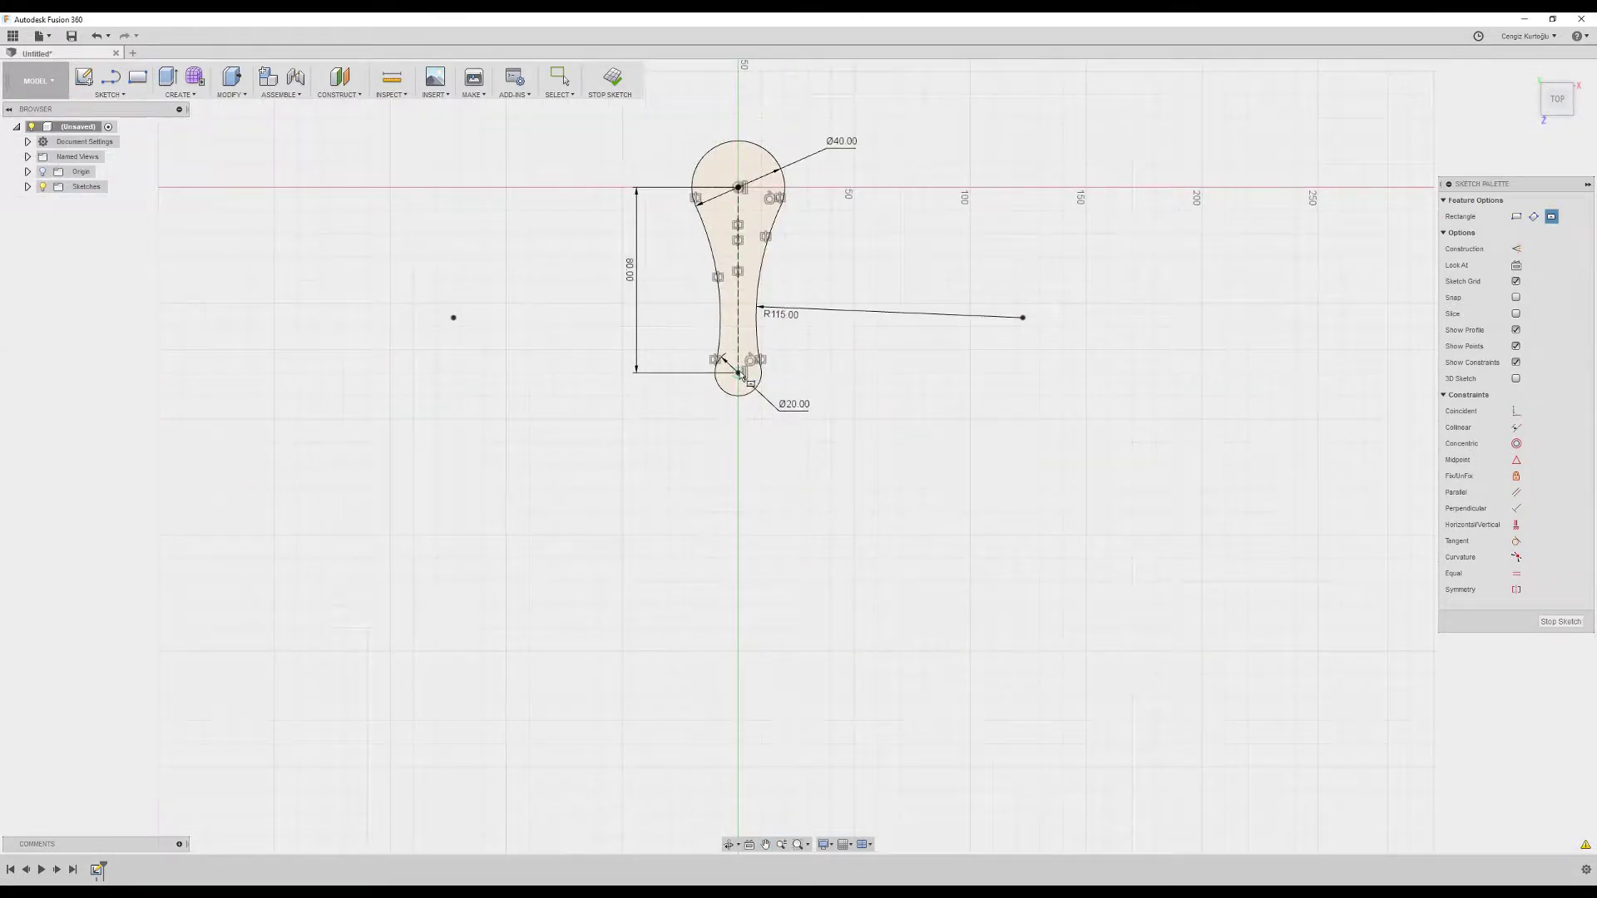
left_click(739, 573)
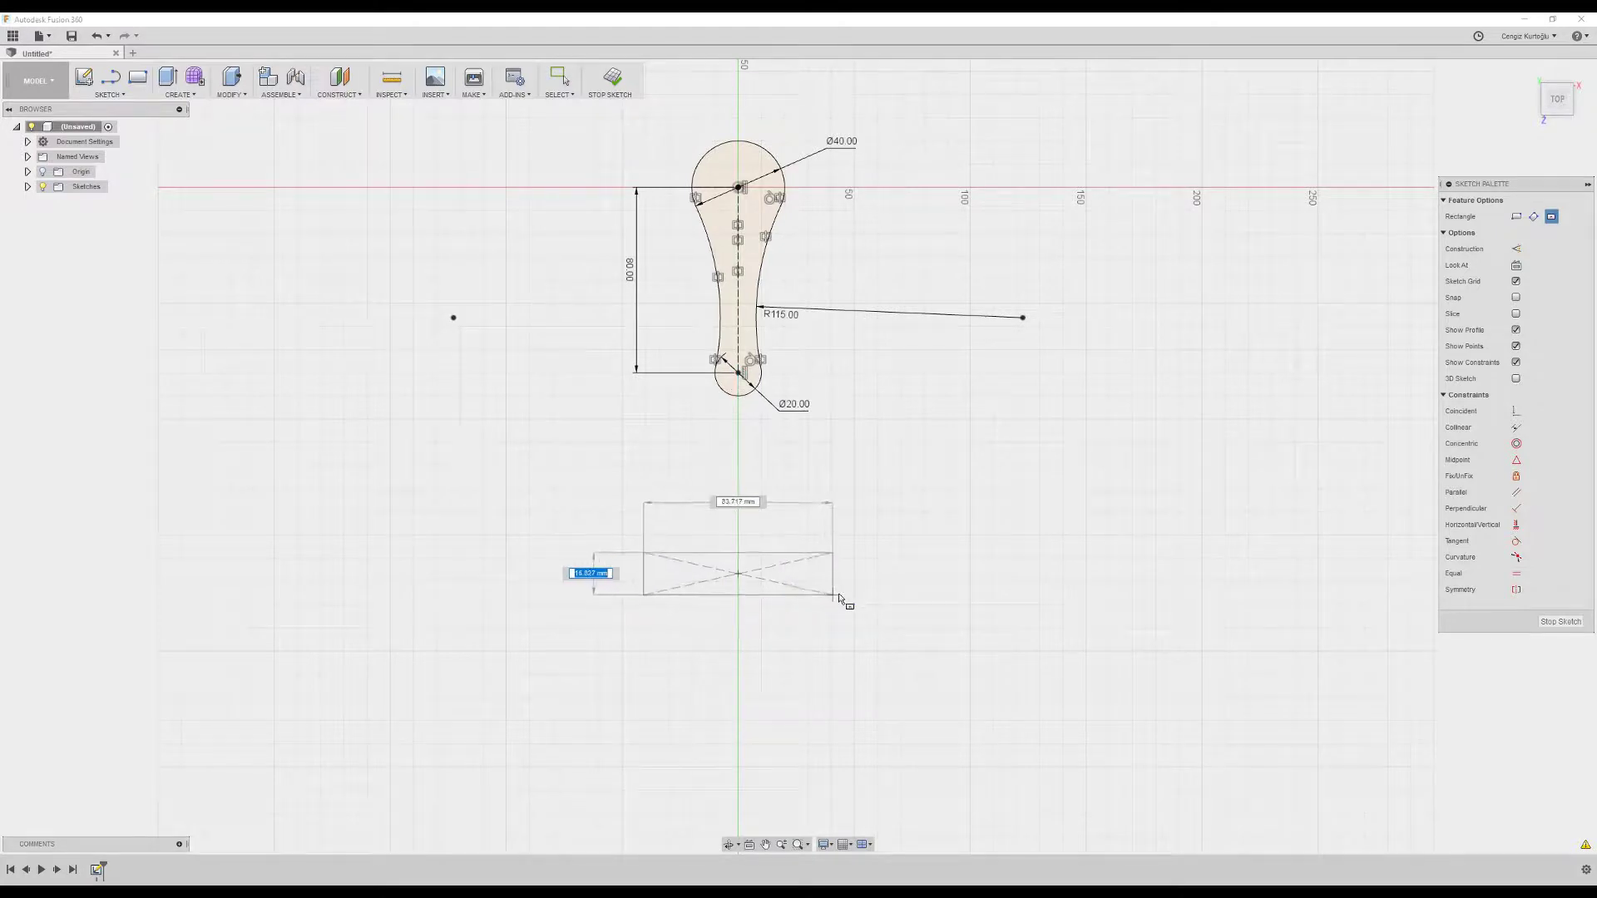
type("10")
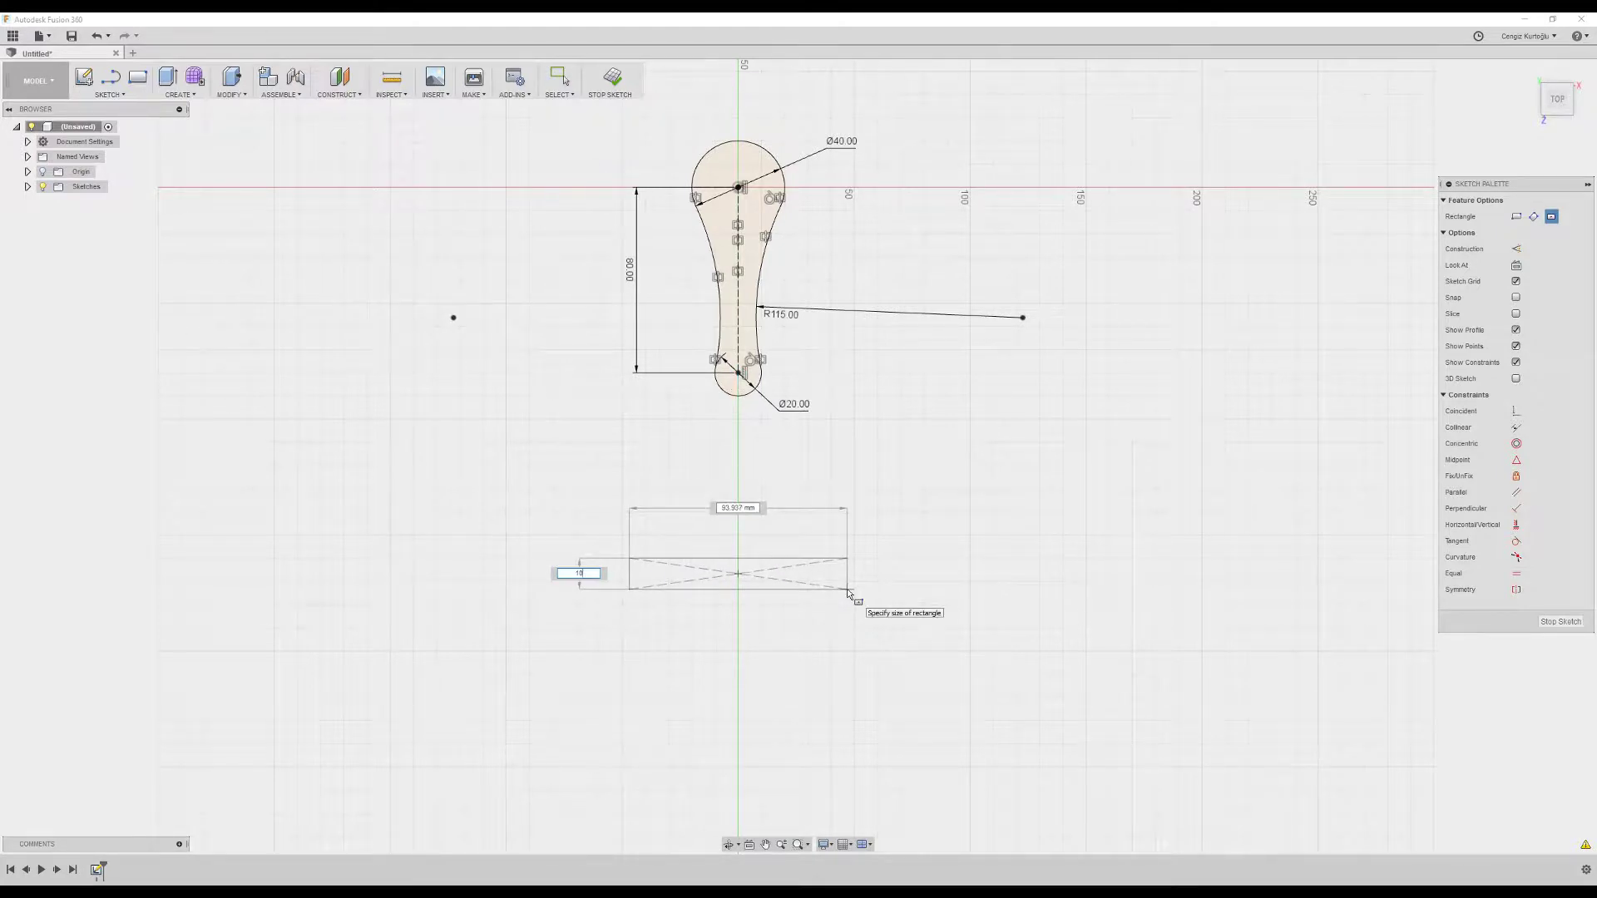
key("Tab")
type("75")
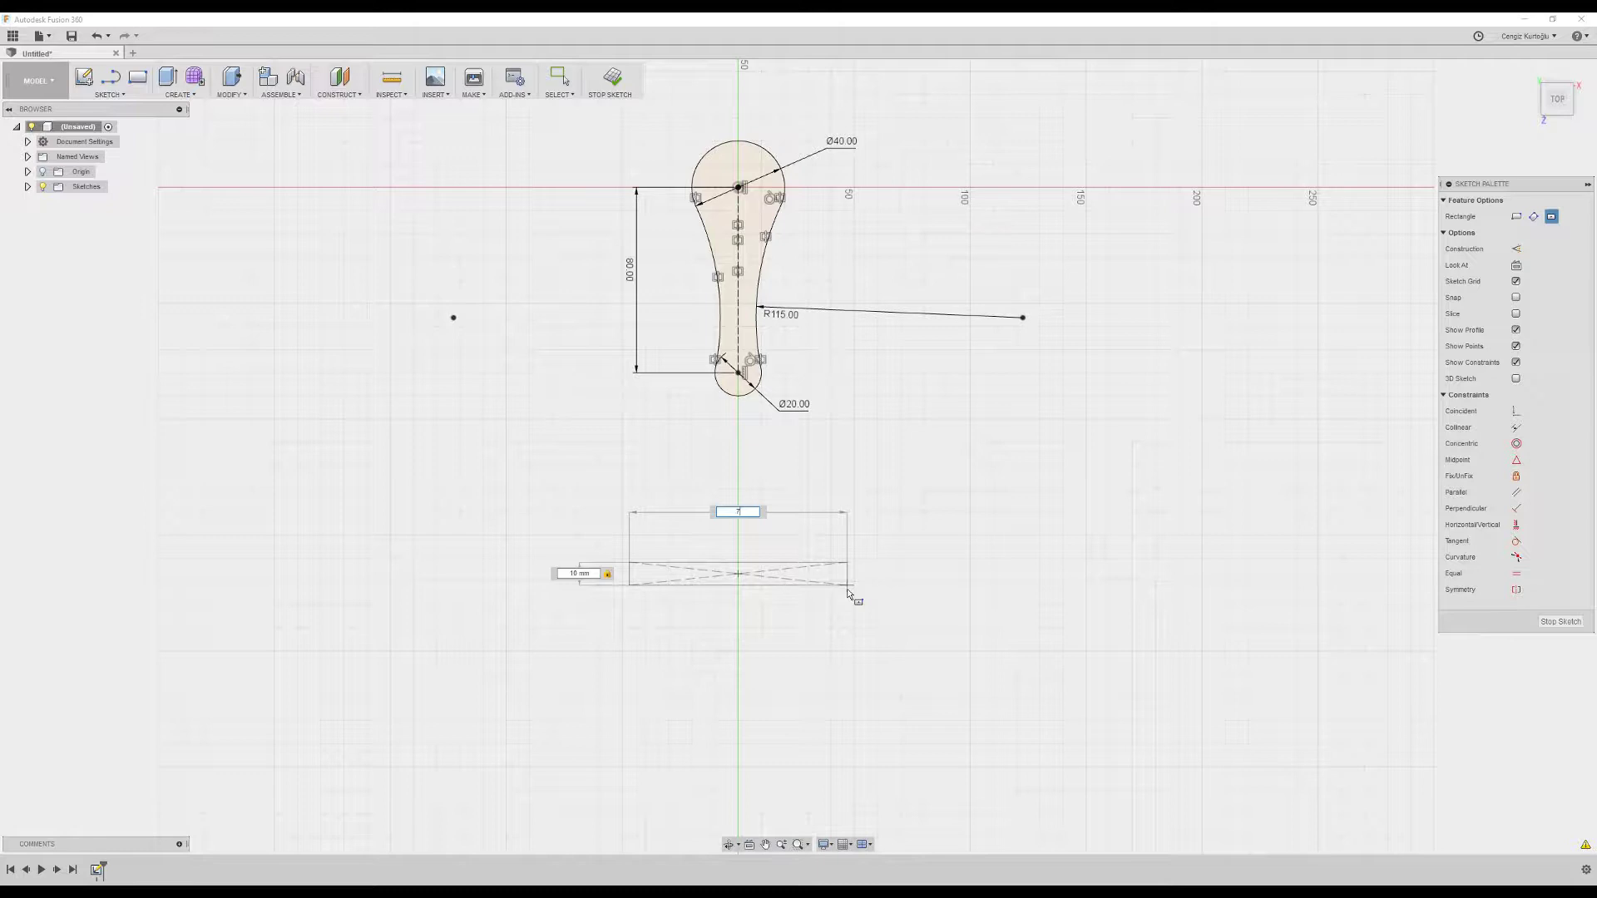
key("Tab")
key("Return")
key("Escape")
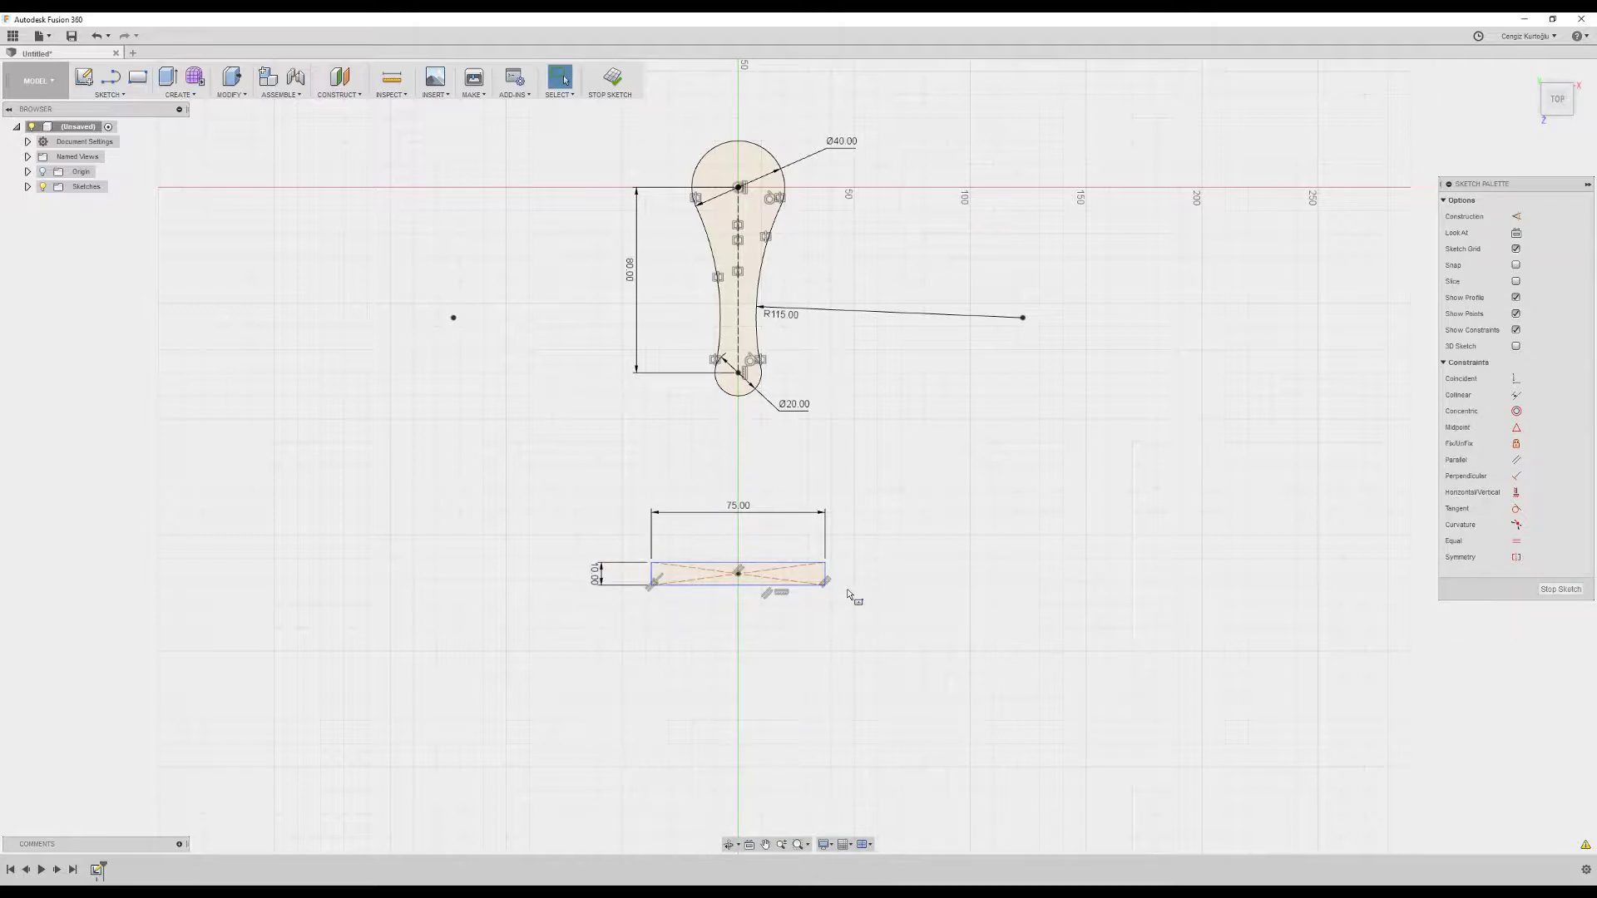
- Align the rectangle's midpoint vertically with the origin and recheck the reference drawing
left_click(1516, 492)
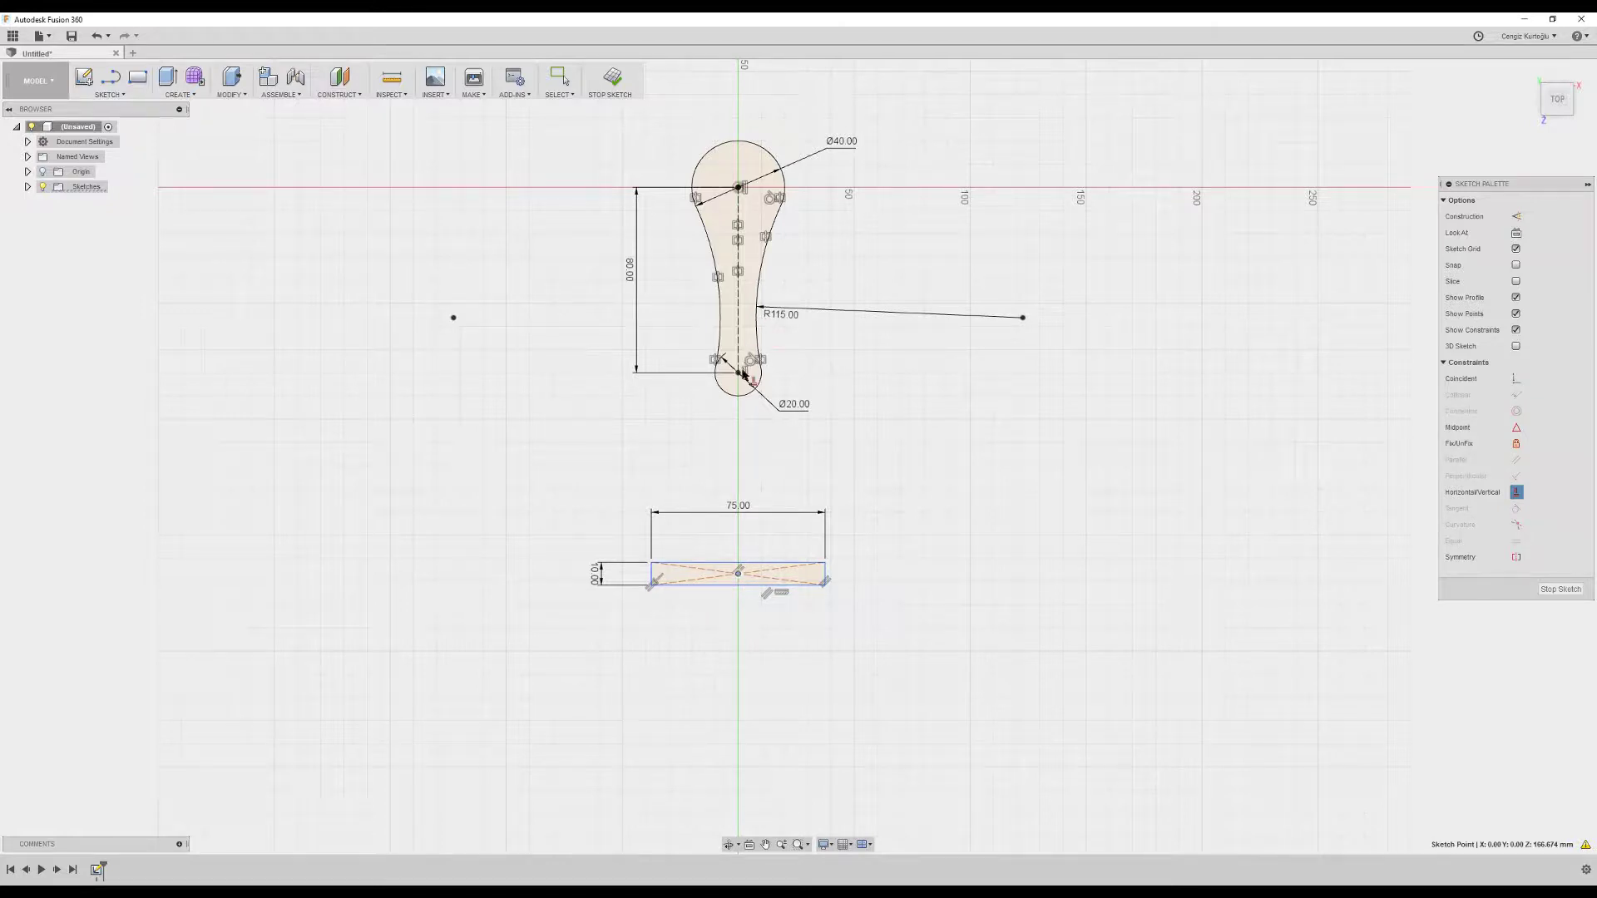
left_click(739, 374)
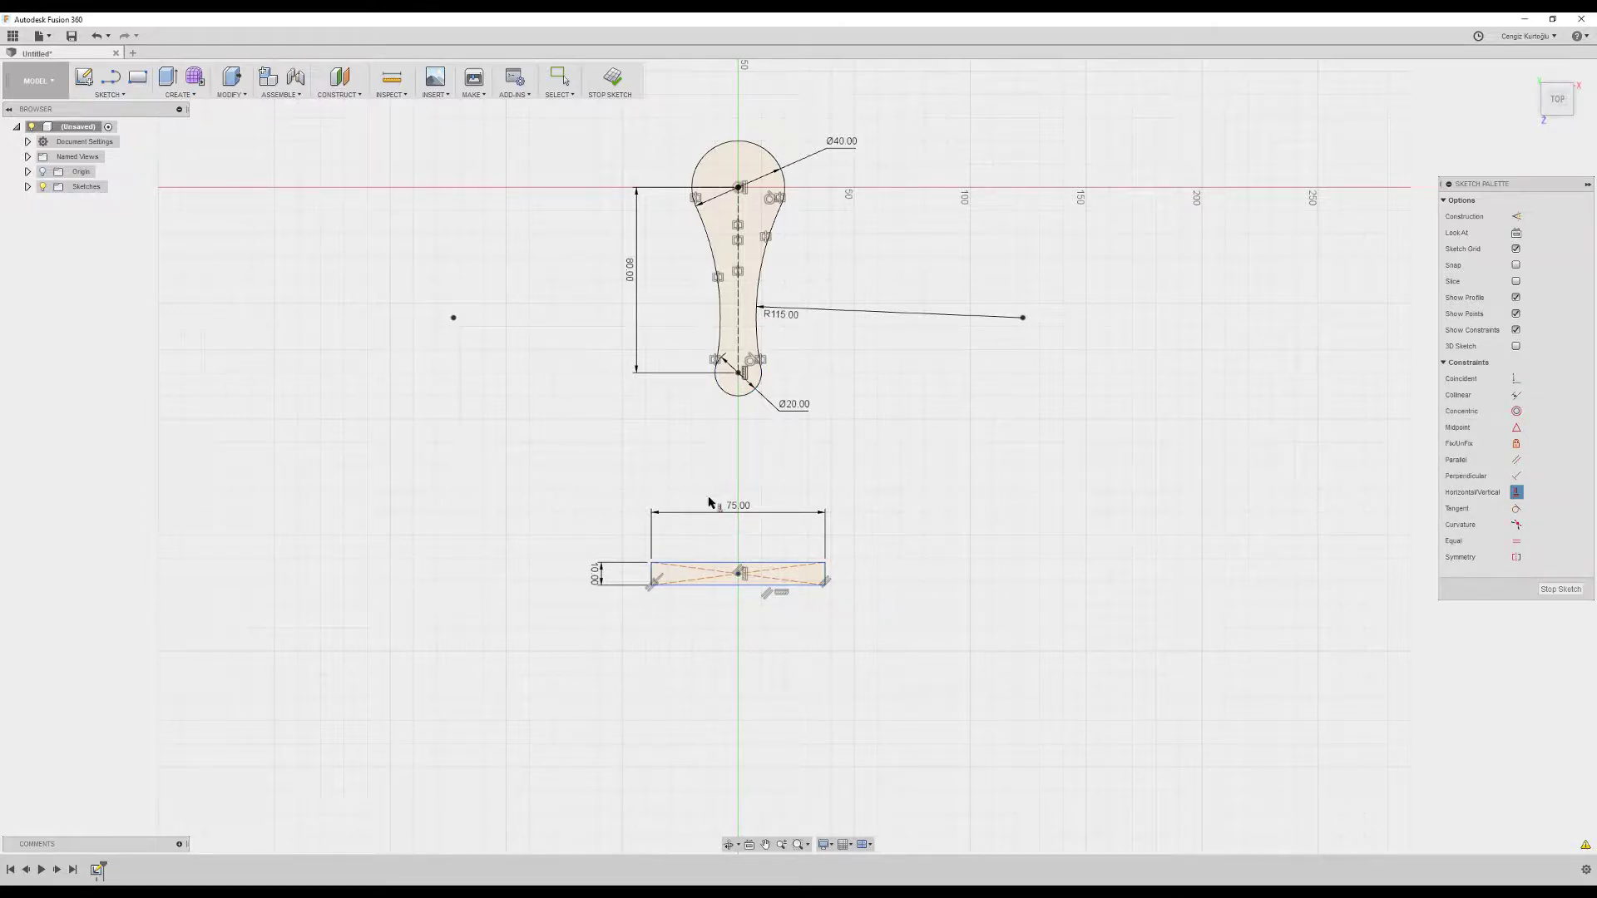
scroll(838, 571, "up", 2)
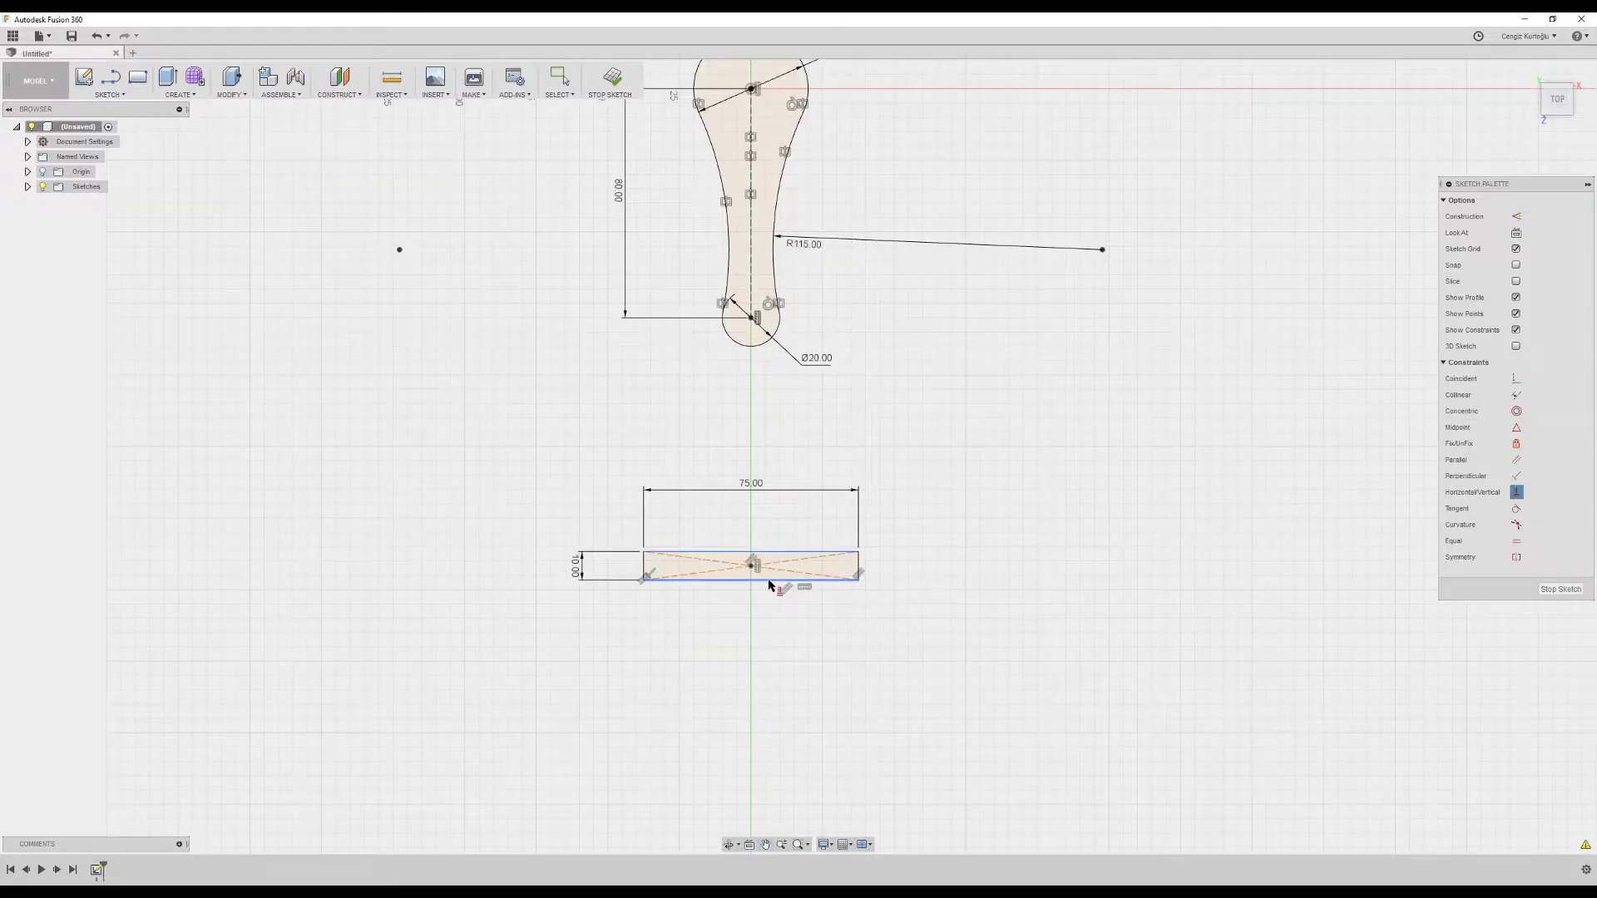
key("alt+Tab")
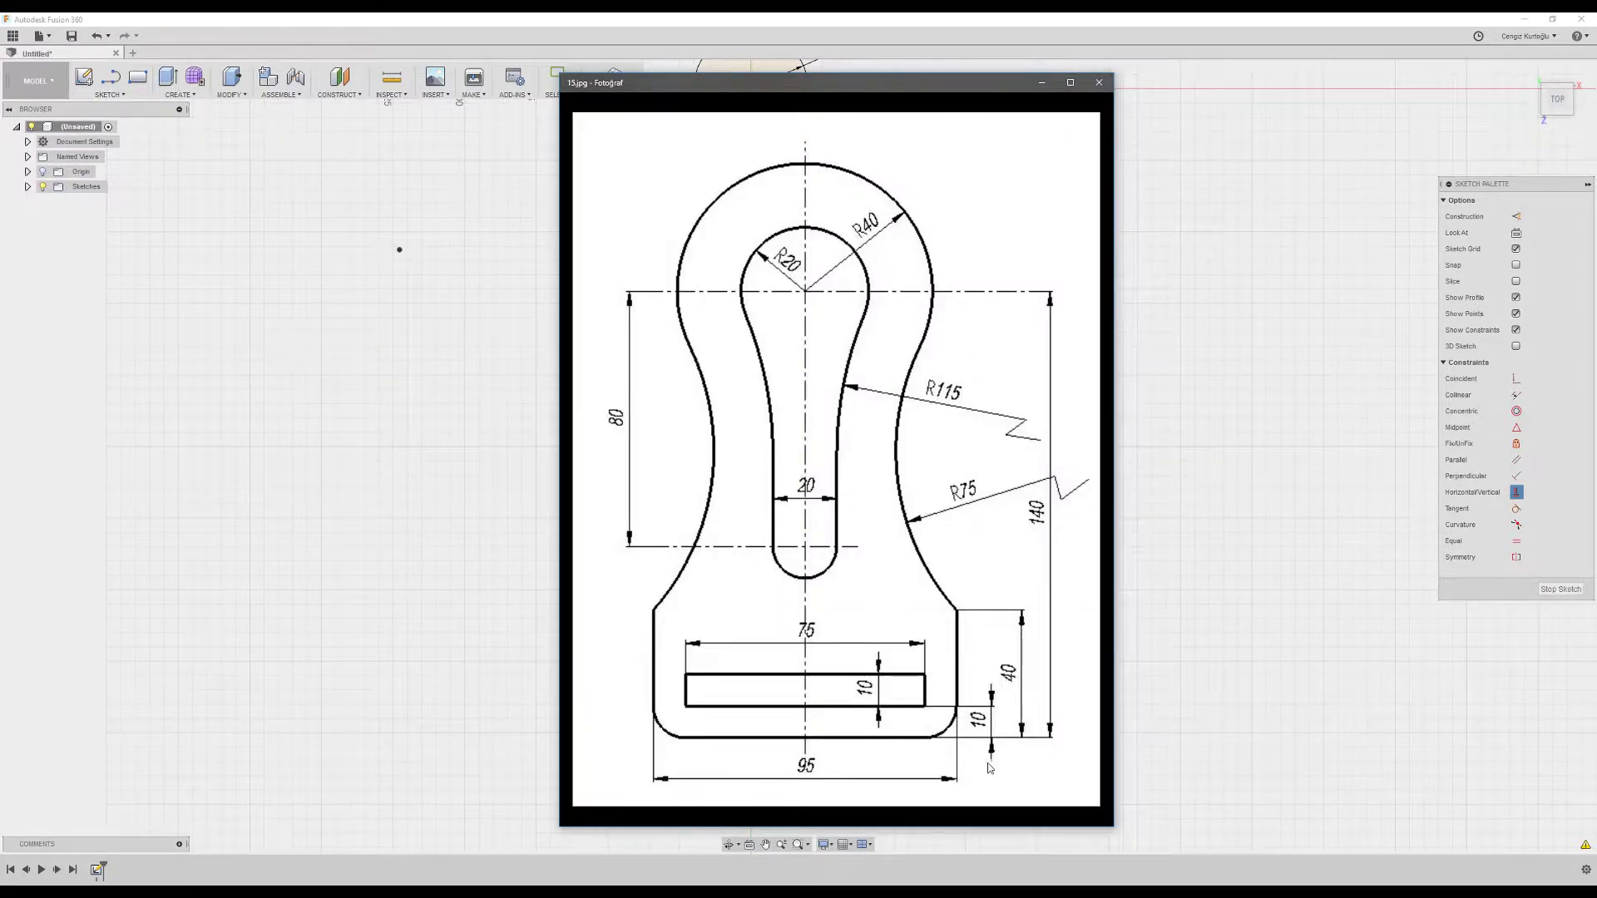
key("alt+Tab")
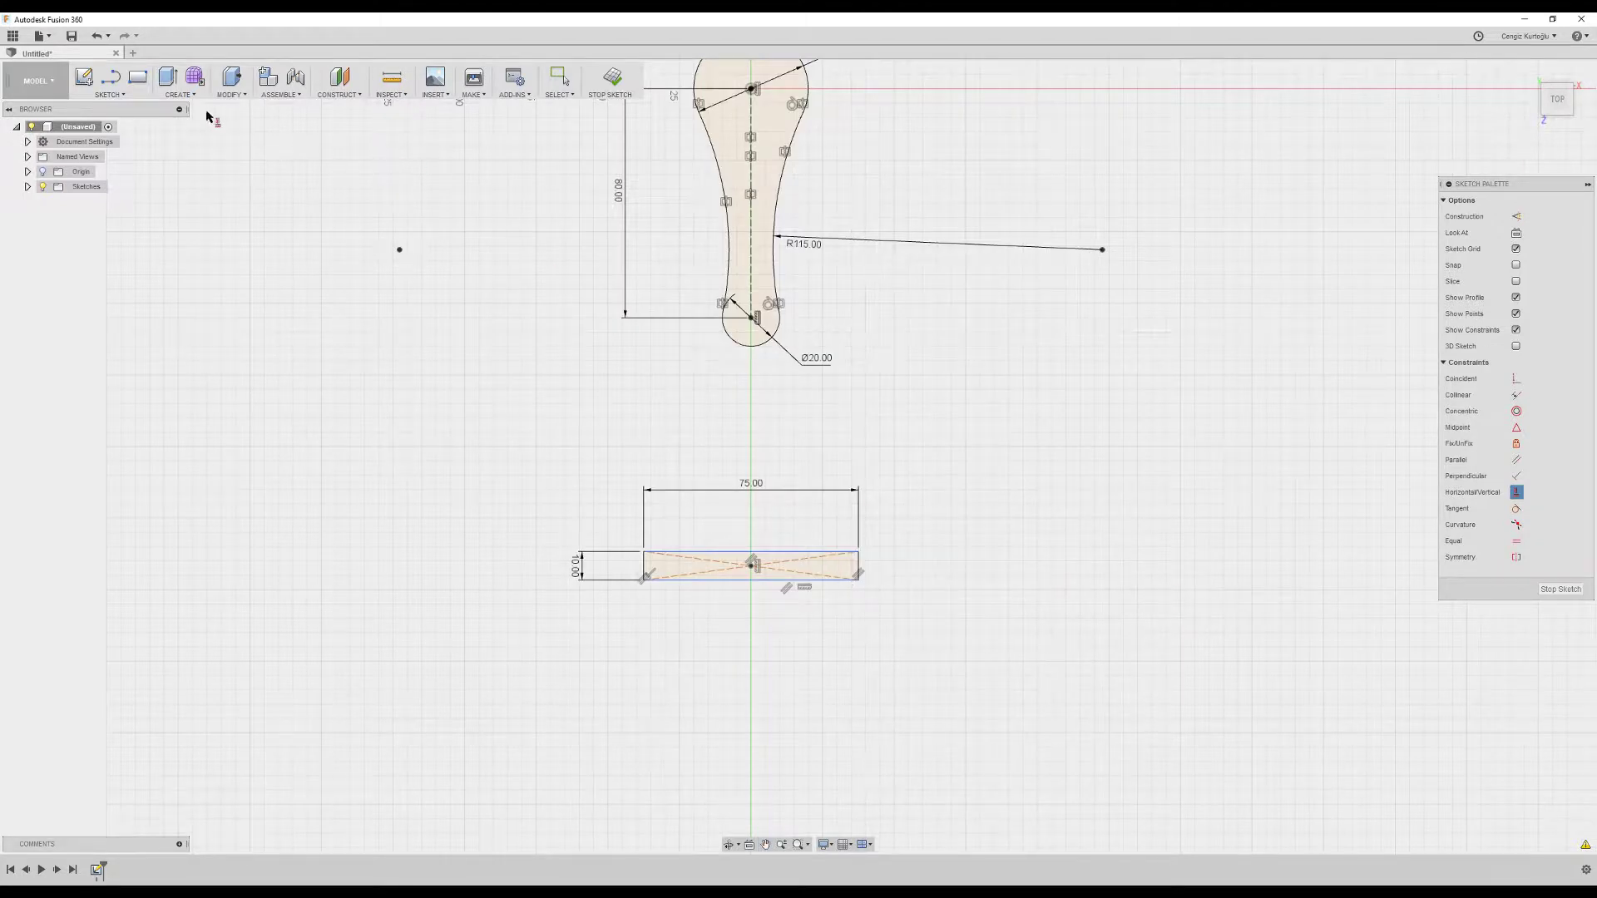
- Draw a 95 × 40 centre rectangle enclosing the slot
left_click(123, 95)
mouse_move(100, 137)
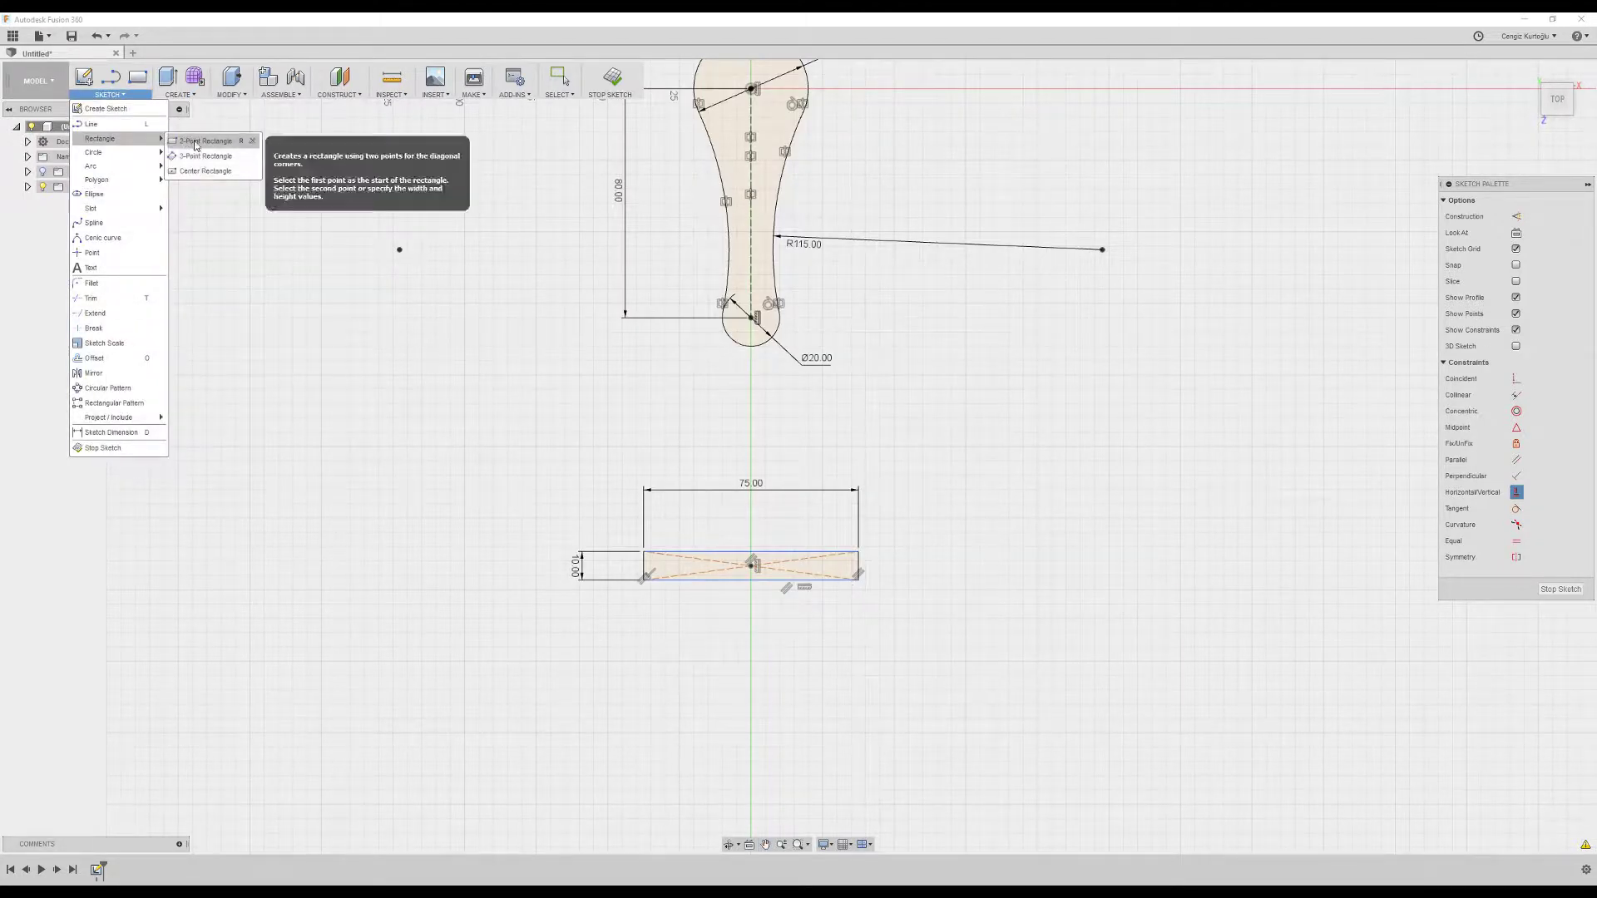
left_click(204, 171)
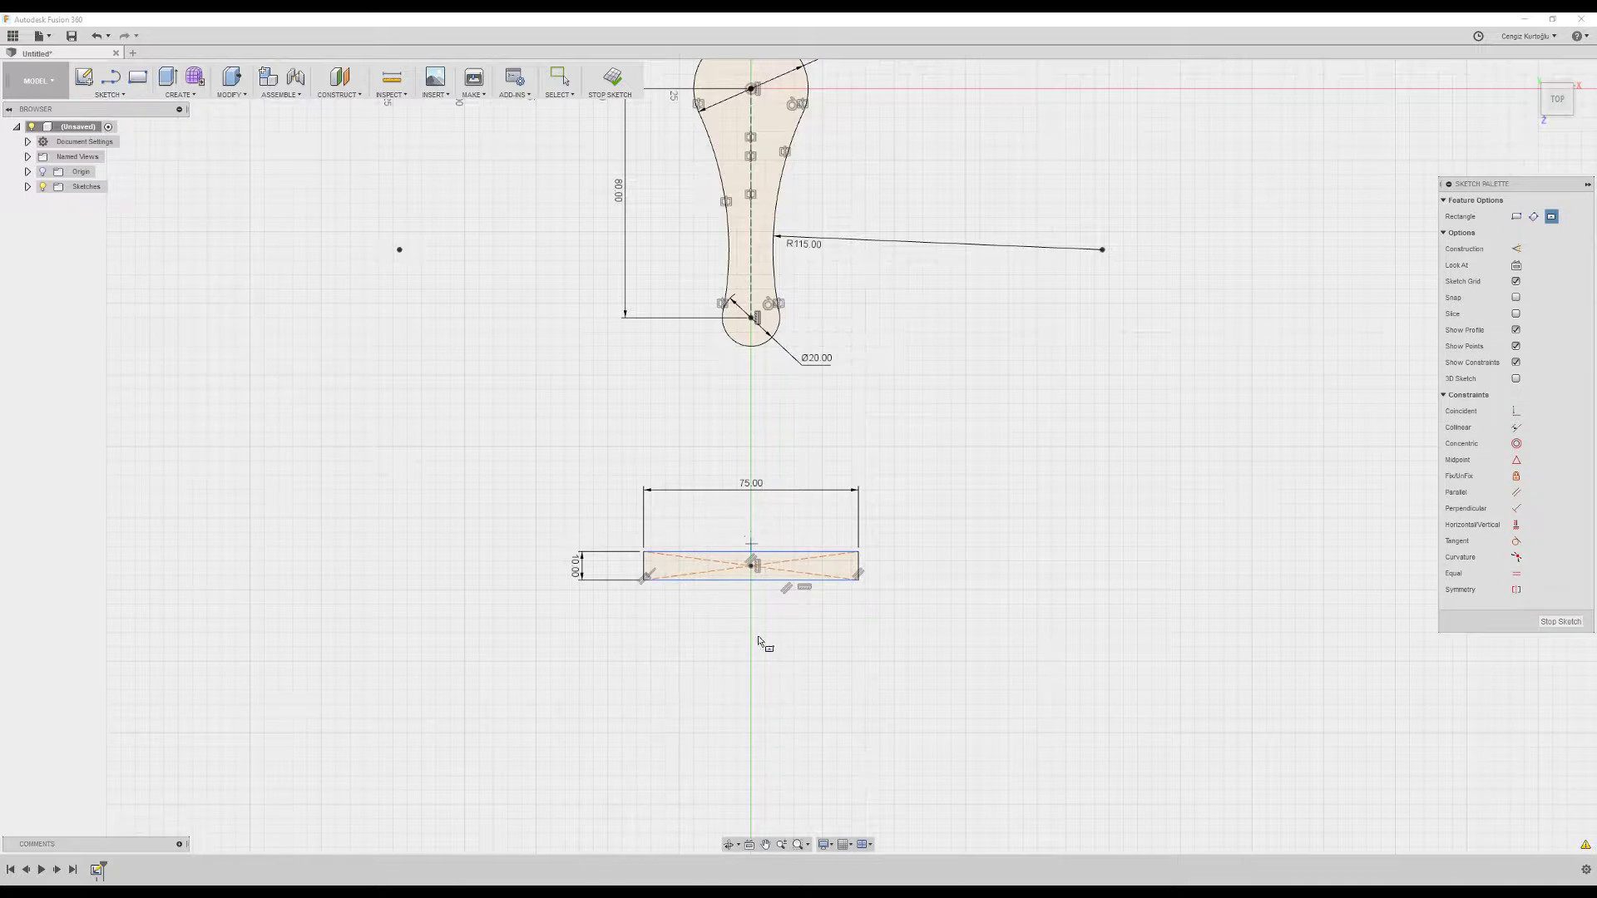
left_click(749, 601)
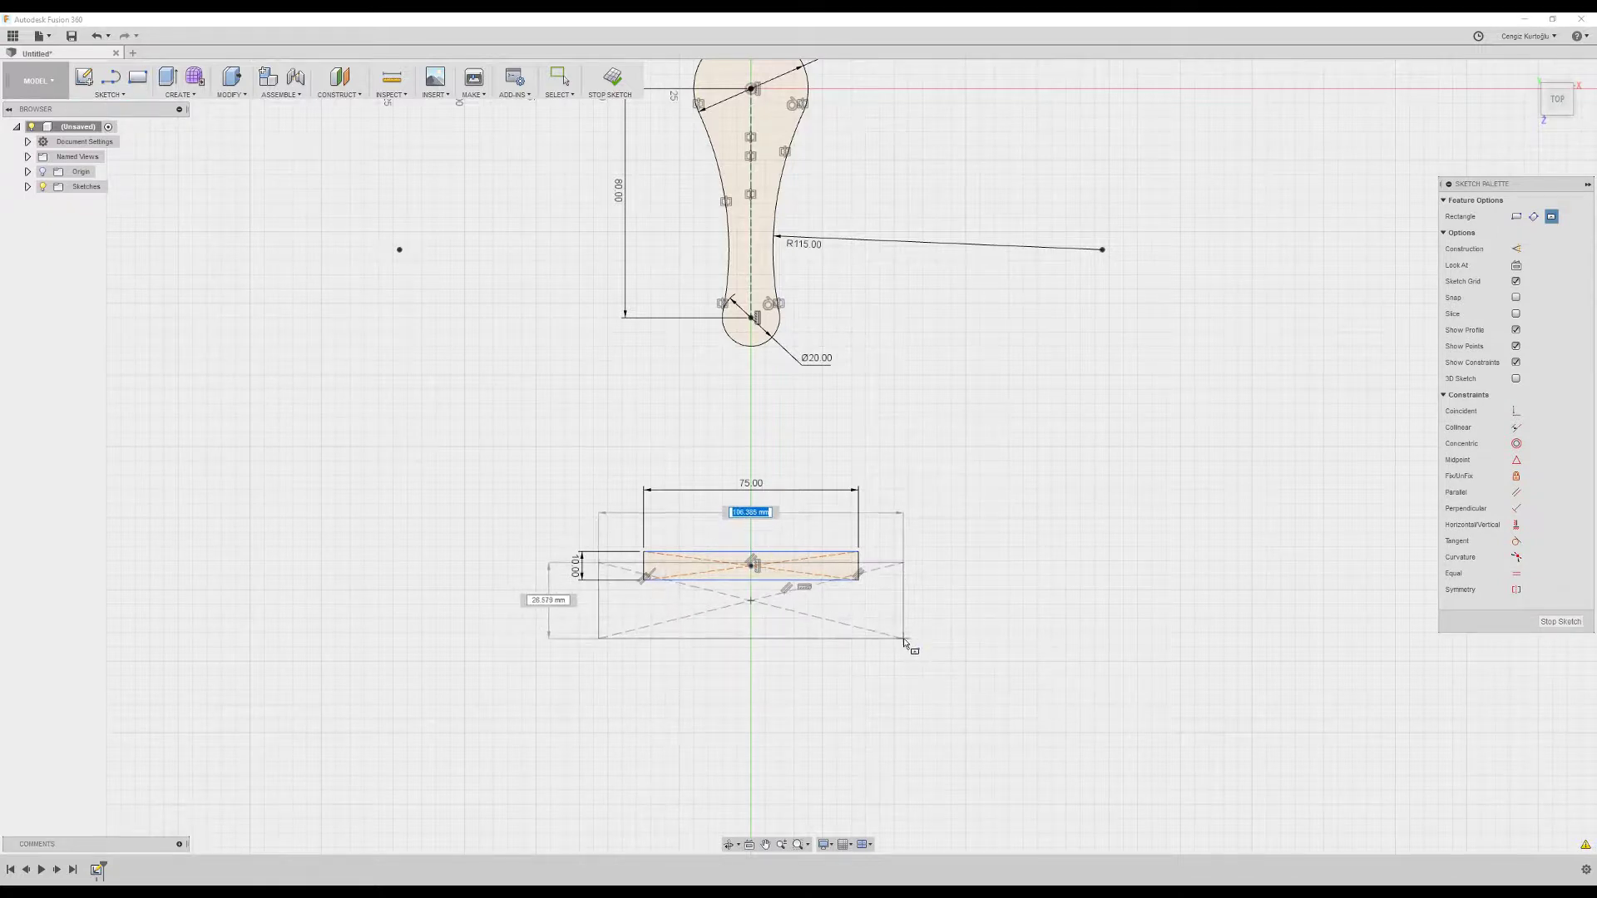
type("4")
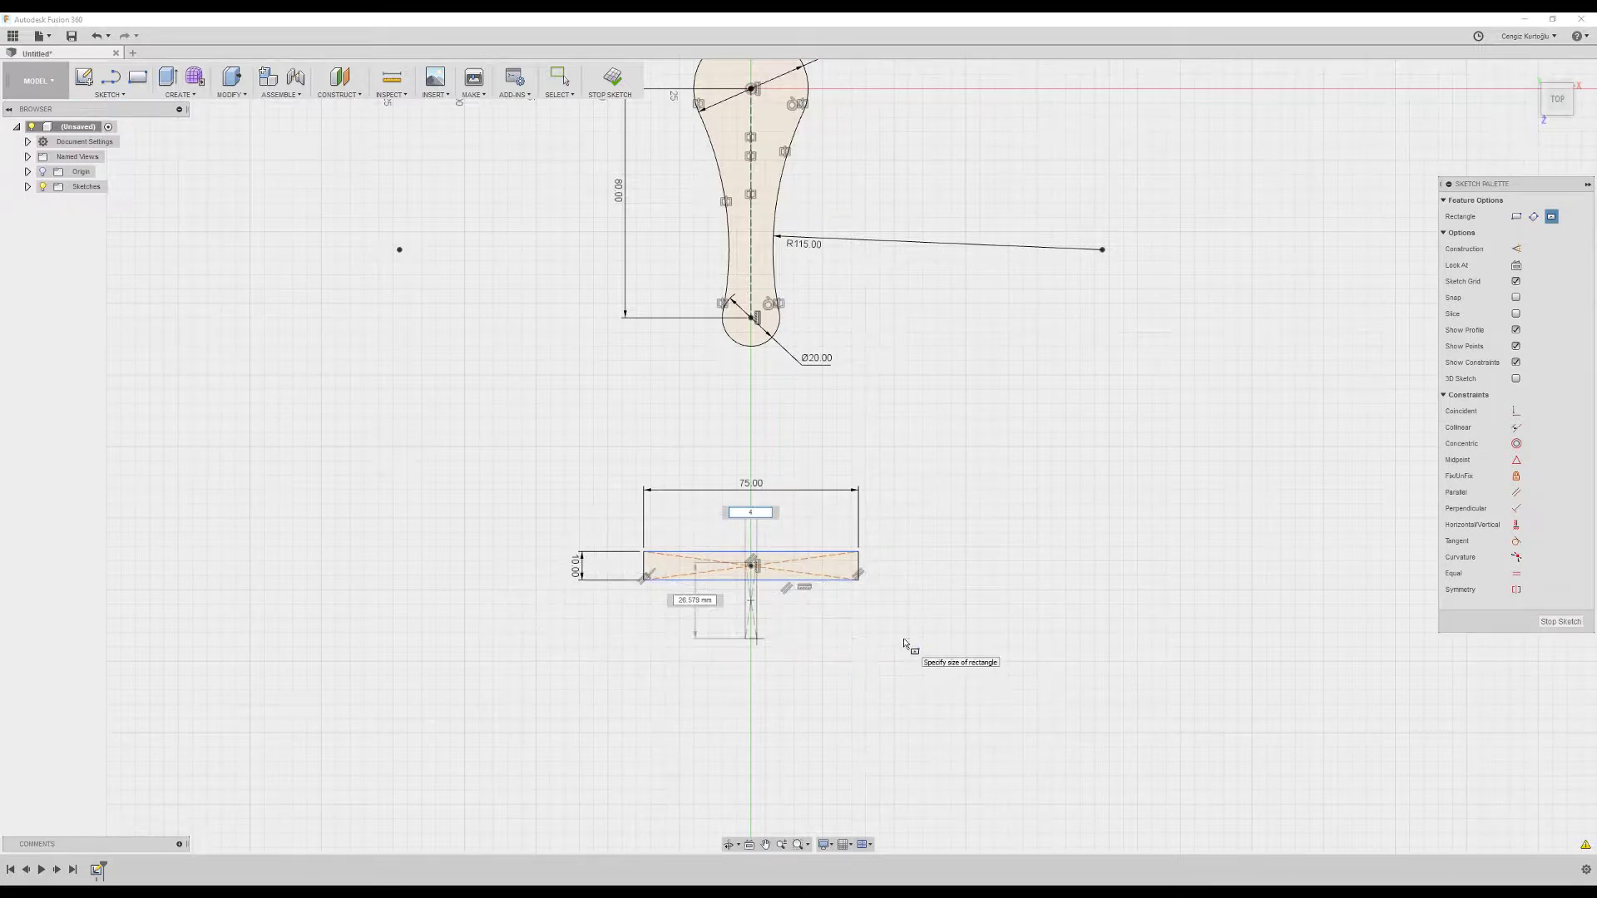
type("95")
key("Tab")
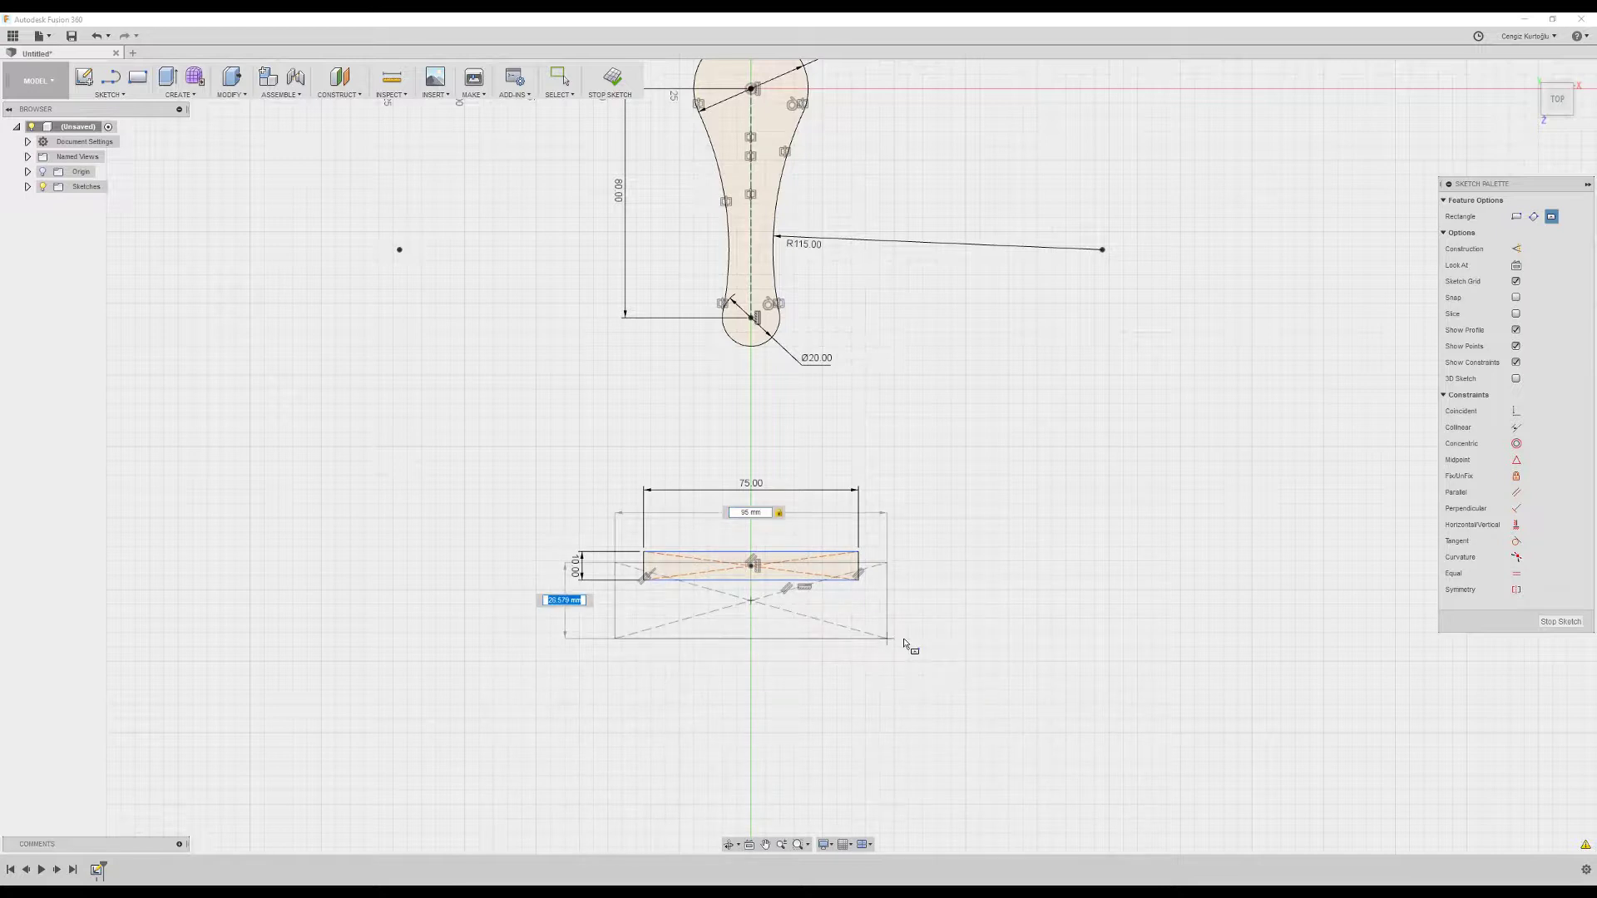
type("40")
key("Return")
key("Escape")
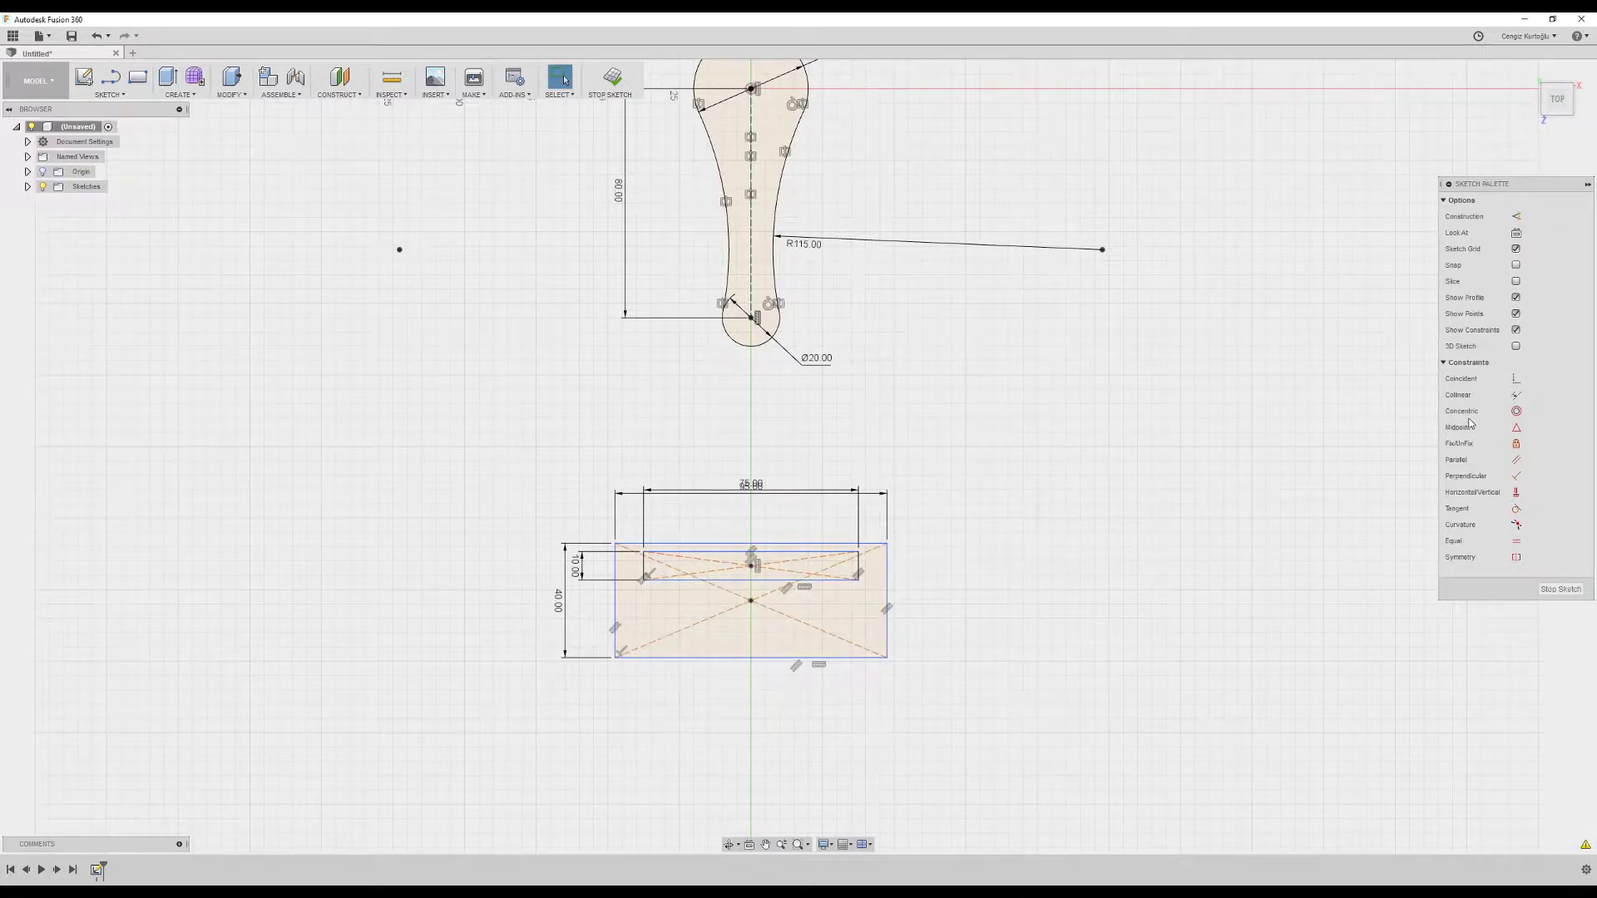
- Centre the slot on the base and set it 10 mm above the bottom edge
left_click(1516, 492)
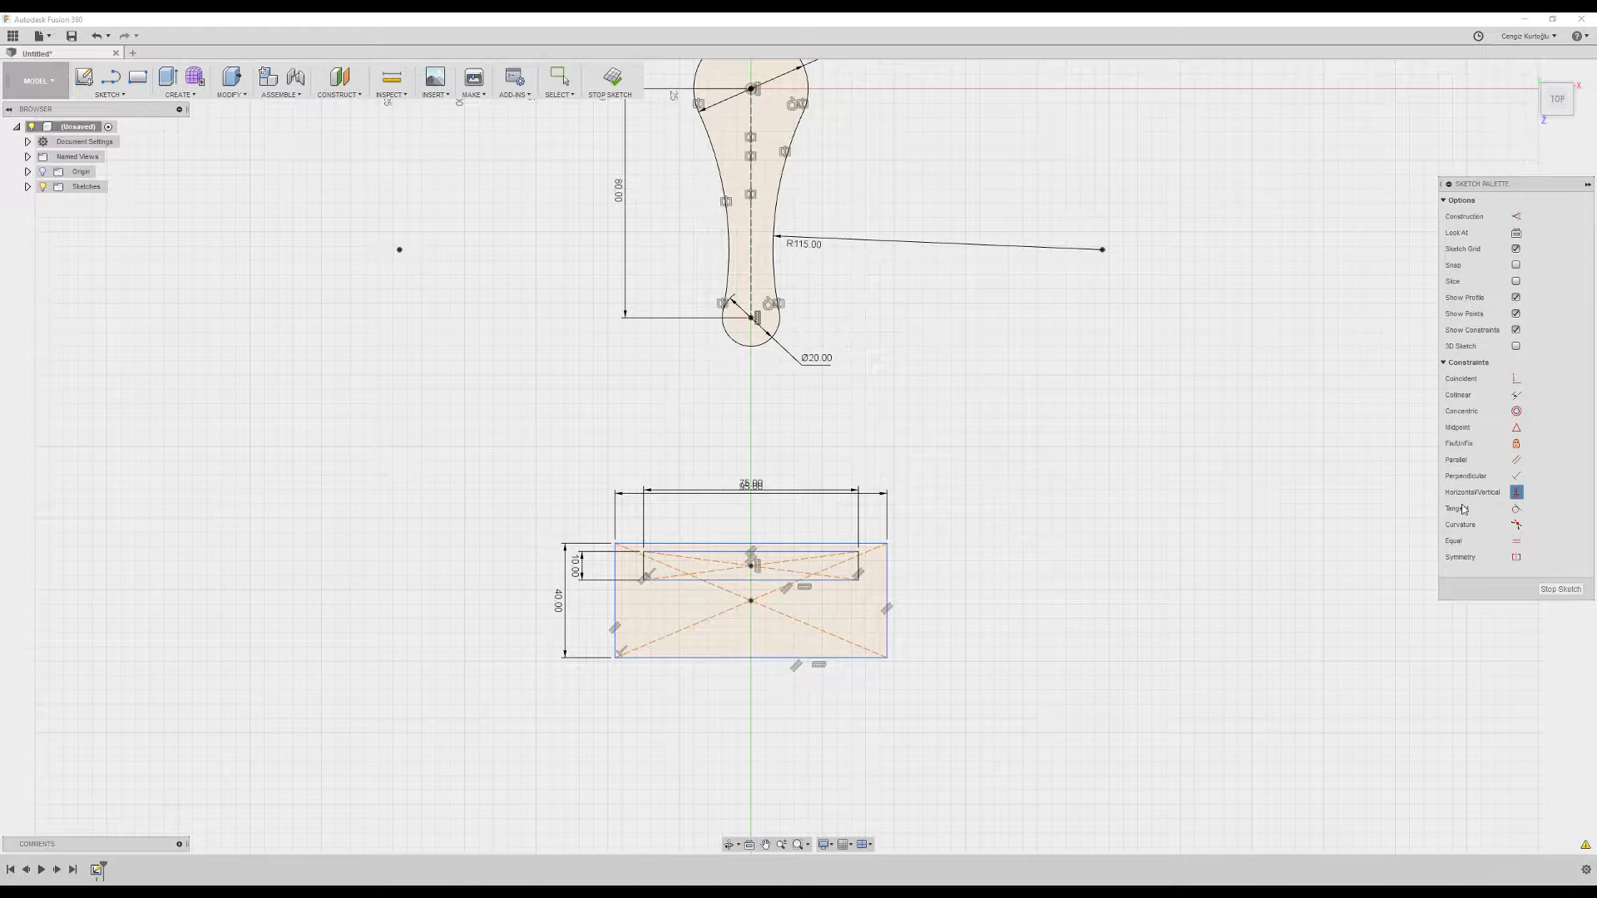
left_click(751, 599)
left_click_drag(852, 545, 842, 447)
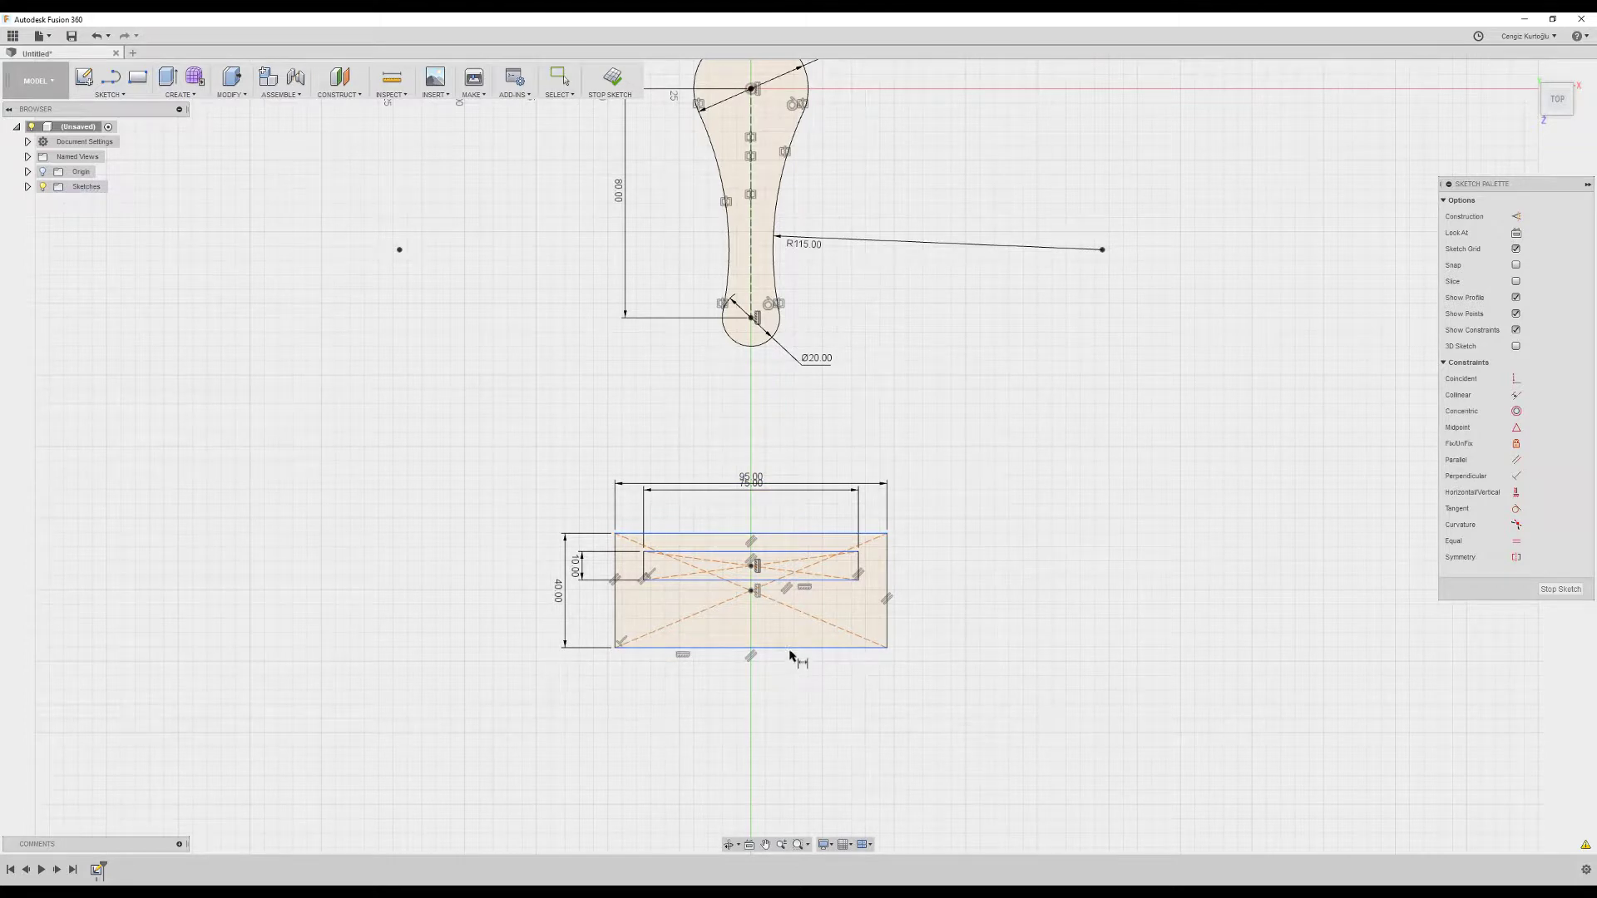
left_click(832, 580)
left_click(836, 648)
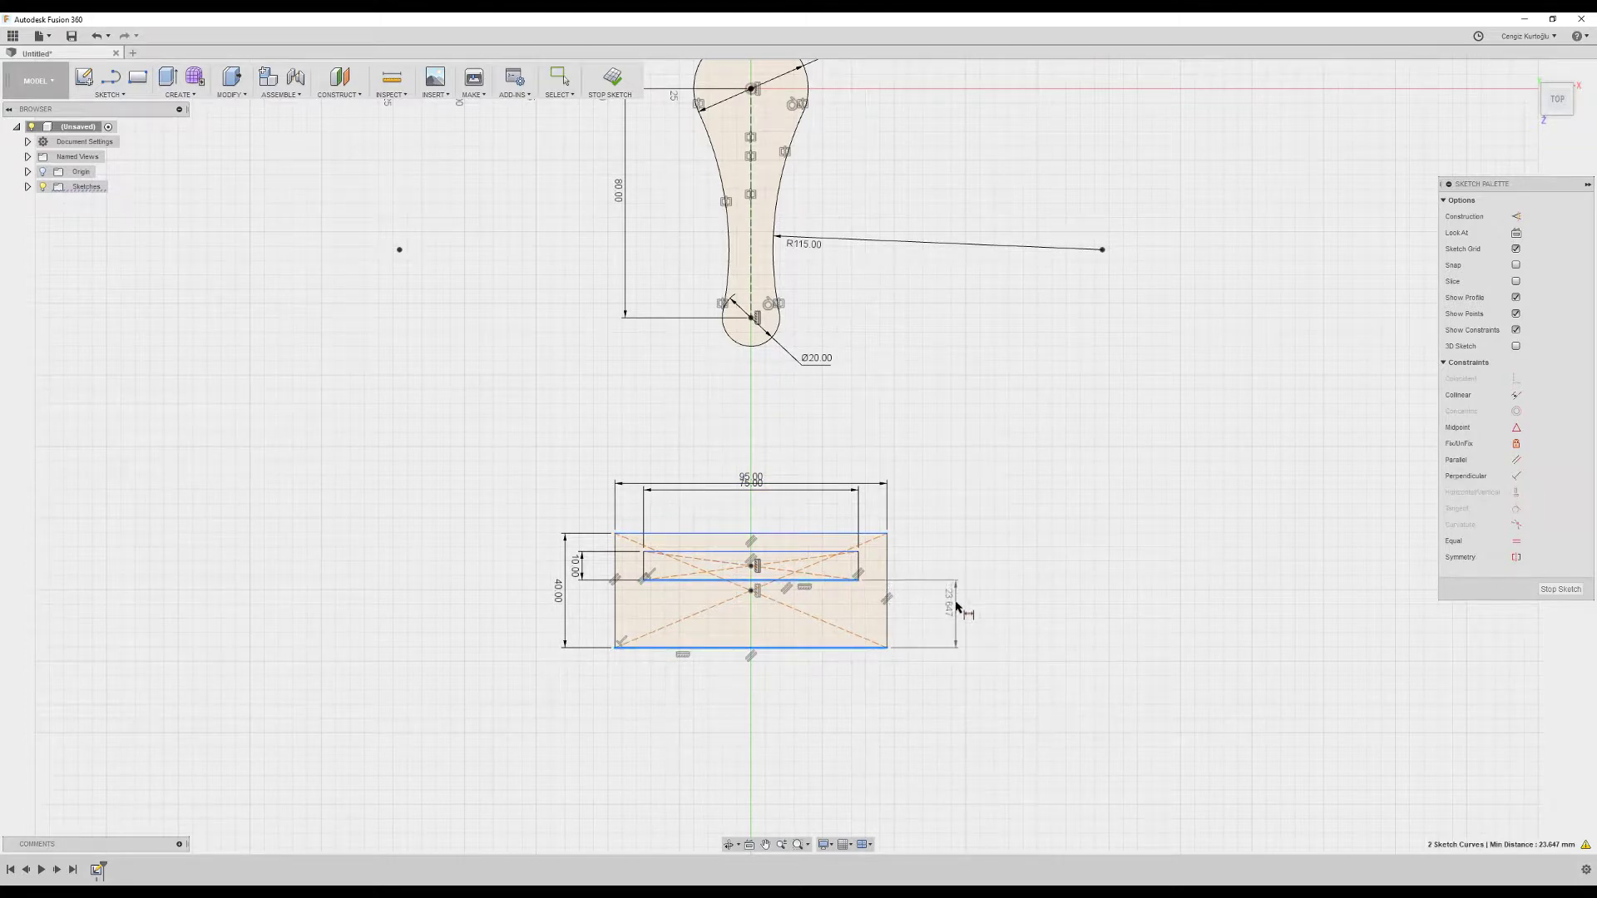
left_click(948, 603)
type("10")
key("Return")
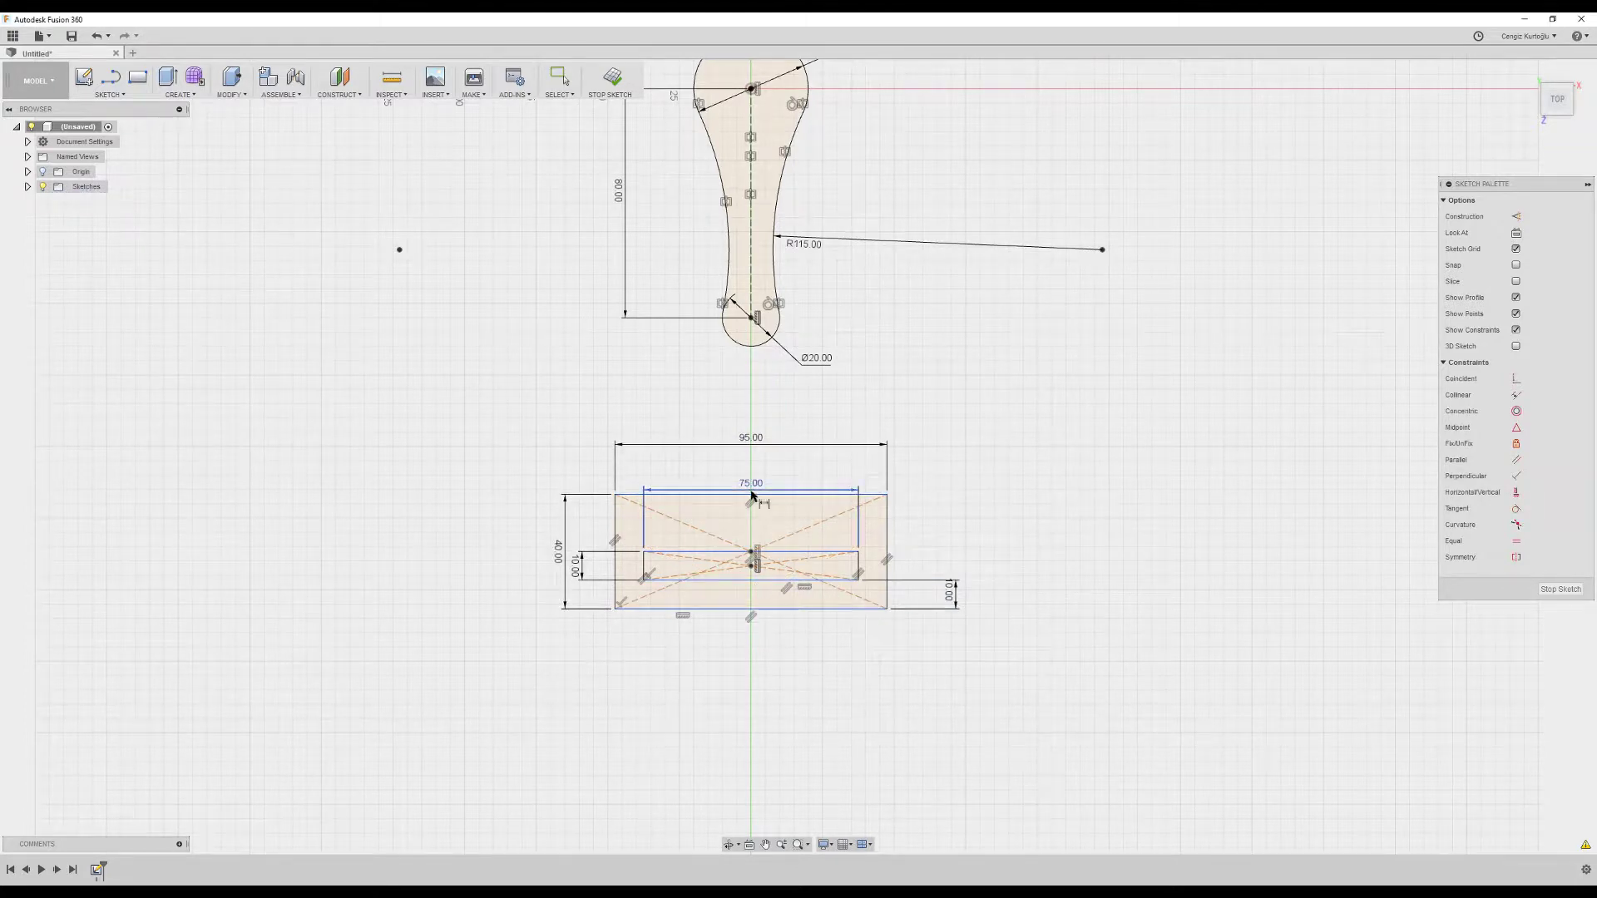
scroll(759, 582, "up", 1)
key("alt+Tab")
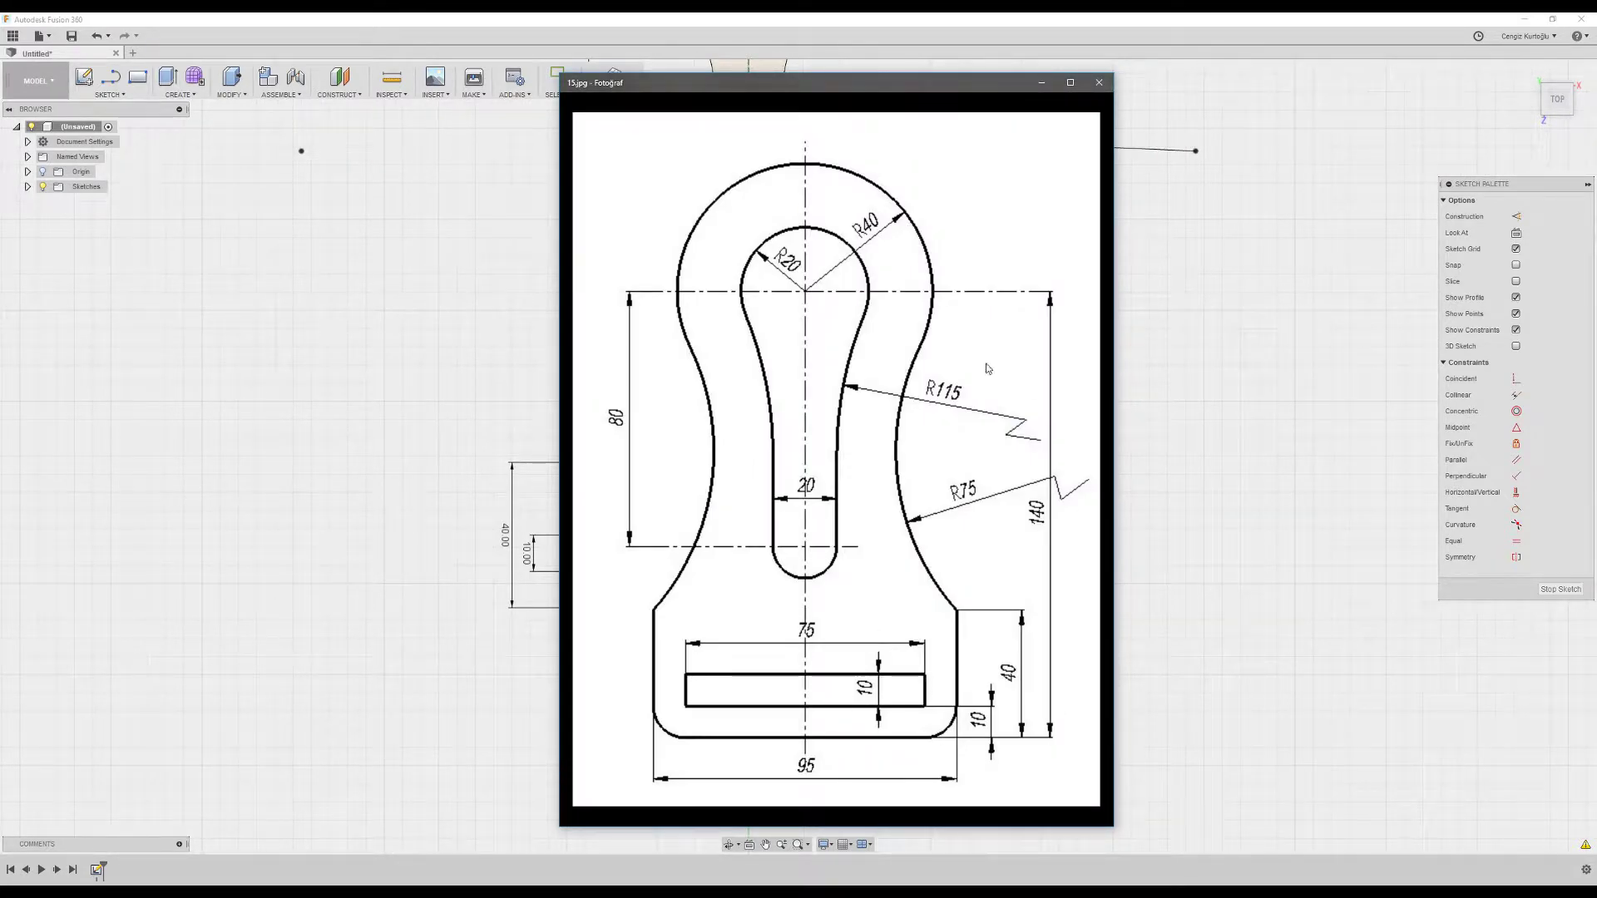
- Dimension the base's bottom edge 140 mm below the head circle's centre
key("alt+Tab")
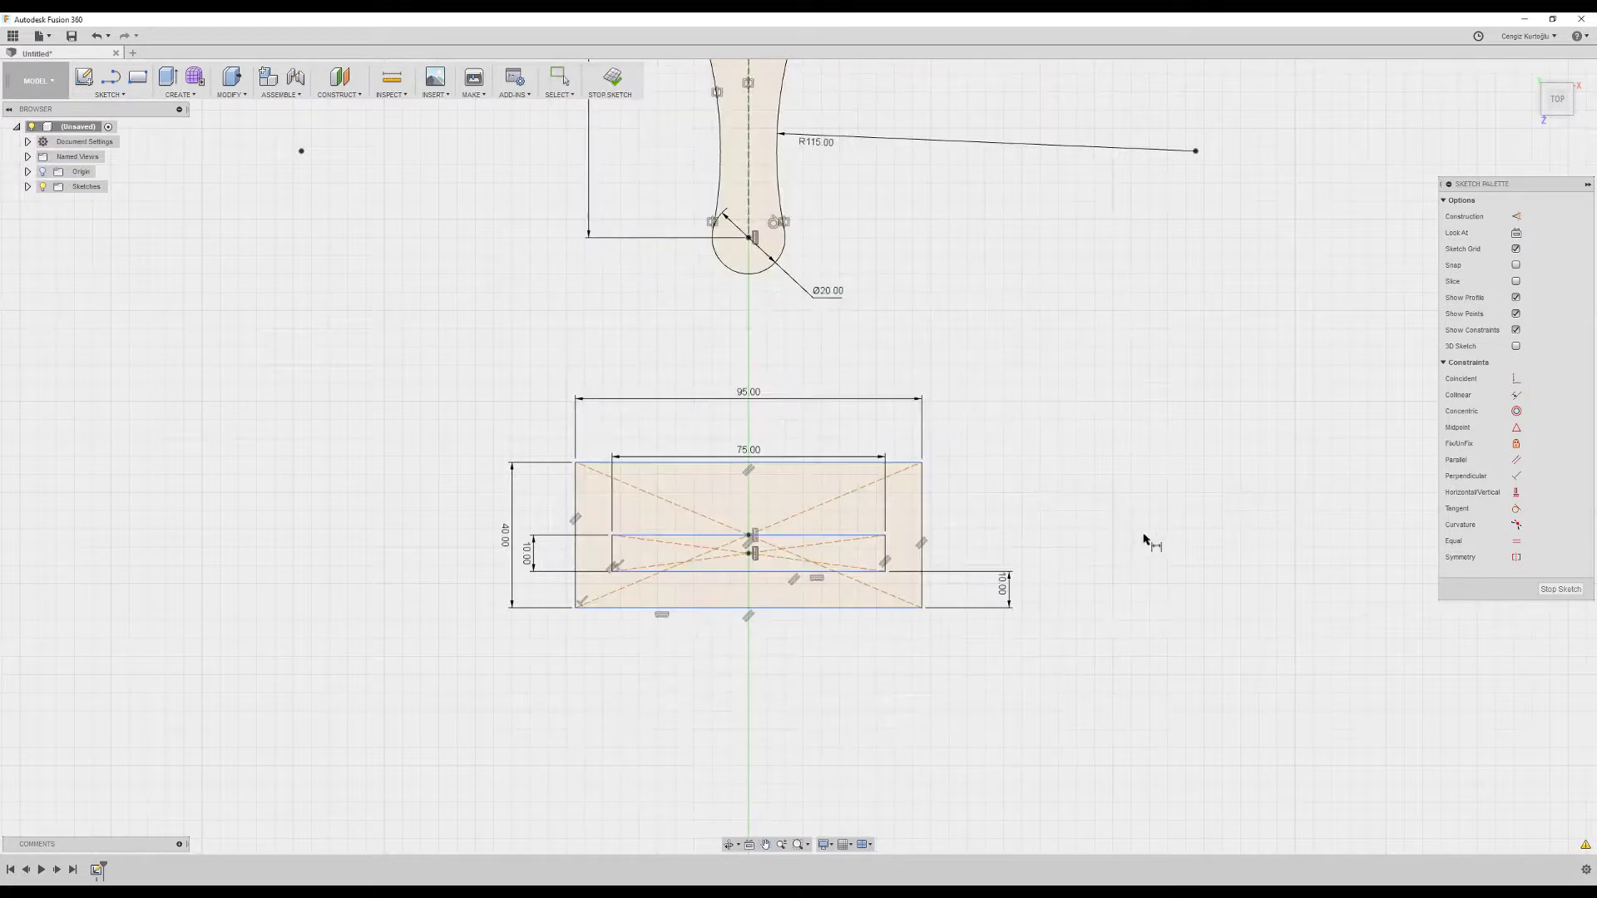
left_click(735, 618)
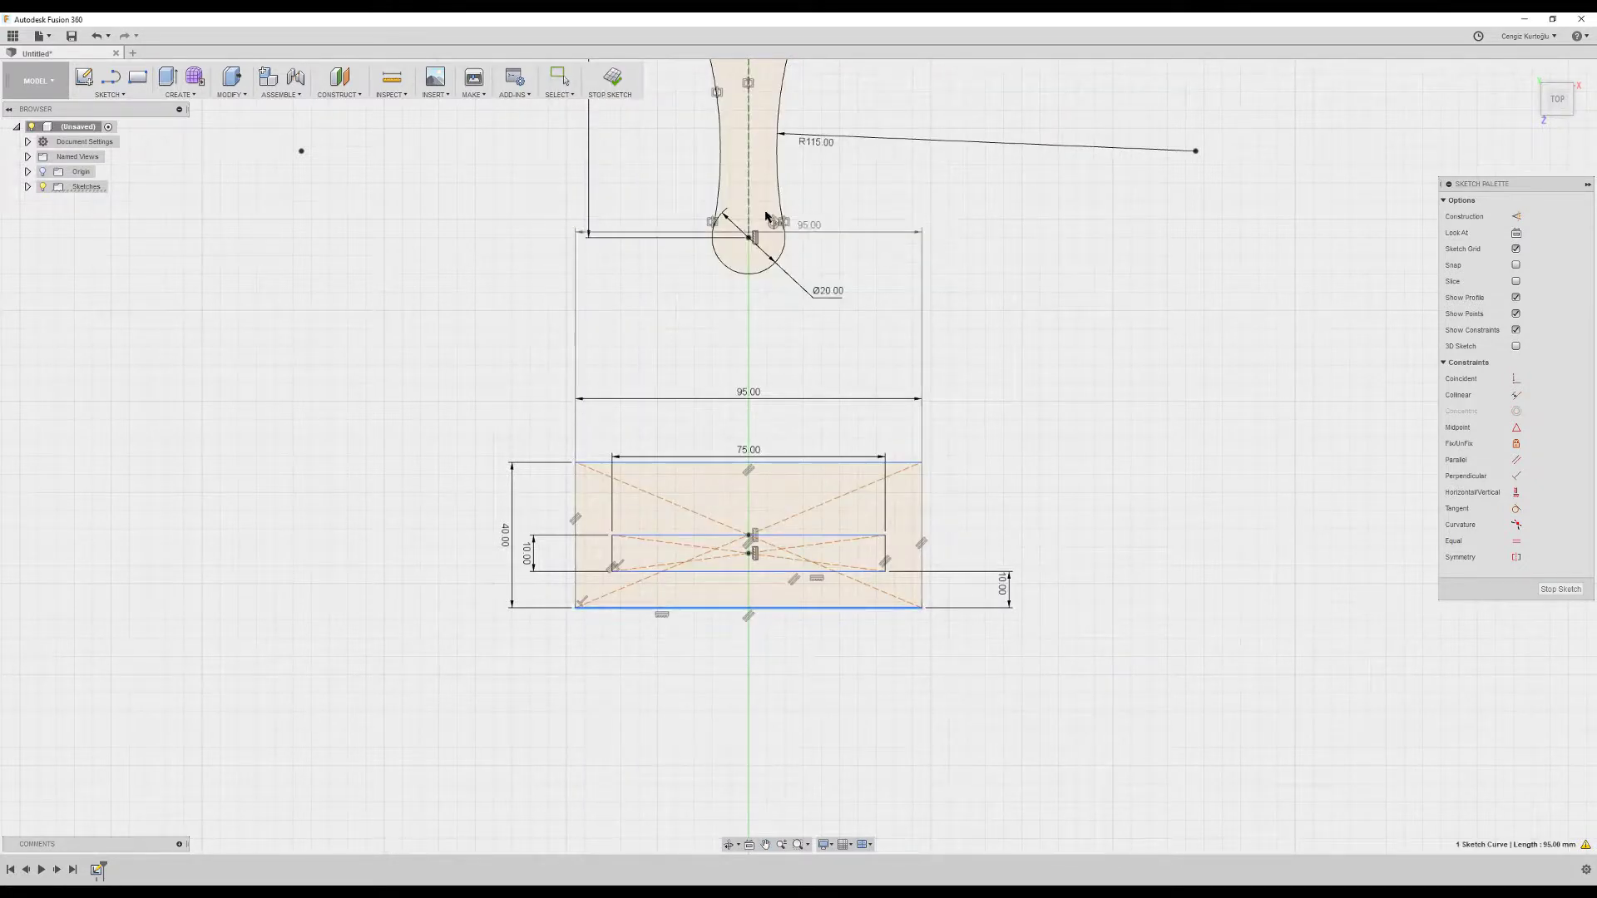
scroll(748, 250, "down", 3)
left_click(750, 79)
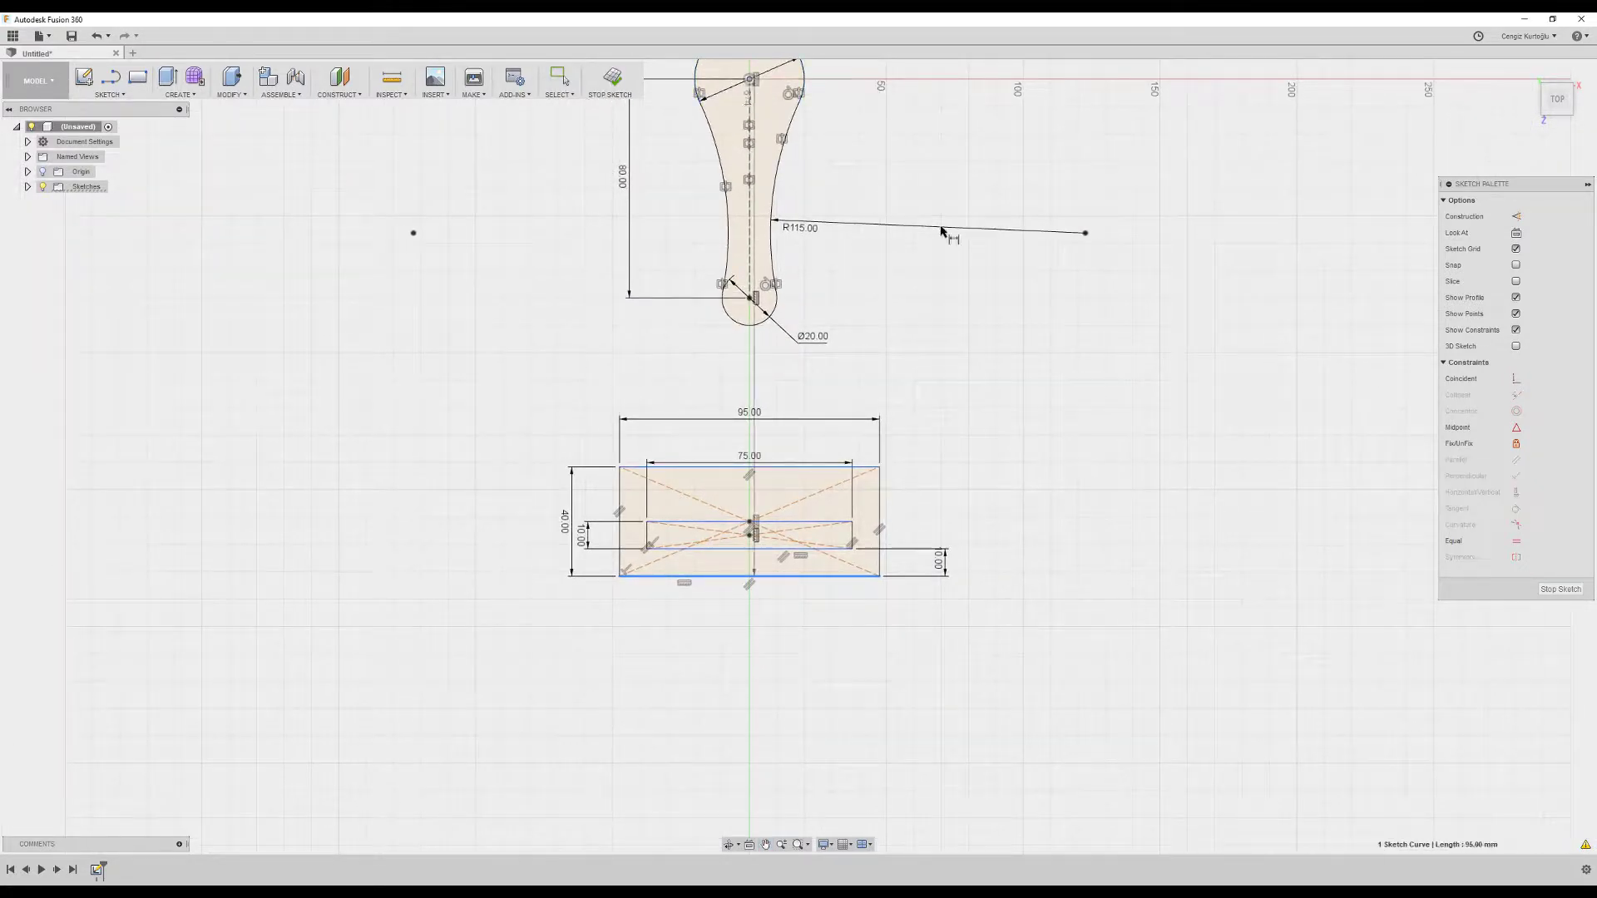
left_click(1008, 284)
type("140")
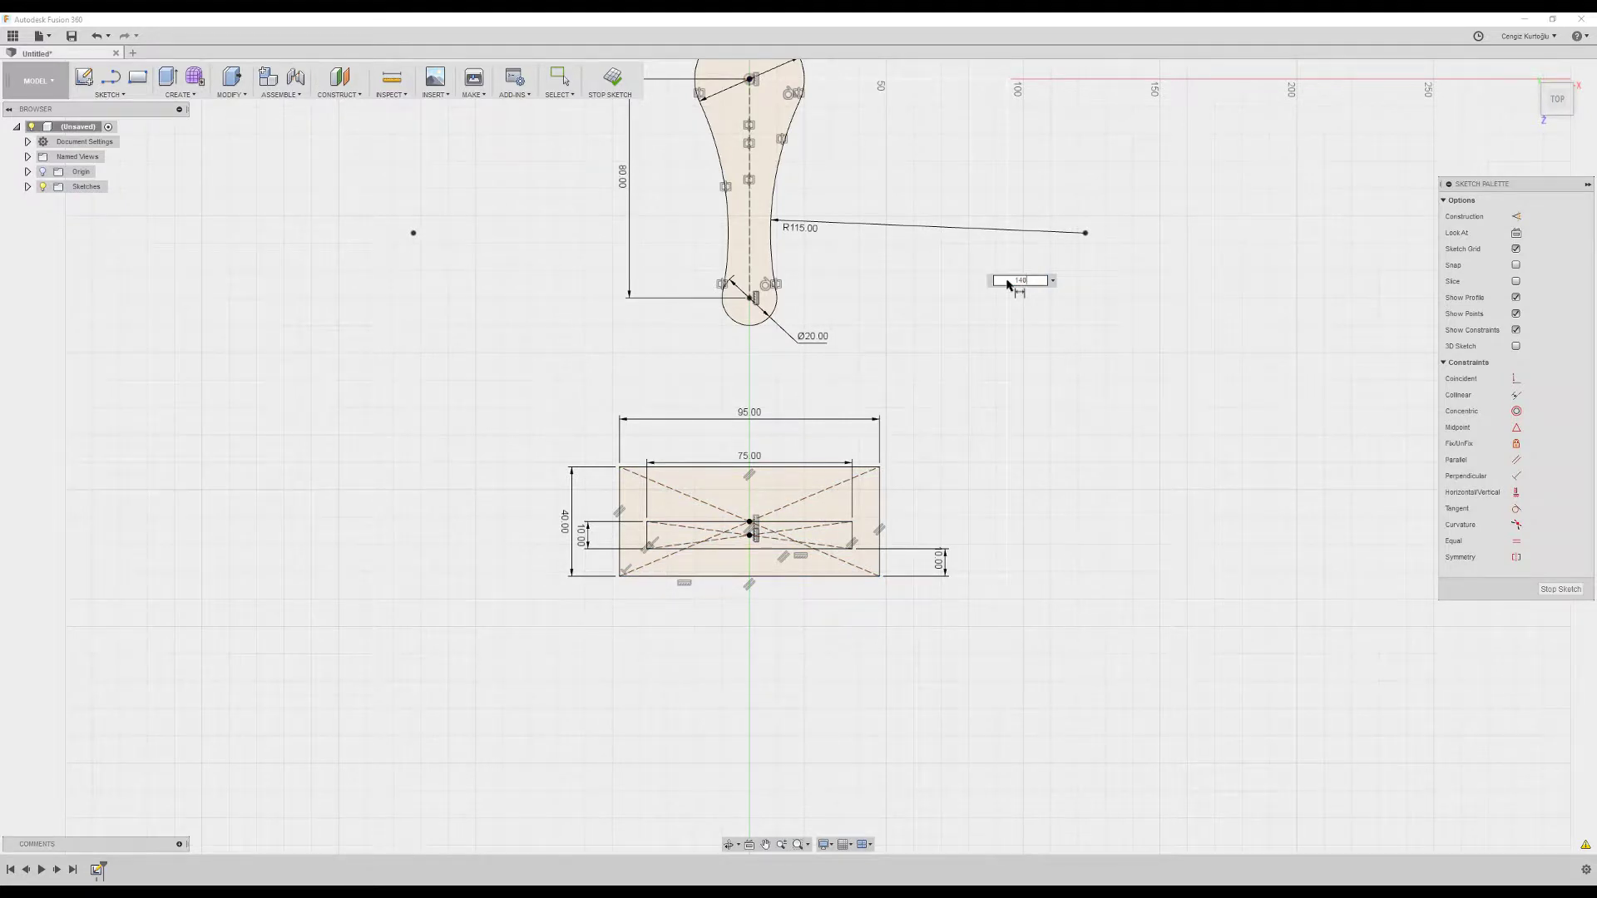
key("Return")
middle_click_drag(785, 289, 780, 378)
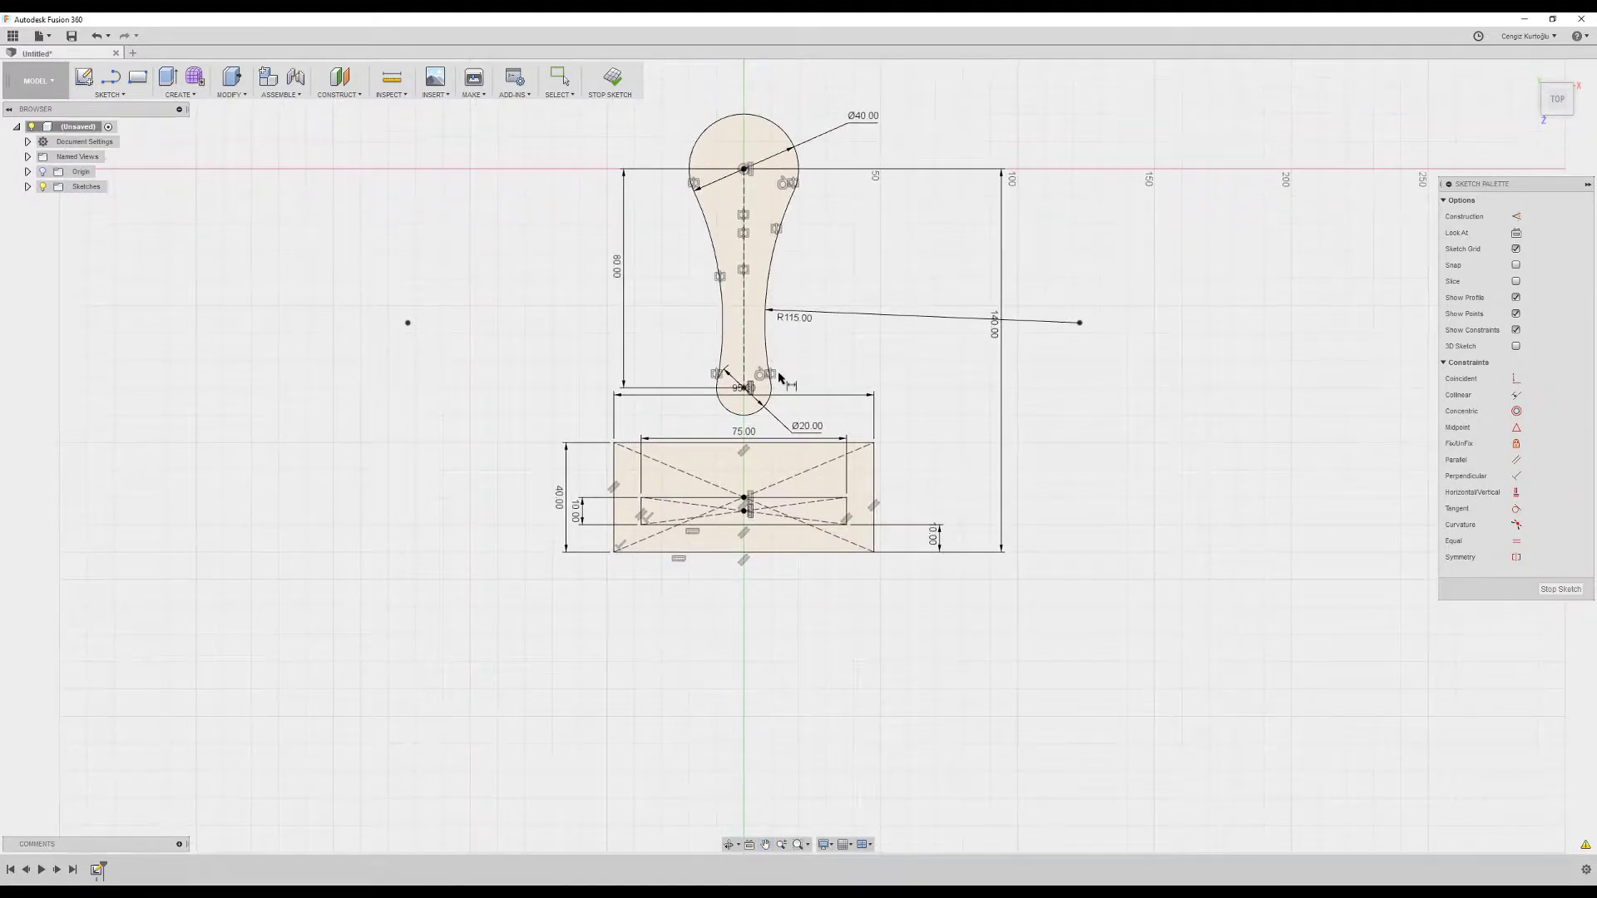
scroll(779, 379, "up", 2)
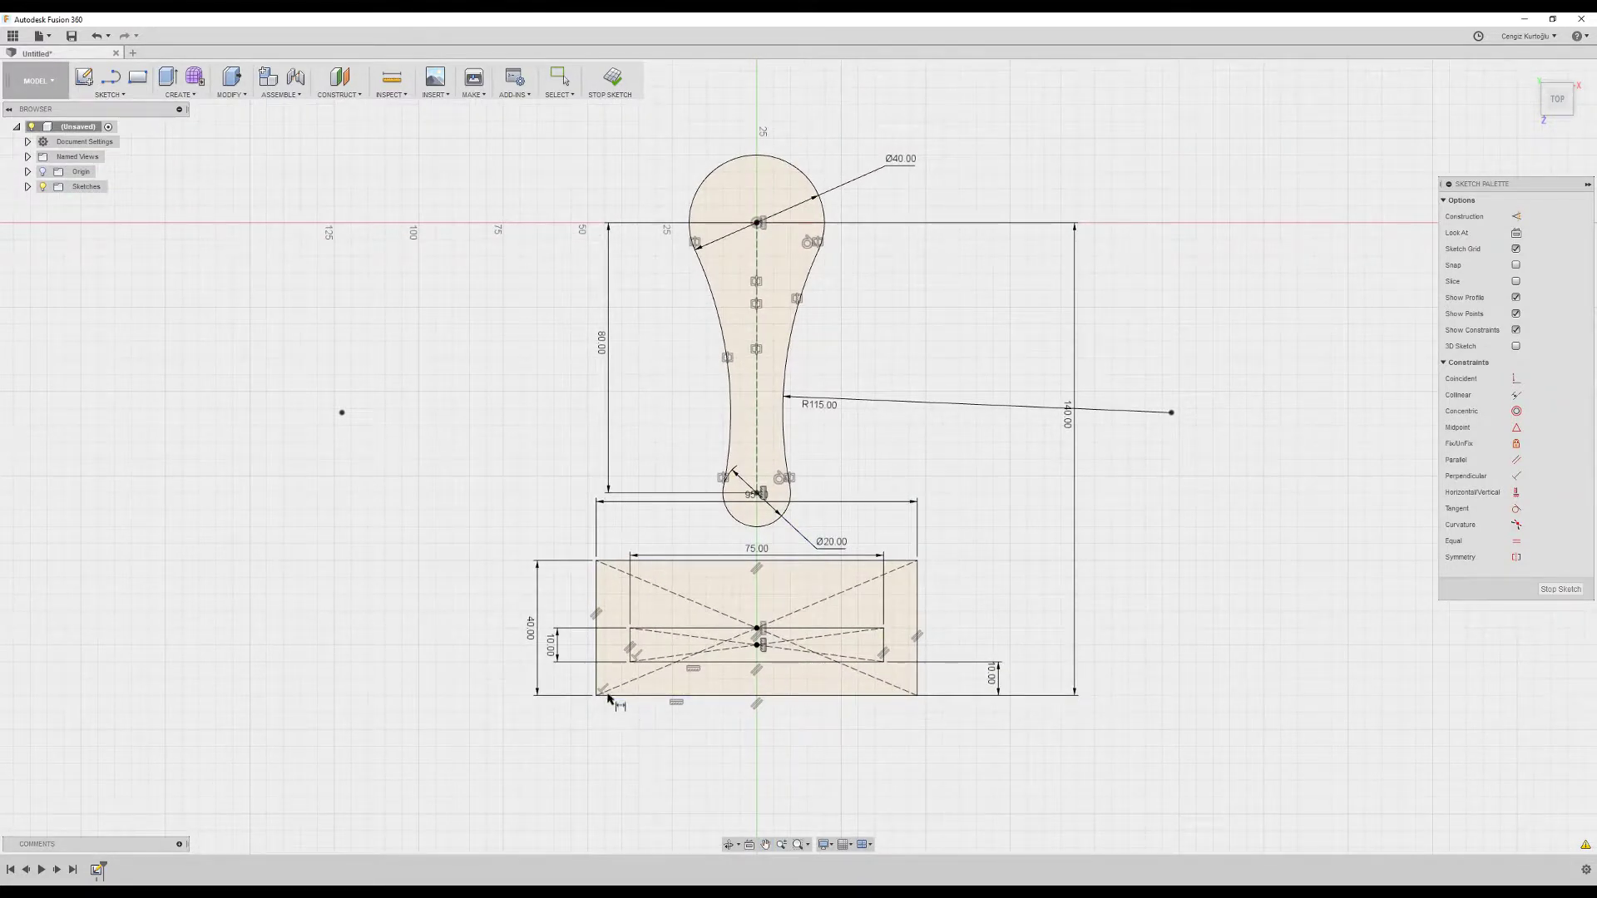
key("alt+Tab")
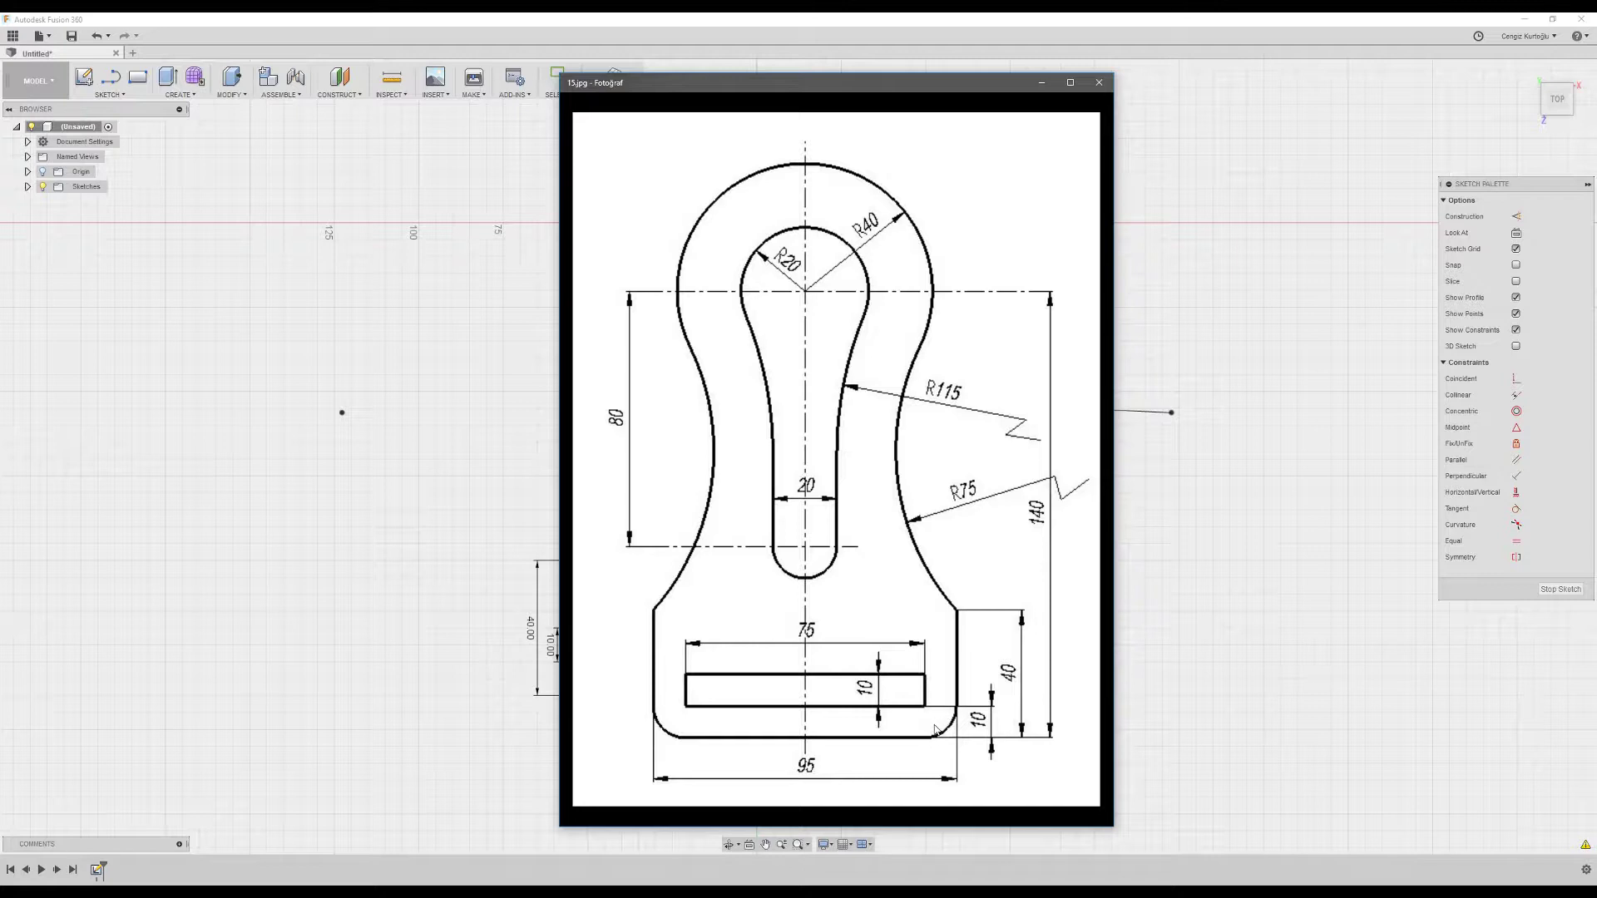
- Look through the sketch tools for a fillet command, then dismiss the list
left_click(1178, 599)
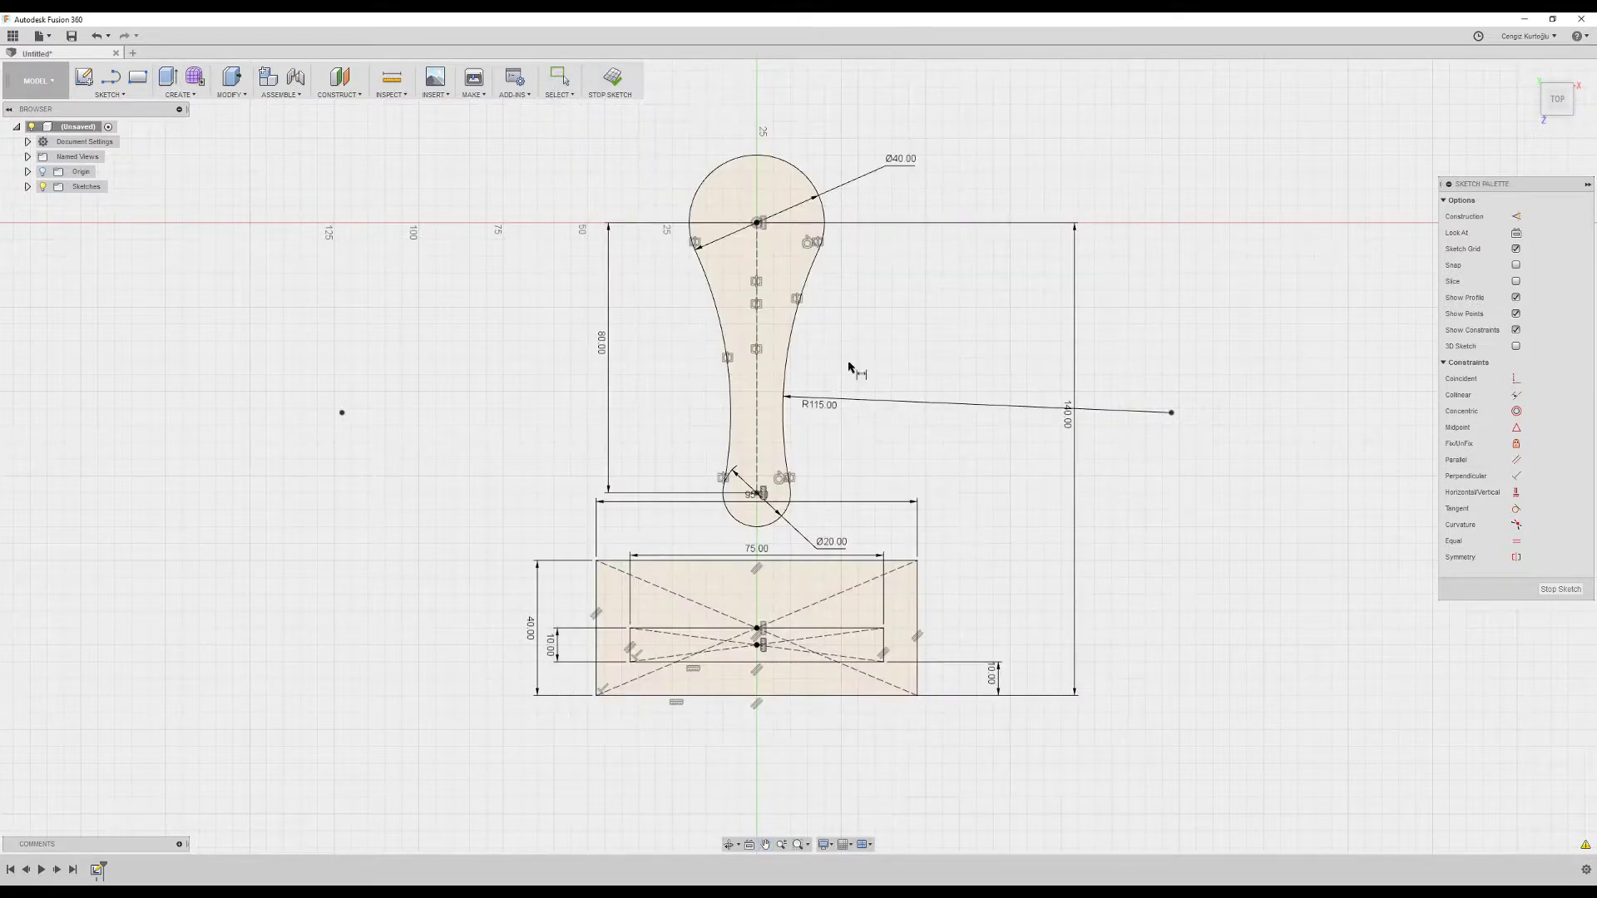
left_click(105, 95)
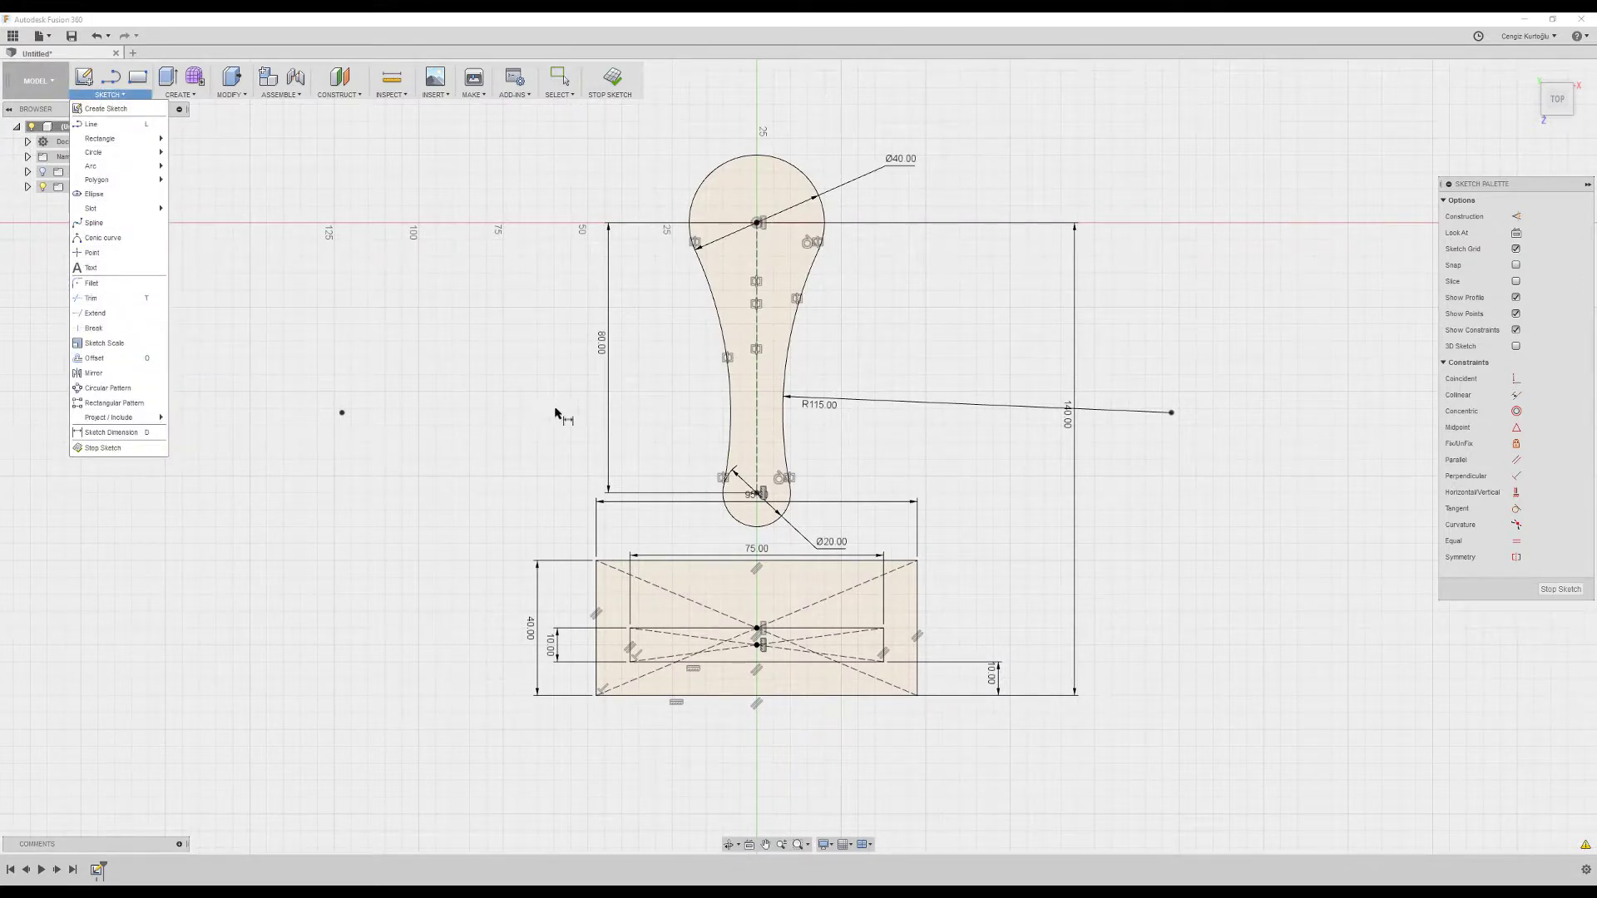
key("d")
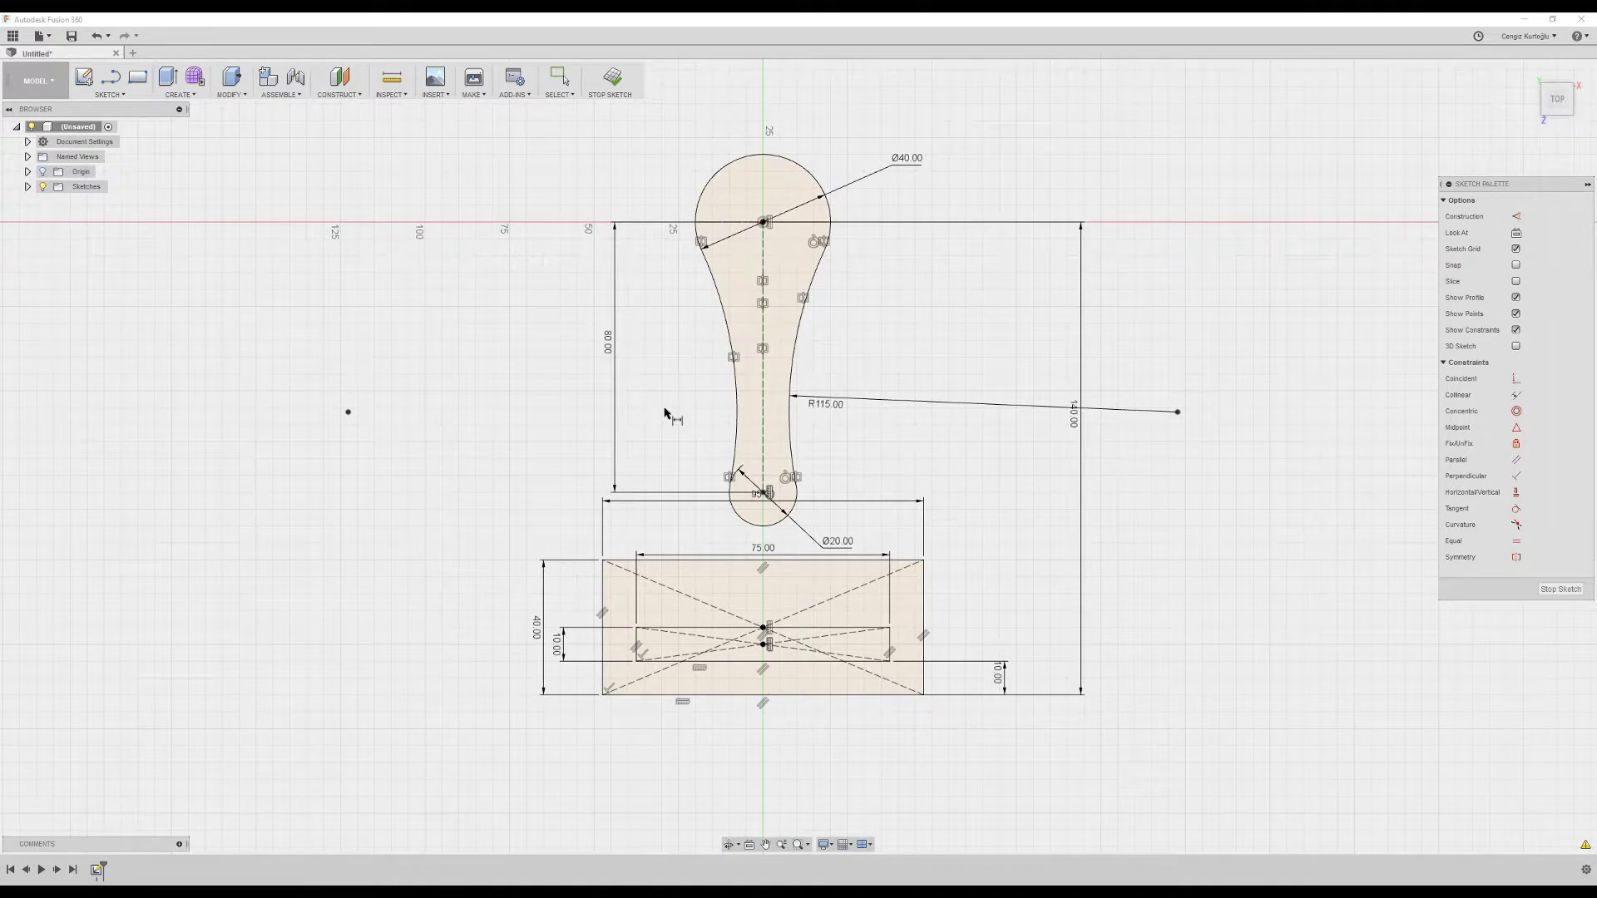
- Find the sketch Fillet tool and pin it to the quick toolbox
type("s")
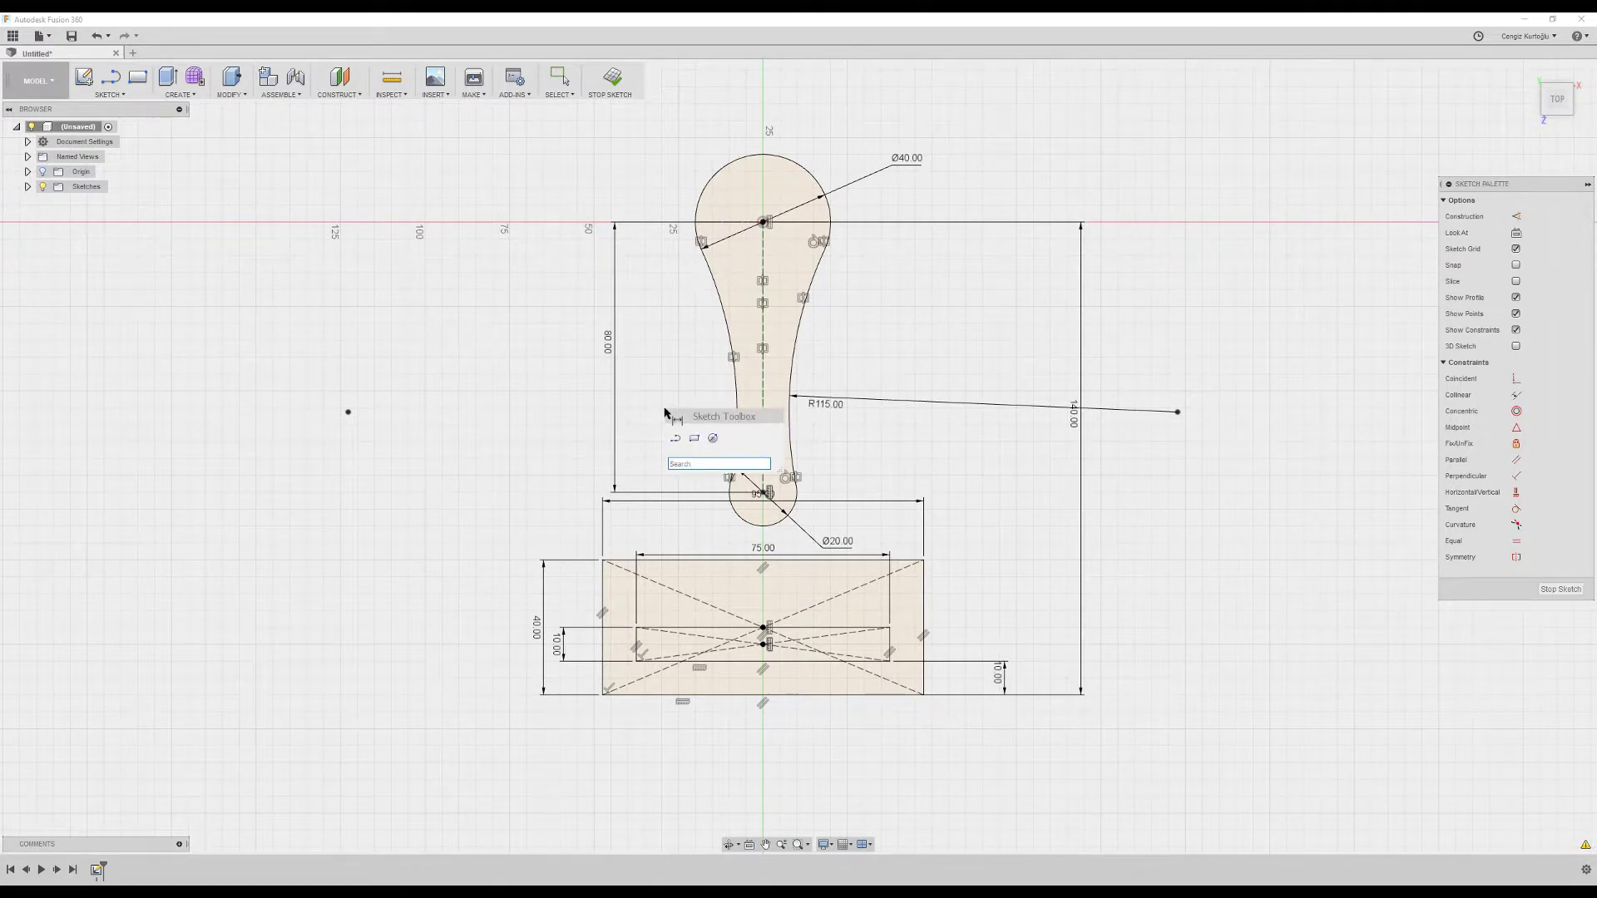
type("fi")
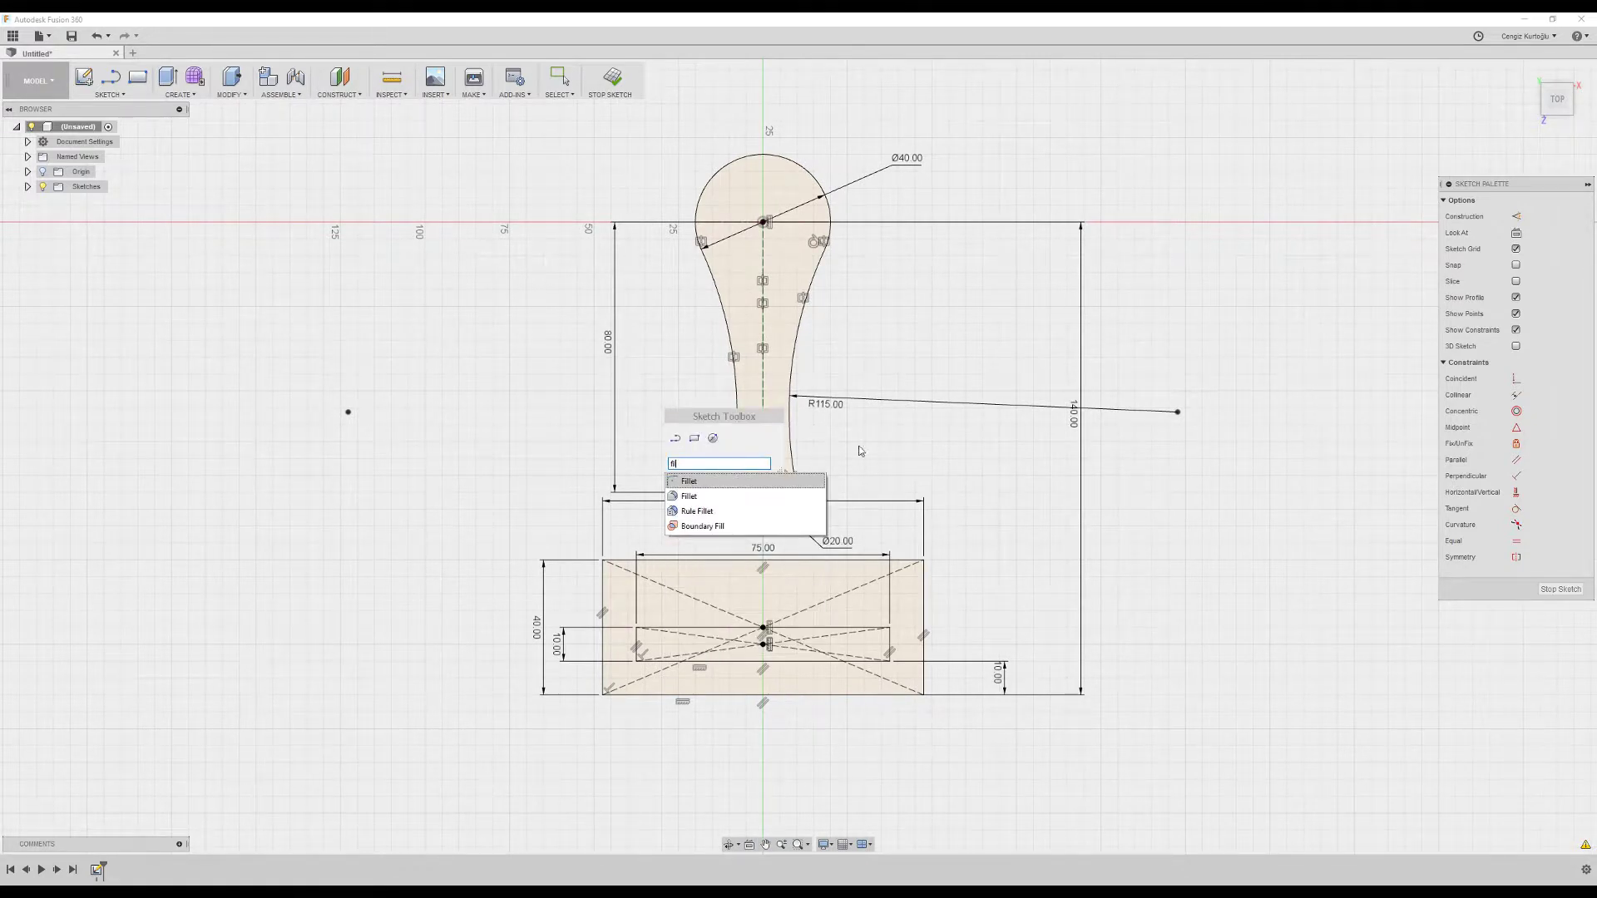
mouse_move(746, 481)
left_click(819, 485)
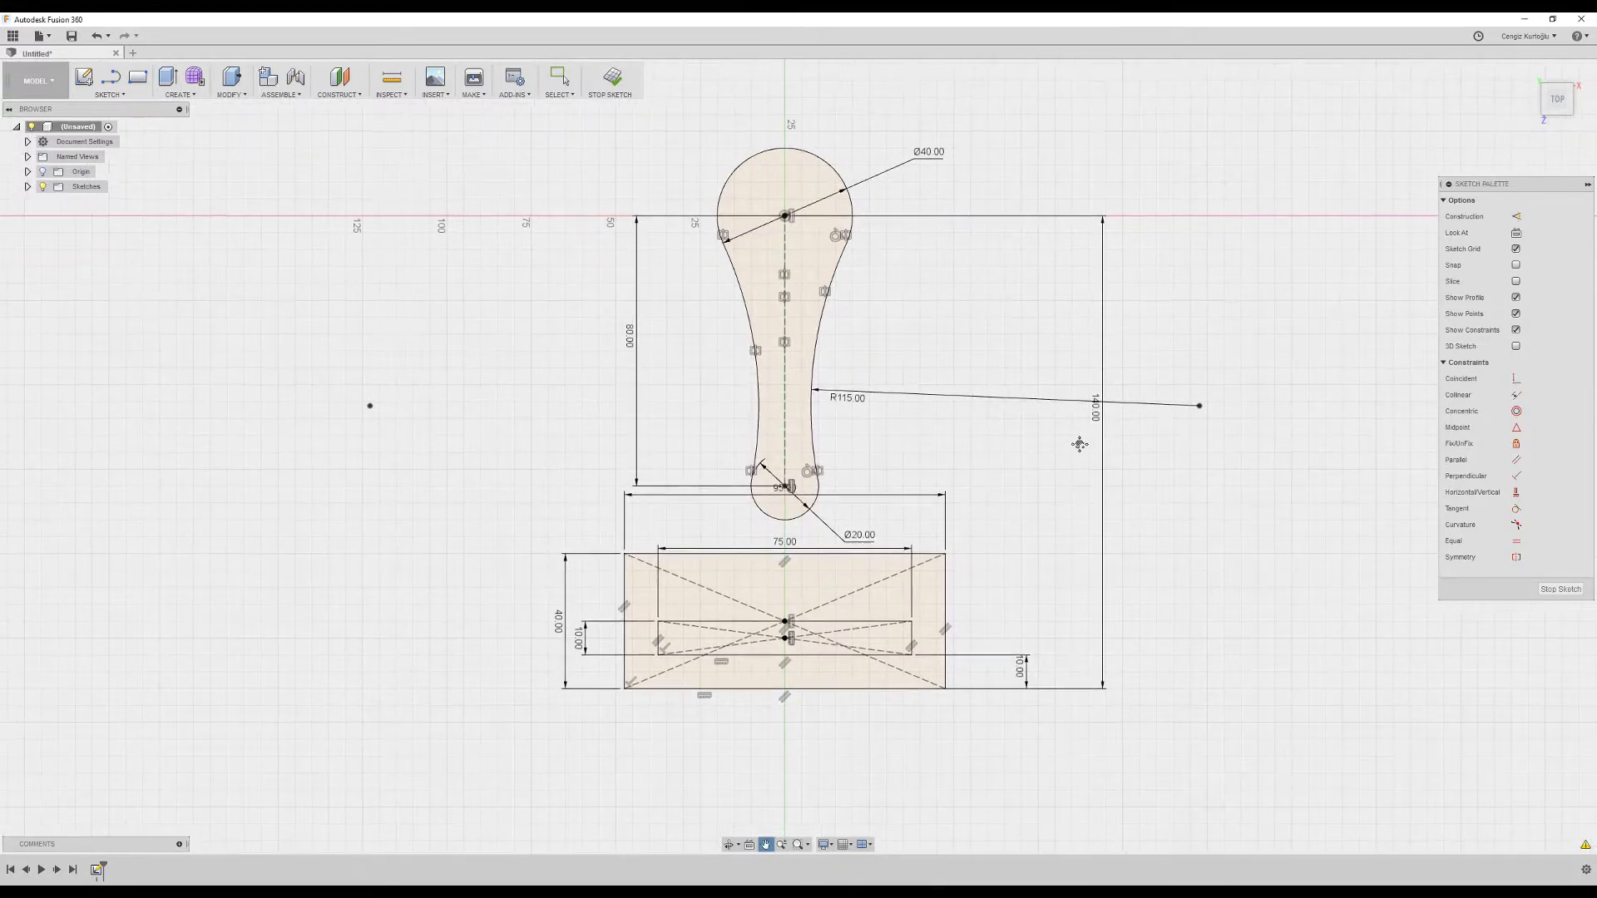
key("s")
- Fillet the base's bottom-right and bottom-left corners at R10 and move the labels clear
left_click(1084, 531)
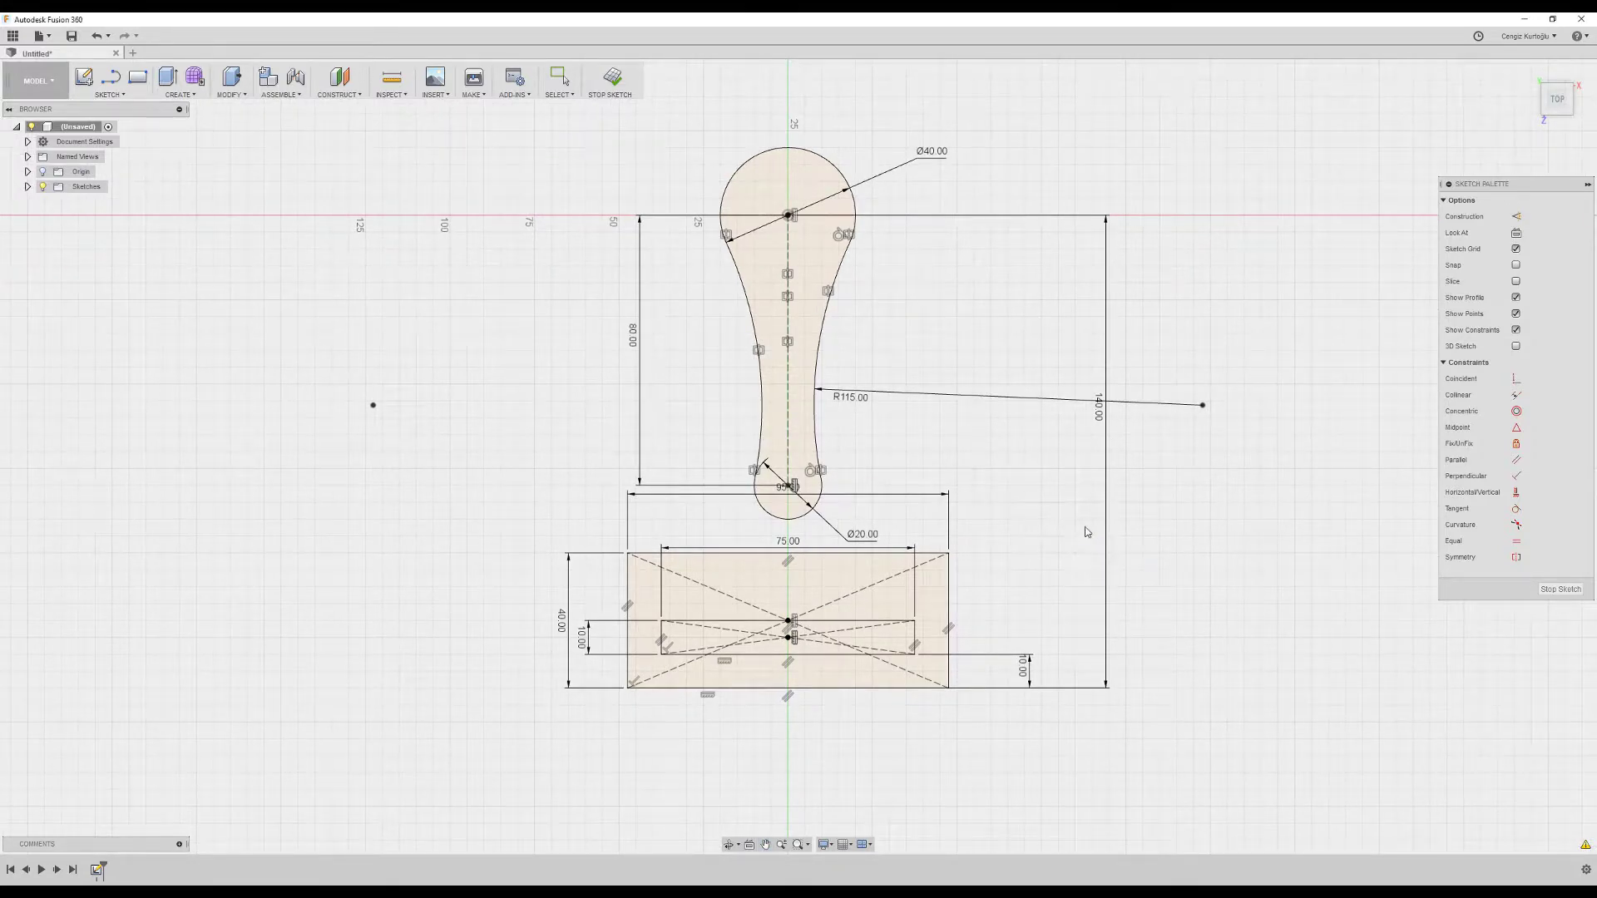
left_click(952, 686)
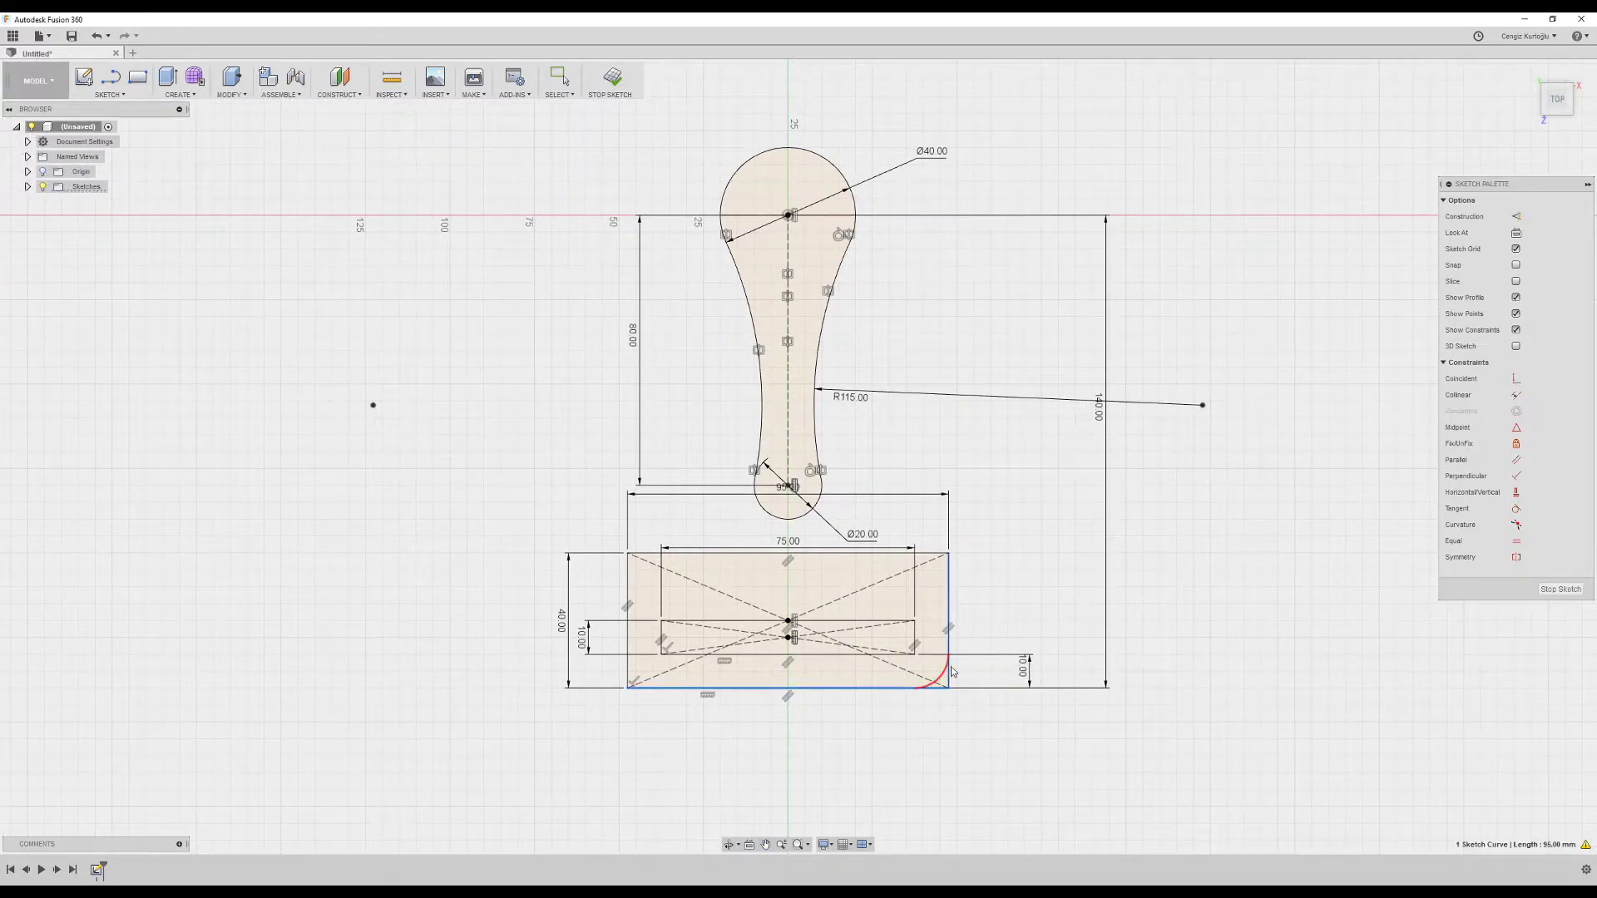
key("Return")
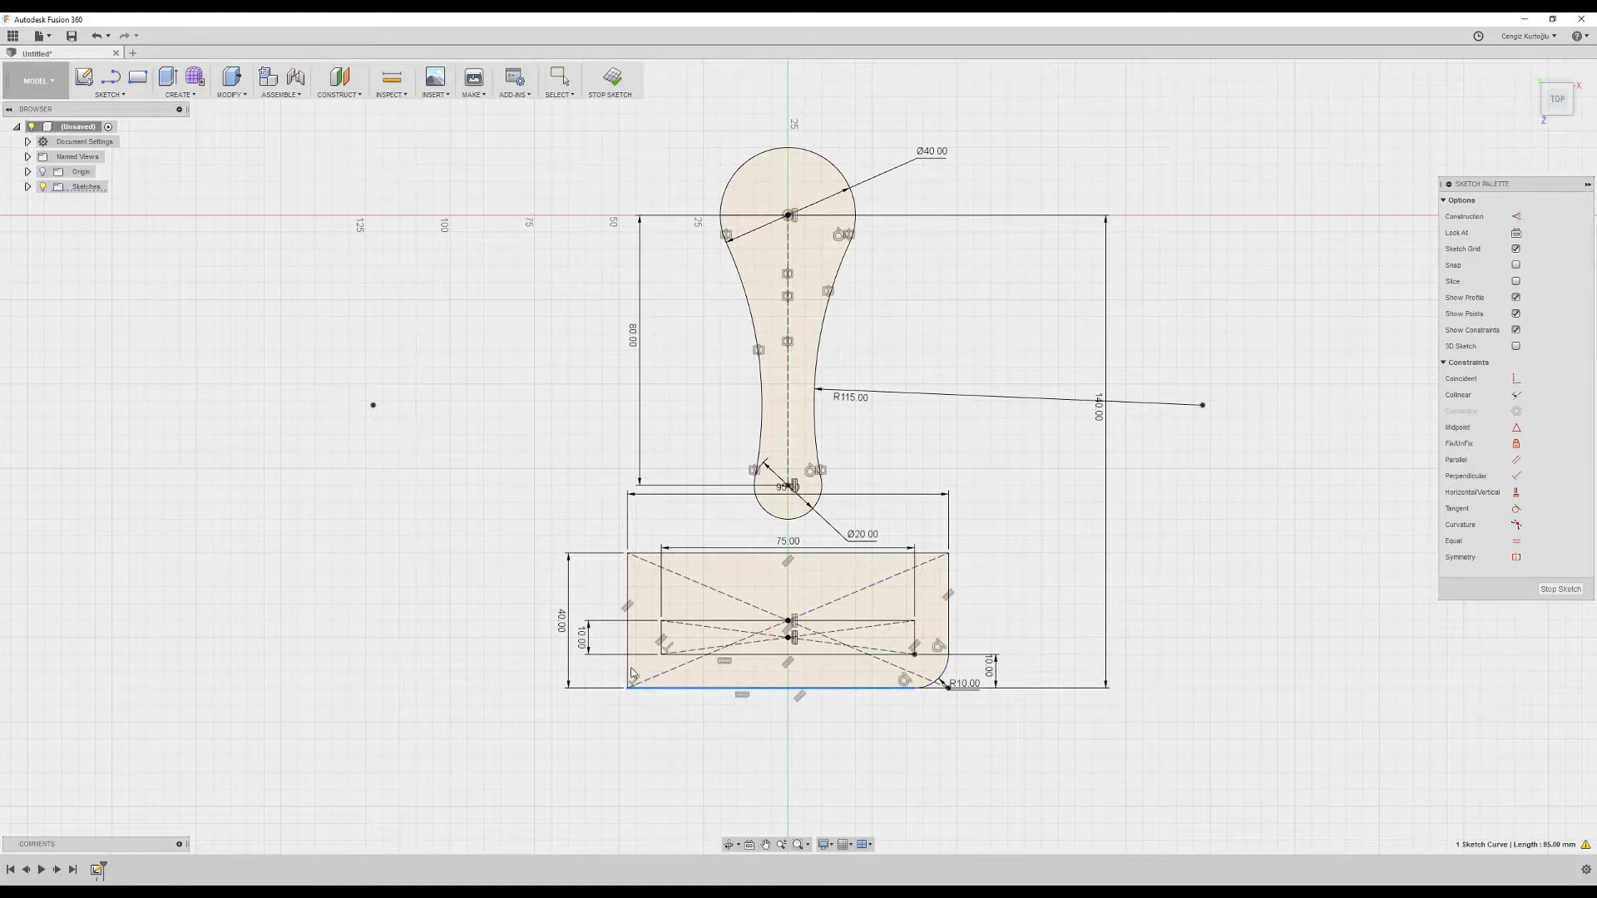
left_click(628, 672)
key("Return")
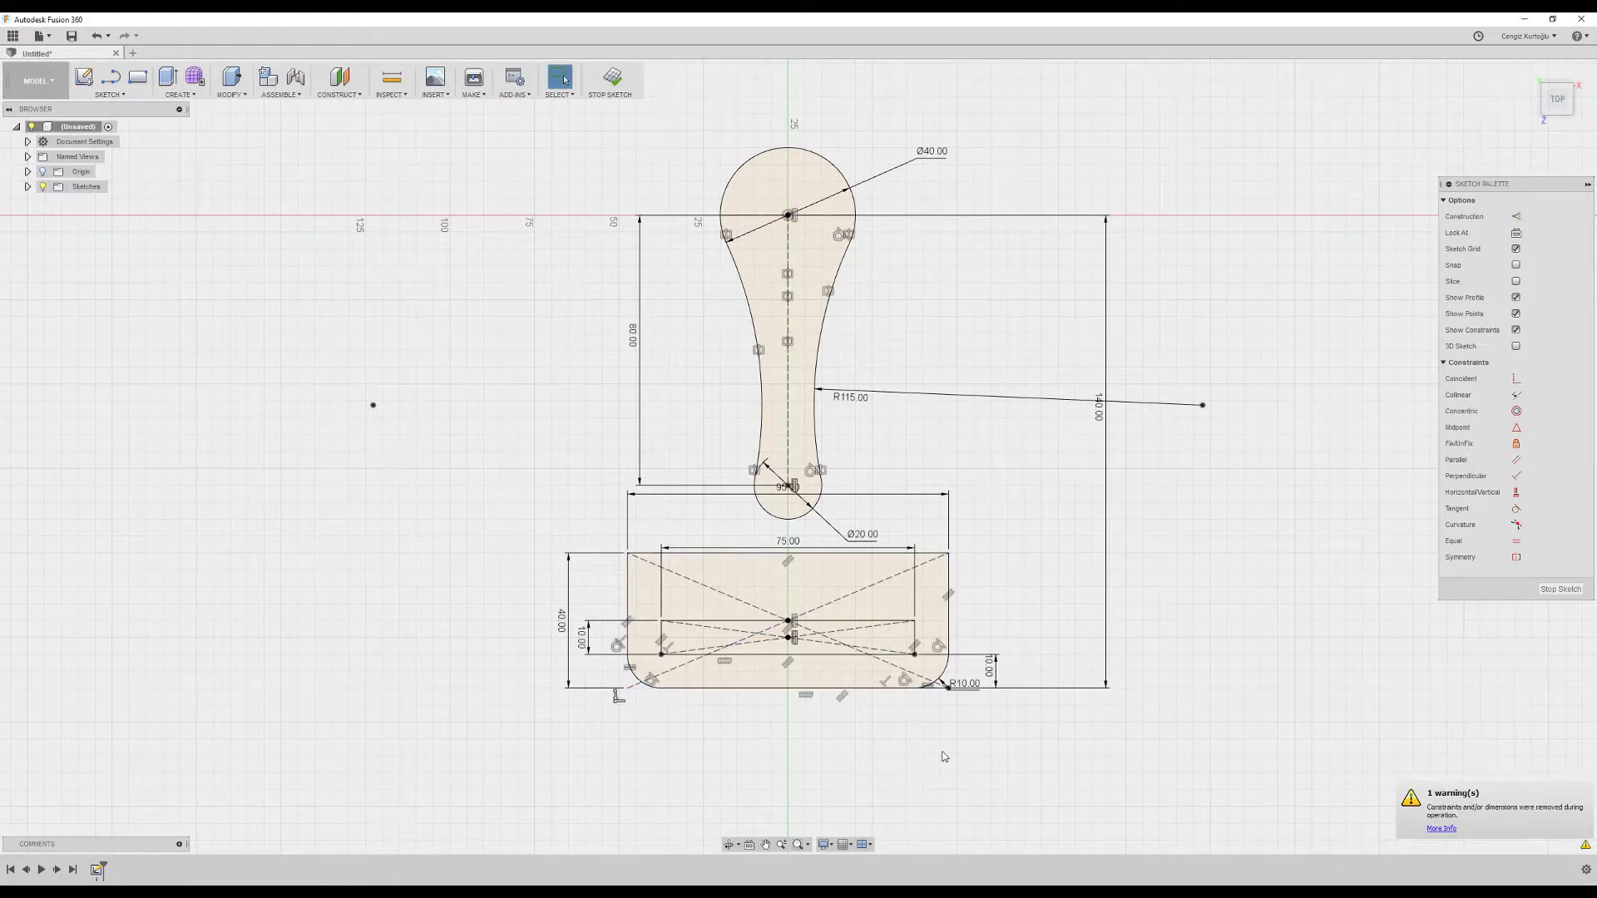
middle_click_drag(965, 717, 966, 725)
left_click_drag(968, 709, 984, 742)
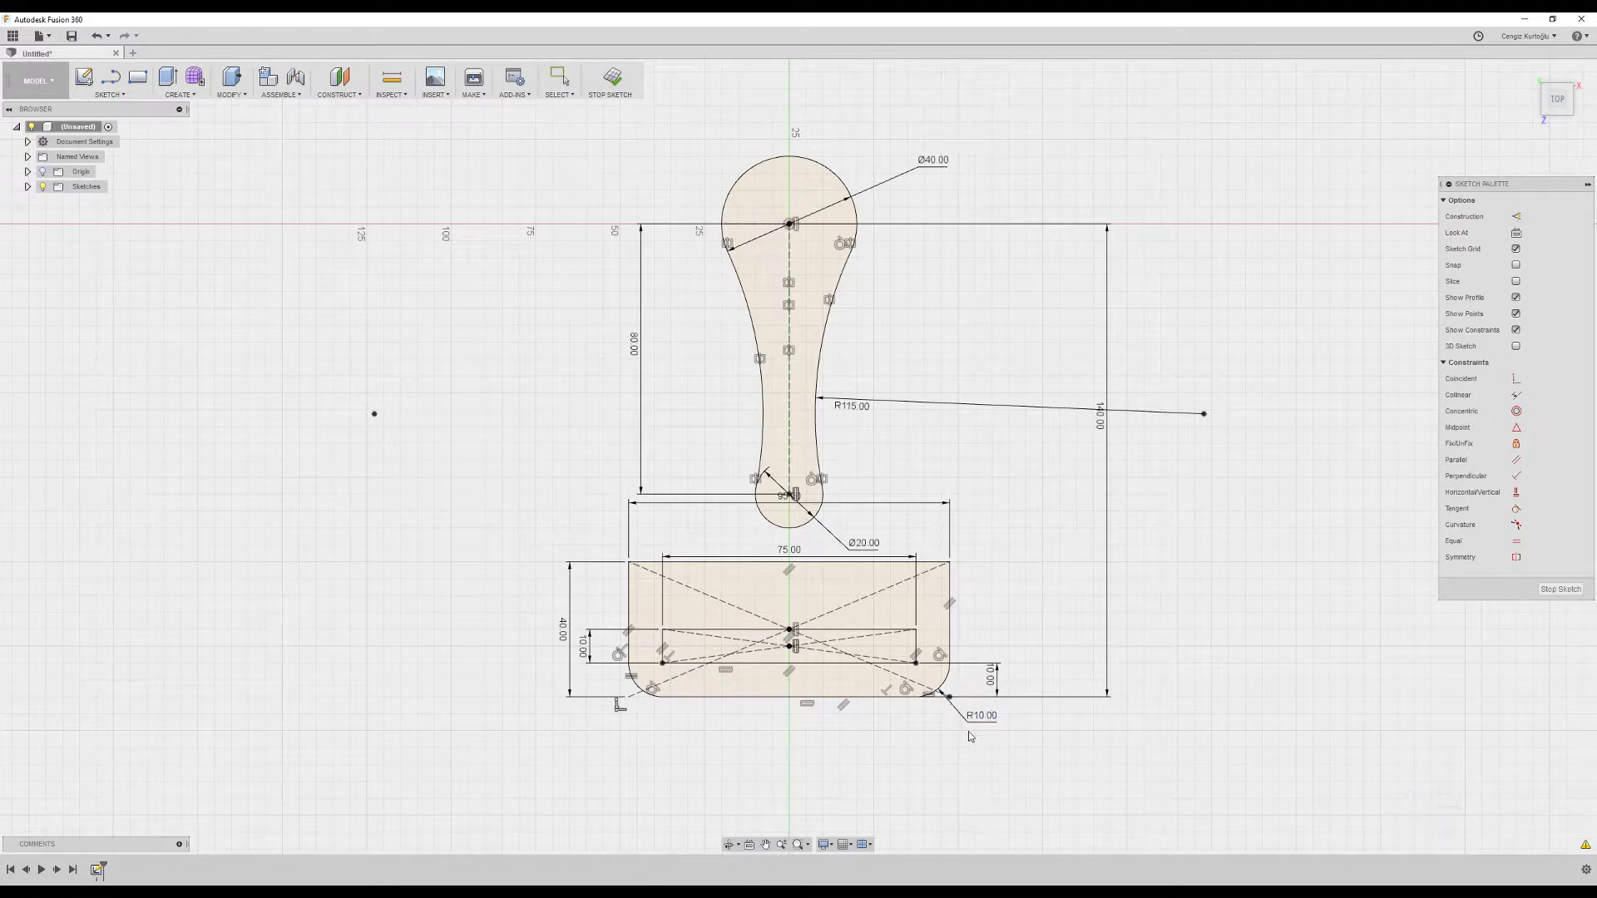
key("alt+Tab")
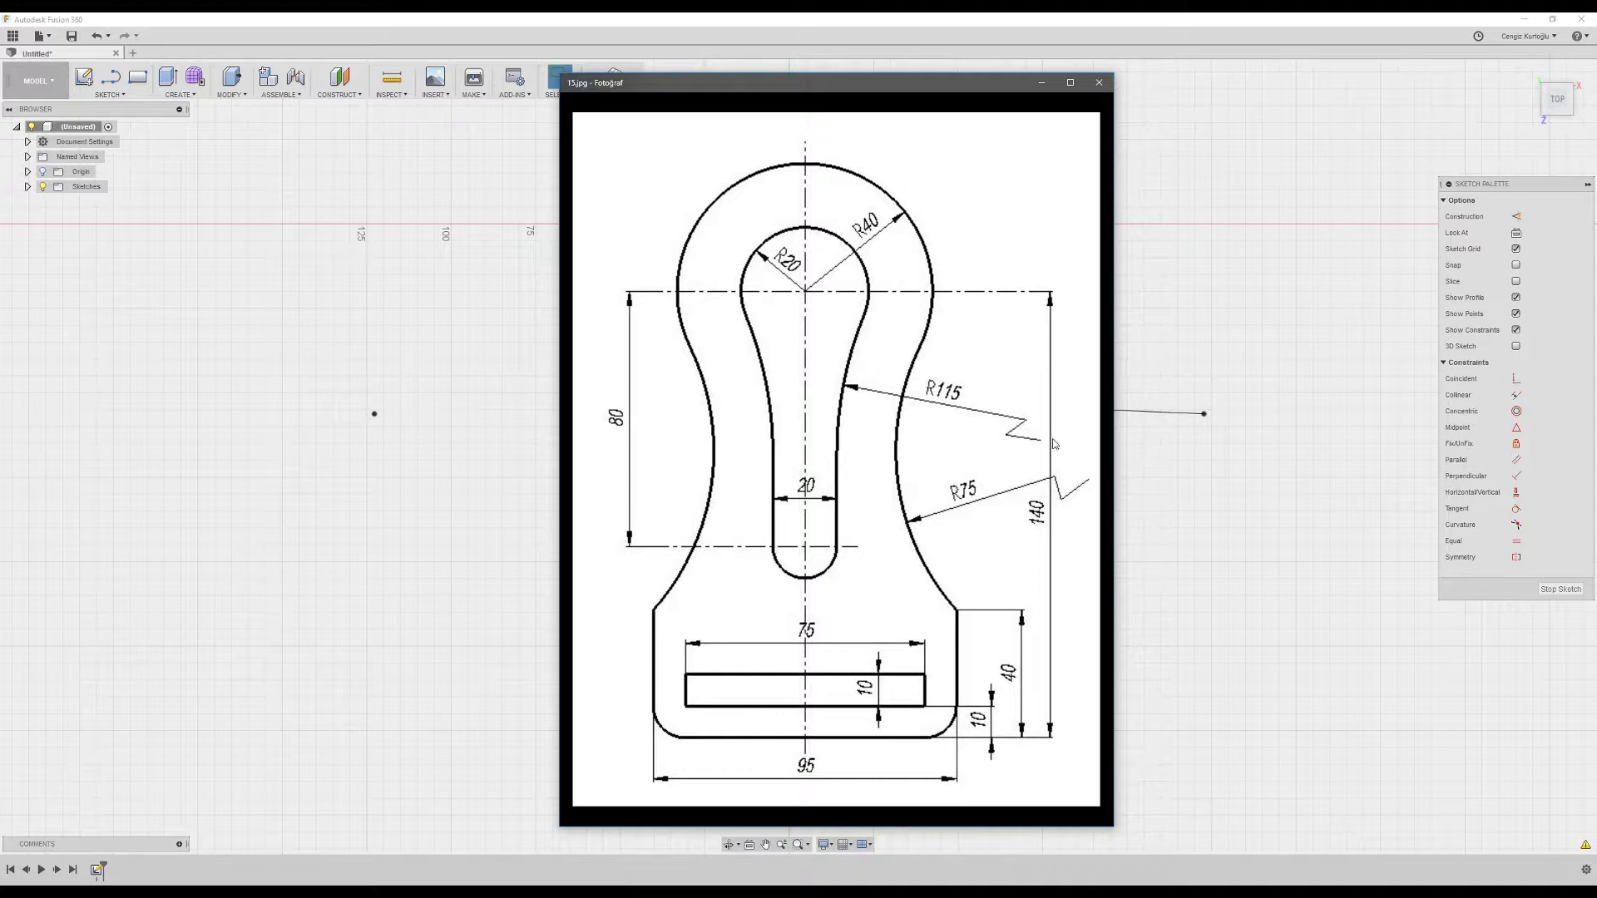
- Draw the outer head circle on the head centre and set its diameter to 80 mm
left_click(1191, 344)
key("c")
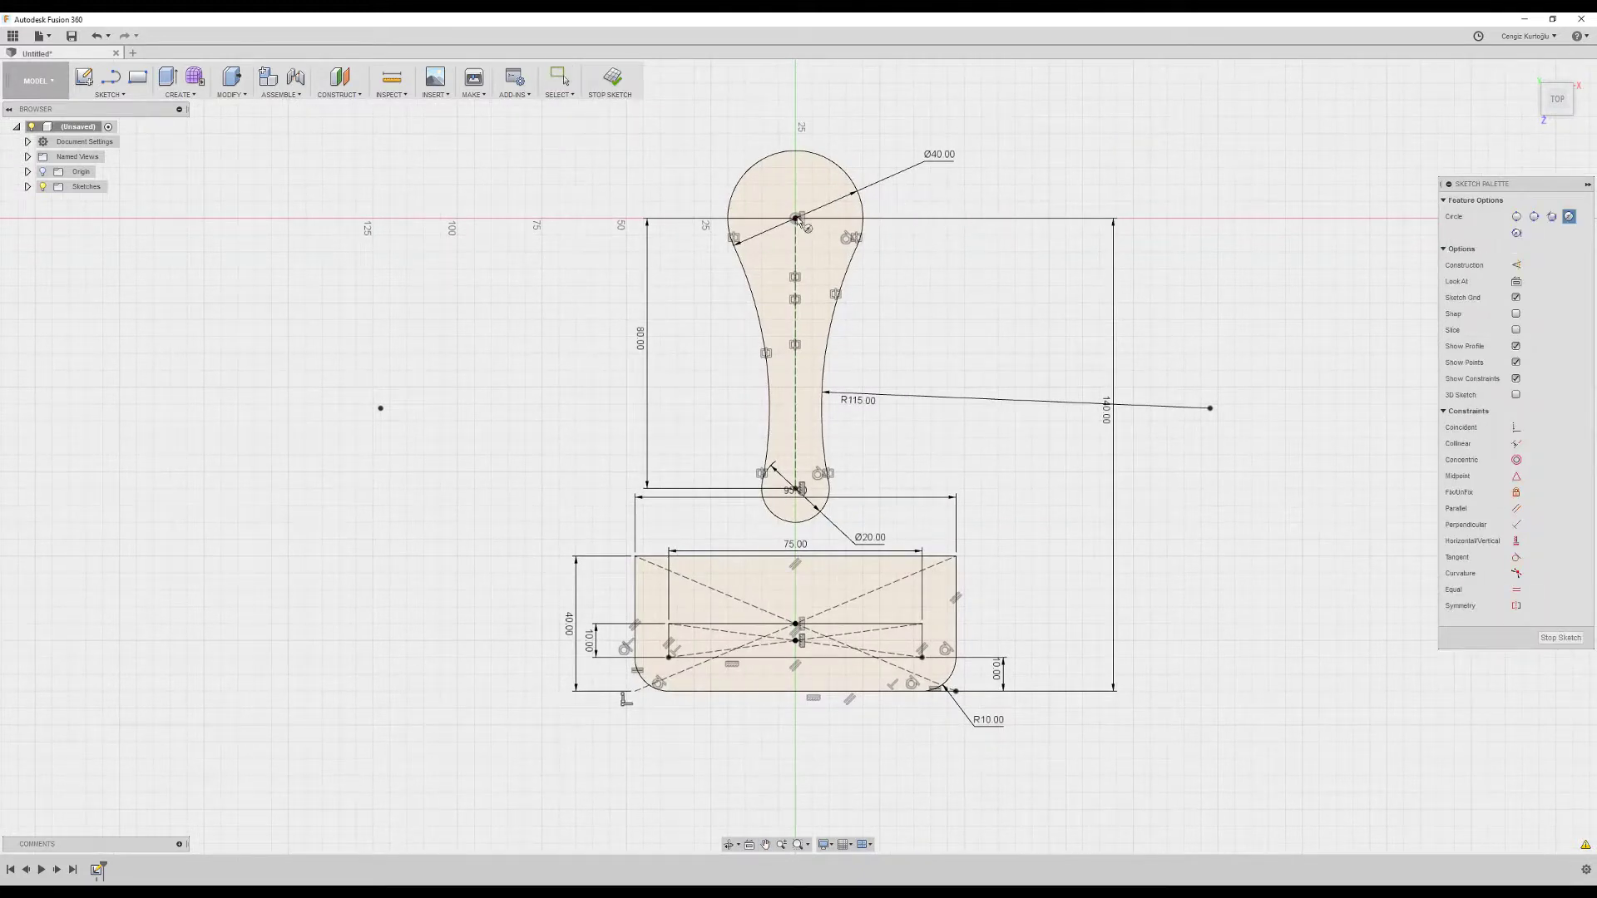
left_click(796, 218)
left_click(908, 113)
key("Escape")
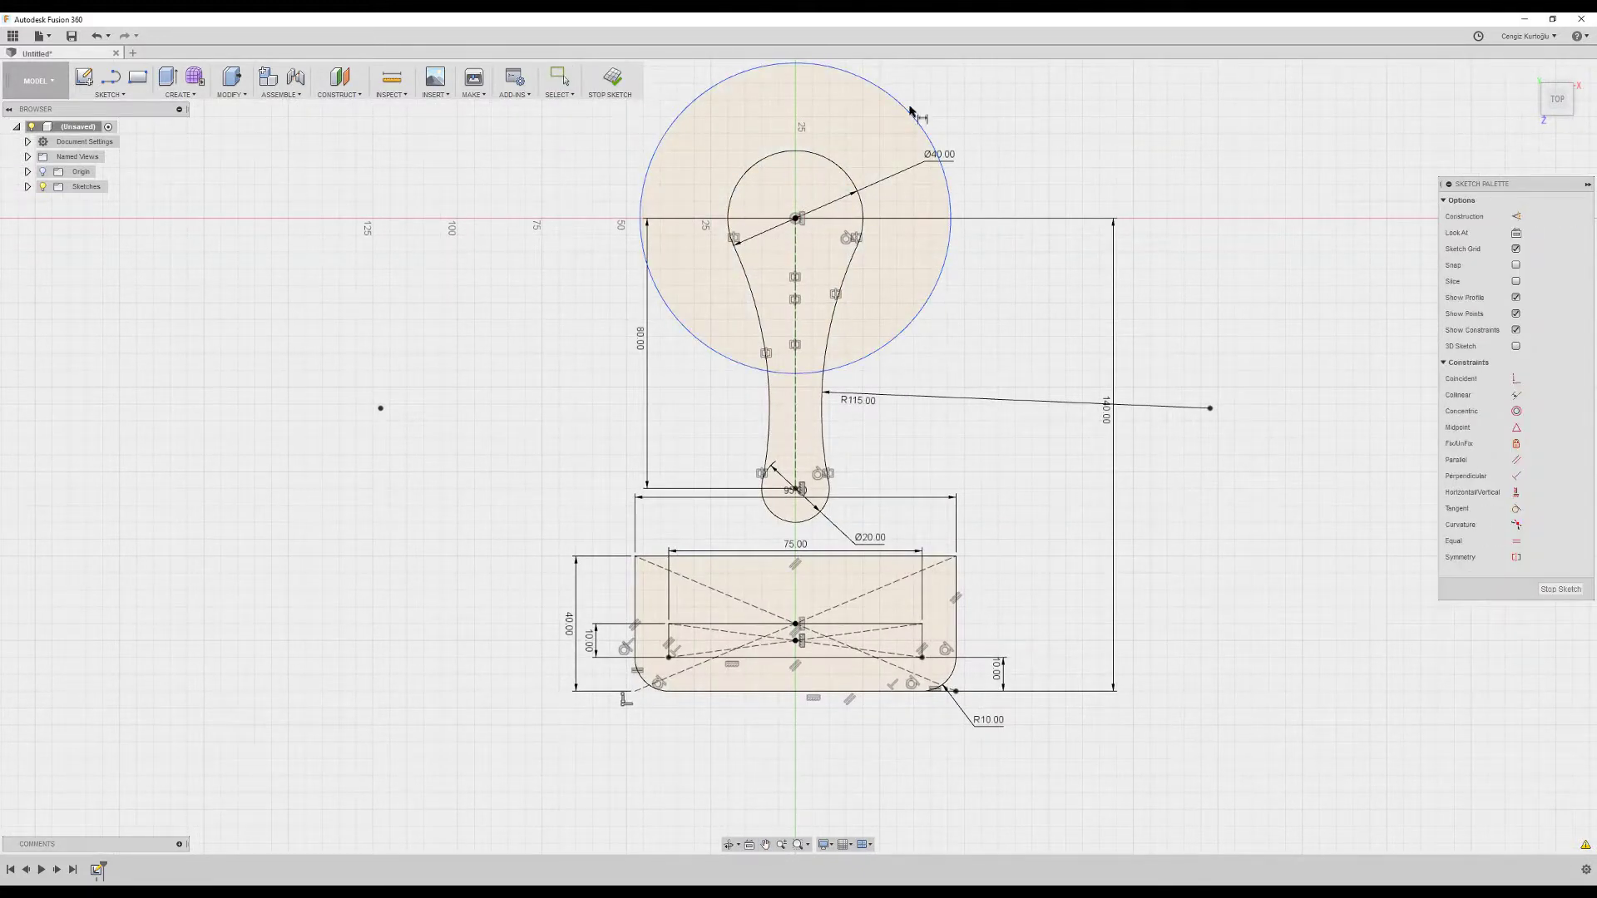
double_click(956, 93)
type("80")
key("Return")
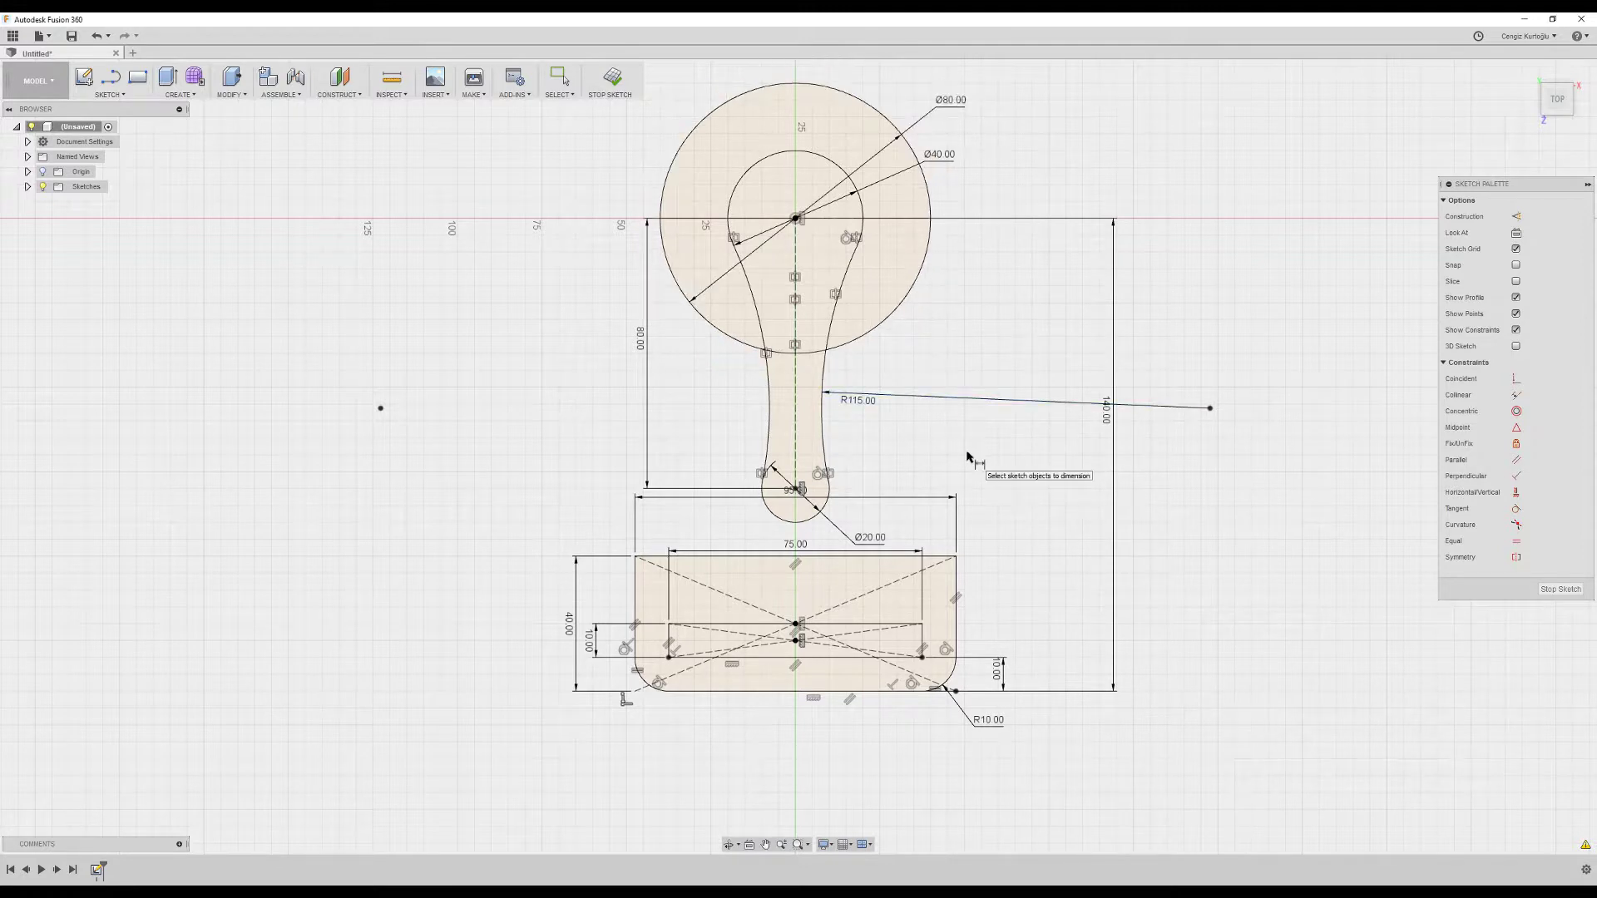
- Draw a 3-point right side arc from the Ø80 circle to the base's top corner, radius 75
type("s")
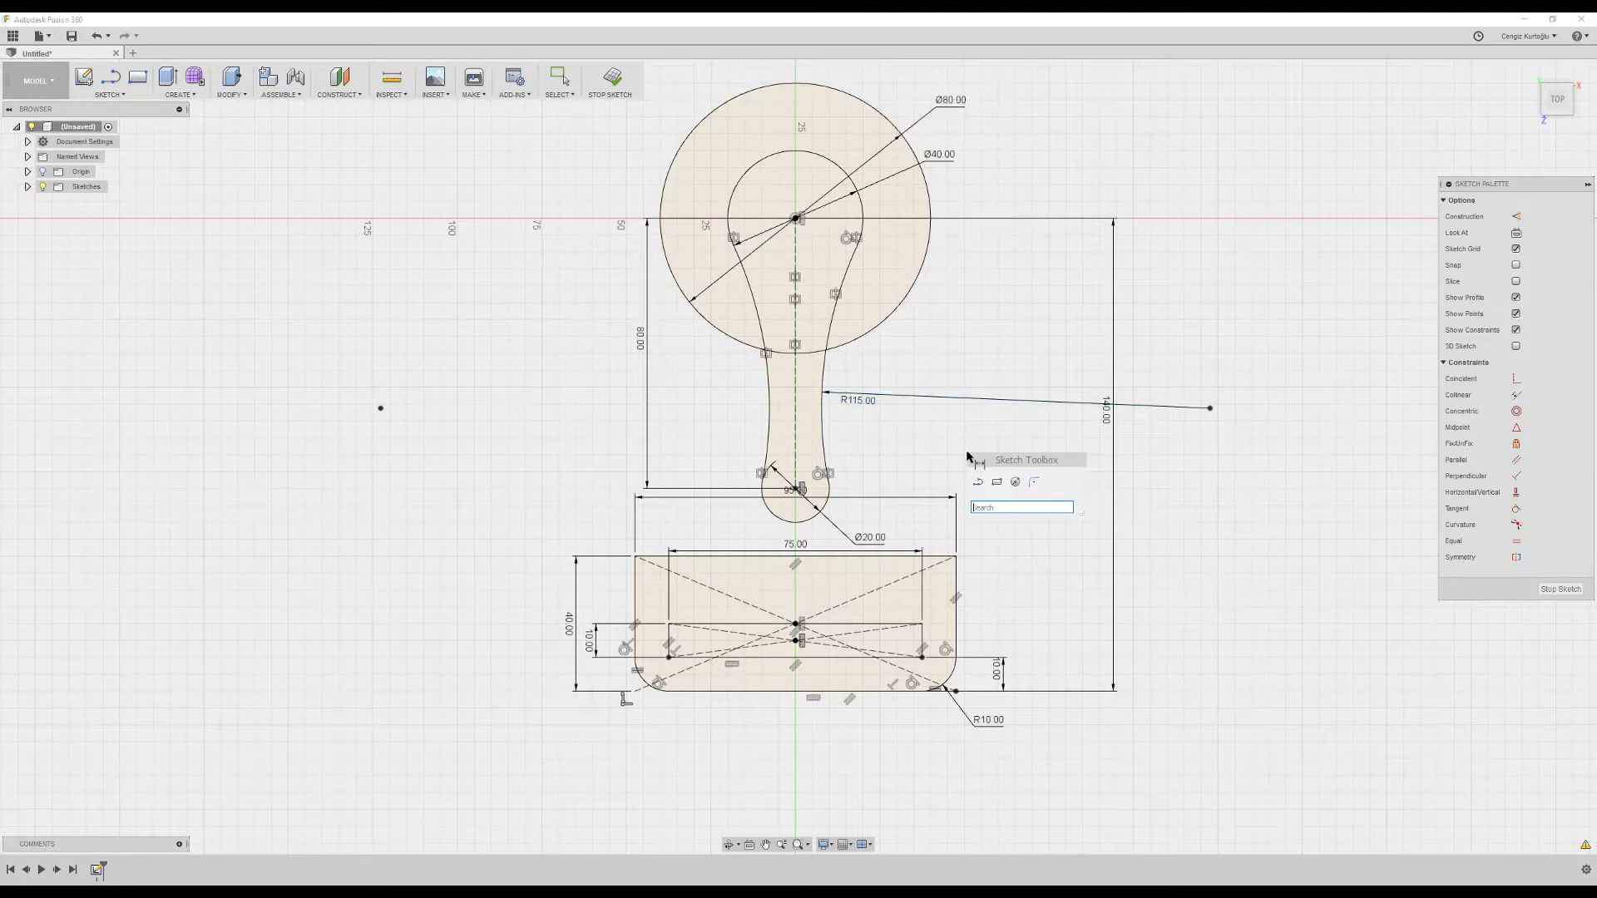
type("arc")
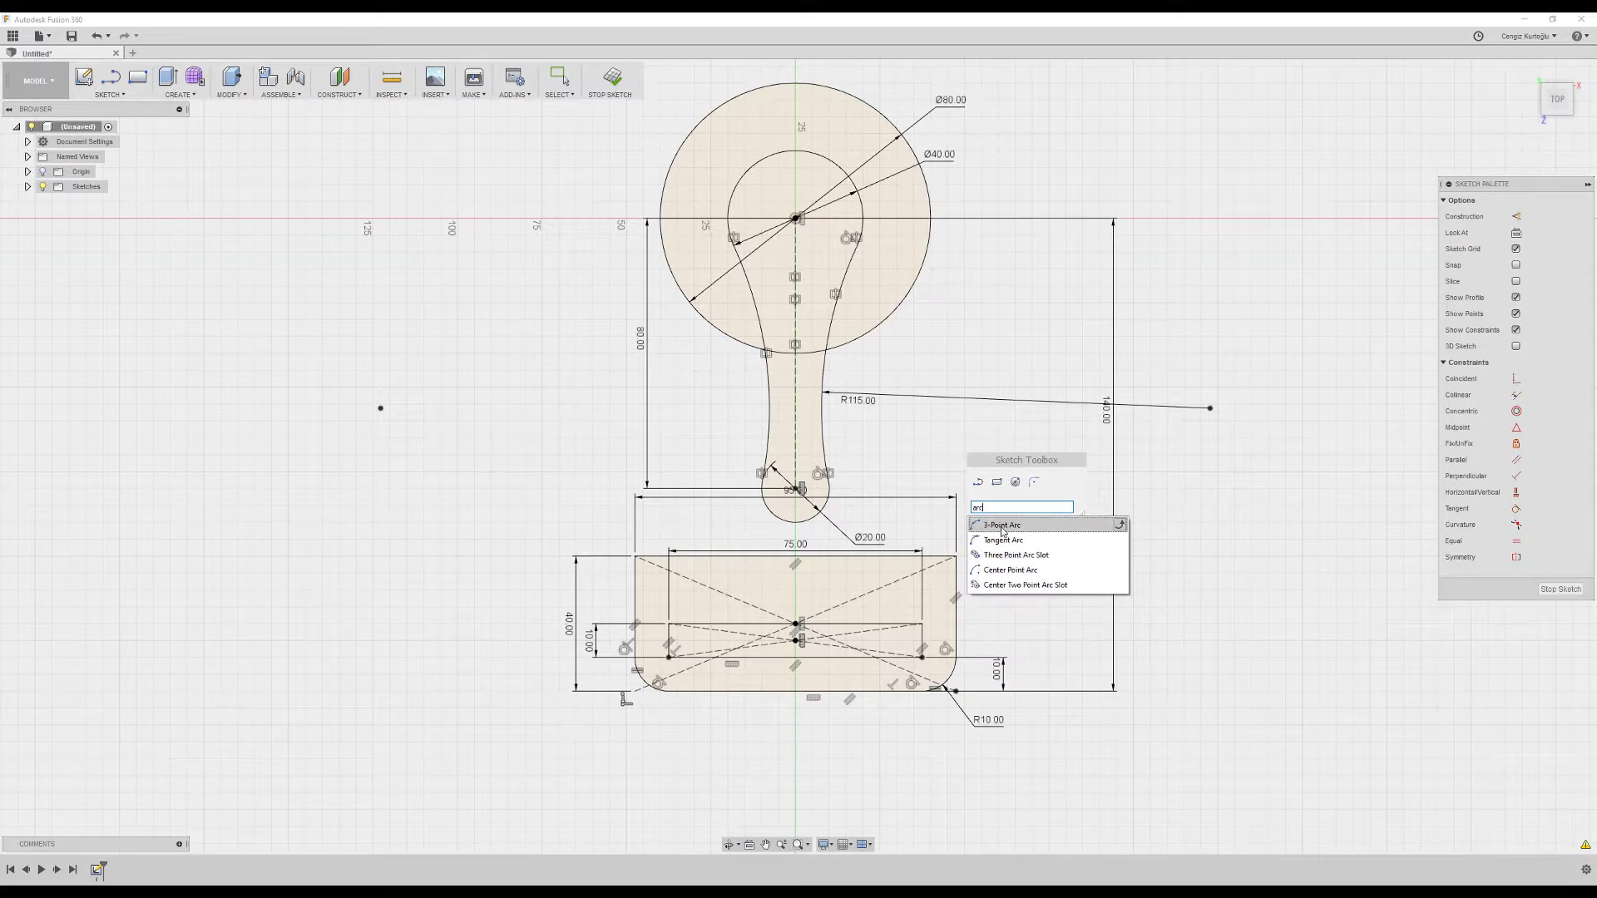
left_click(1002, 527)
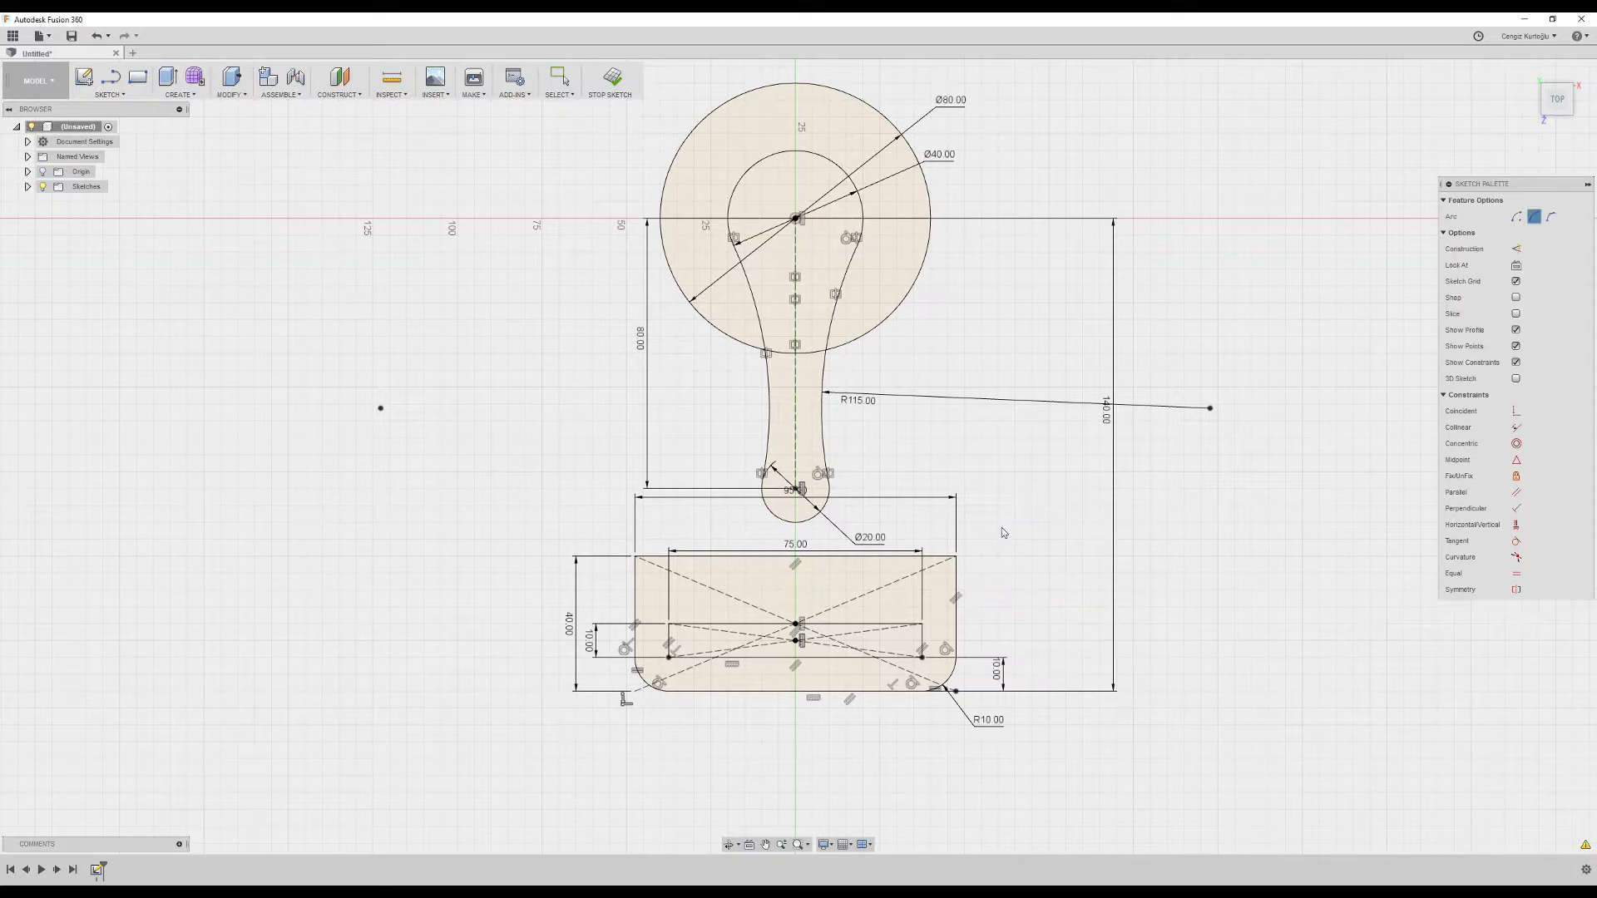
left_click(931, 225)
left_click(956, 556)
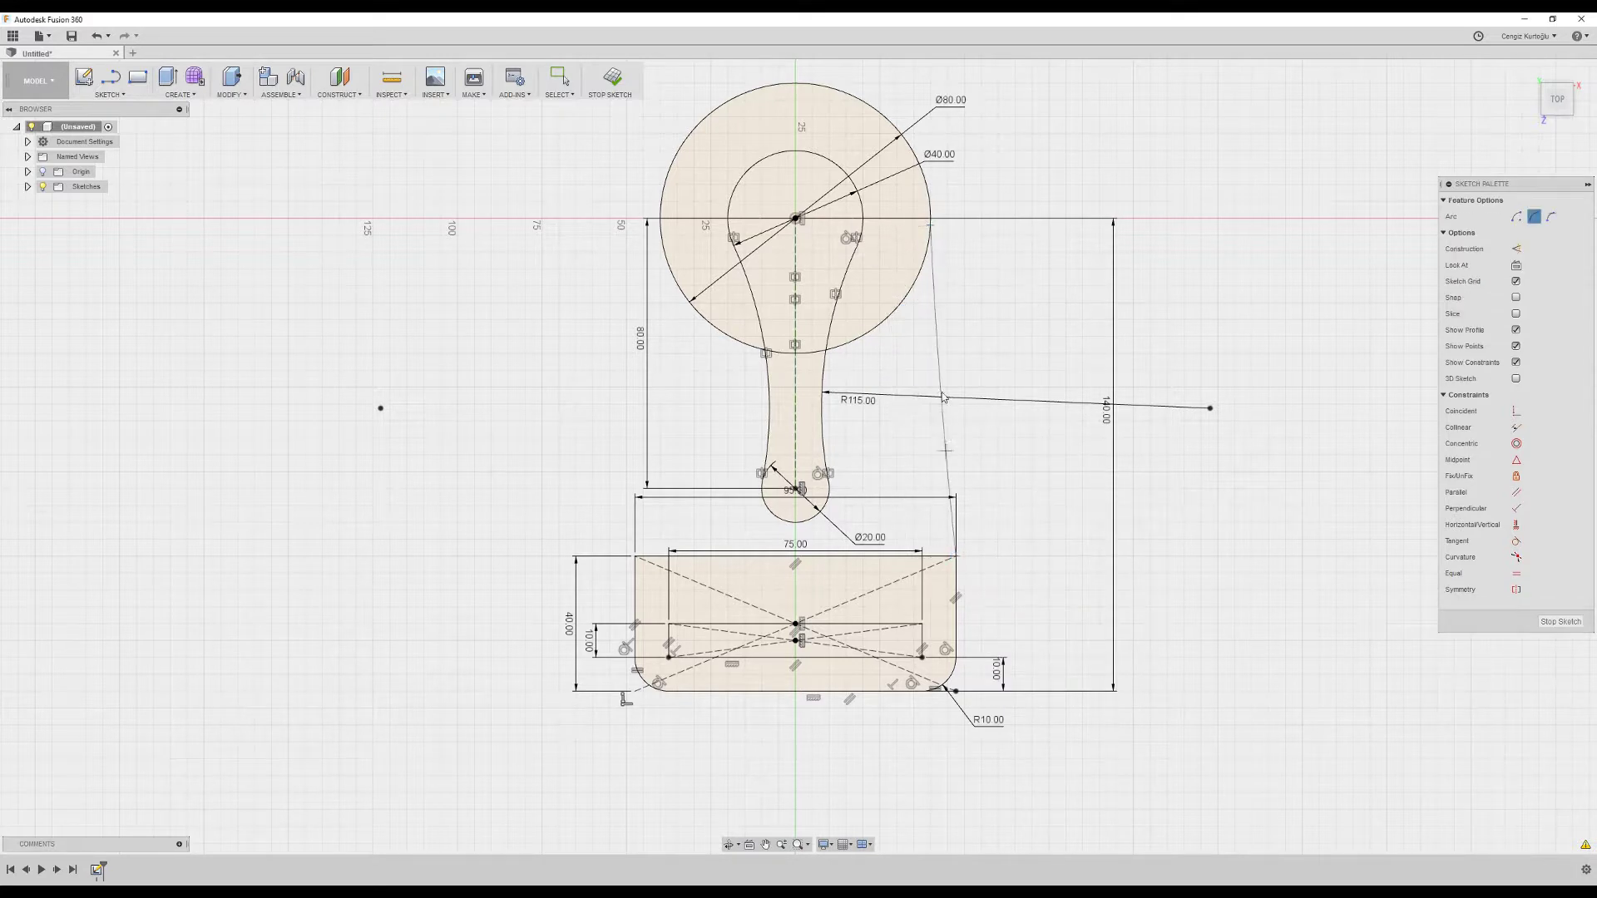
left_click(918, 411)
key("d")
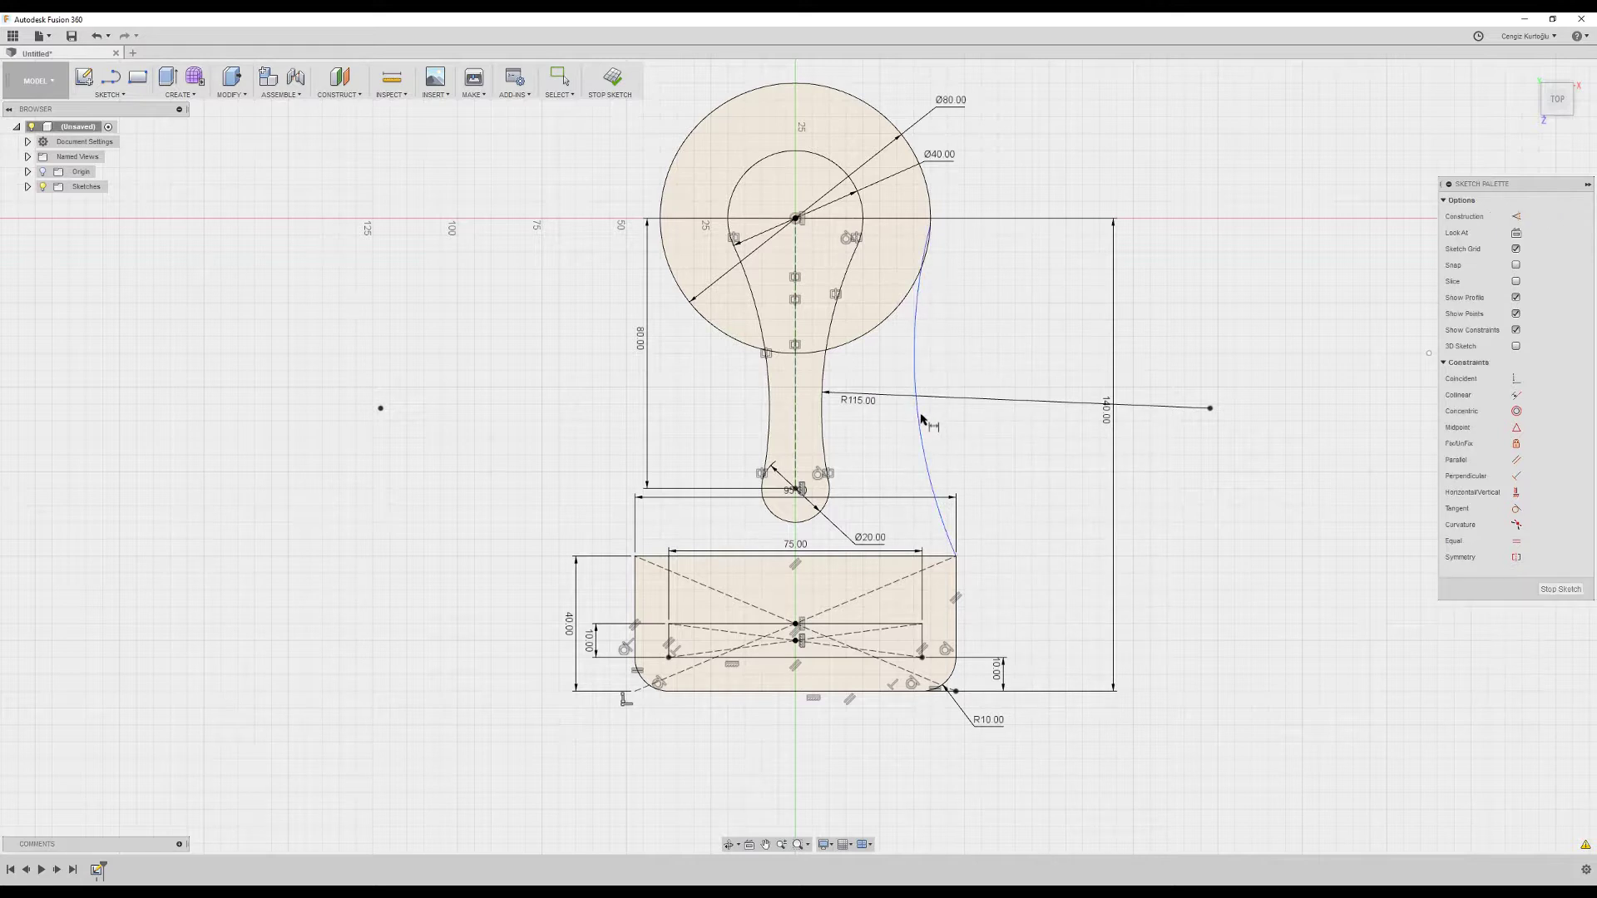
left_click(918, 412)
left_click(1011, 453)
type("75")
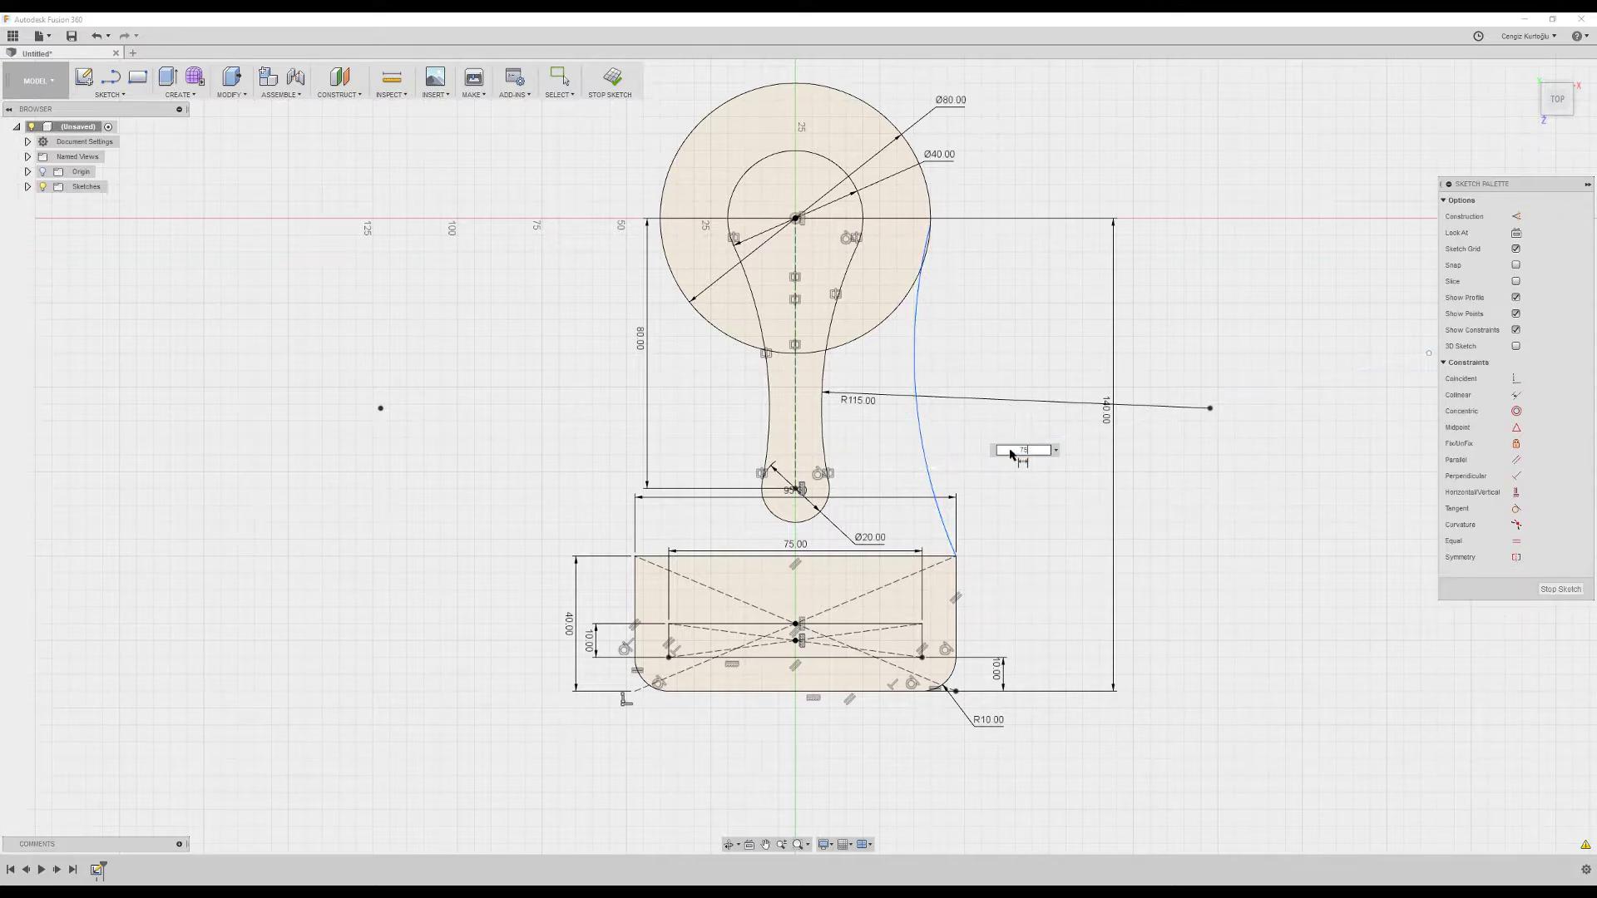
key("Return")
- Check the reference drawing and make the R75 arc tangent to the Ø80 circle
key("alt+Tab")
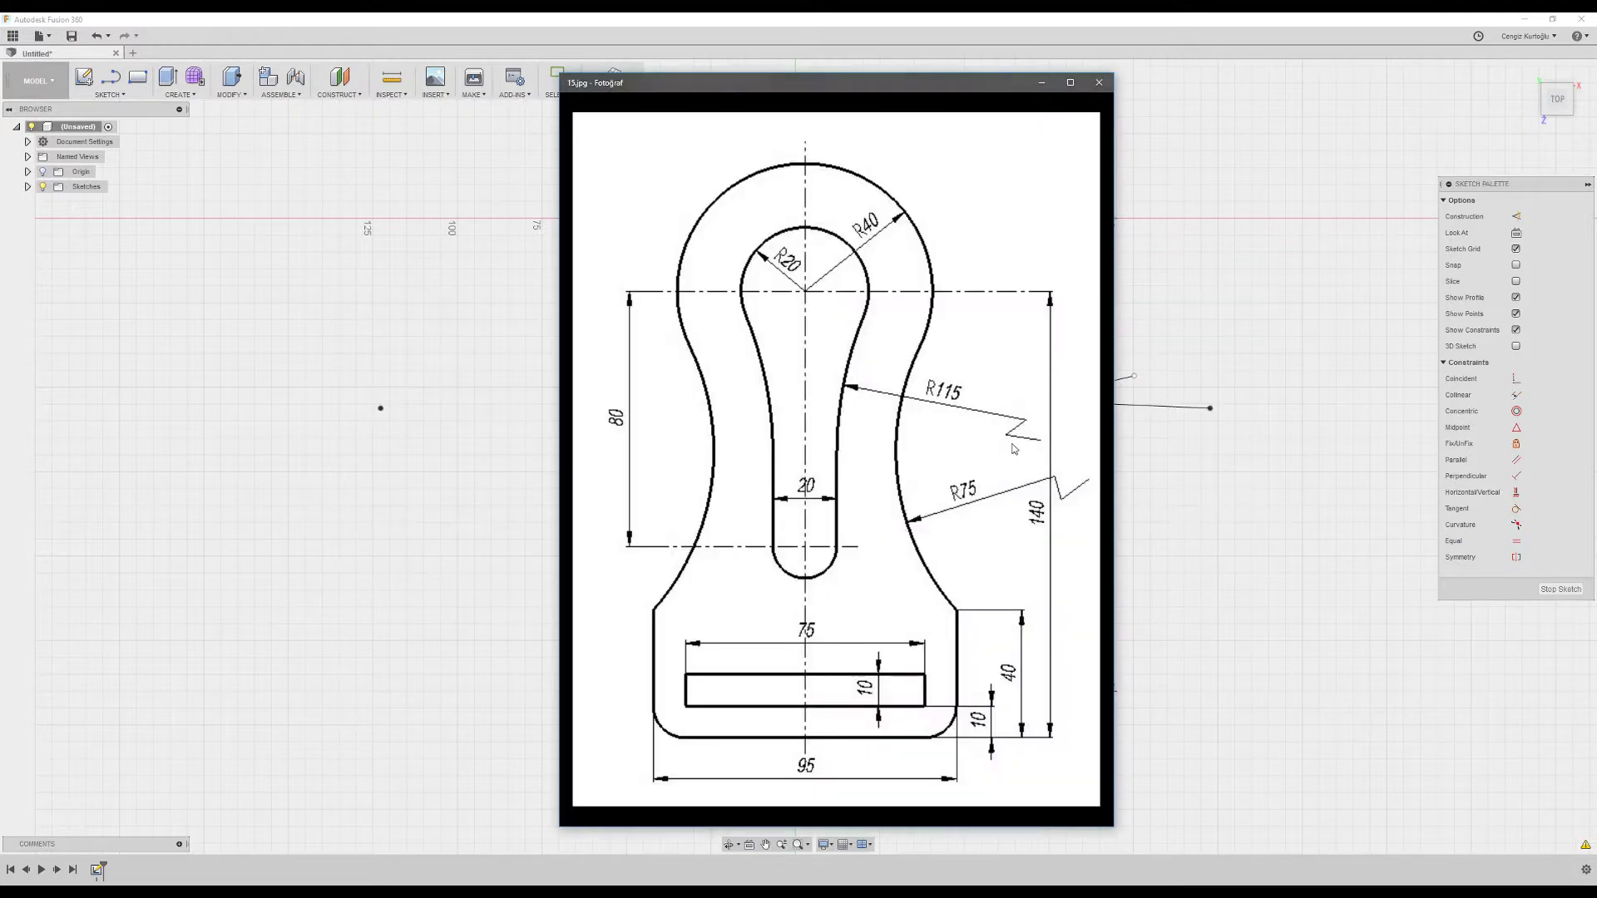
key("alt+Tab")
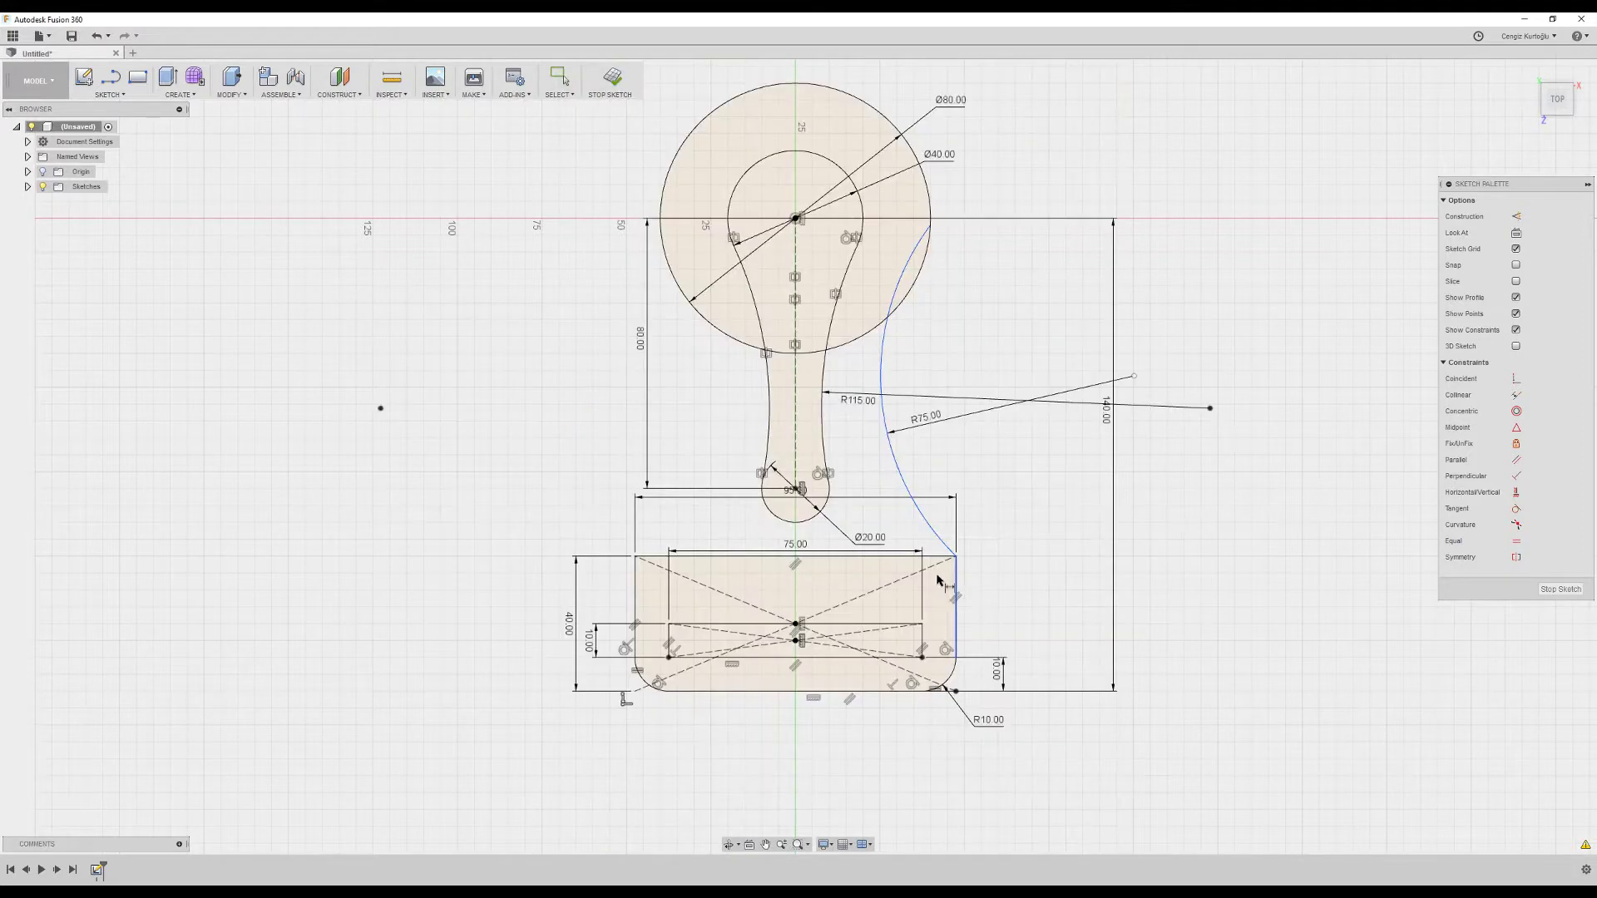
left_click(1516, 508)
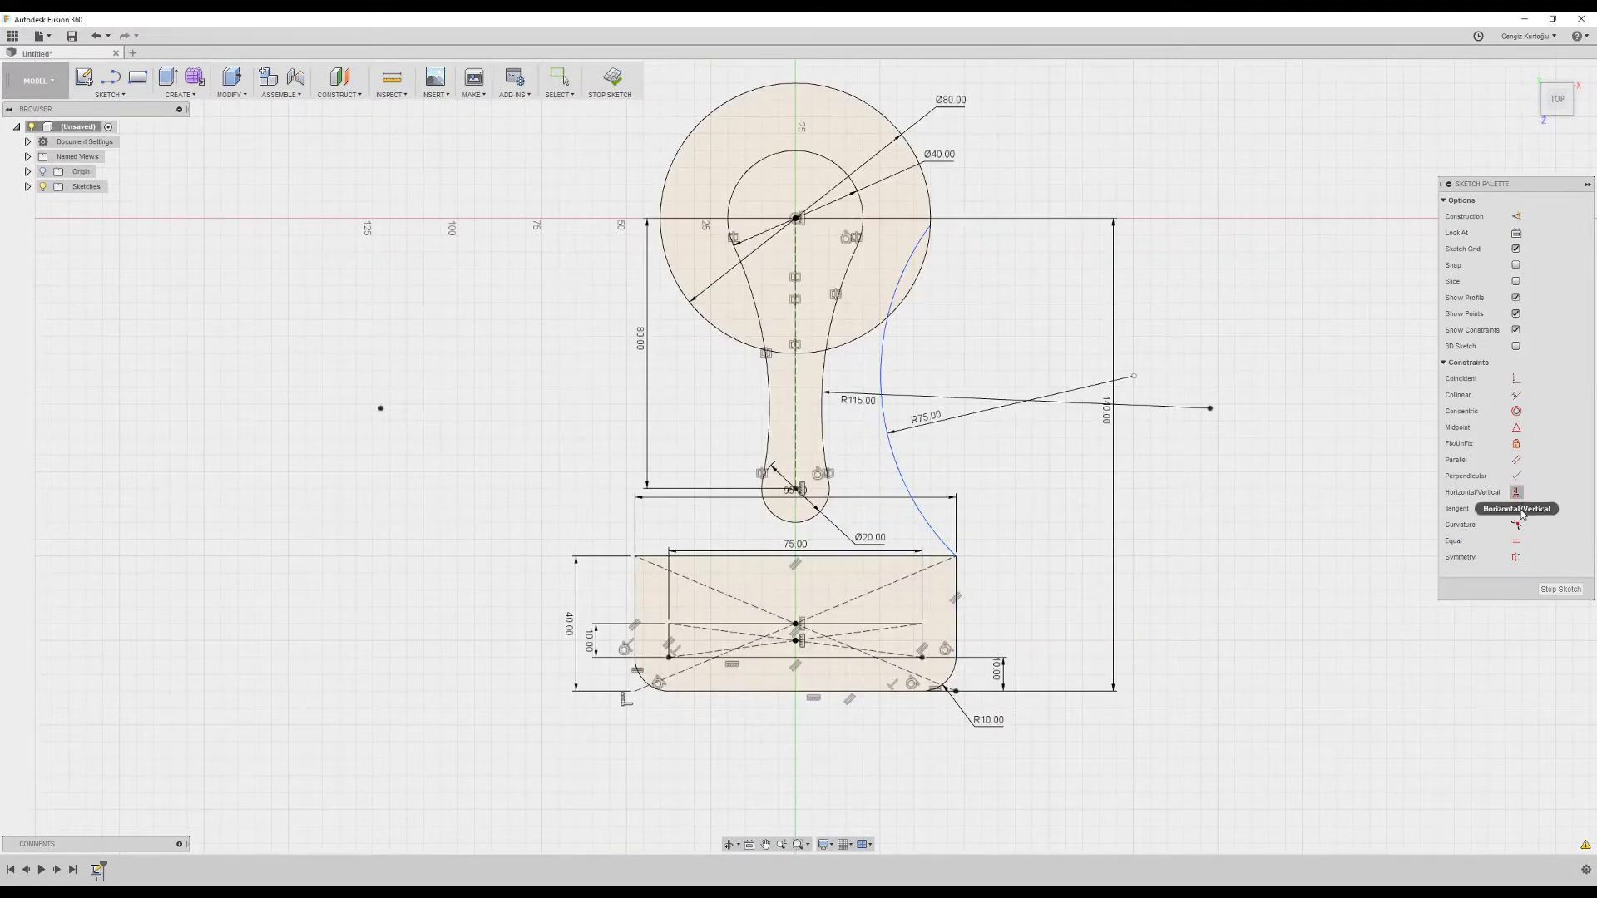
left_click(910, 260)
left_click(918, 281)
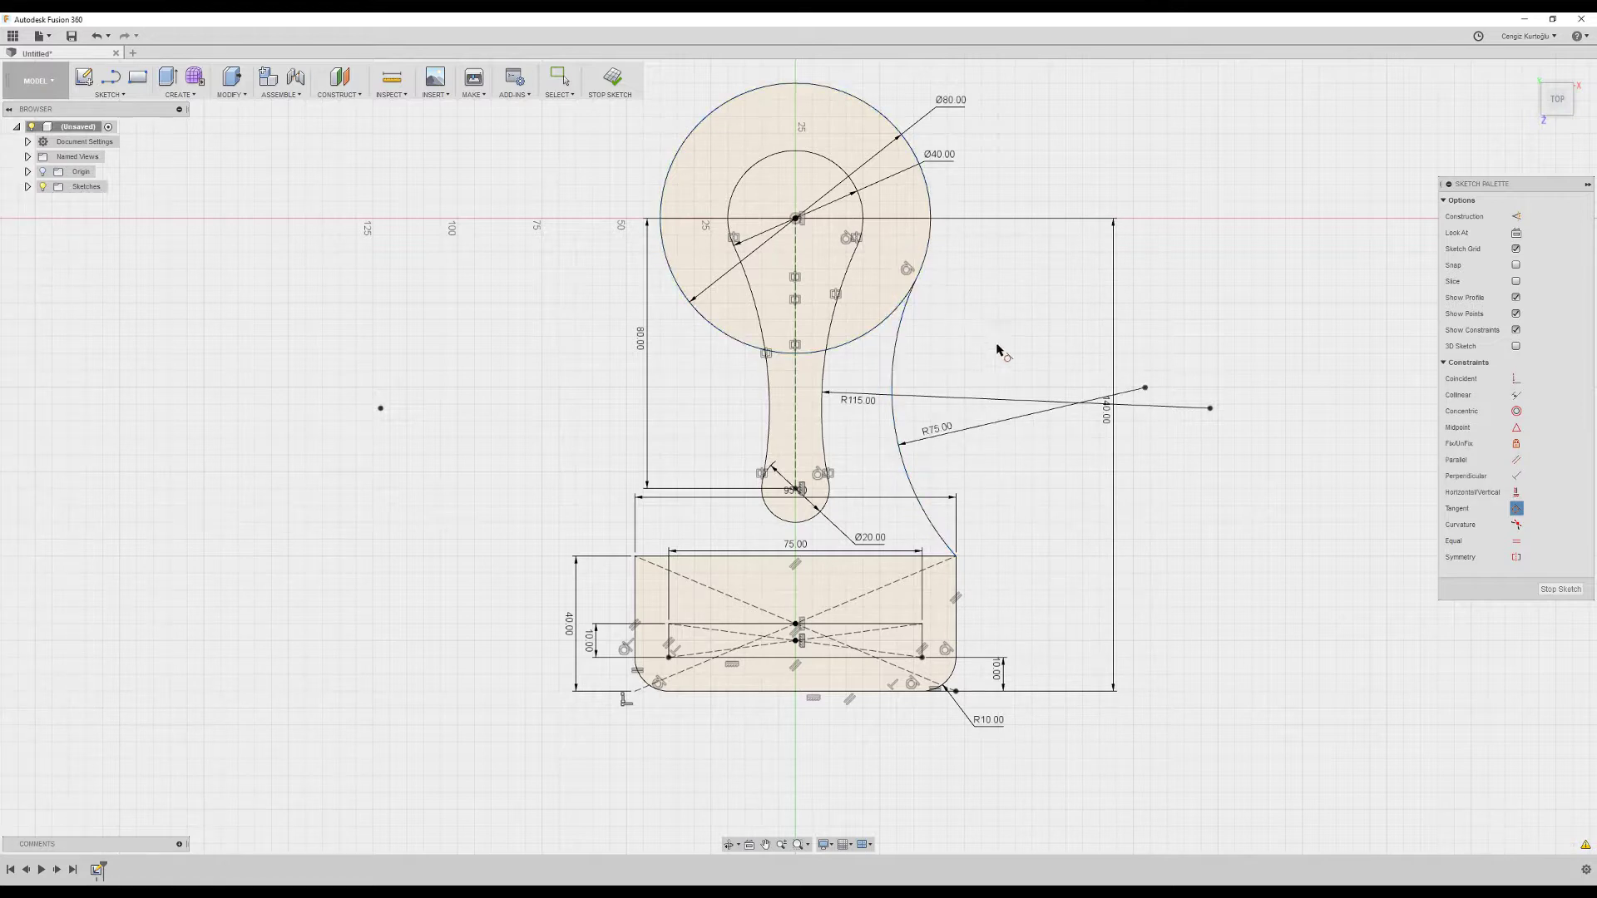
key("alt+Tab")
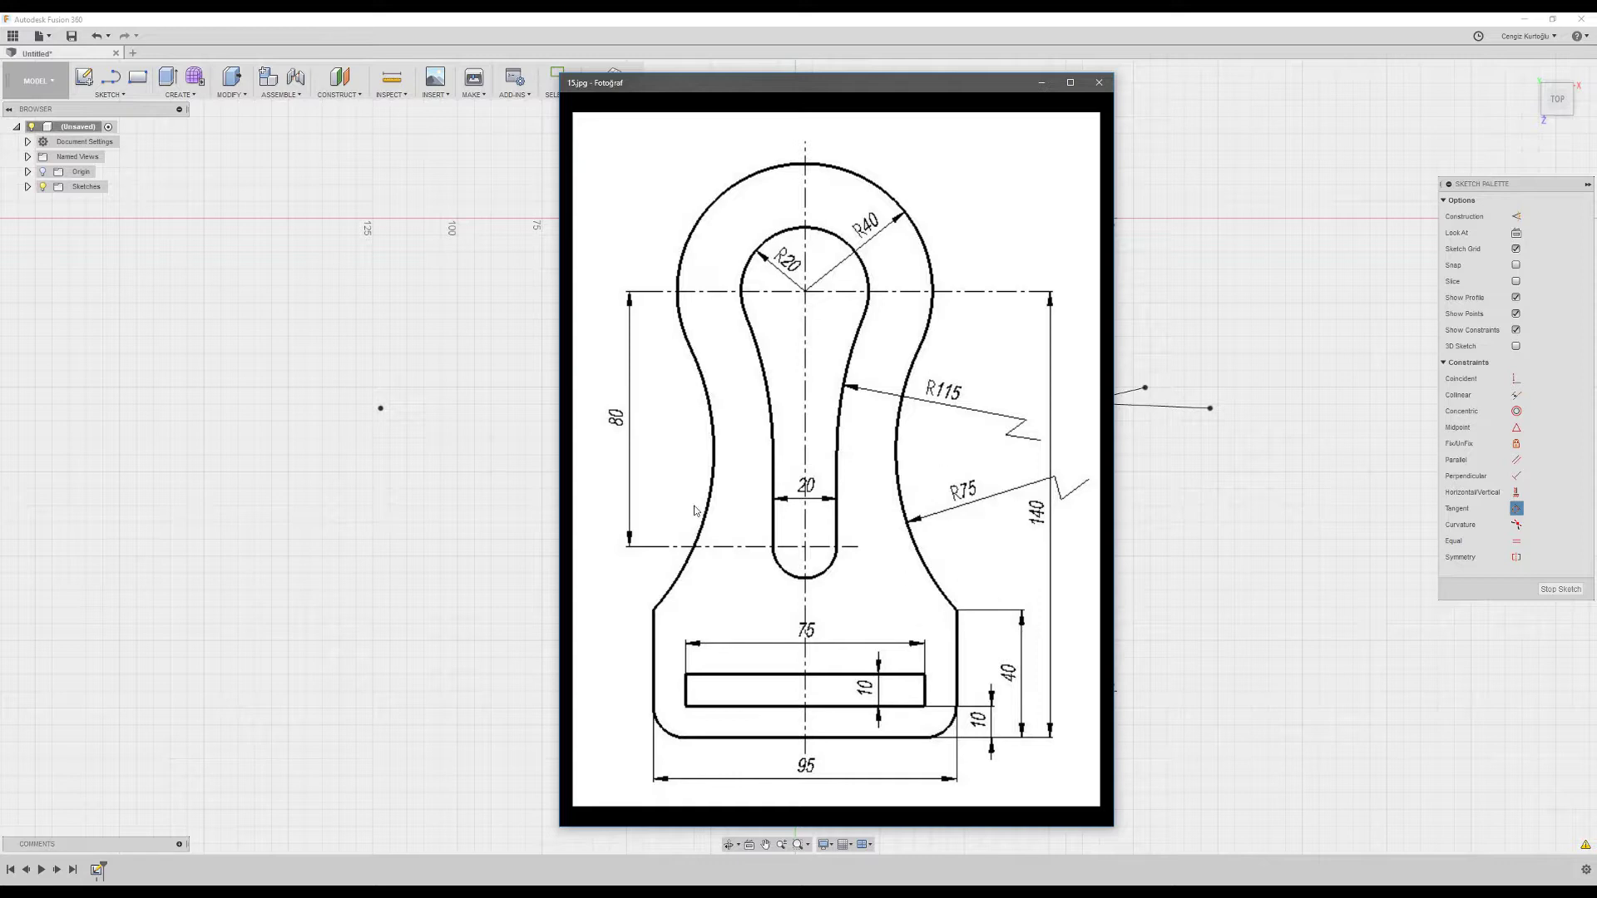
- Mirror the R75 arc across the vertical centre line to create the left side
key("alt+Tab")
scroll(877, 474, "up", 1)
scroll(877, 478, "up", 1)
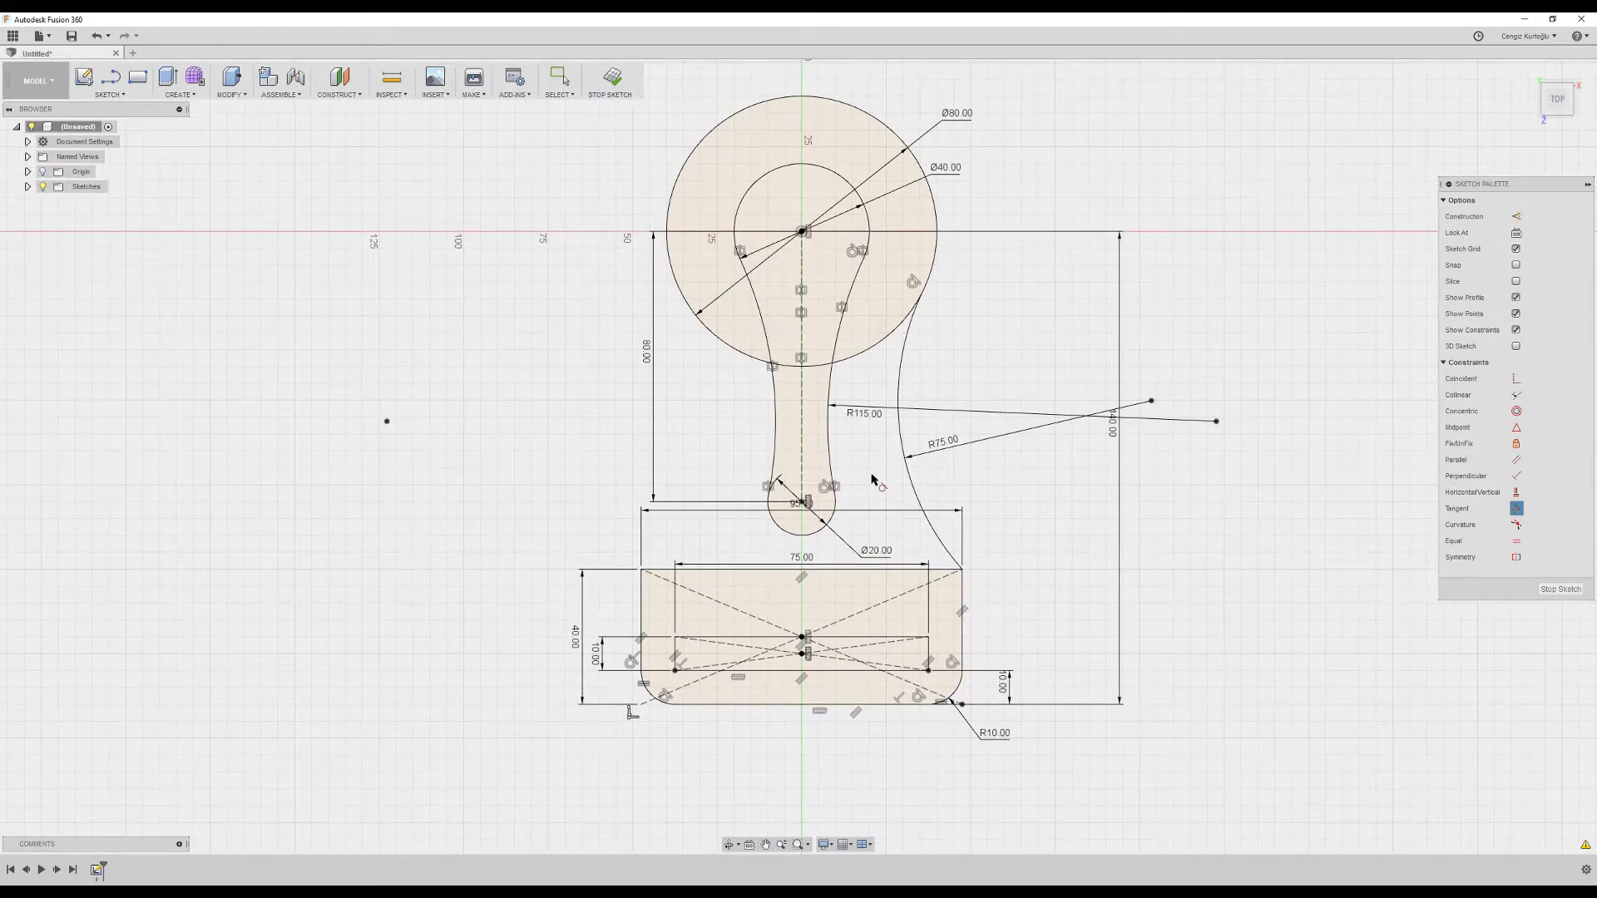
type("smir")
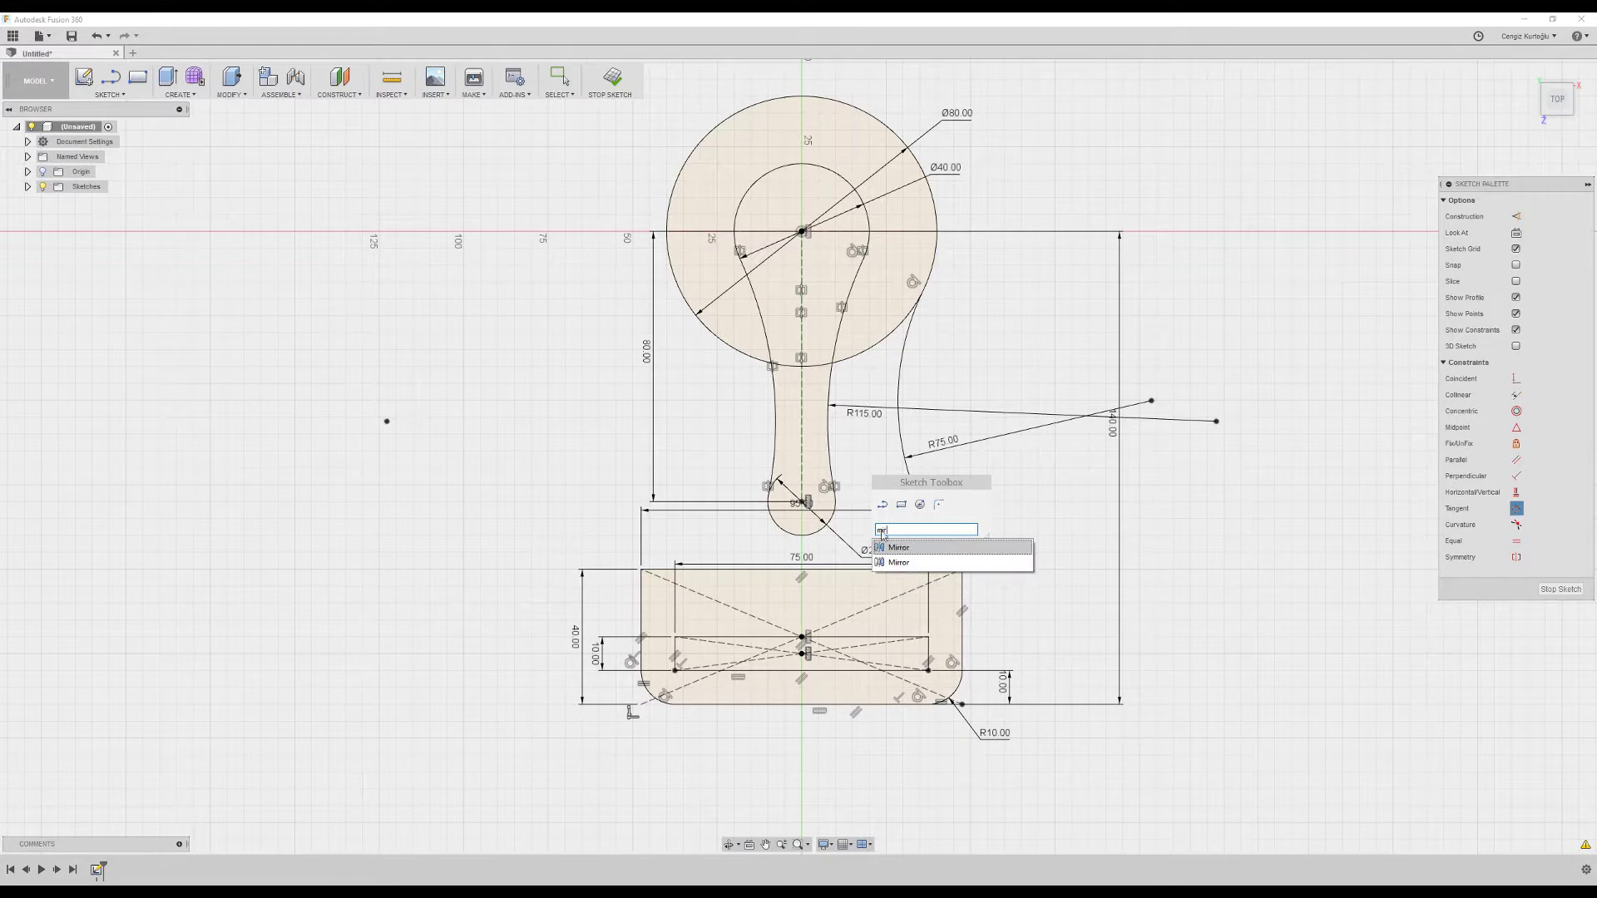
left_click(888, 550)
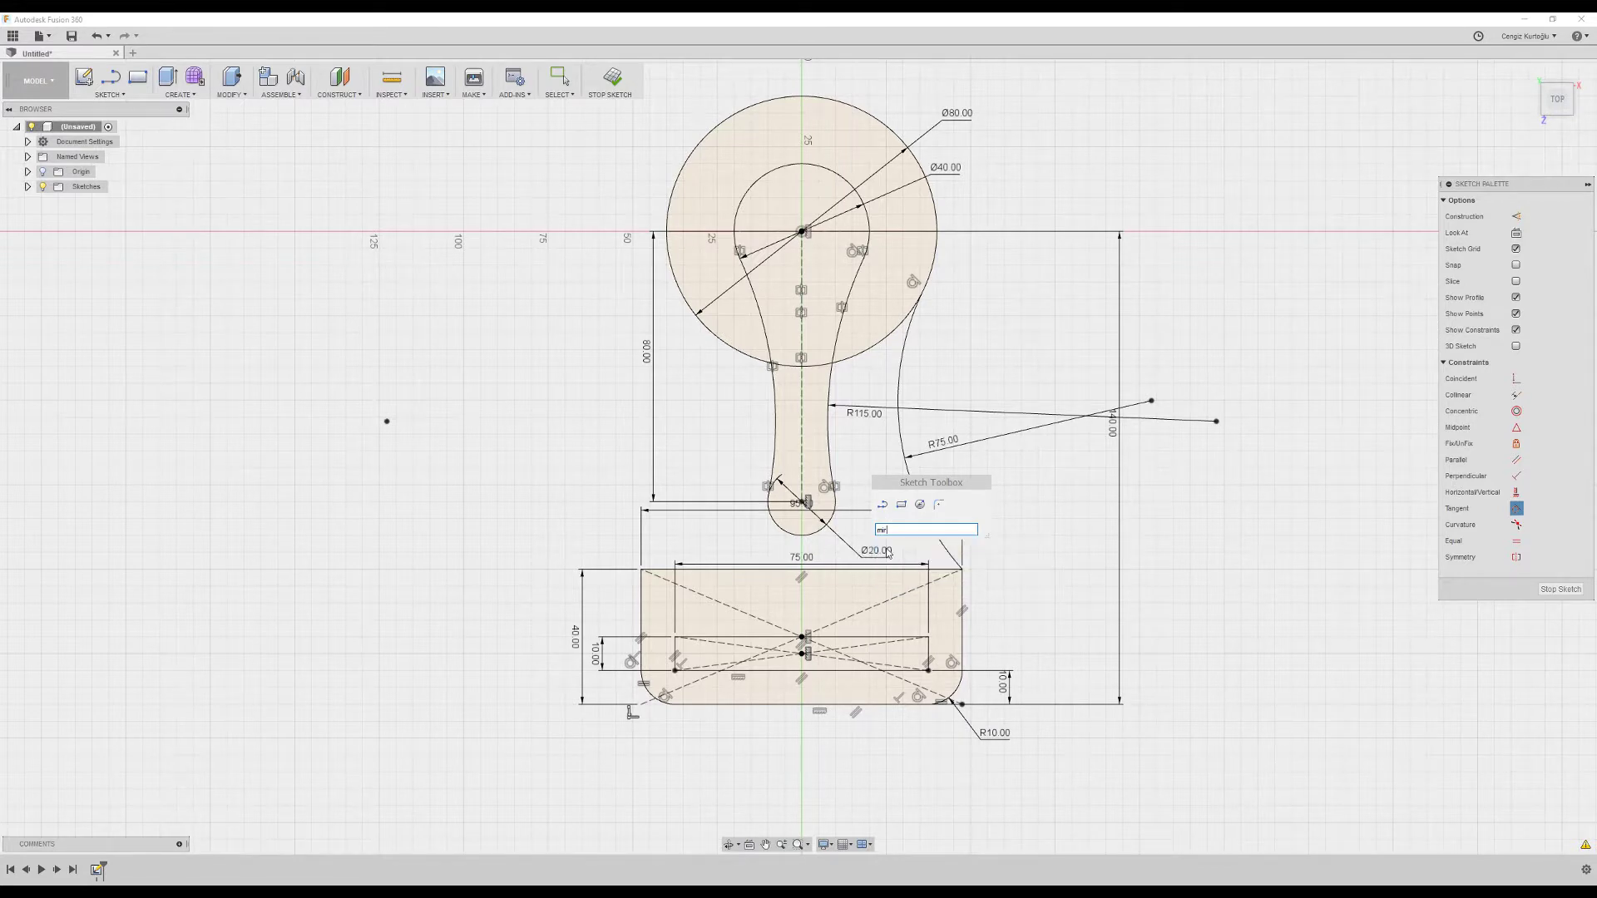
left_click(907, 363)
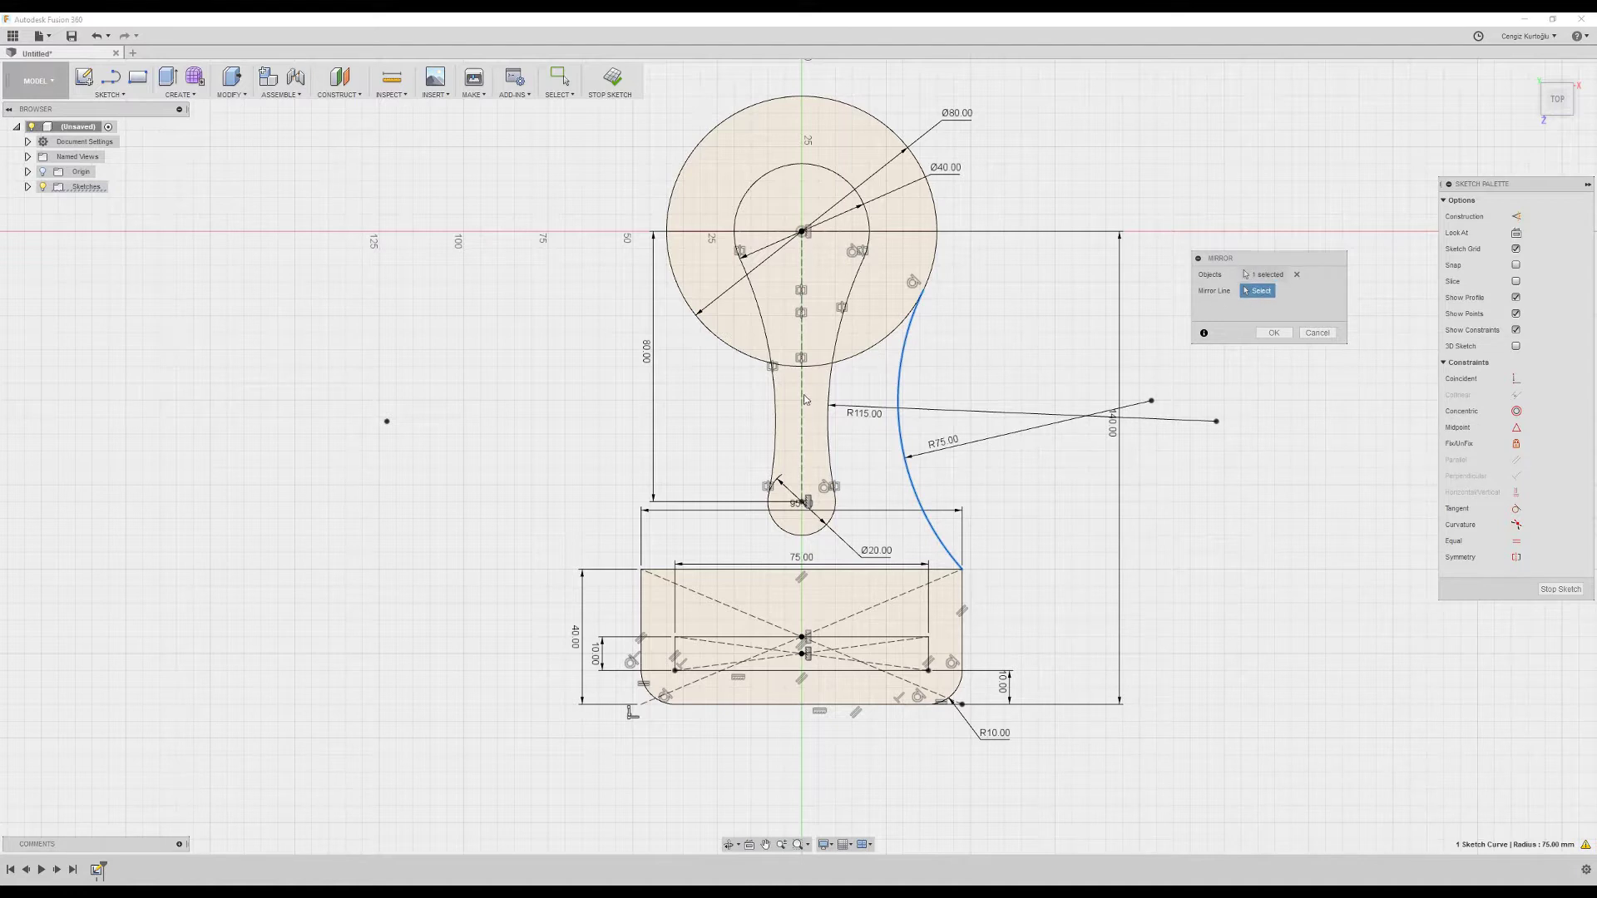
left_click(803, 396)
left_click(1273, 332)
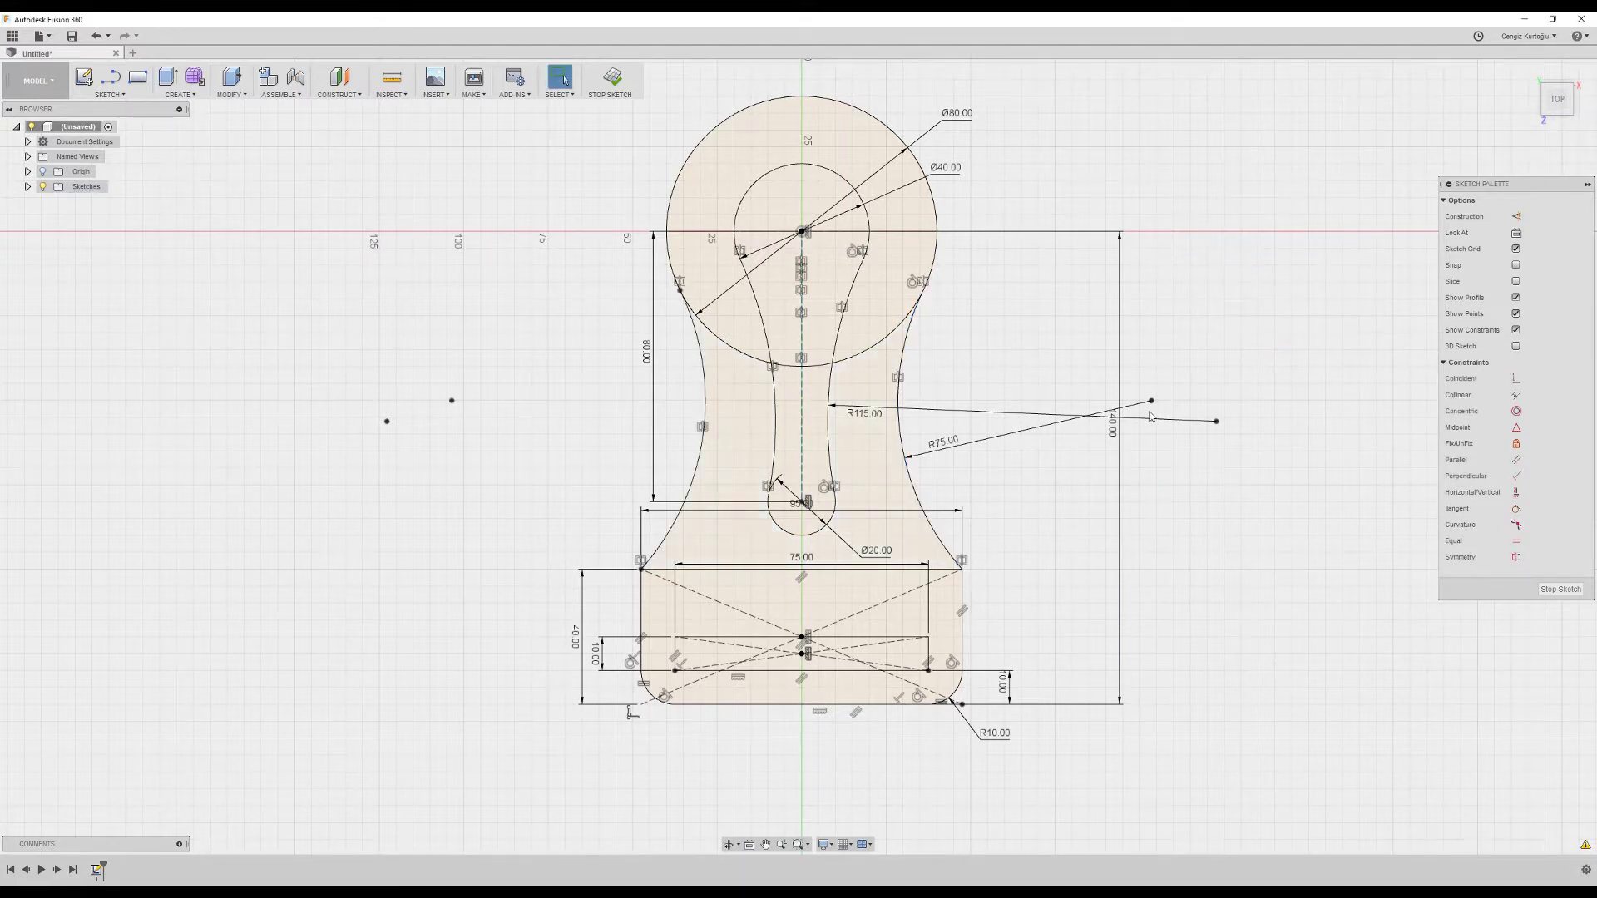
- Check the middle region is a closed profile and select the 95 mm base line
left_click(709, 546)
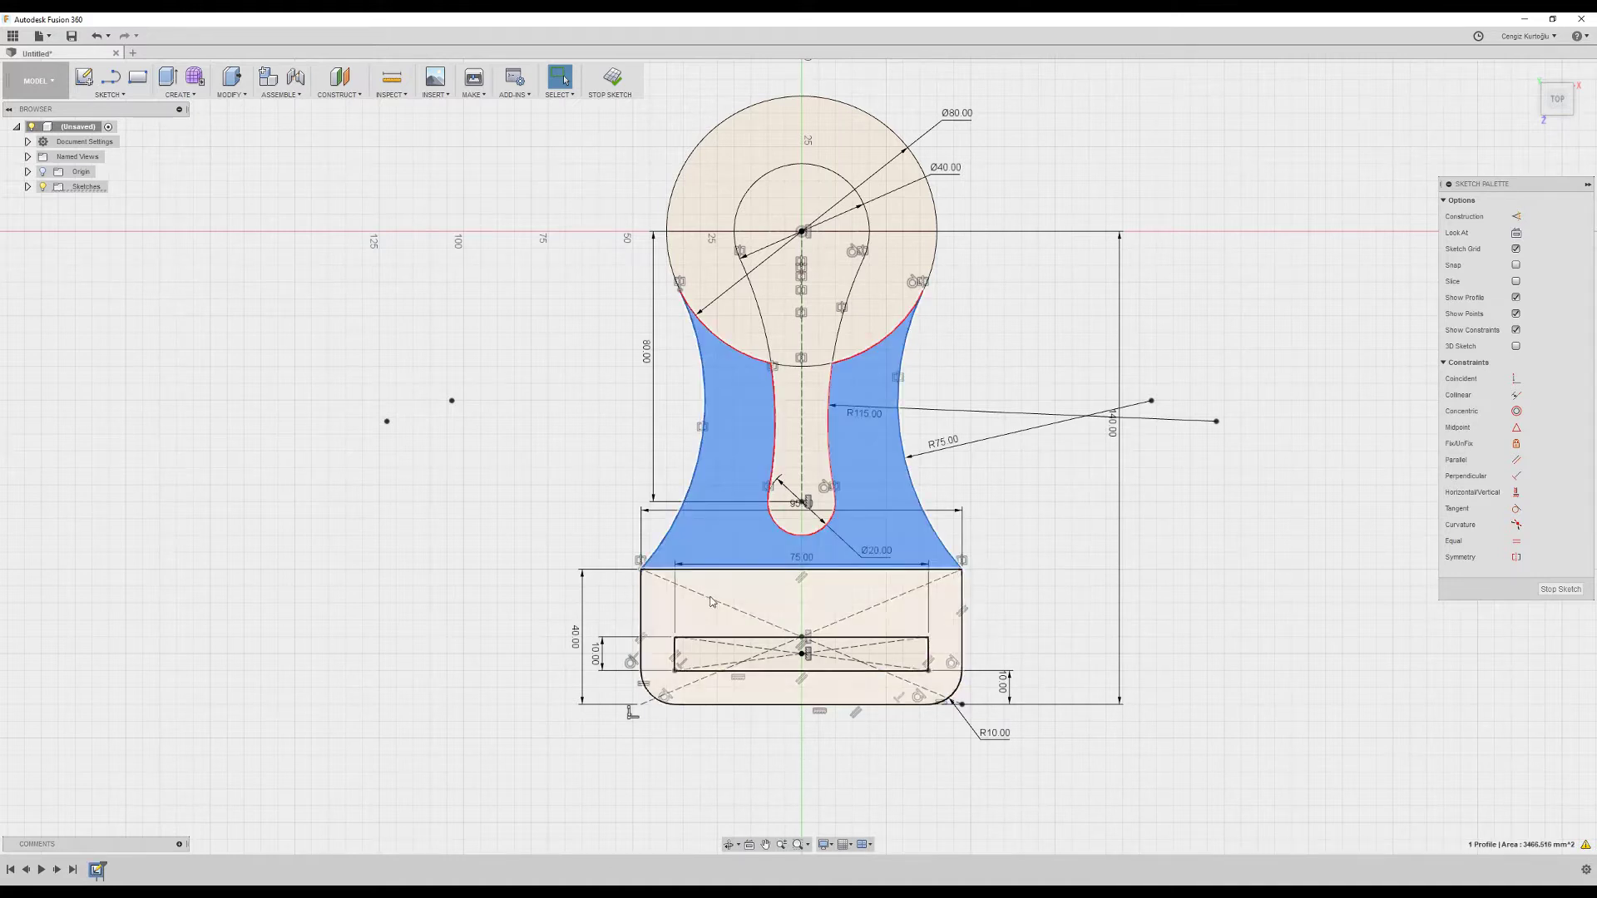
left_click(671, 569)
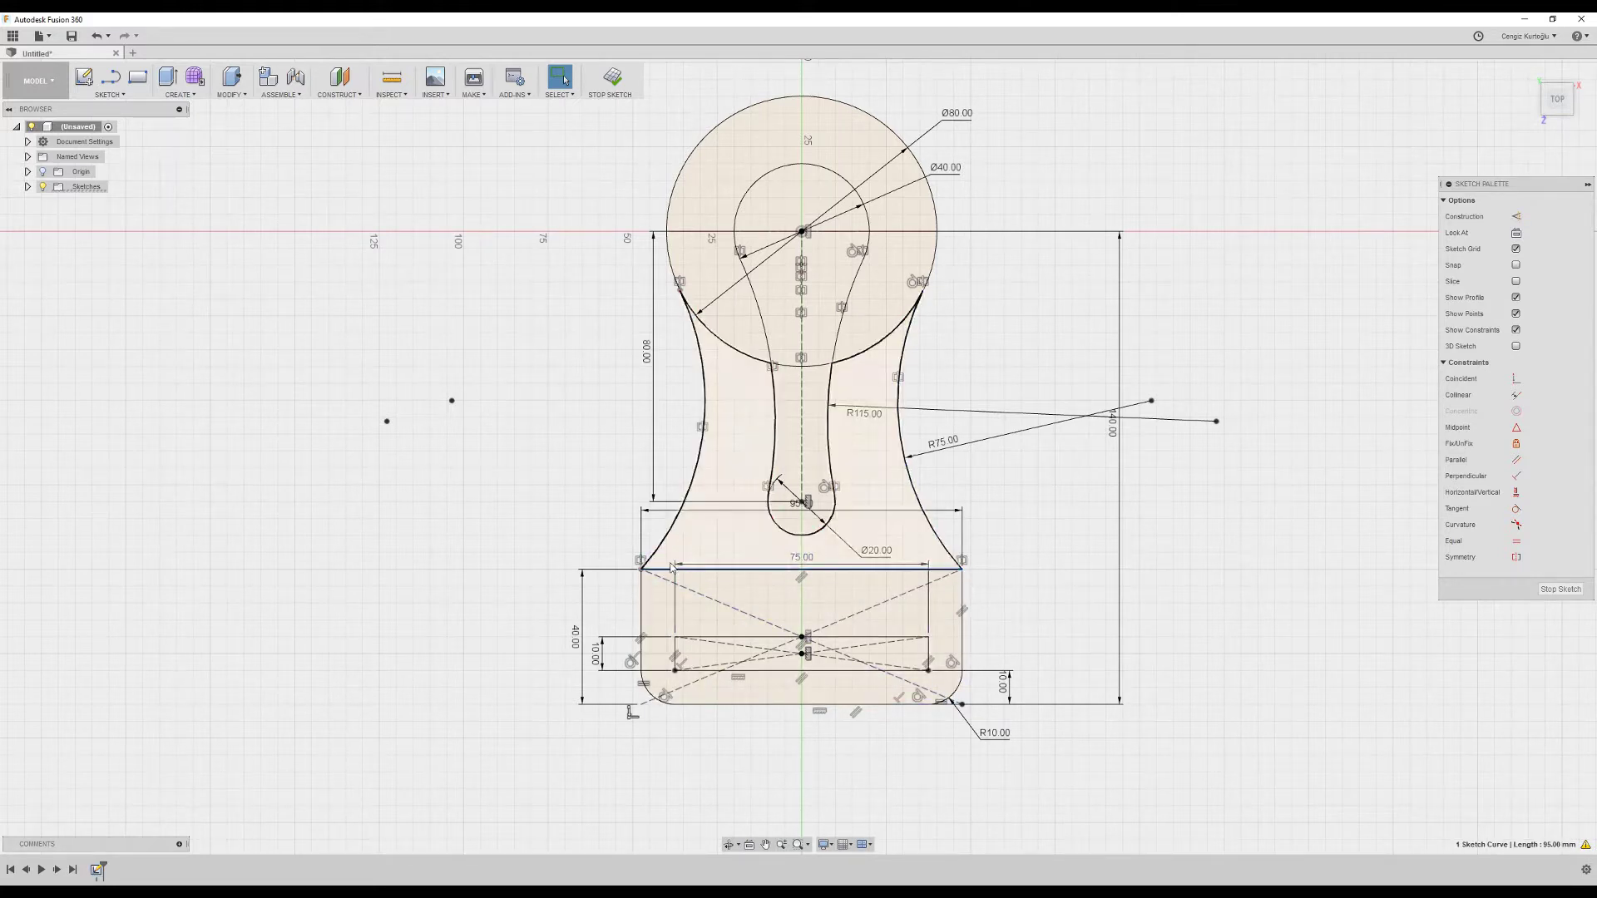
key("alt+Tab")
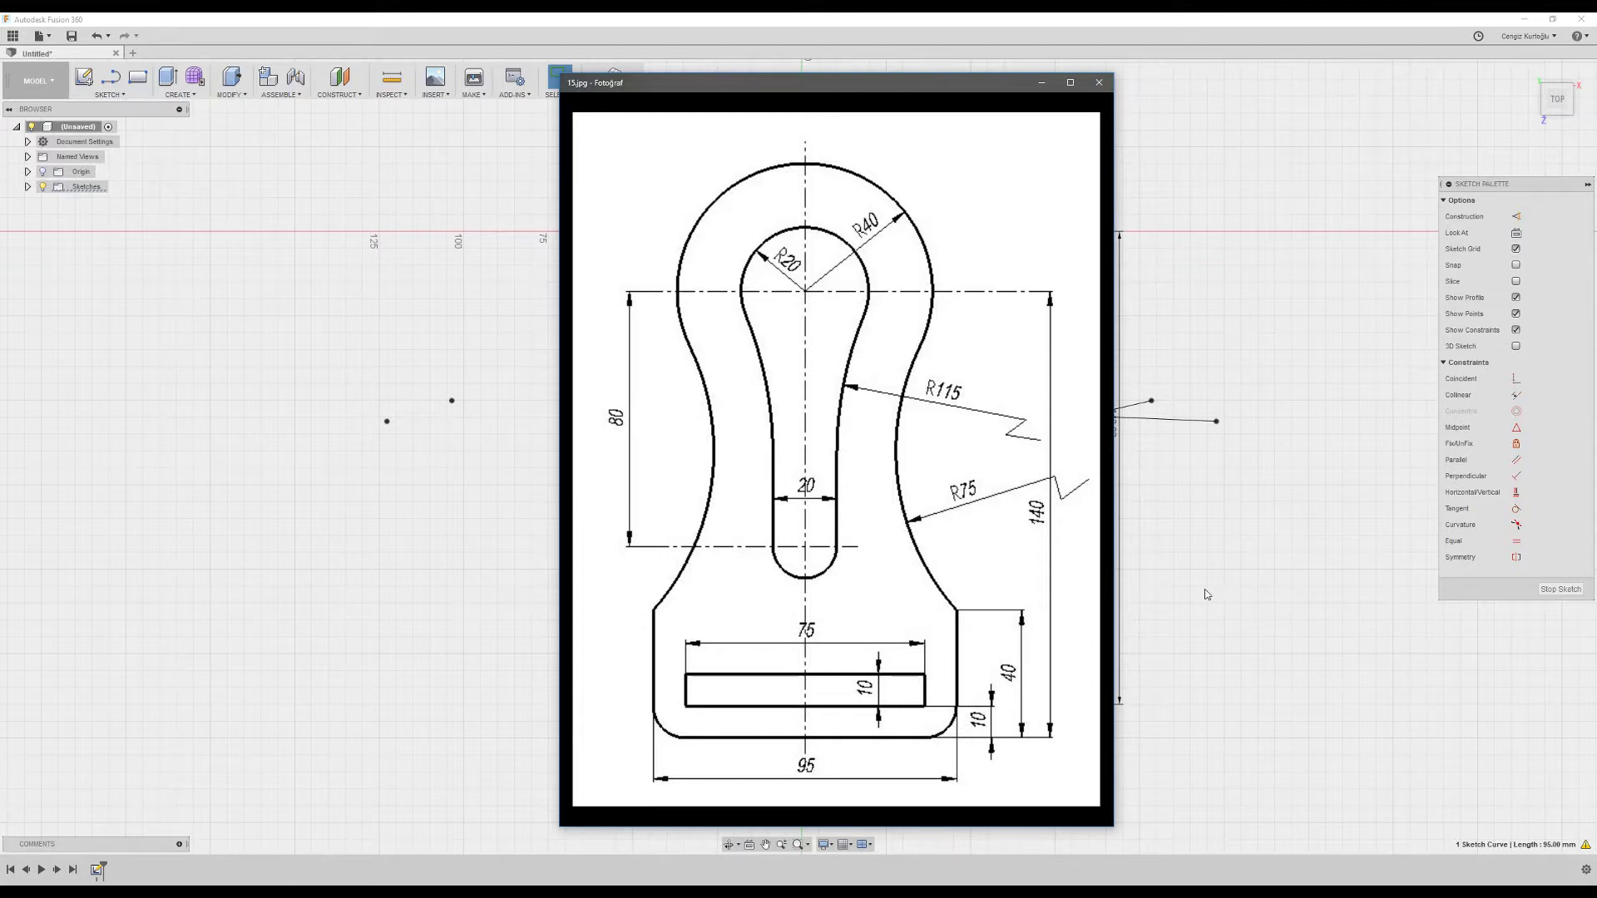
- Check the outer outline profile, cancel the unfinished line, and drag the right R75 arc
key("alt+Tab")
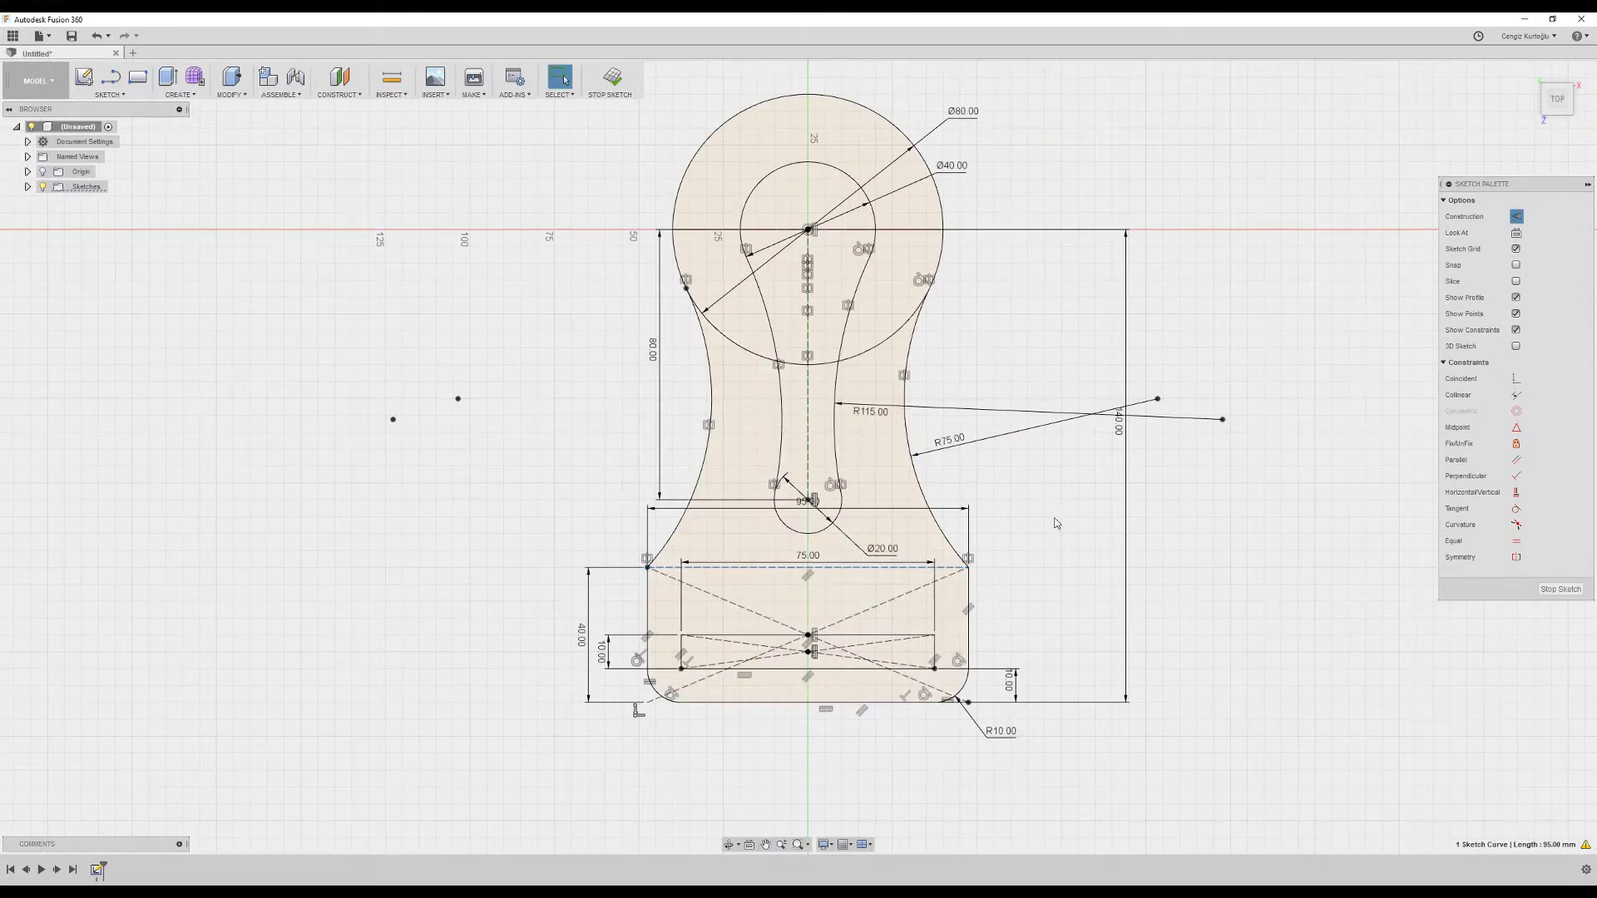
left_click(836, 589)
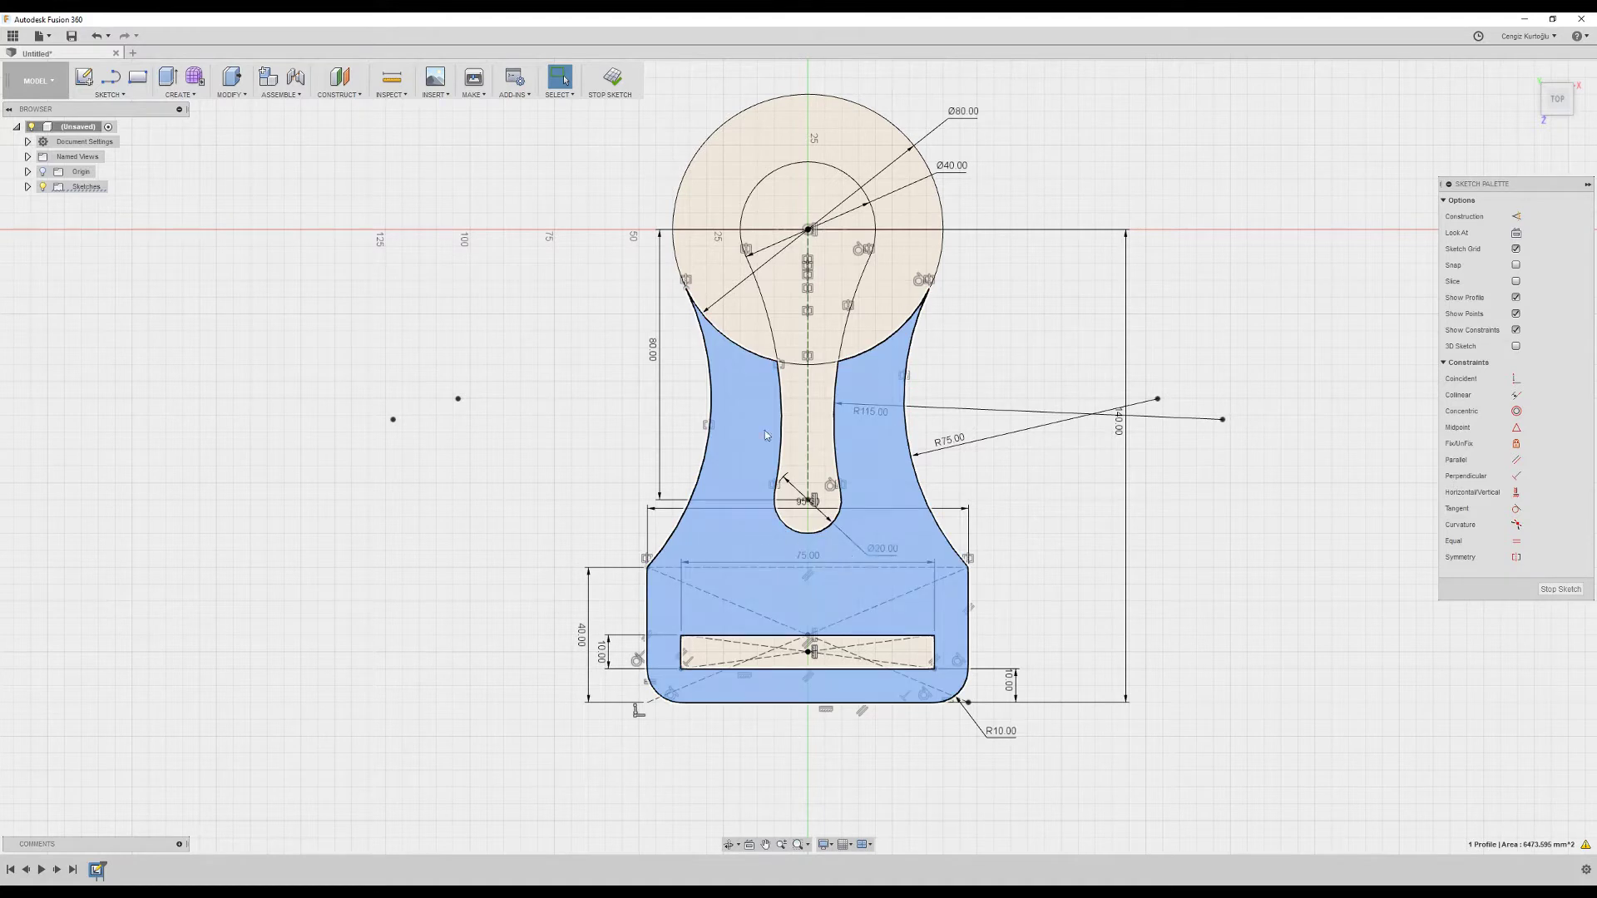
key("alt+Tab")
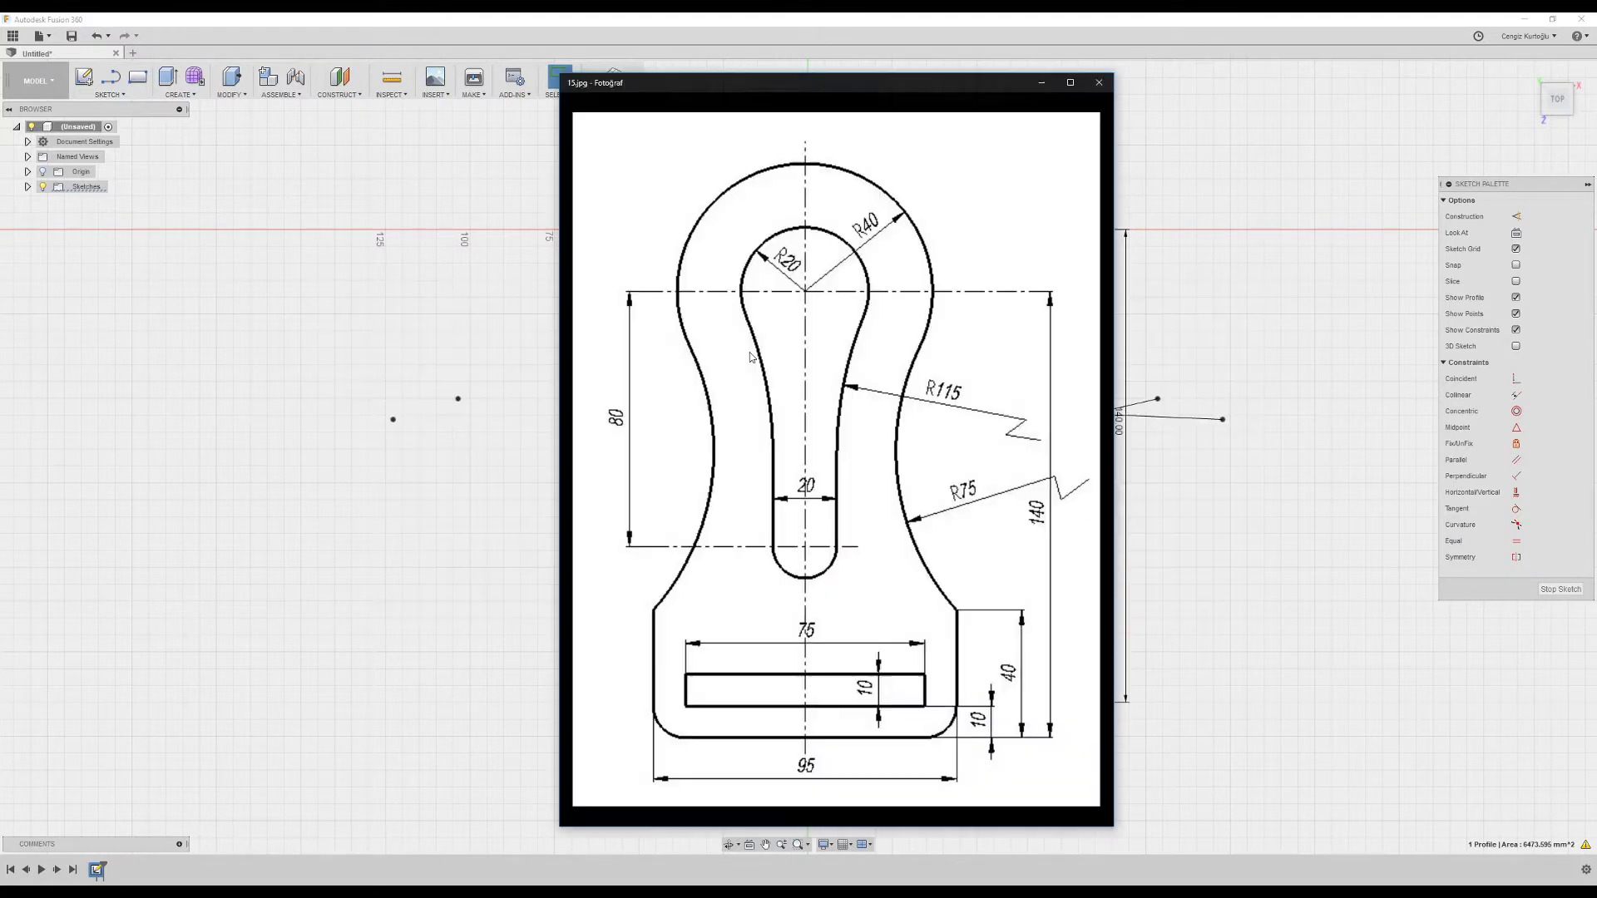
key("alt+Tab")
left_click(971, 361)
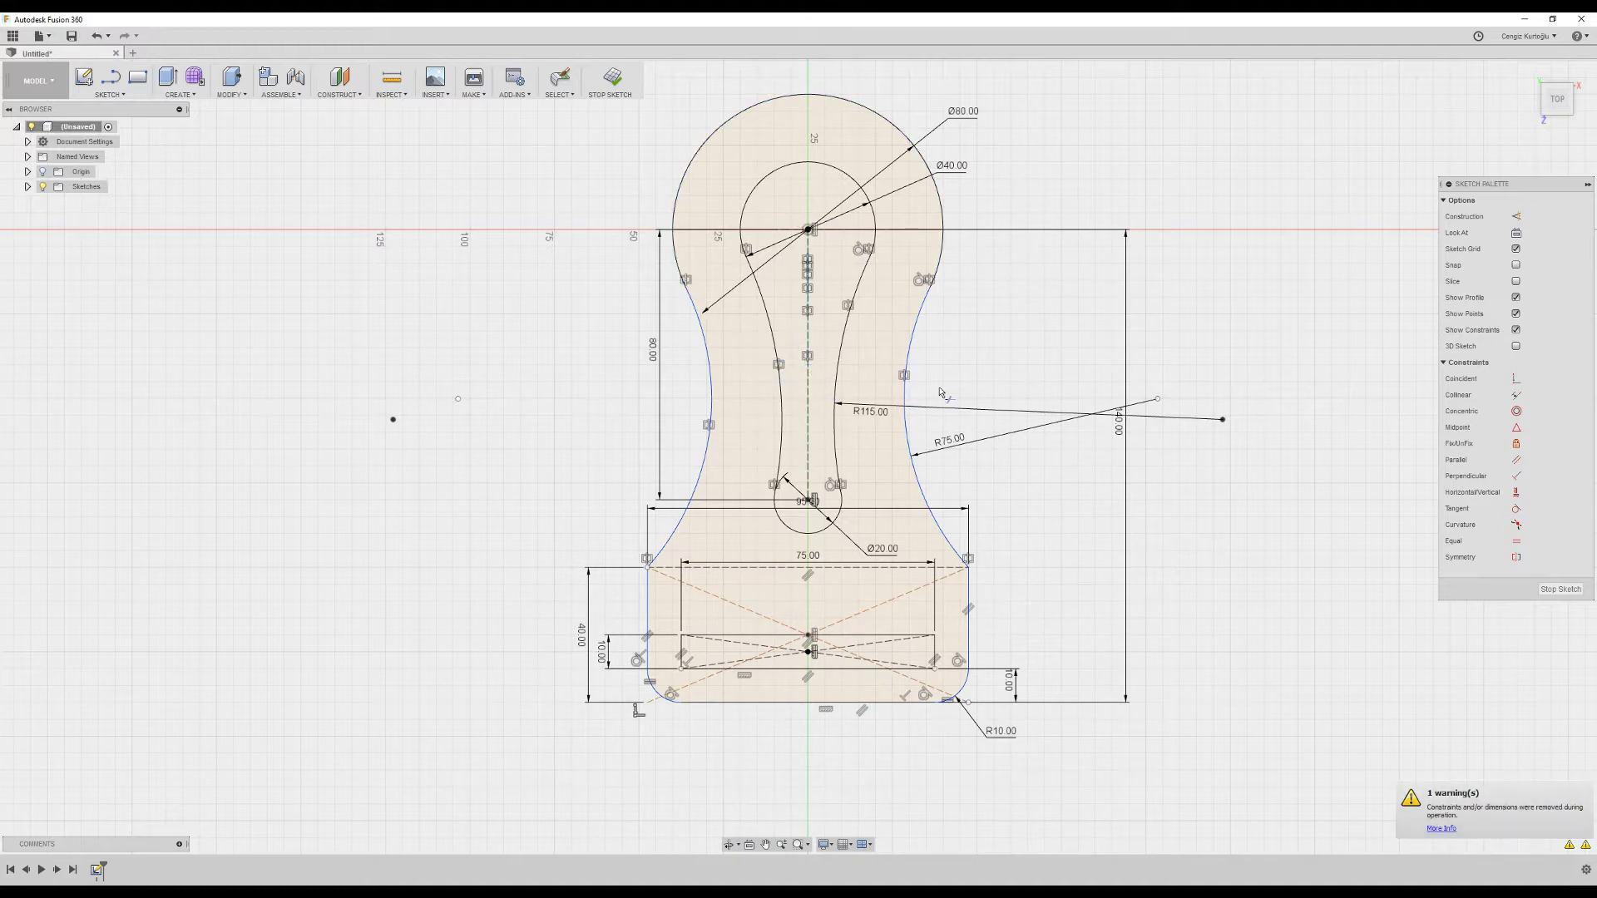
key("Escape")
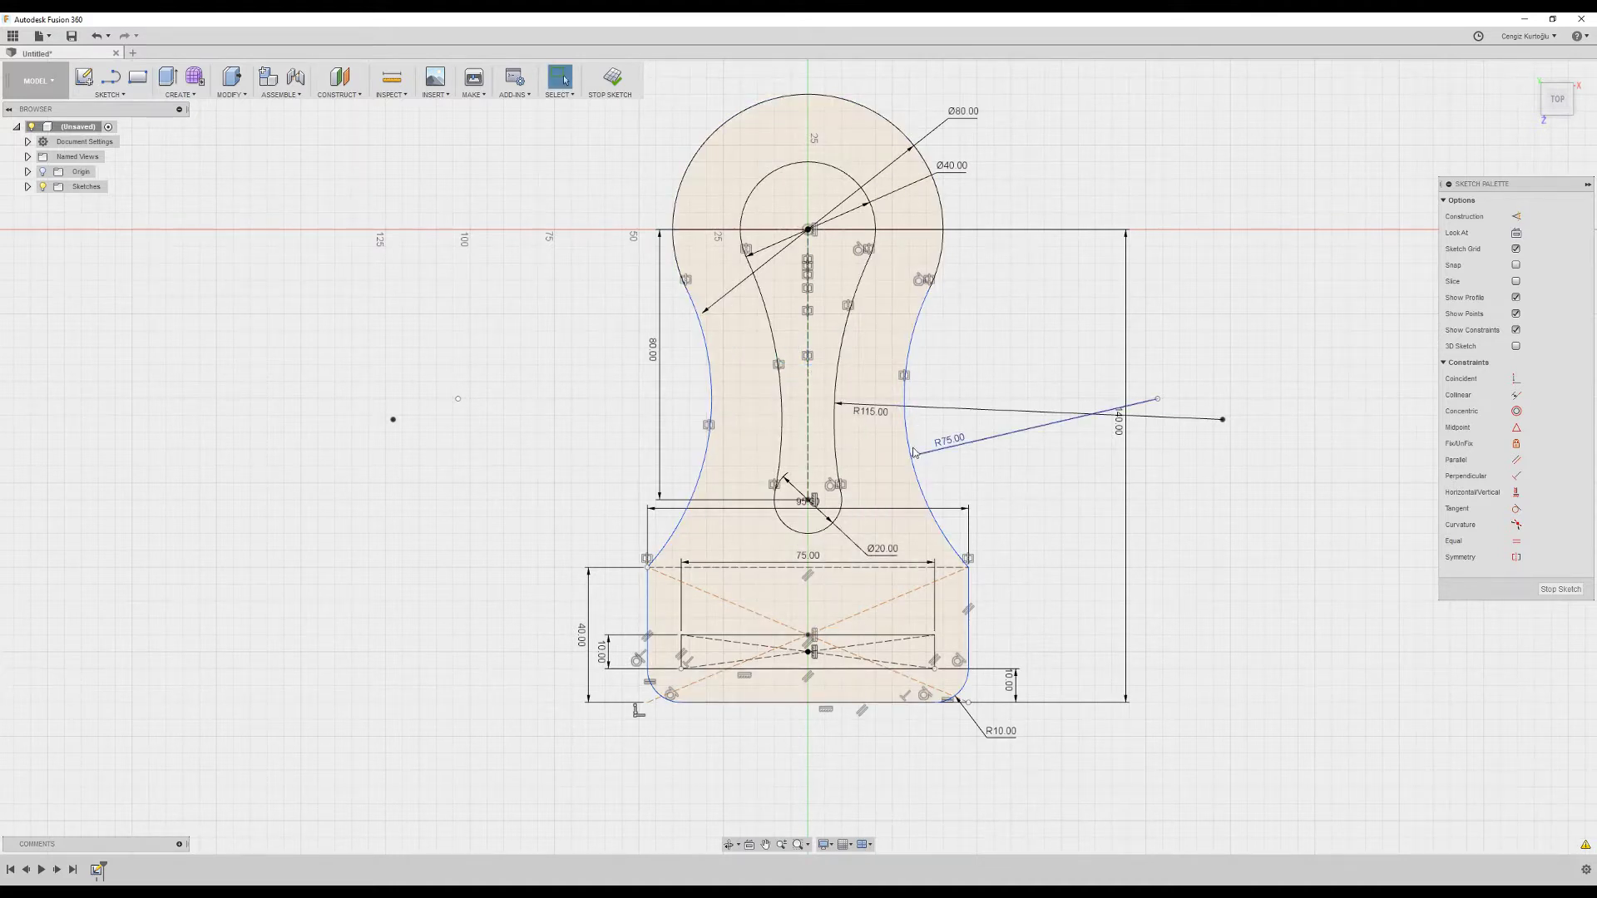
left_click_drag(920, 443, 911, 447)
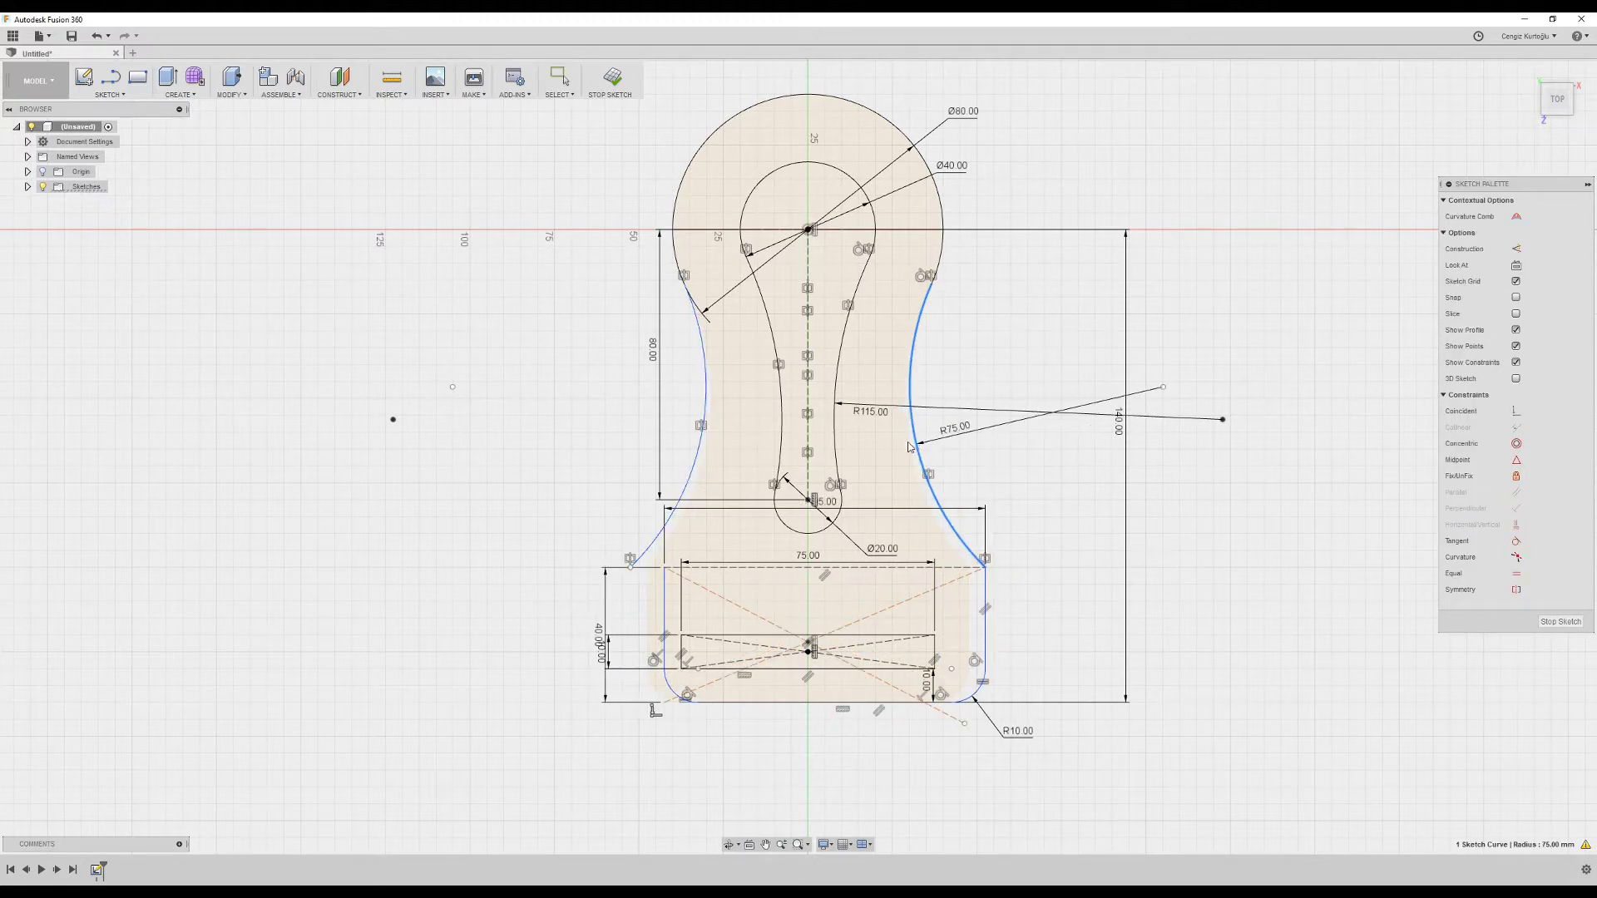
key("ctrl+z")
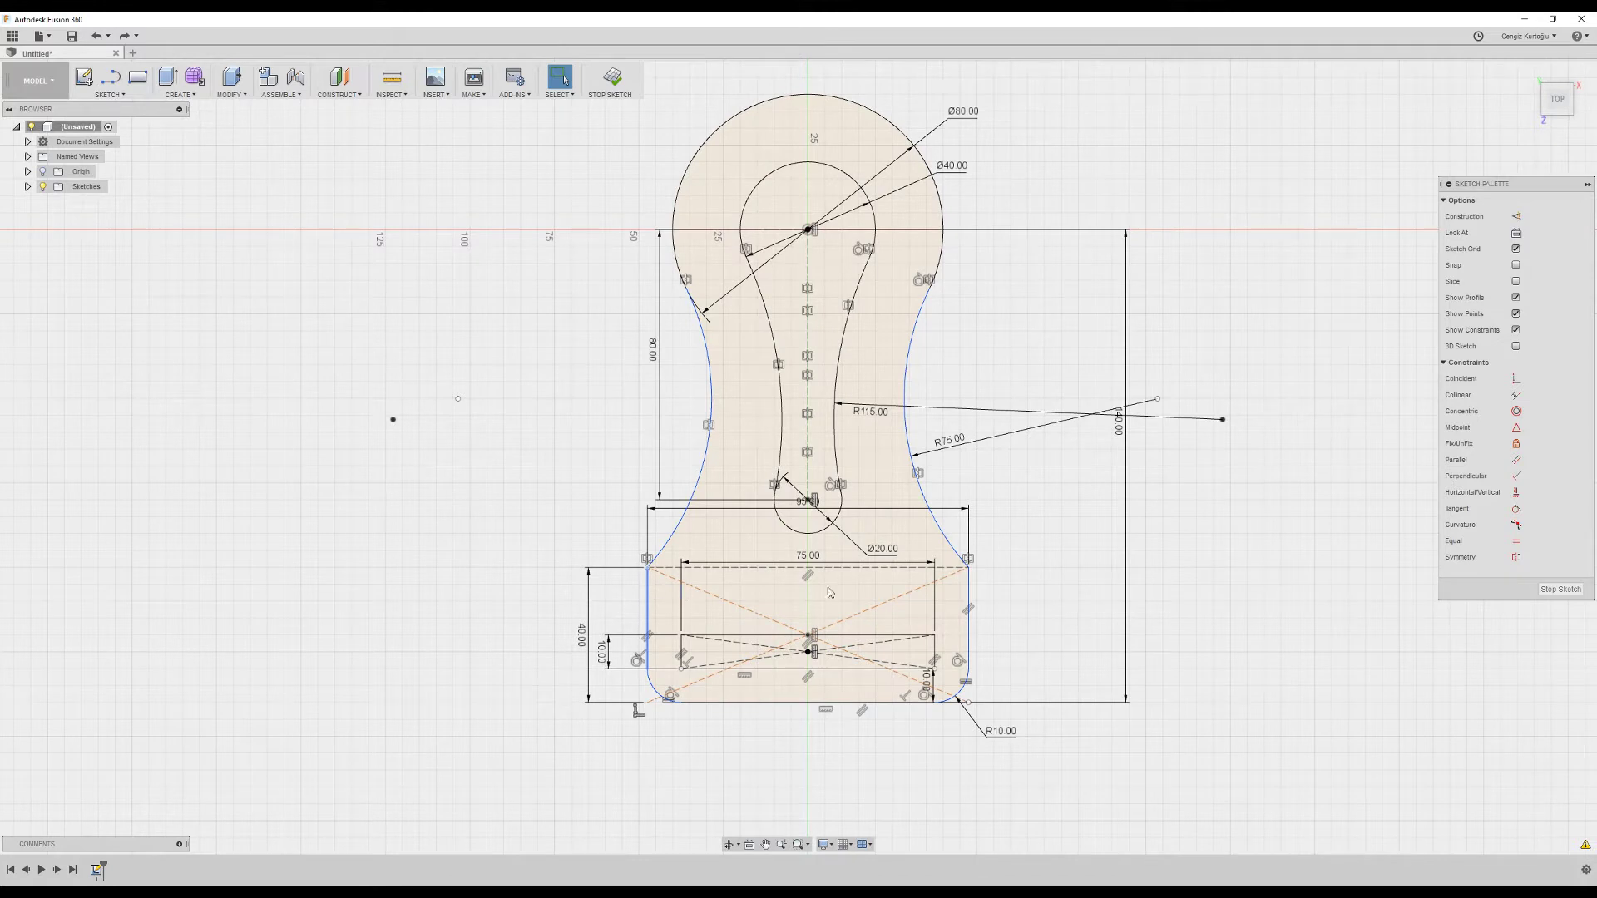
left_click(1517, 379)
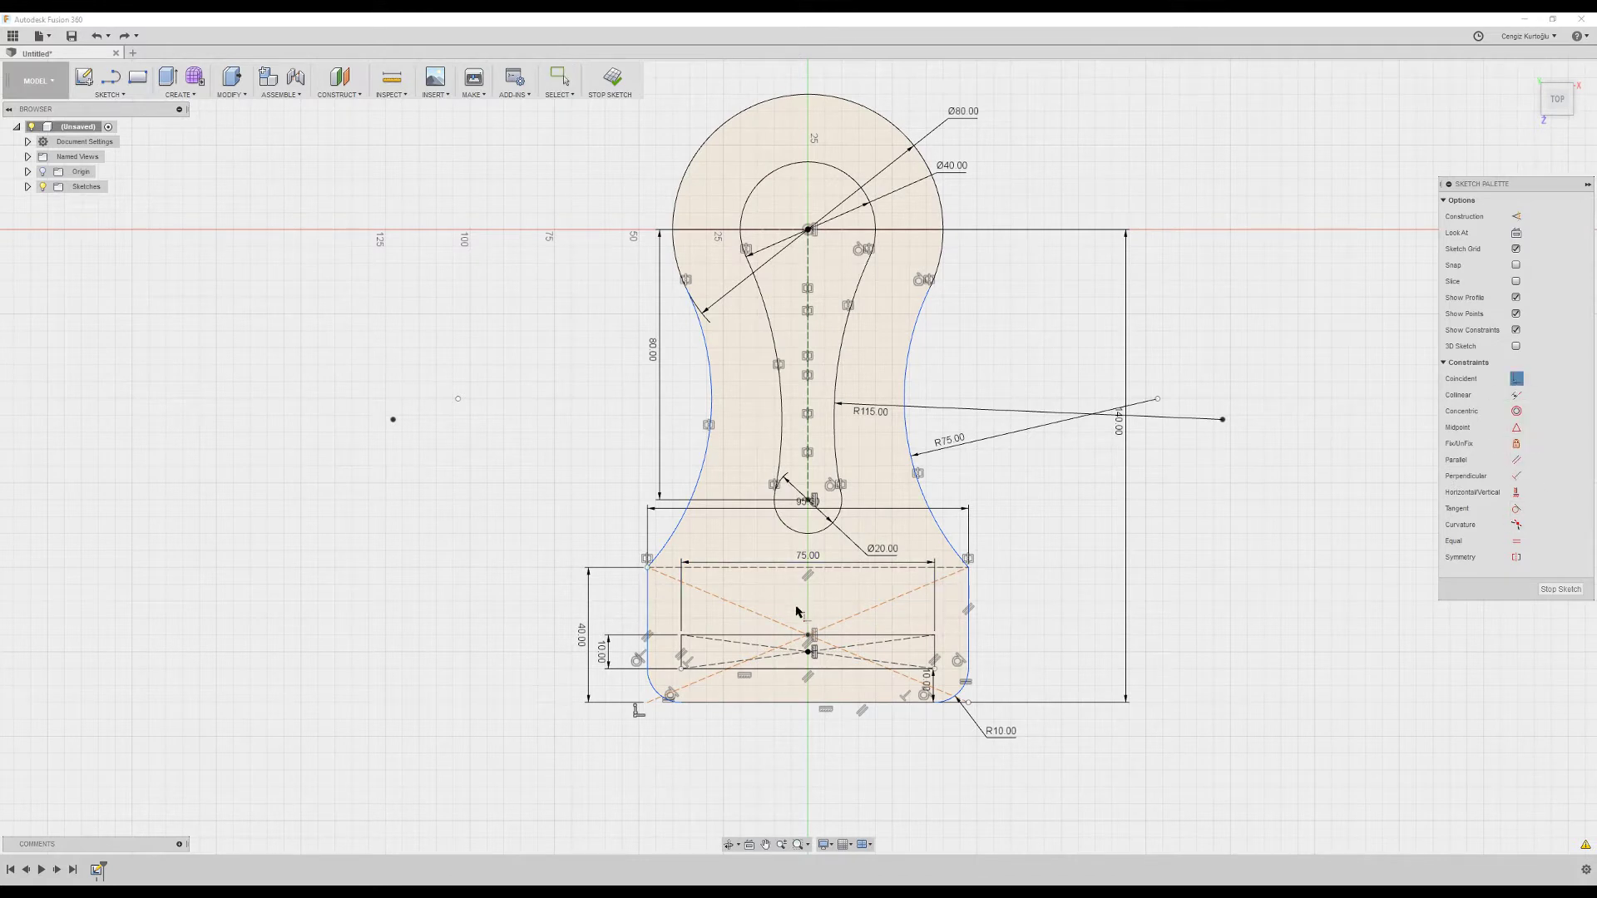
left_click(648, 569)
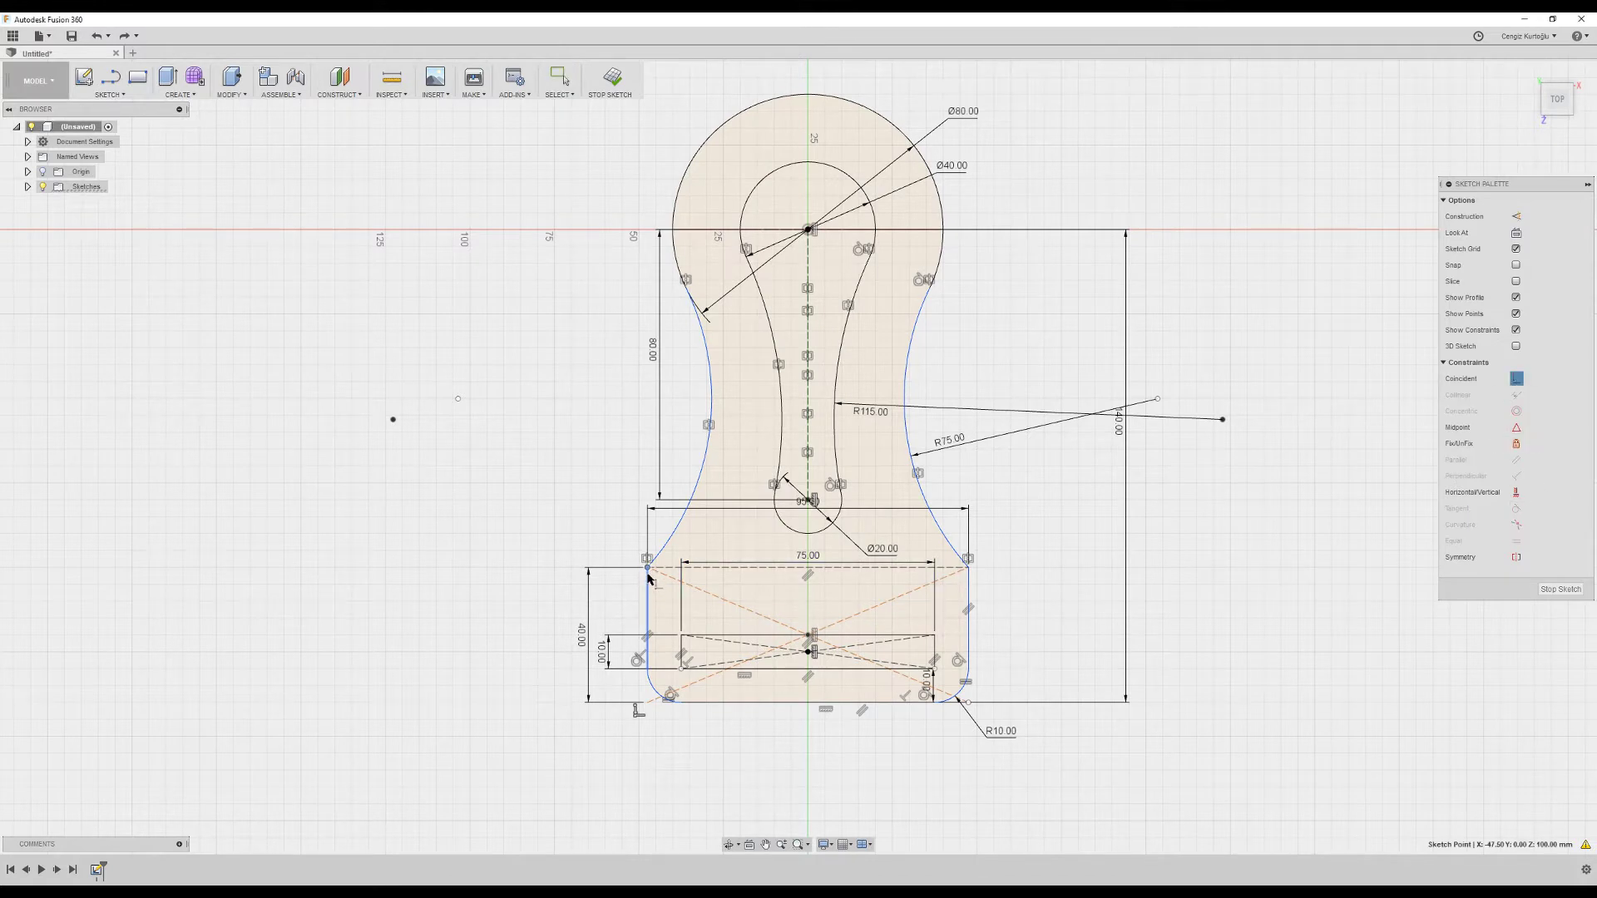
left_click(666, 566)
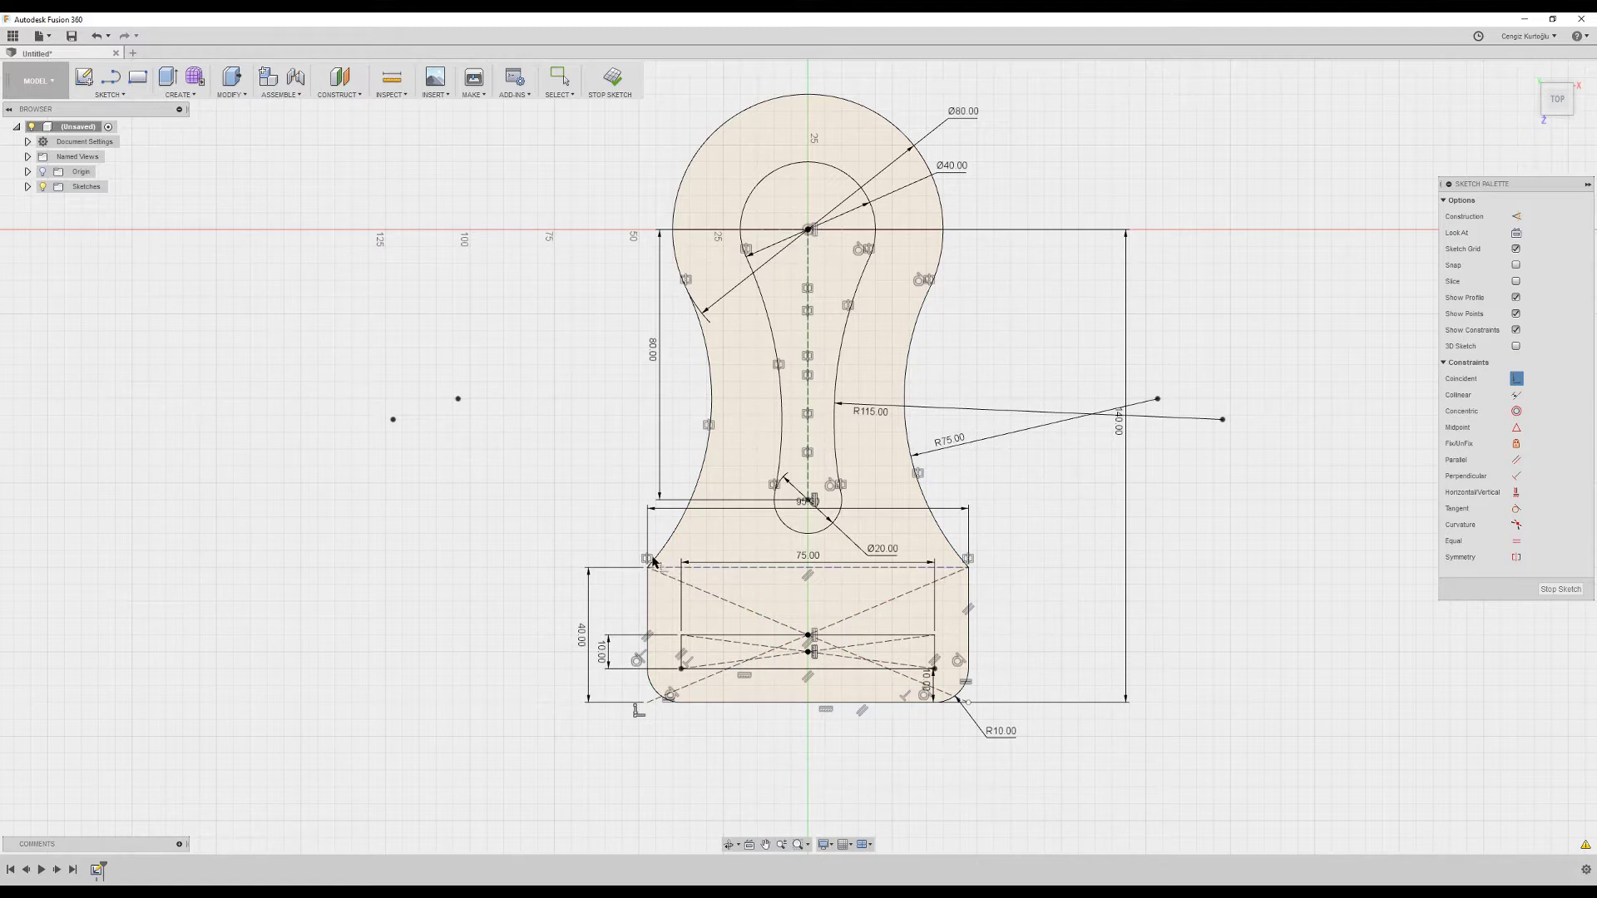
key("Escape")
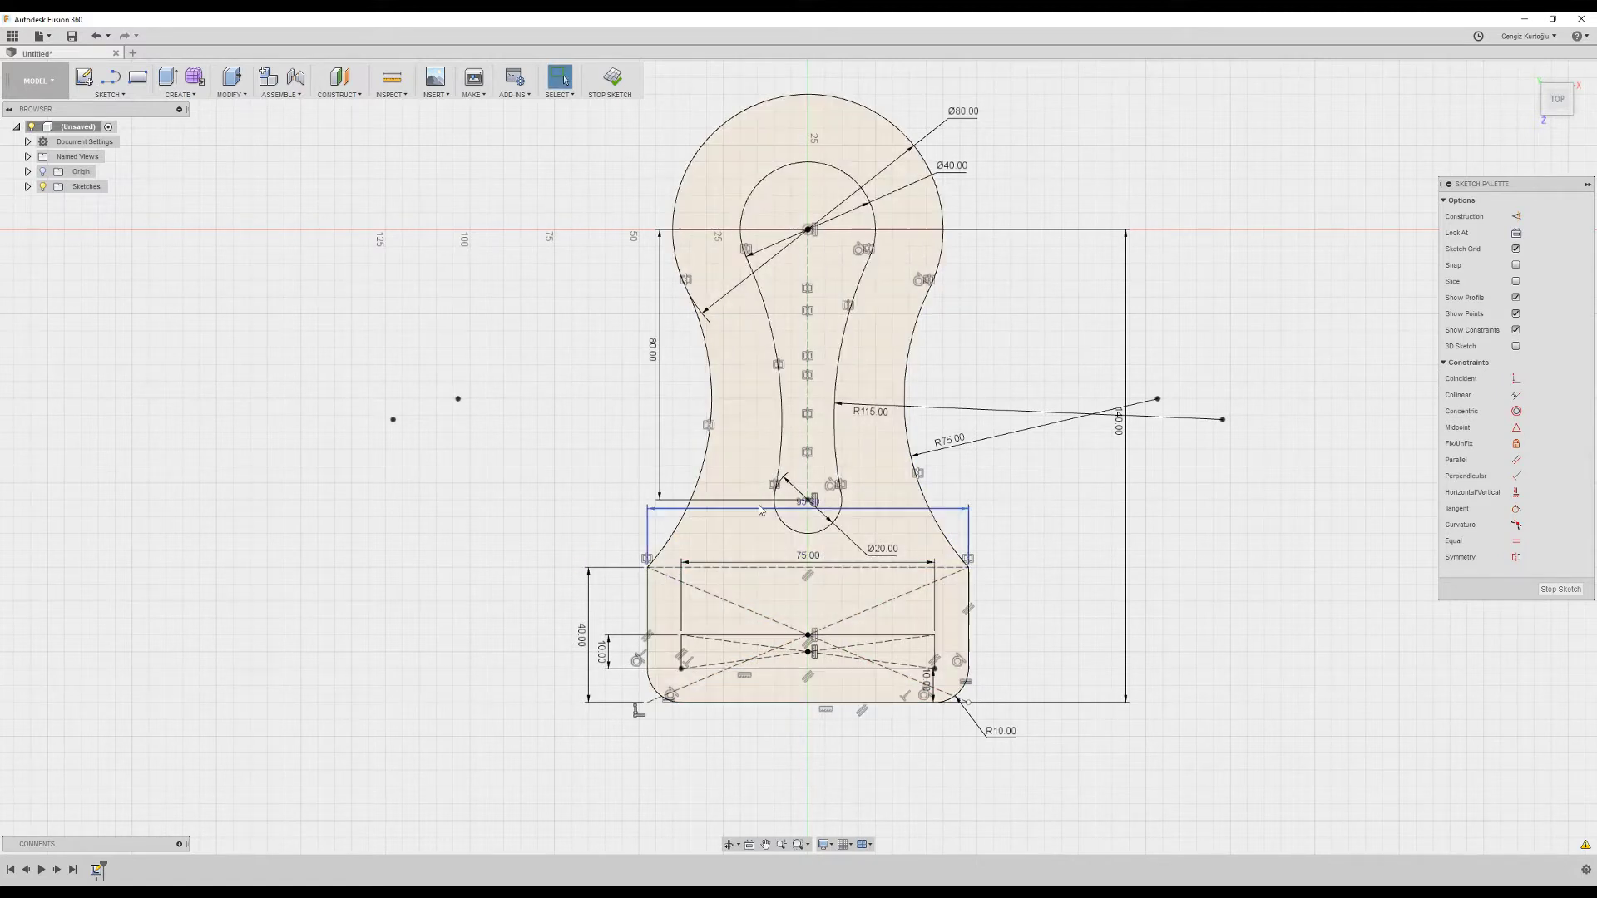
left_click_drag(803, 501, 830, 731)
left_click_drag(831, 793, 829, 791)
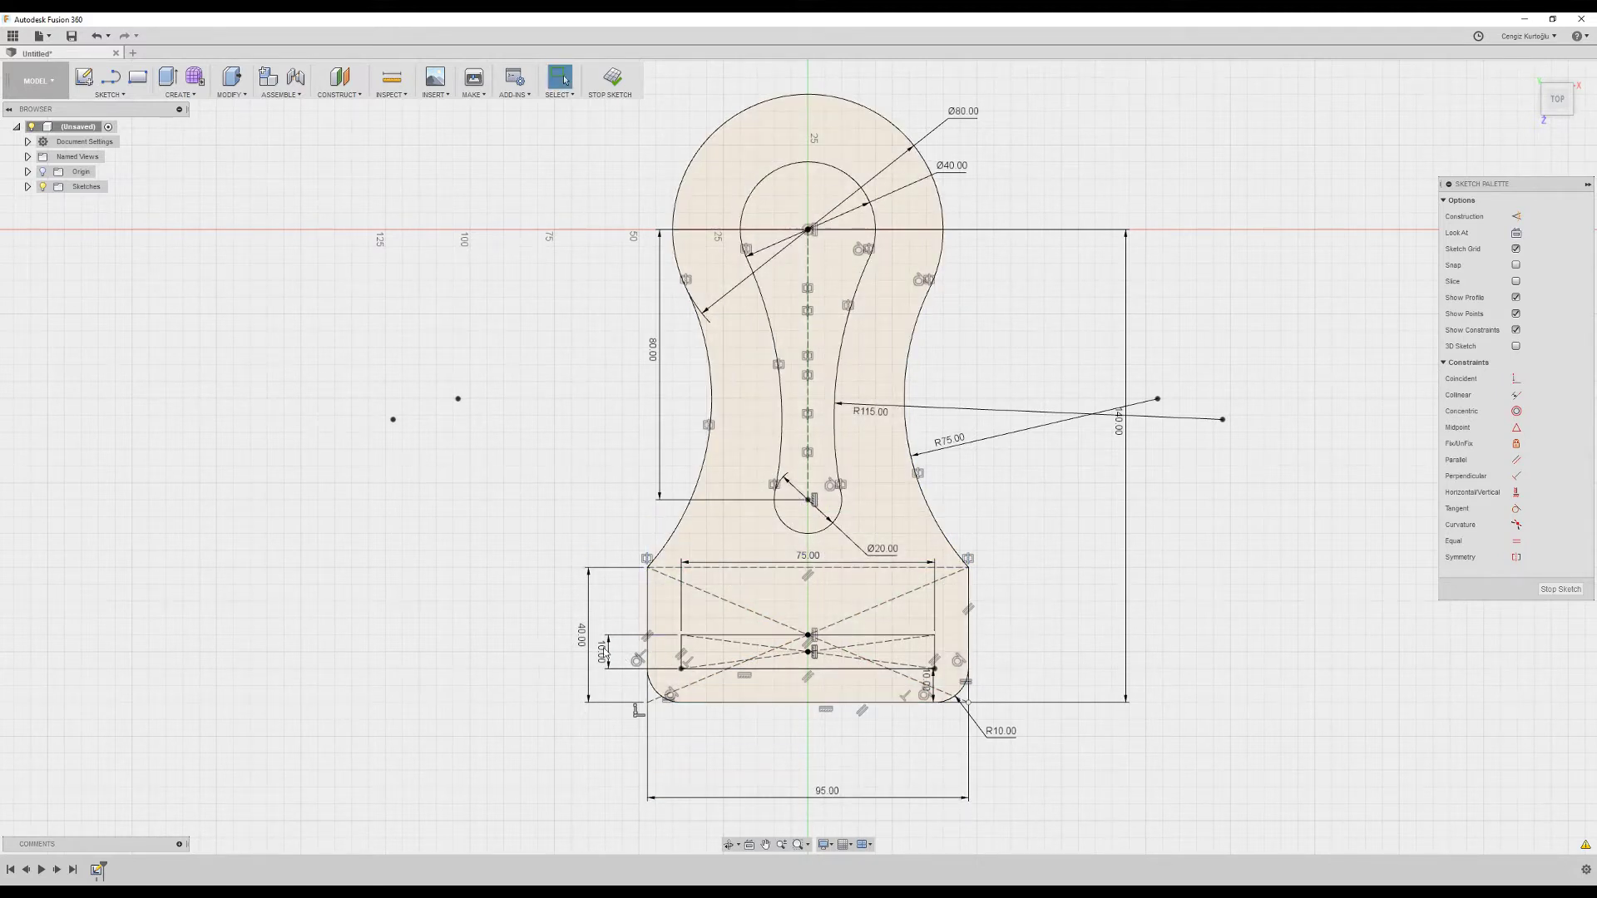
left_click_drag(715, 564, 726, 746)
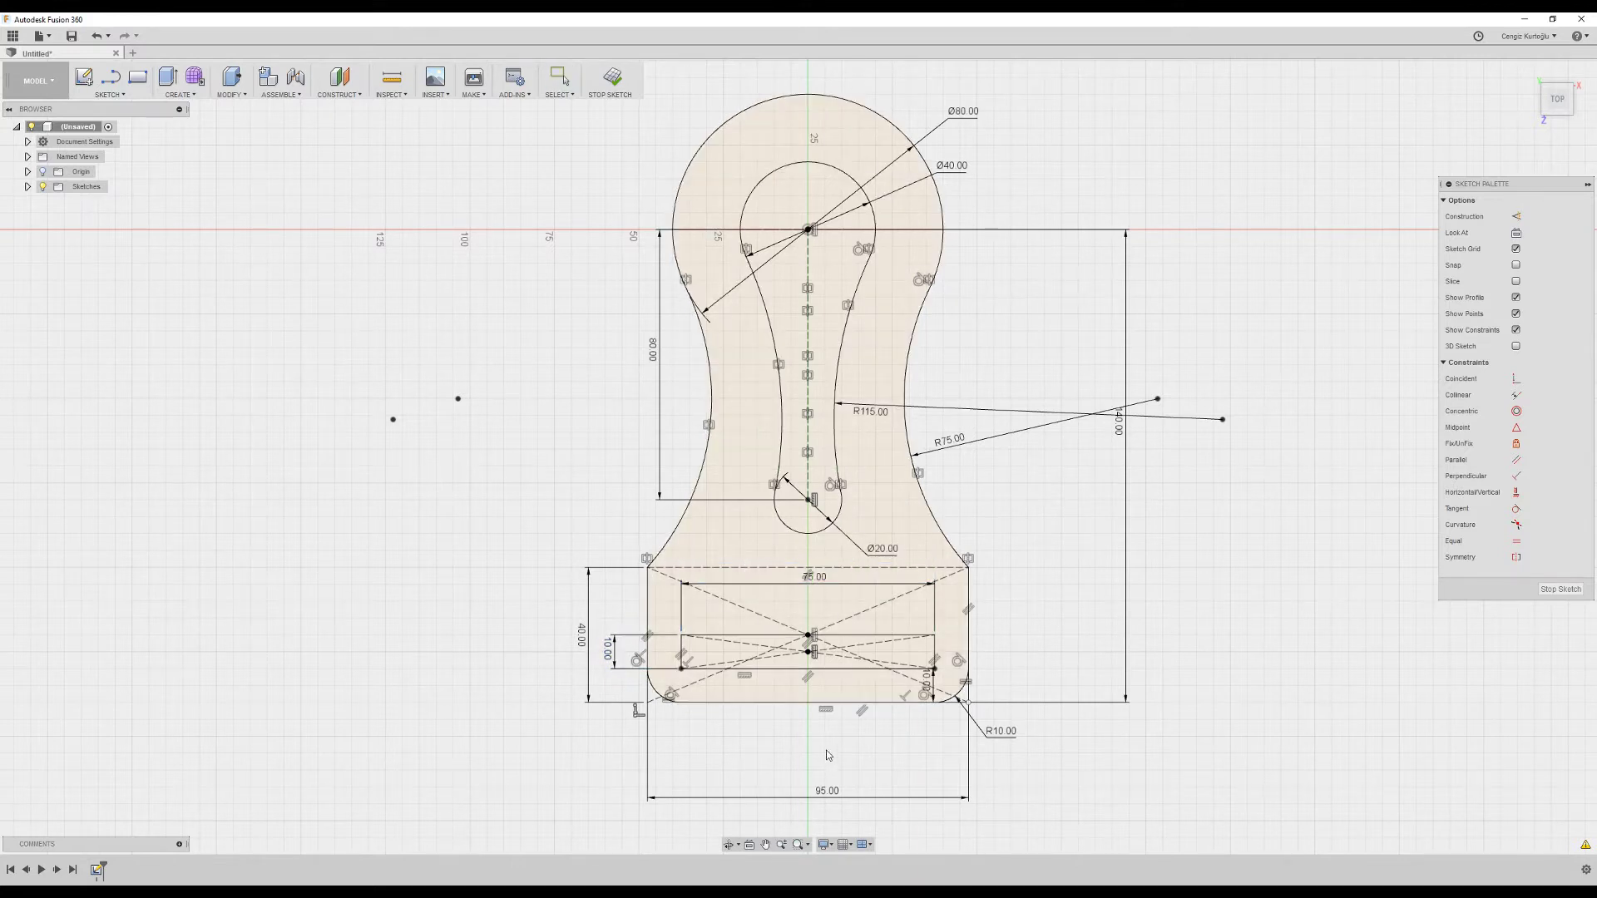
left_click_drag(970, 734, 1068, 743)
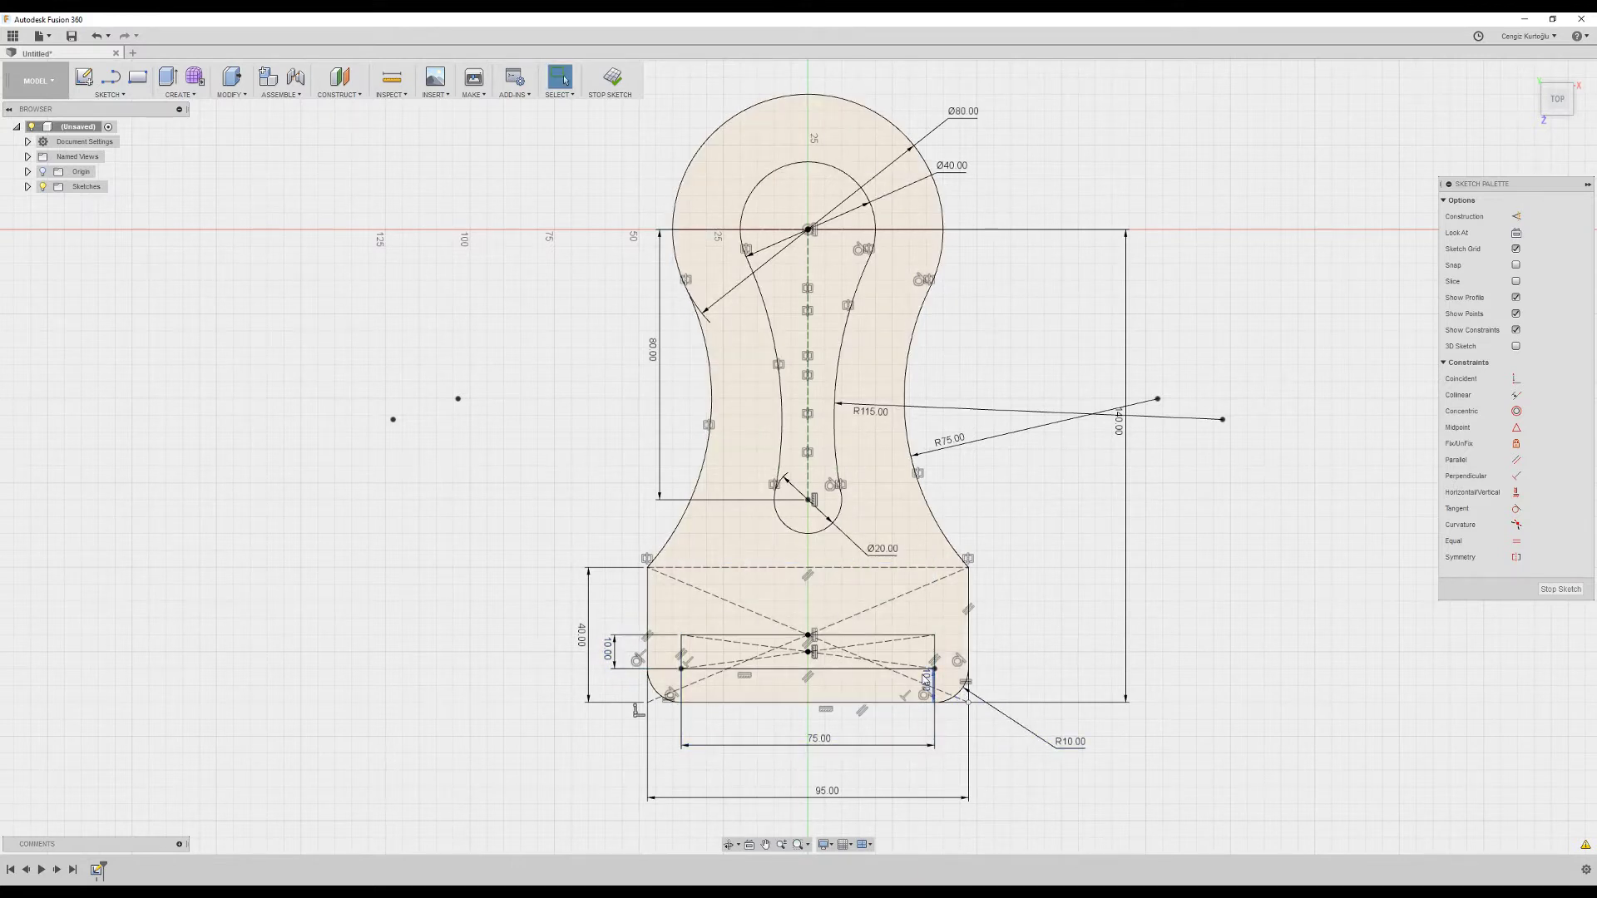
left_click_drag(926, 684, 1050, 693)
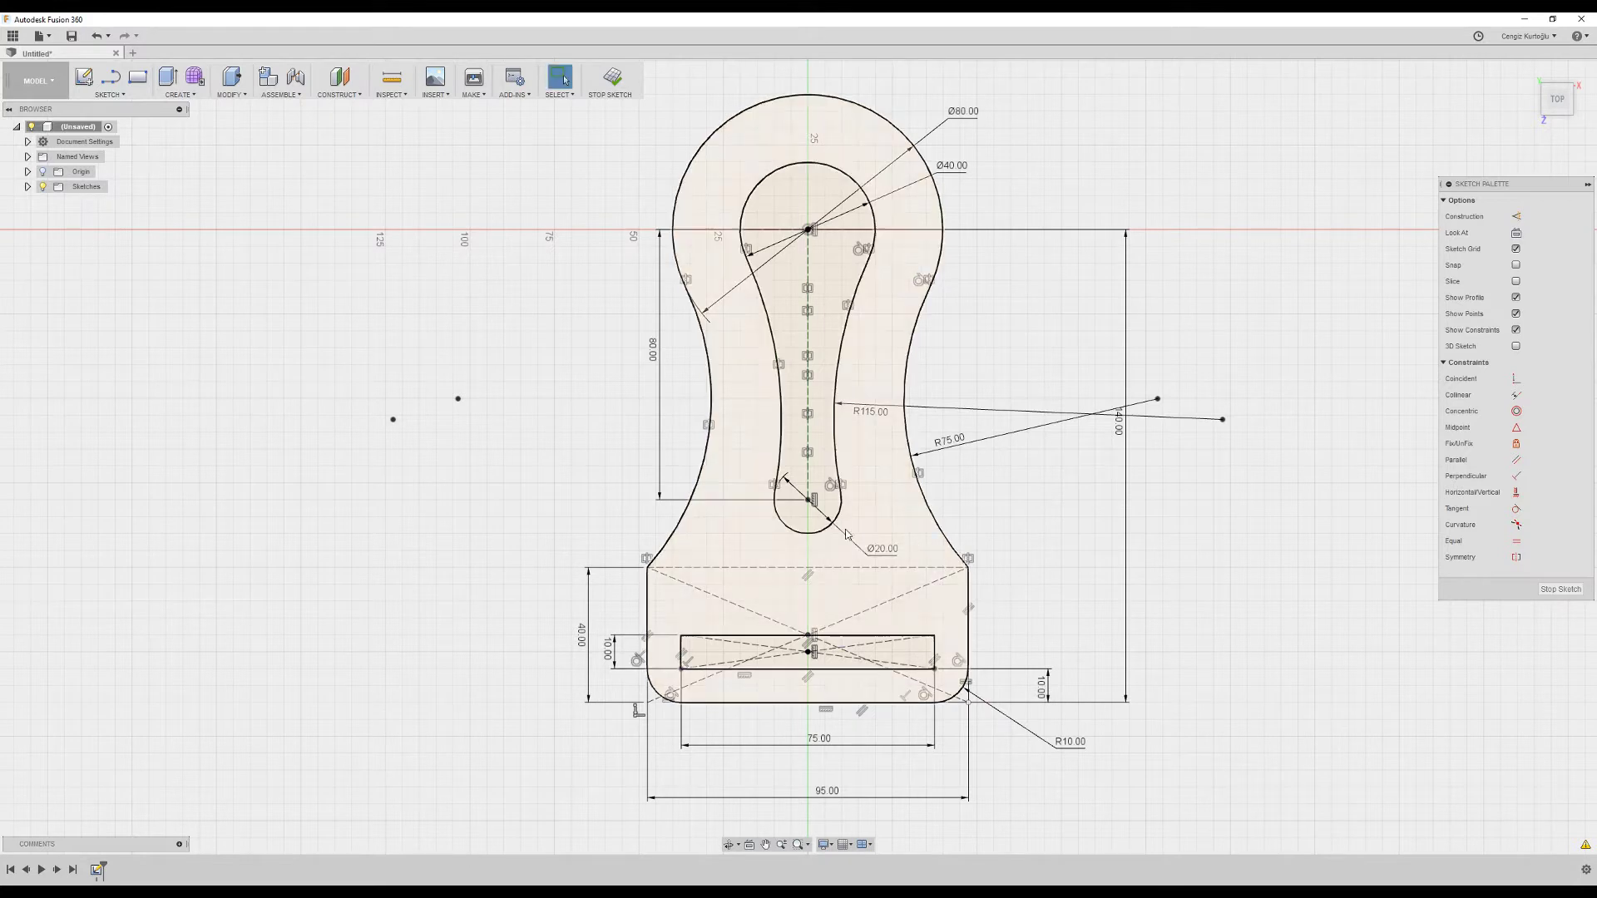
middle_click_drag(953, 564, 877, 601)
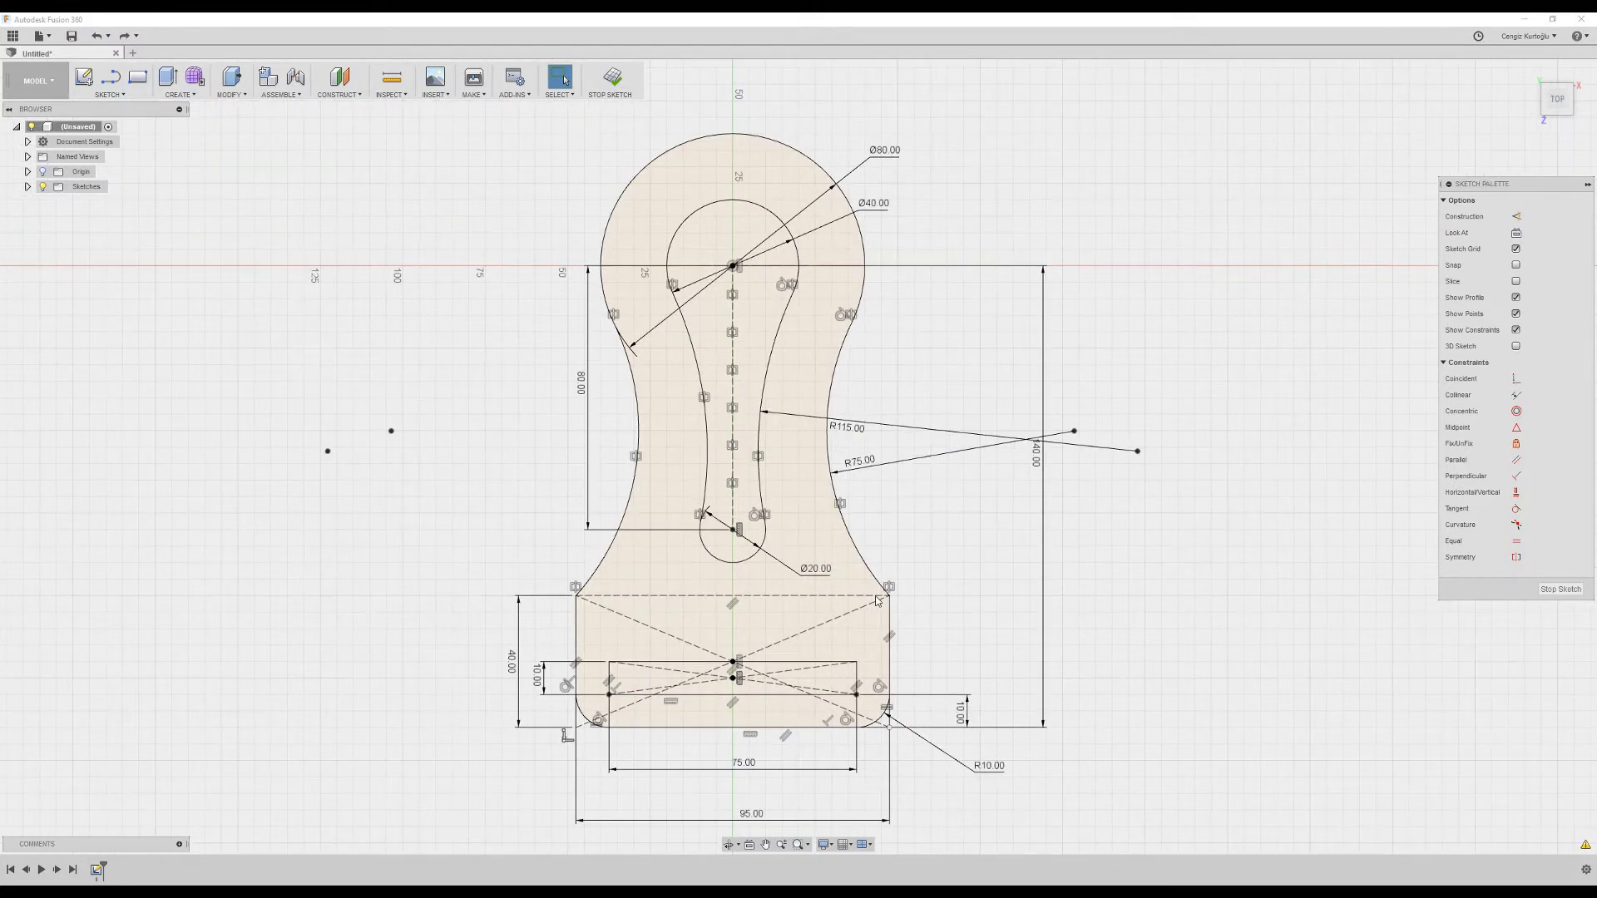
left_click(790, 514)
left_click(945, 533)
key("alt+Tab")
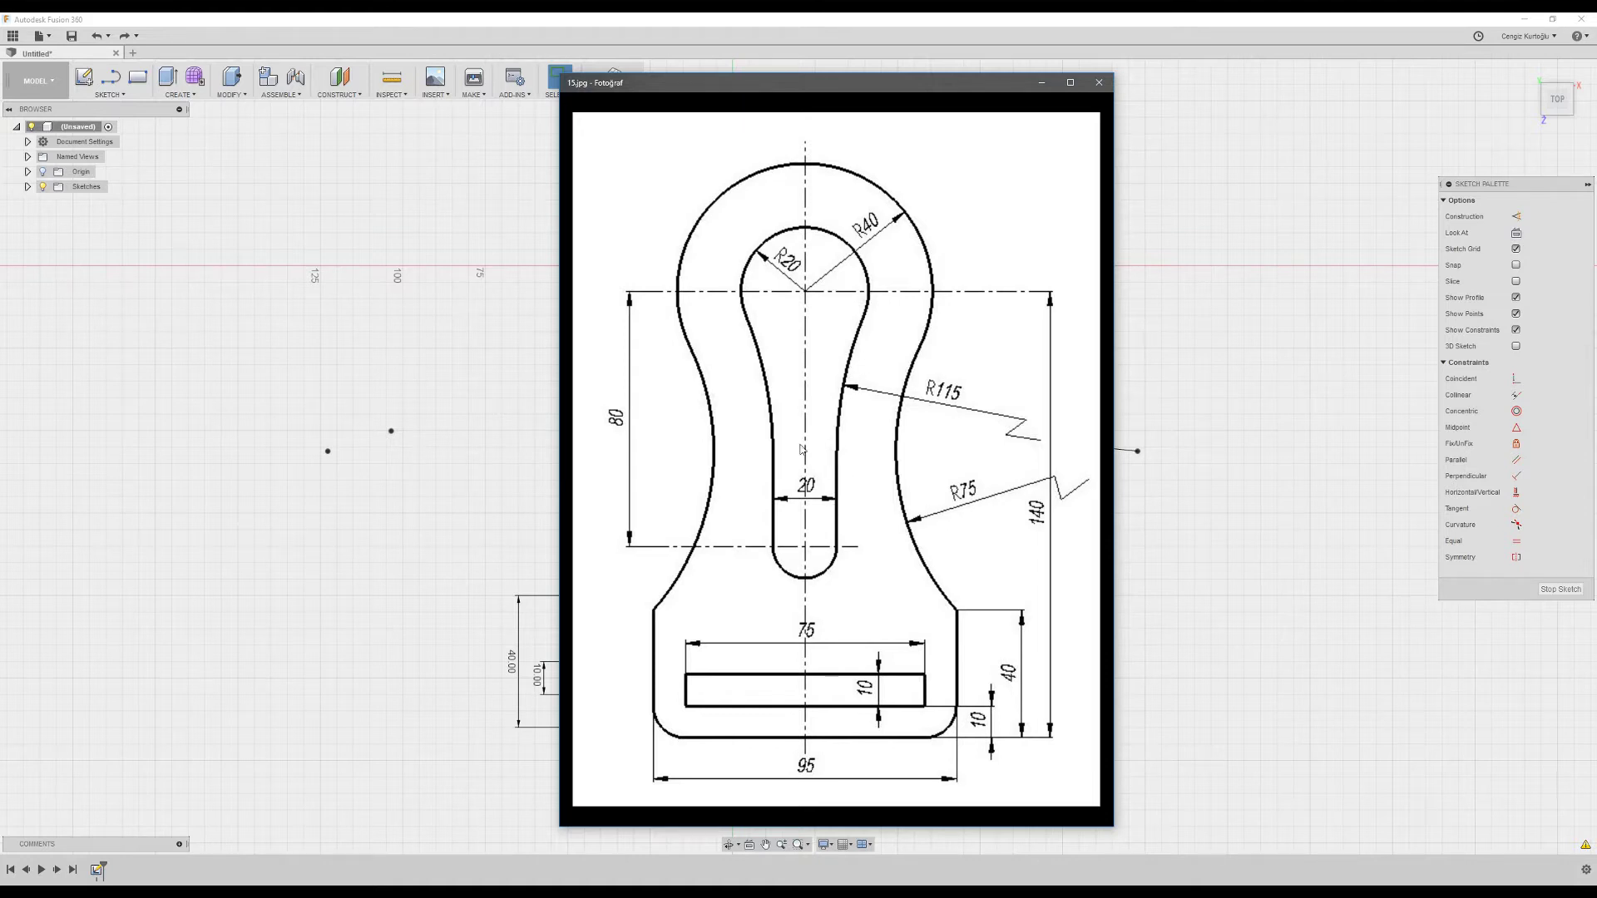
left_click(1212, 357)
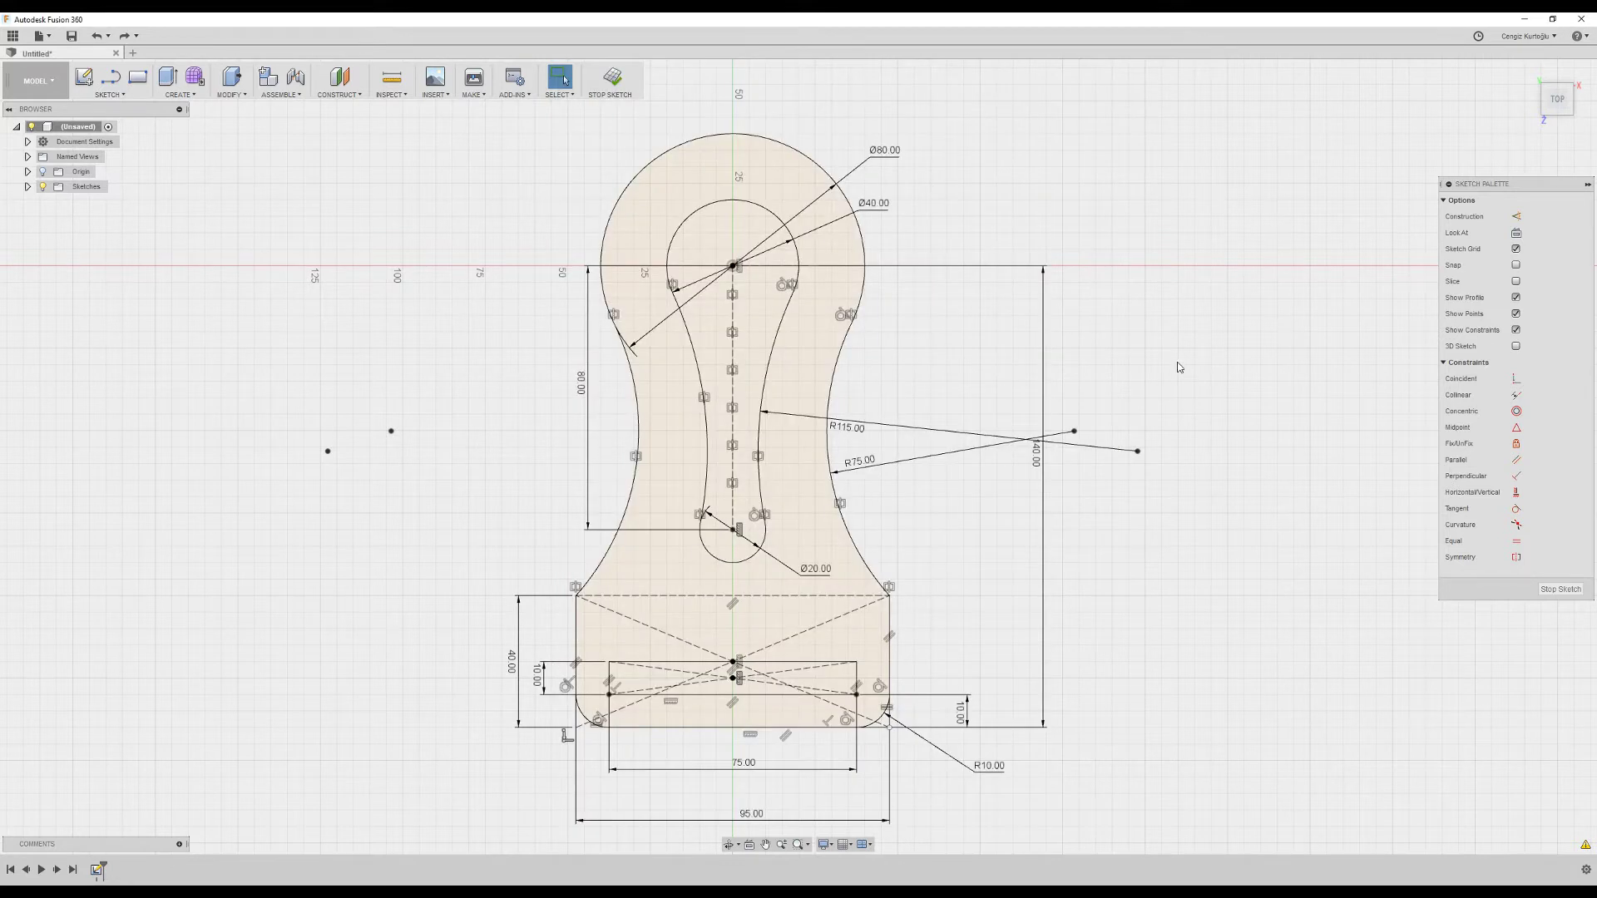
- Delete both R115 slot arcs
left_click(766, 384)
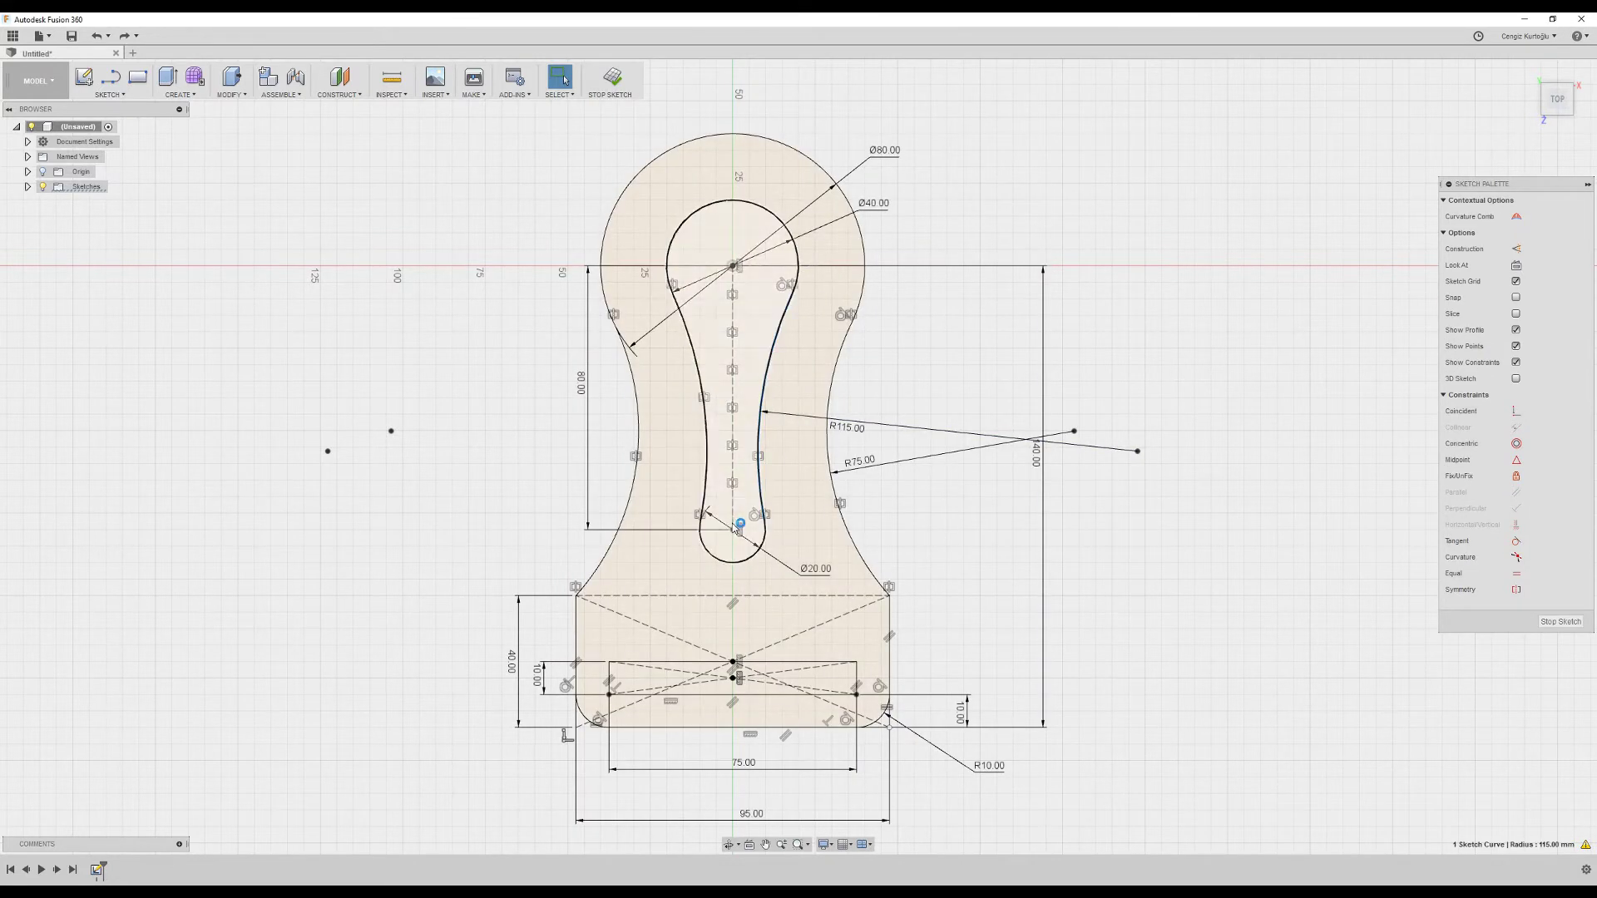
key("Delete")
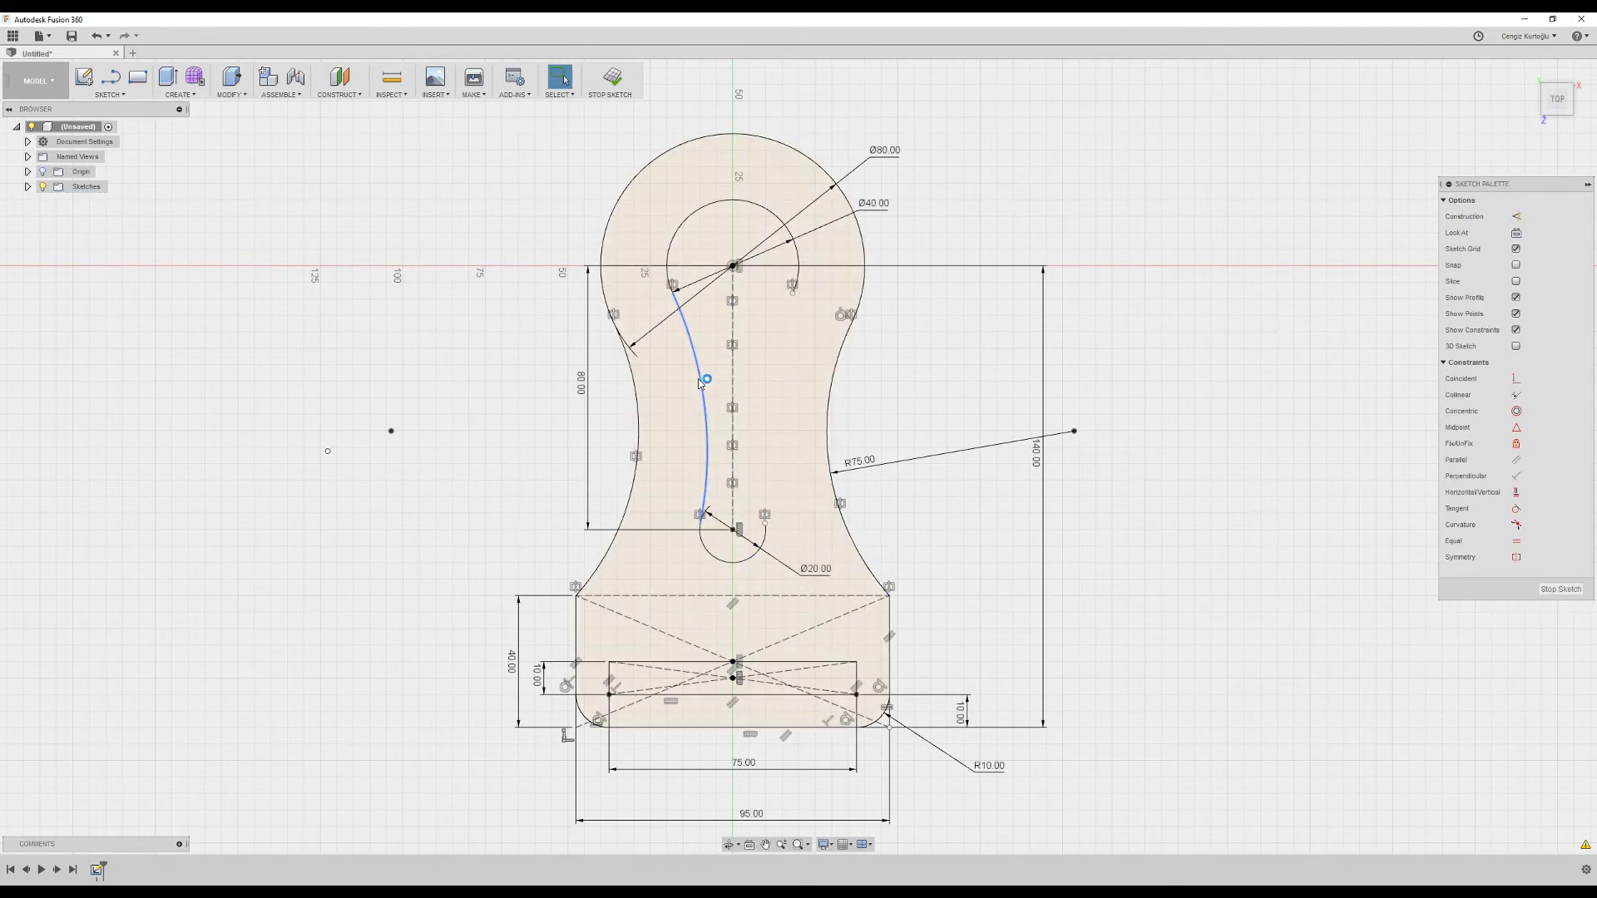
left_click(700, 379)
key("Delete")
- Draw a vertical line up from the Ø20 arc's right end and raise the Ø20.00 label
key("l")
left_click(766, 521)
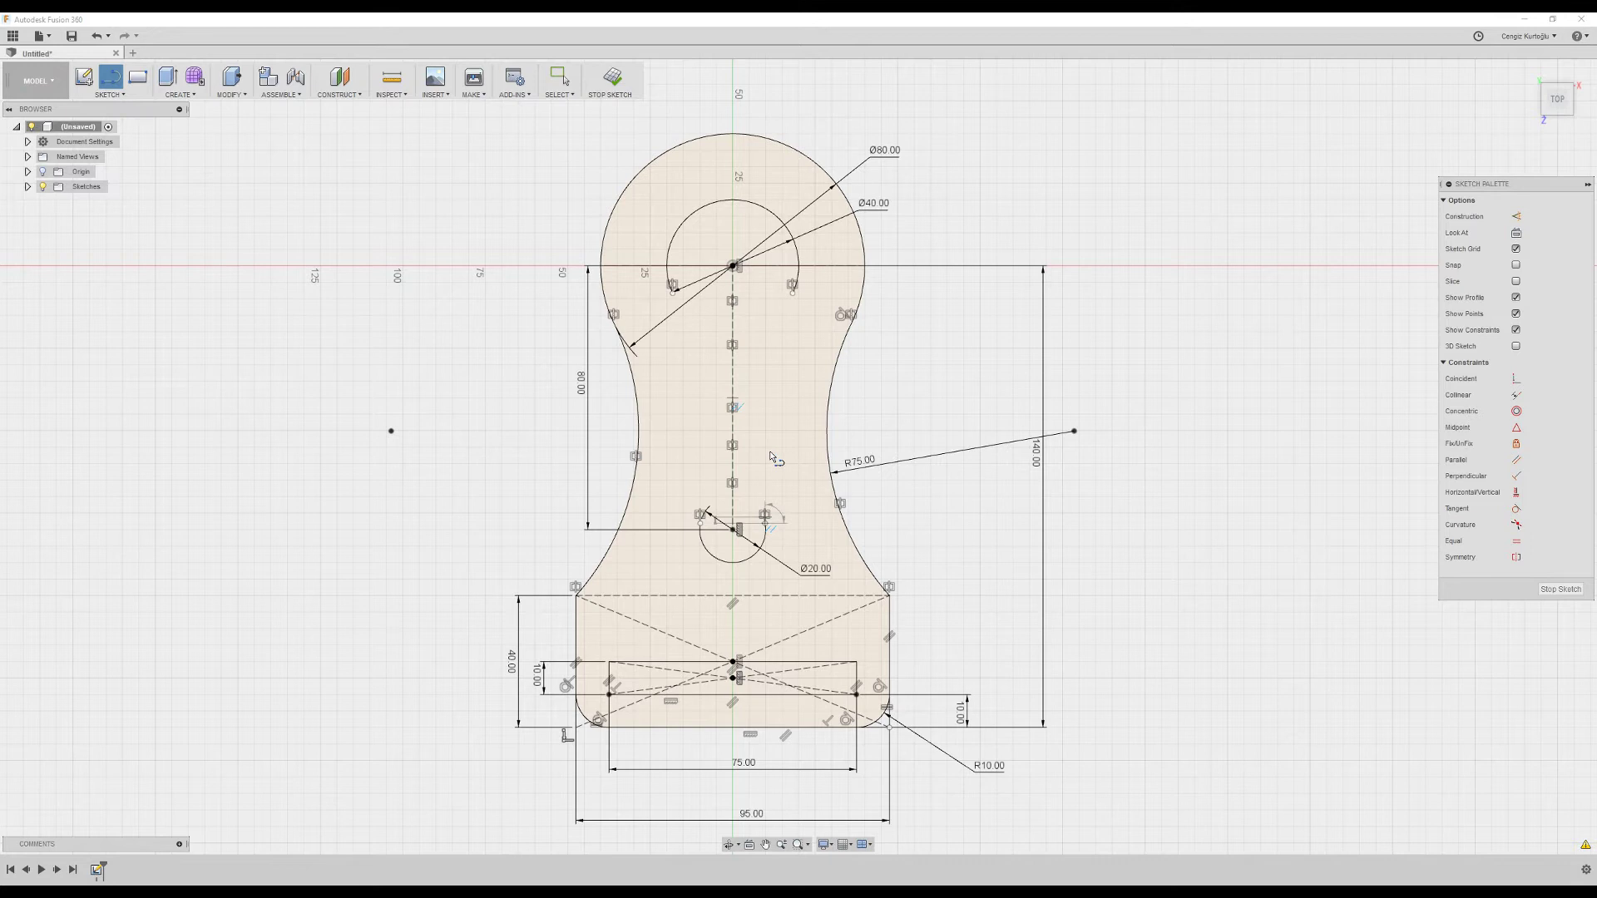
left_click(766, 399)
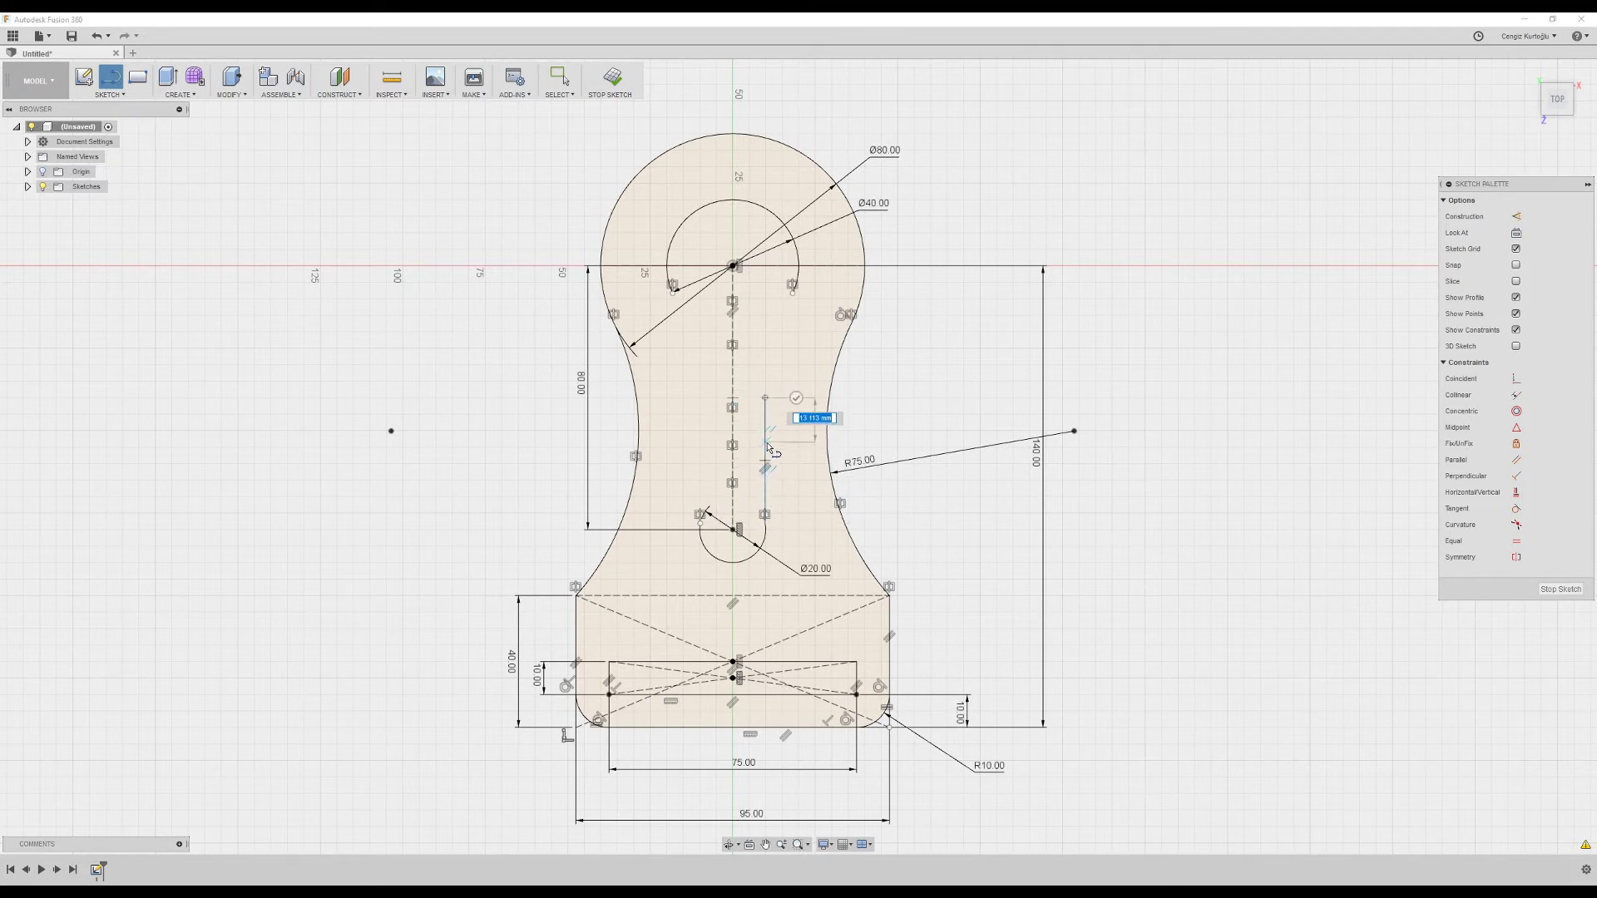
key("Escape")
left_click_drag(815, 571, 824, 526)
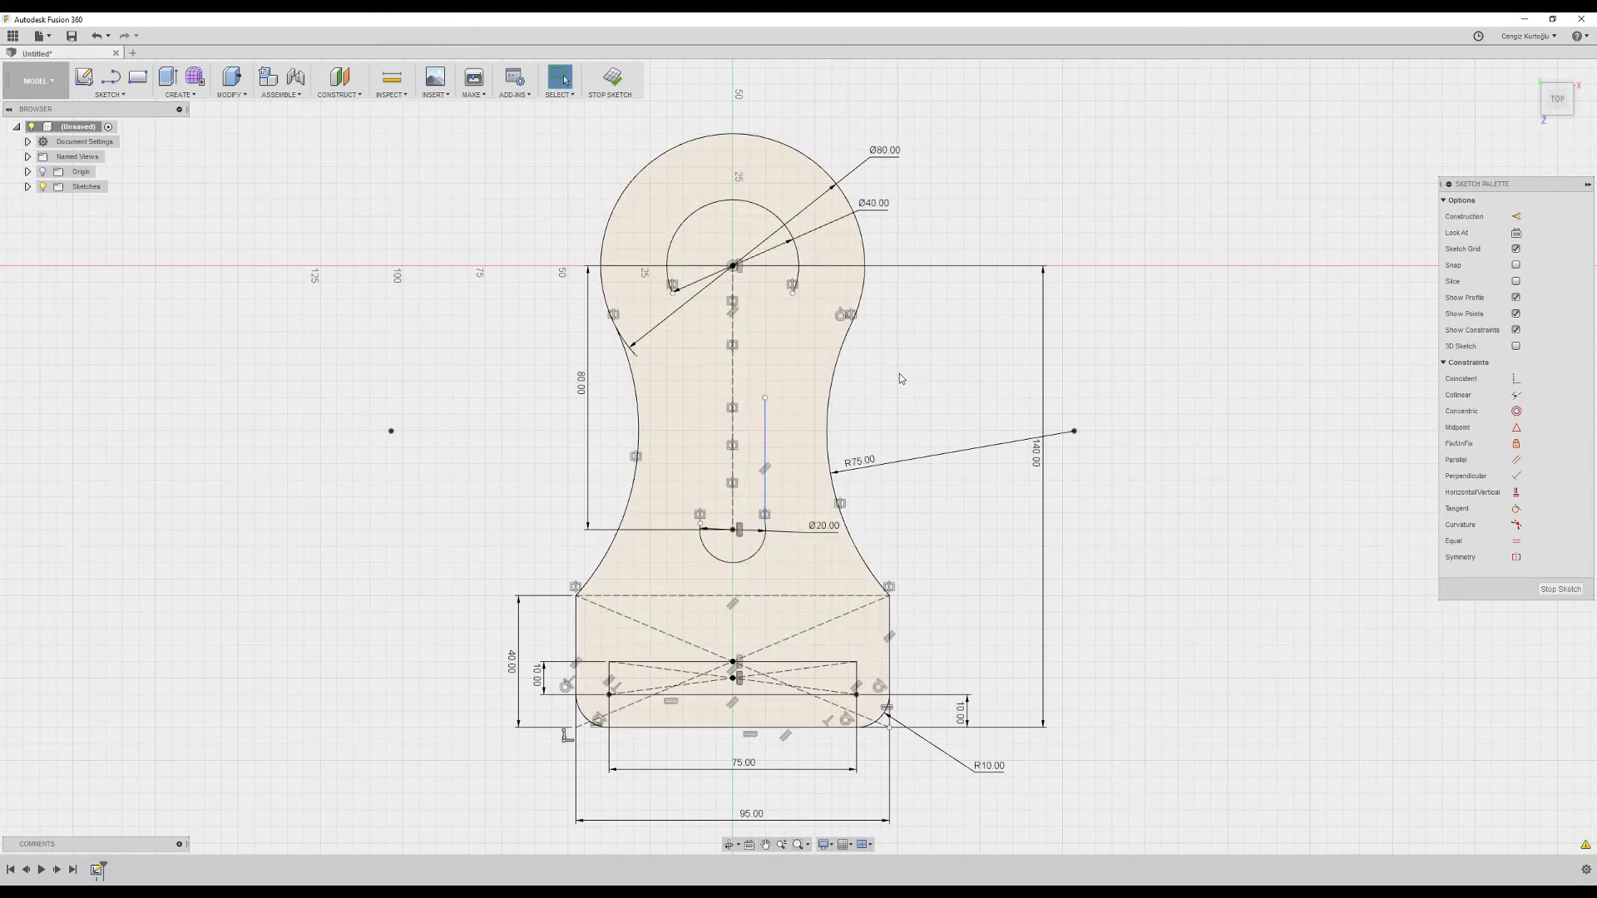
- Draw an arc from the vertical line's top toward the Ø40 circle with radius 115
left_click(108, 94)
mouse_move(91, 167)
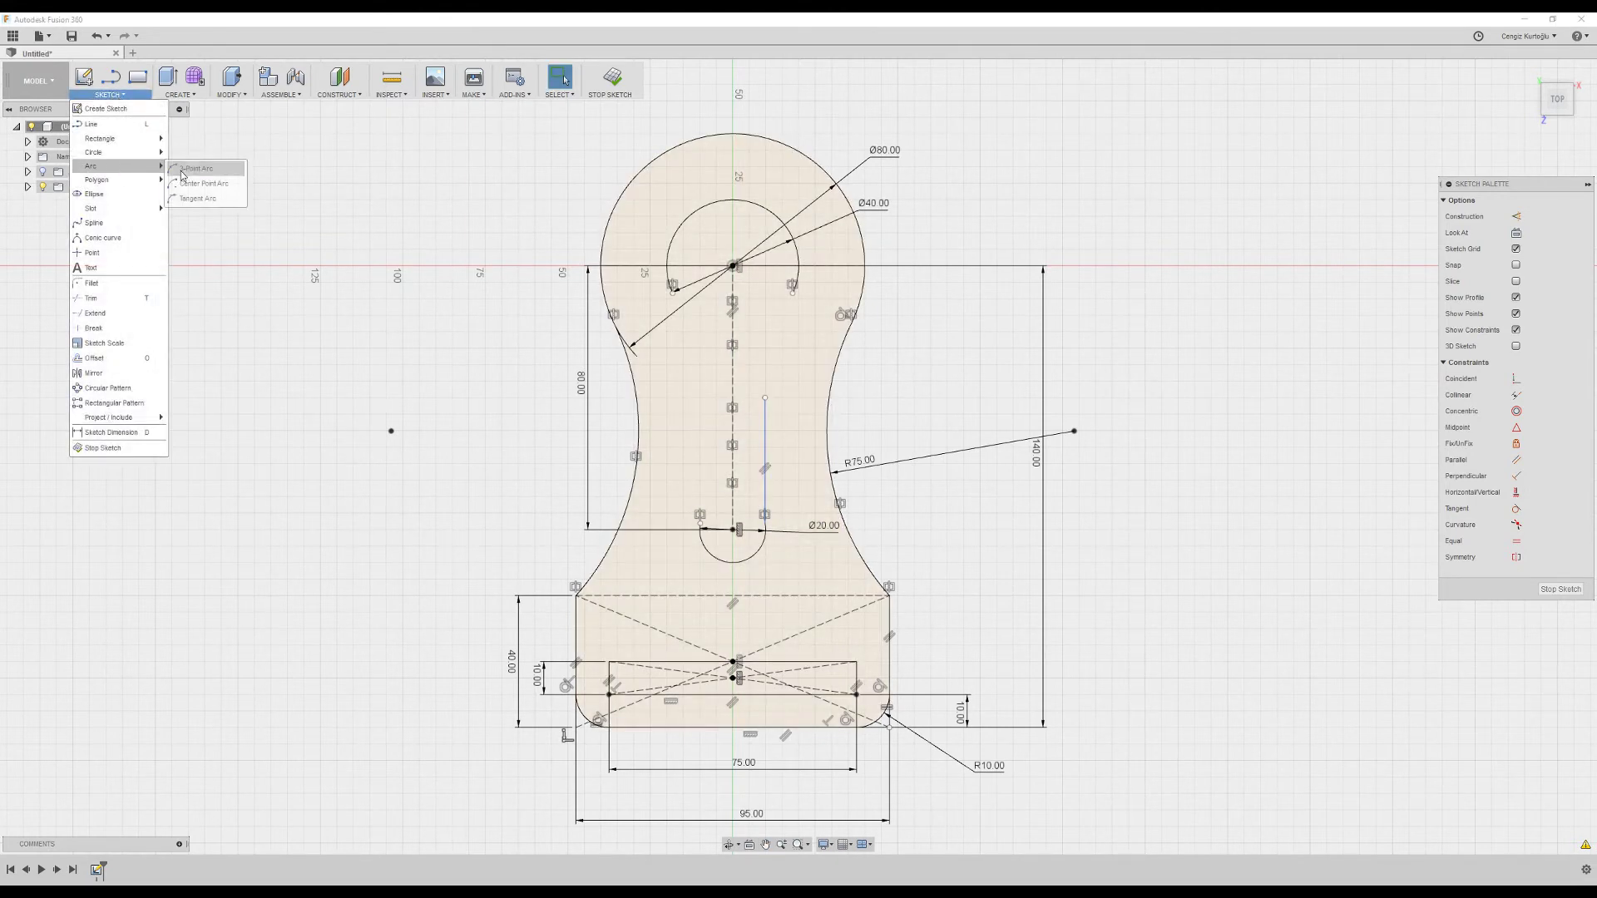
left_click(223, 189)
left_click(766, 397)
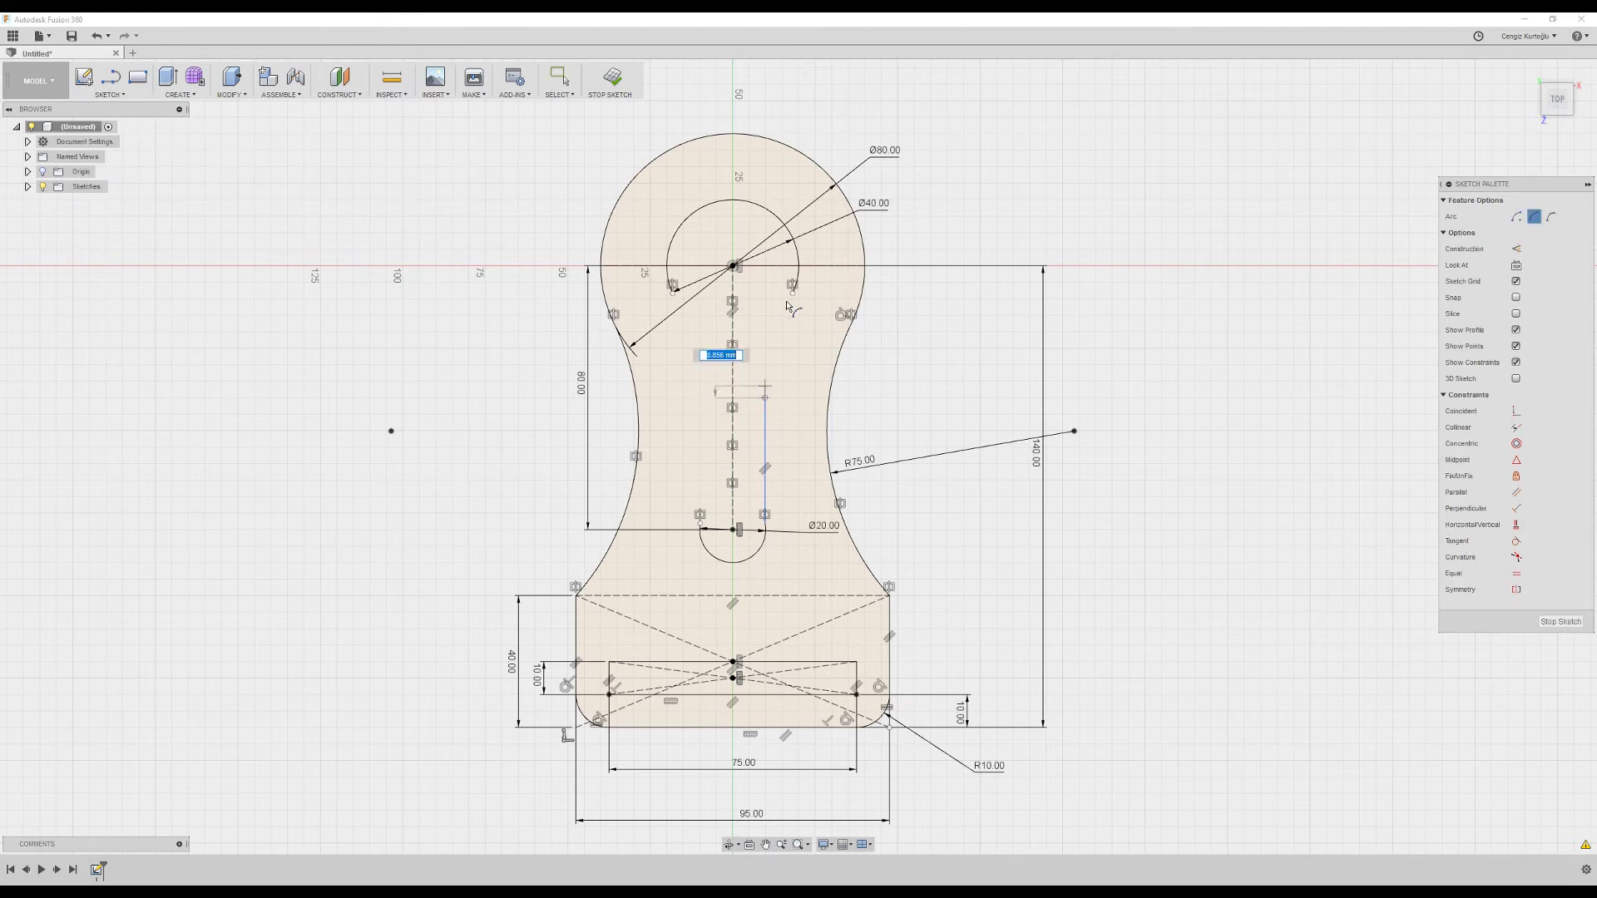
left_click(791, 296)
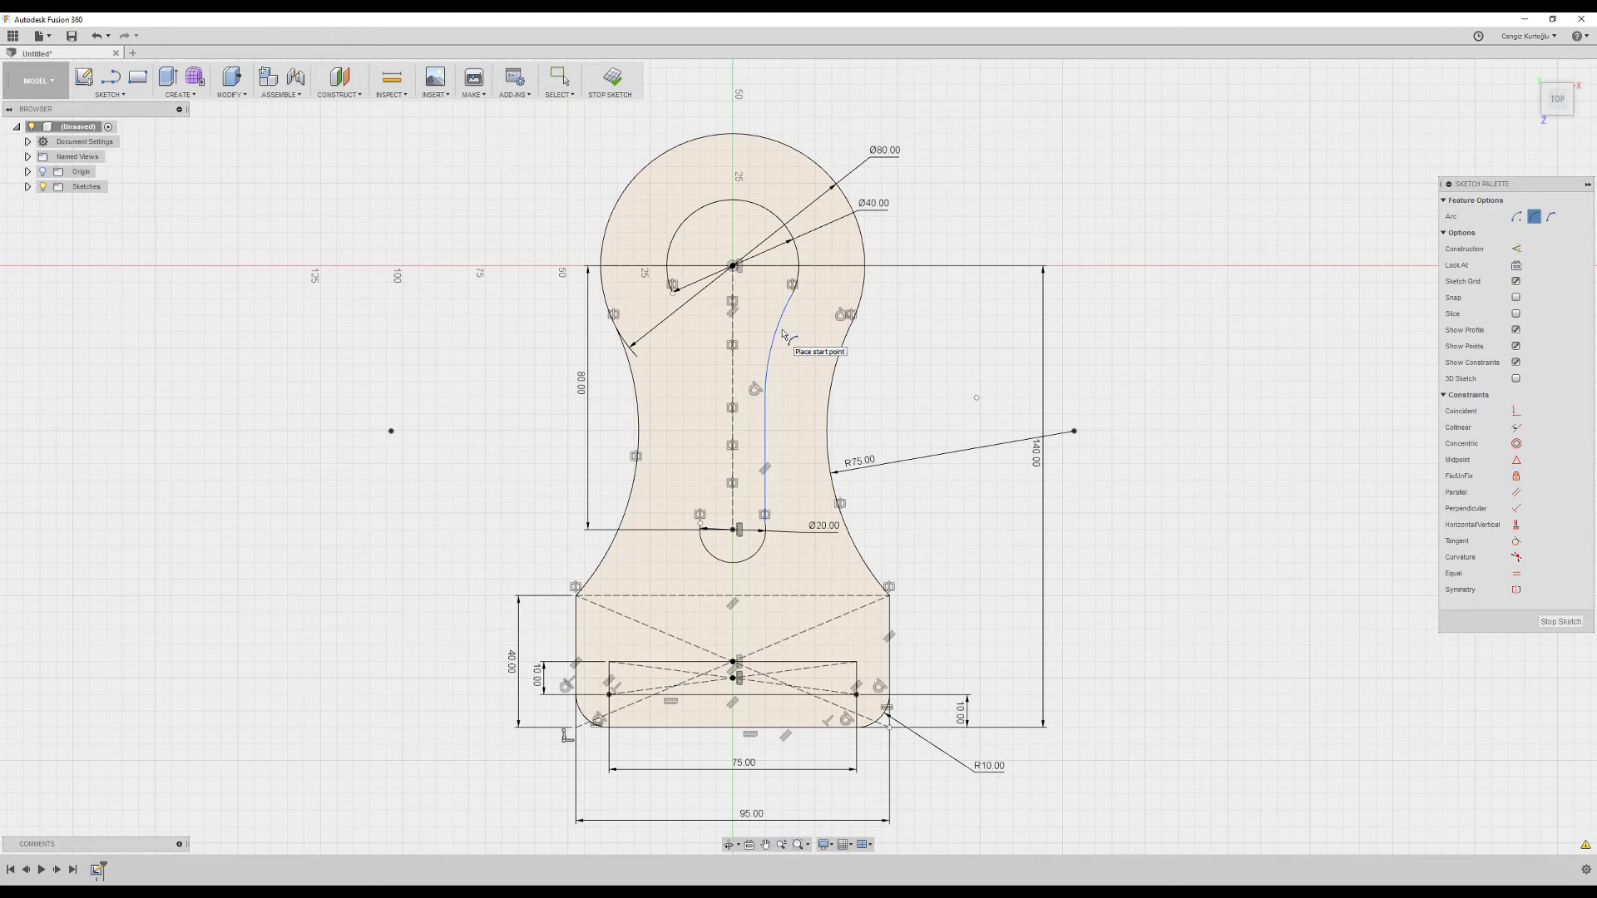
key("d")
left_click(778, 332)
left_click(895, 372)
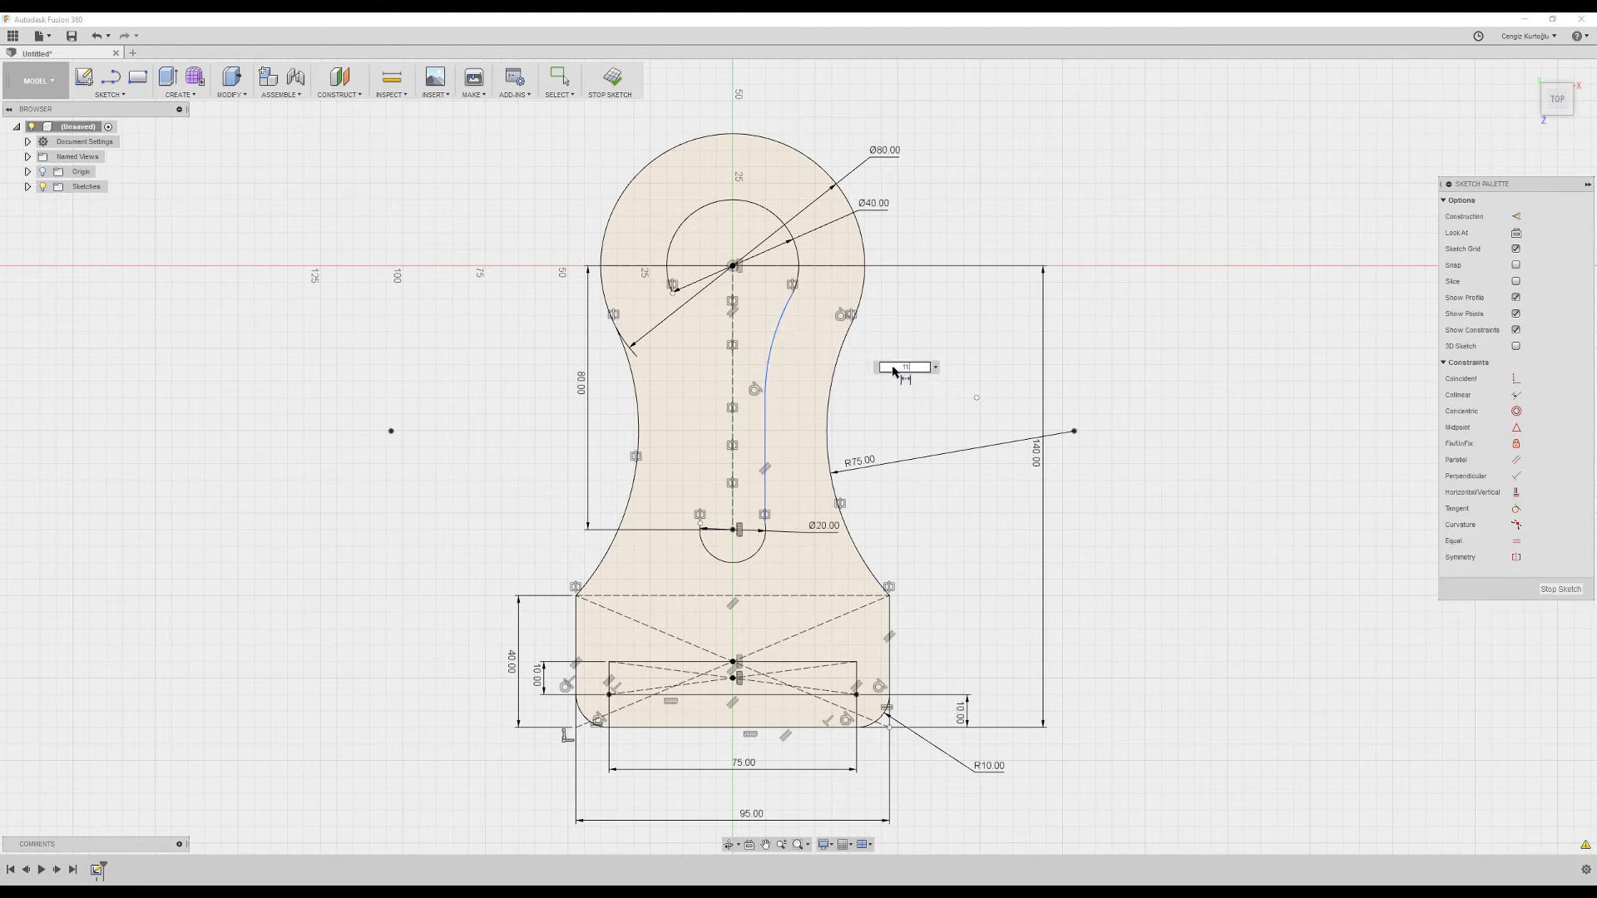
key("Return")
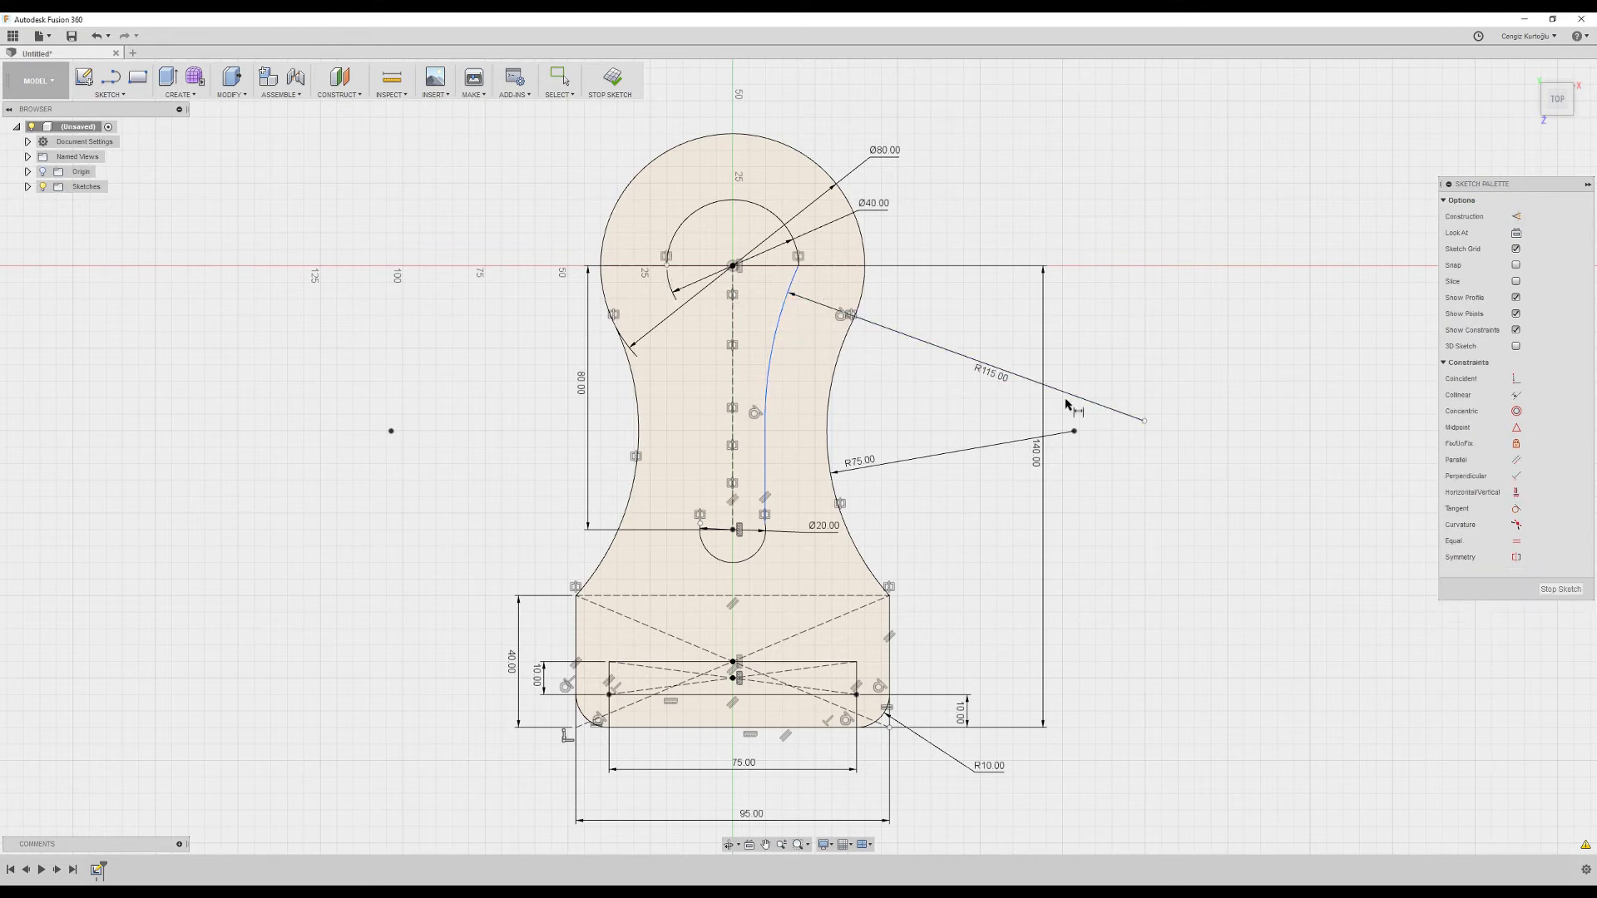
- Make the R115 arc tangent to both the Ø20 and Ø40 arcs
left_click(1517, 508)
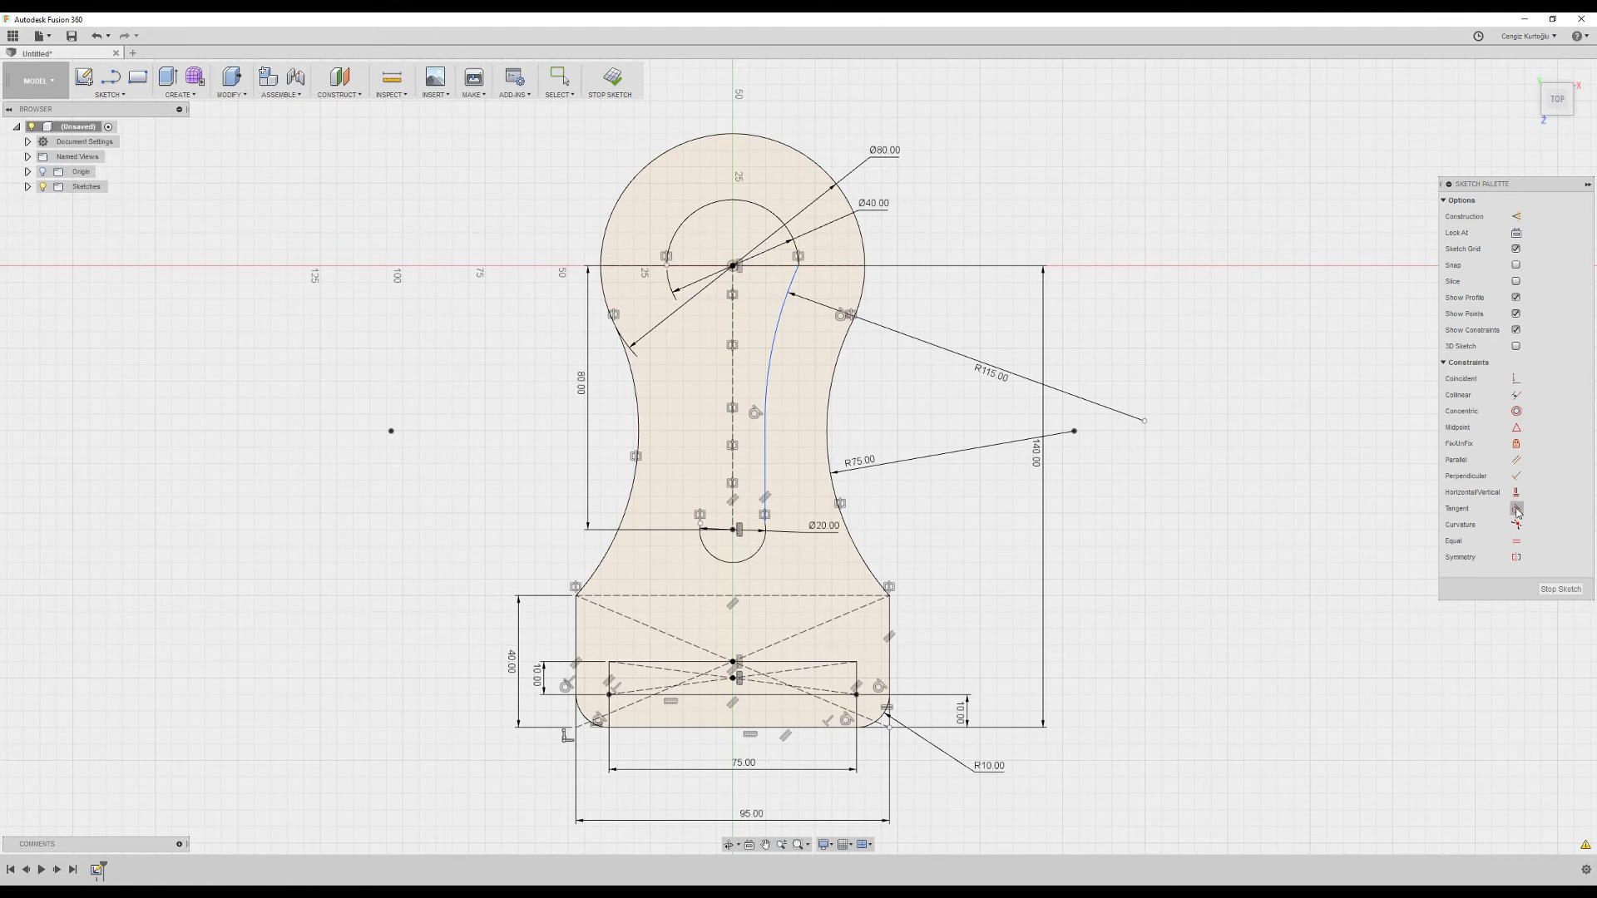
left_click(763, 544)
left_click(766, 470)
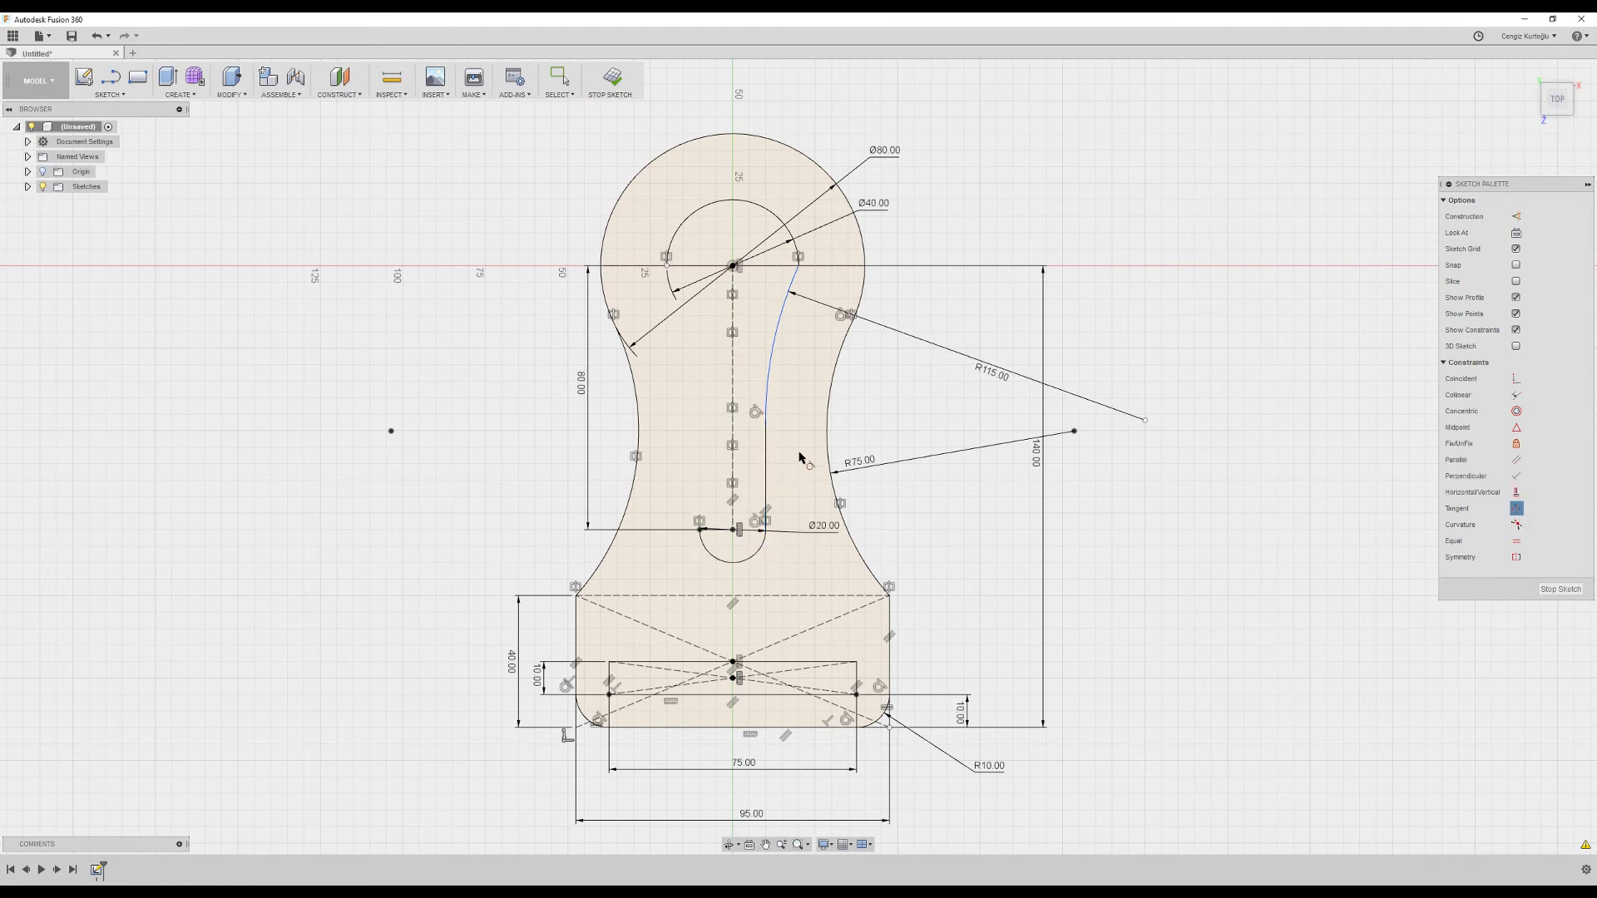
left_click(782, 309)
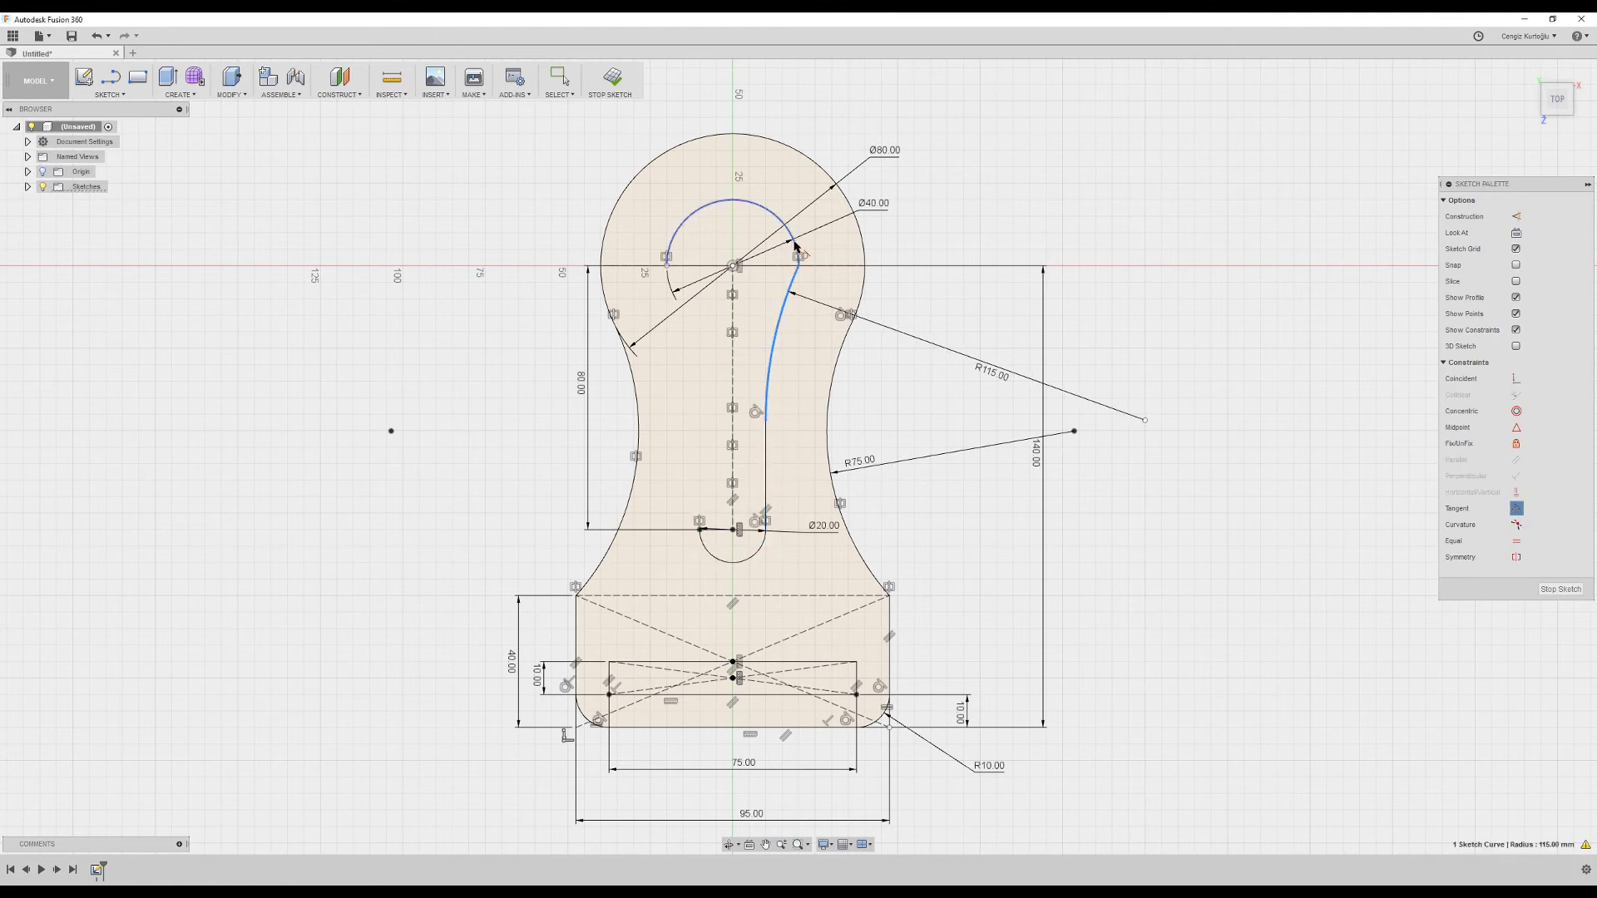
left_click(795, 243)
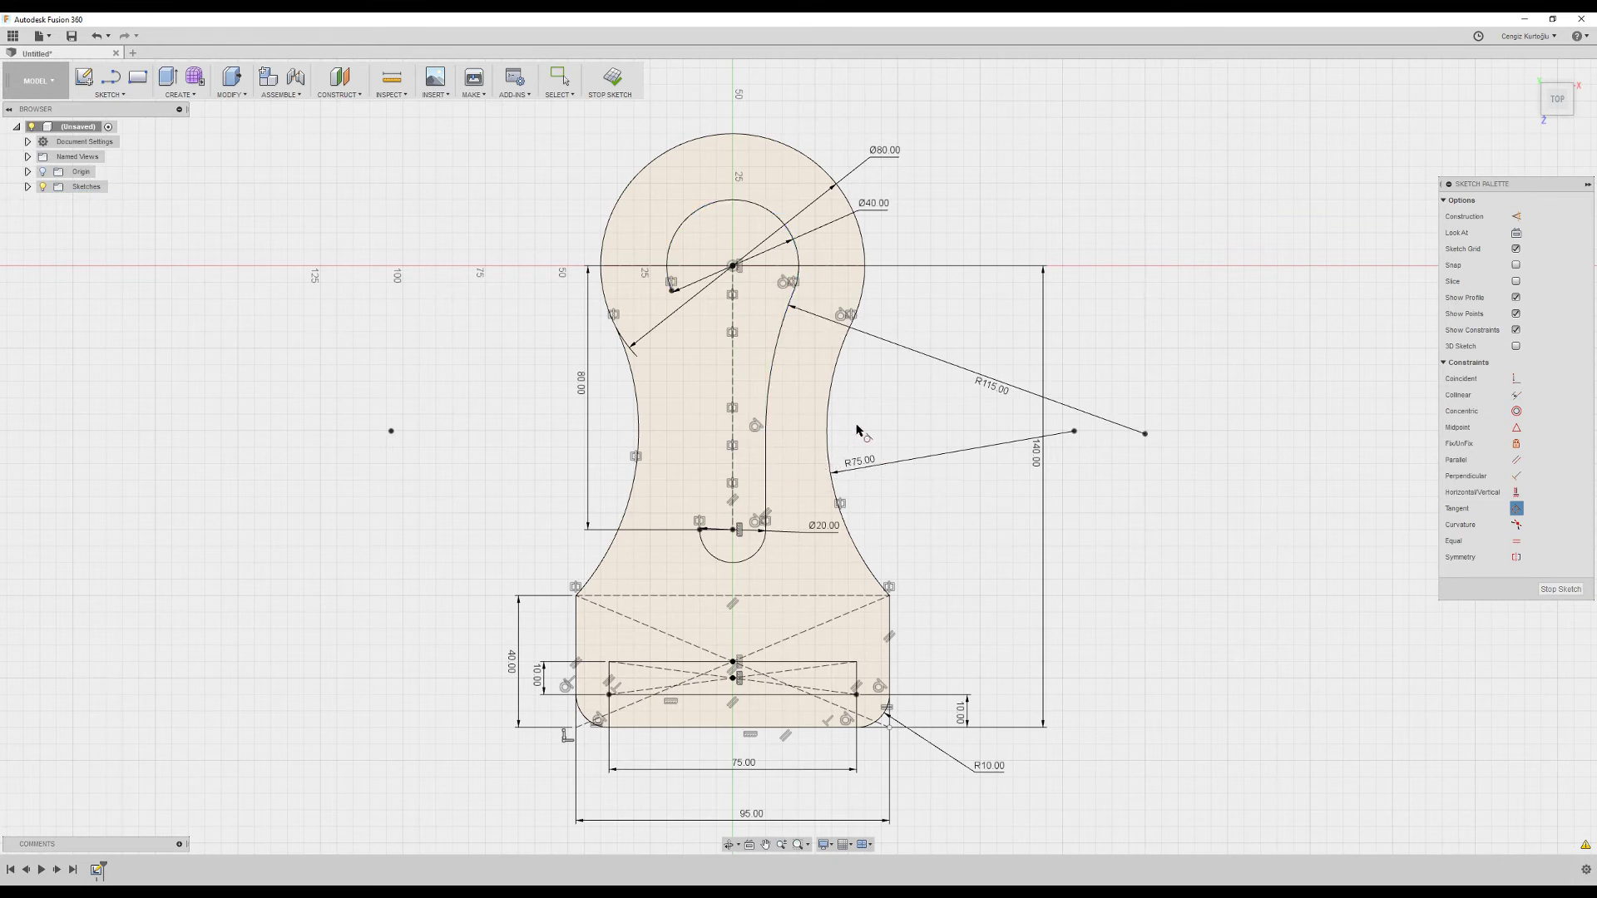
- Mirror the R115 arc and vertical line across the centreline, then check the single closed profile
type("smir")
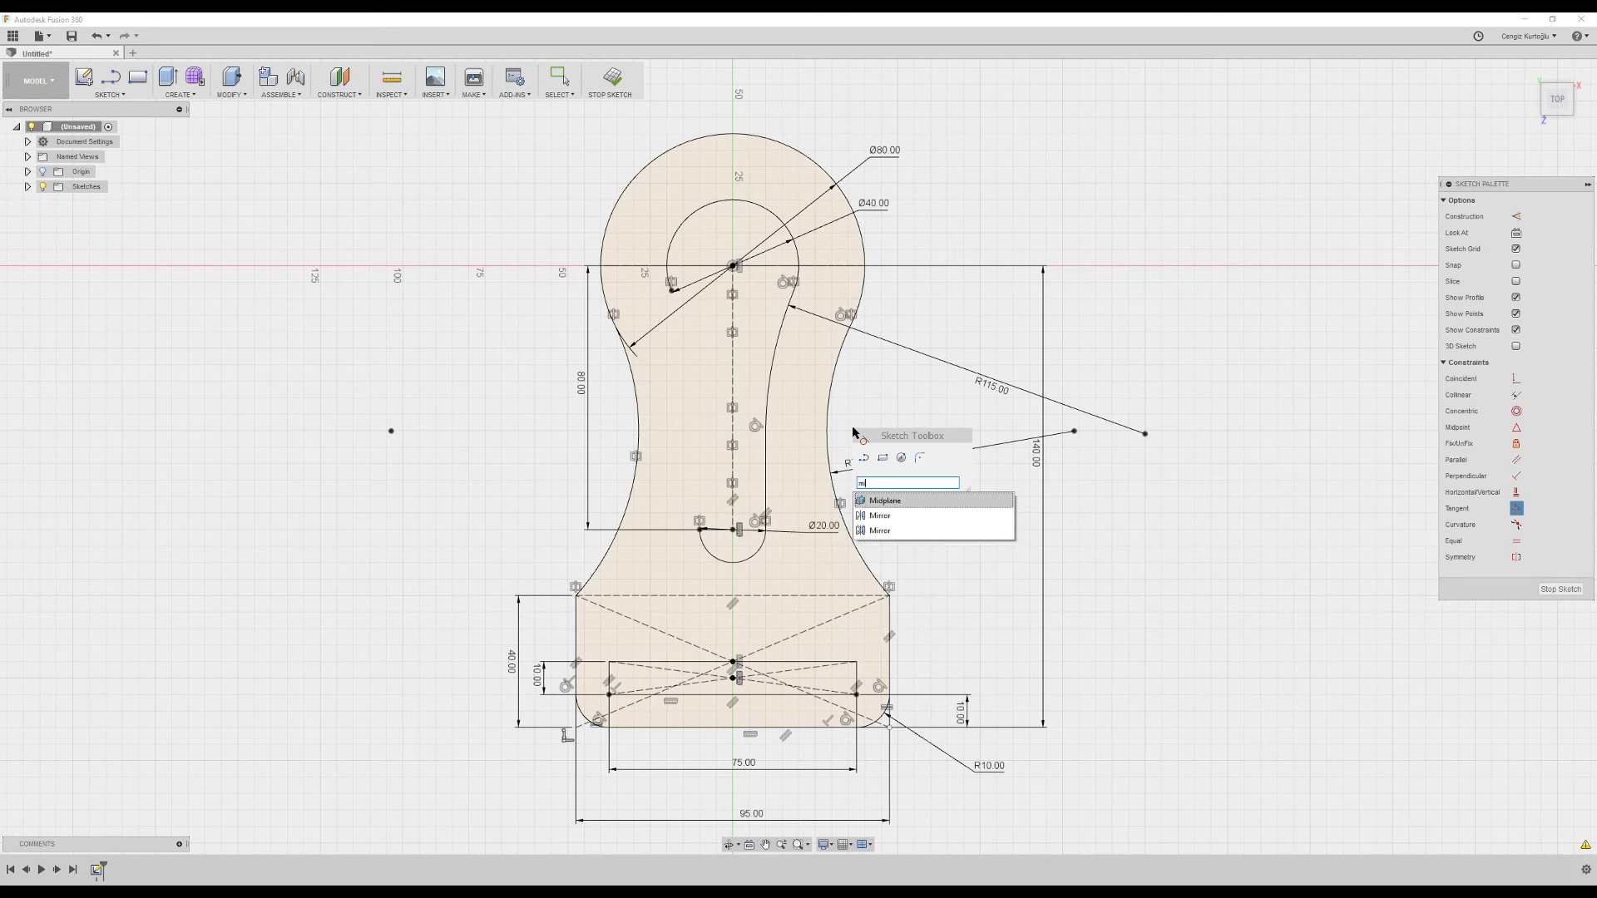
left_click(880, 500)
left_click(769, 388)
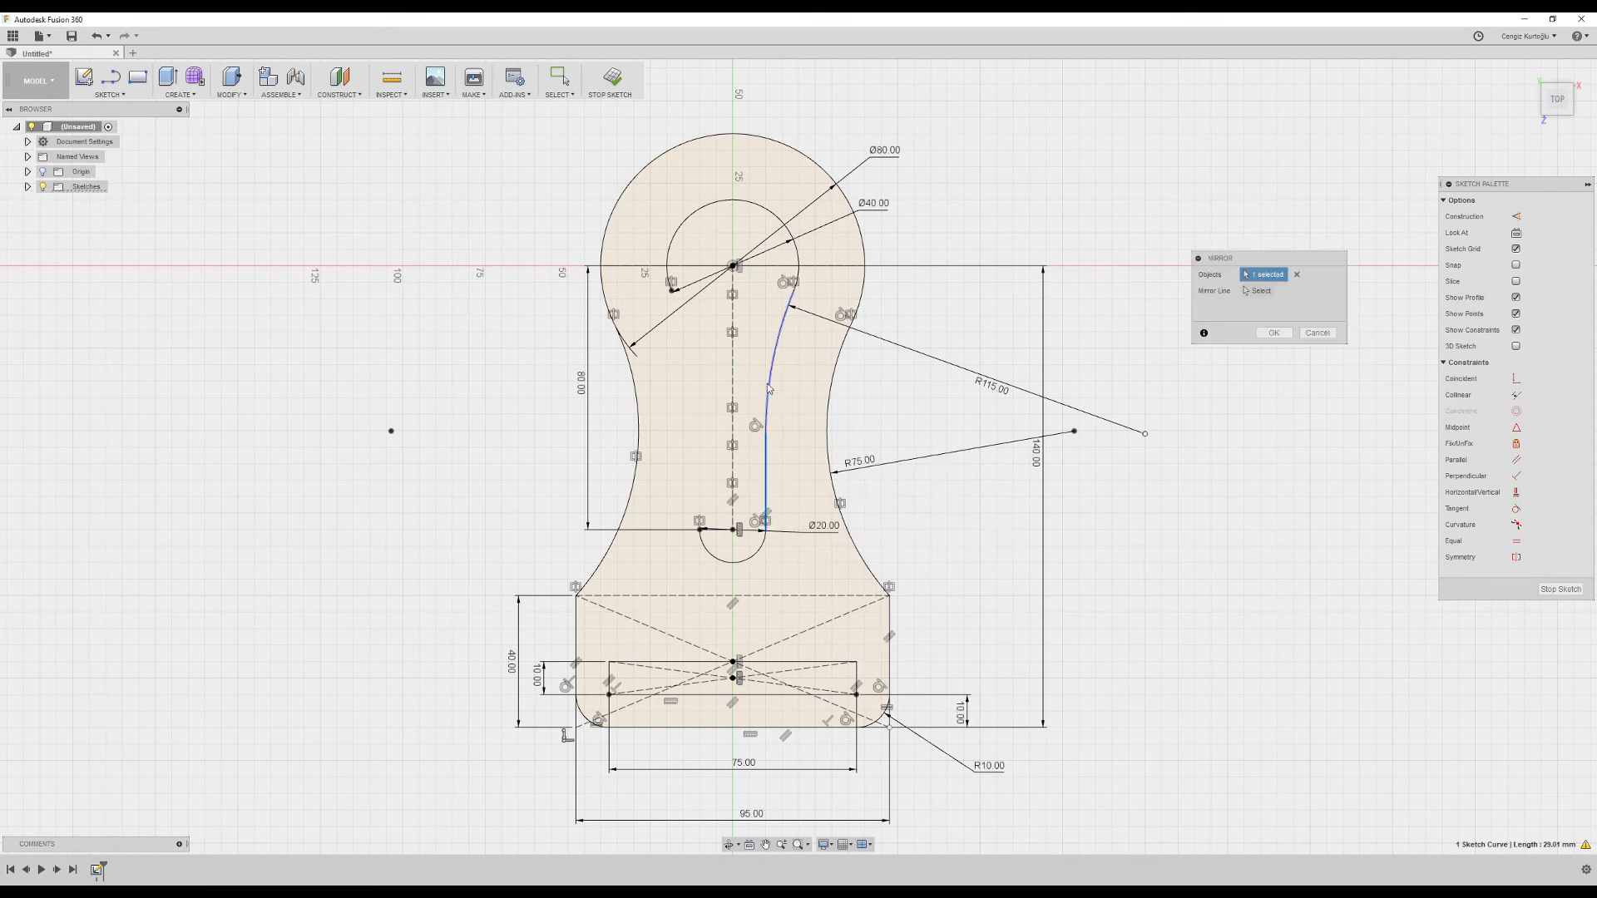
left_click(771, 381)
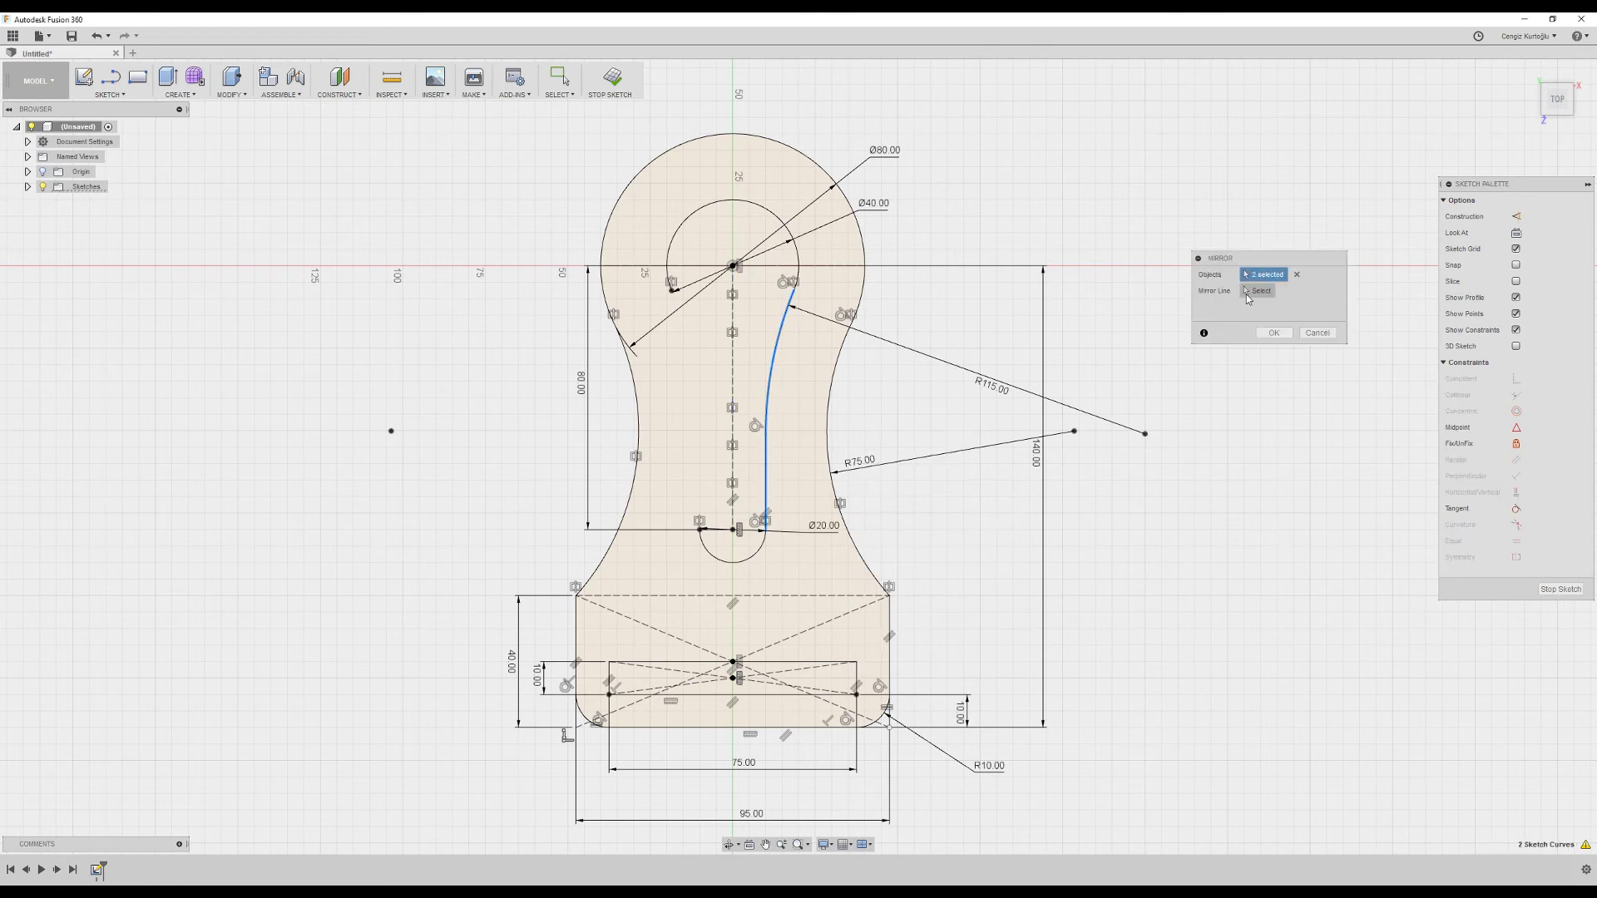
left_click(1248, 295)
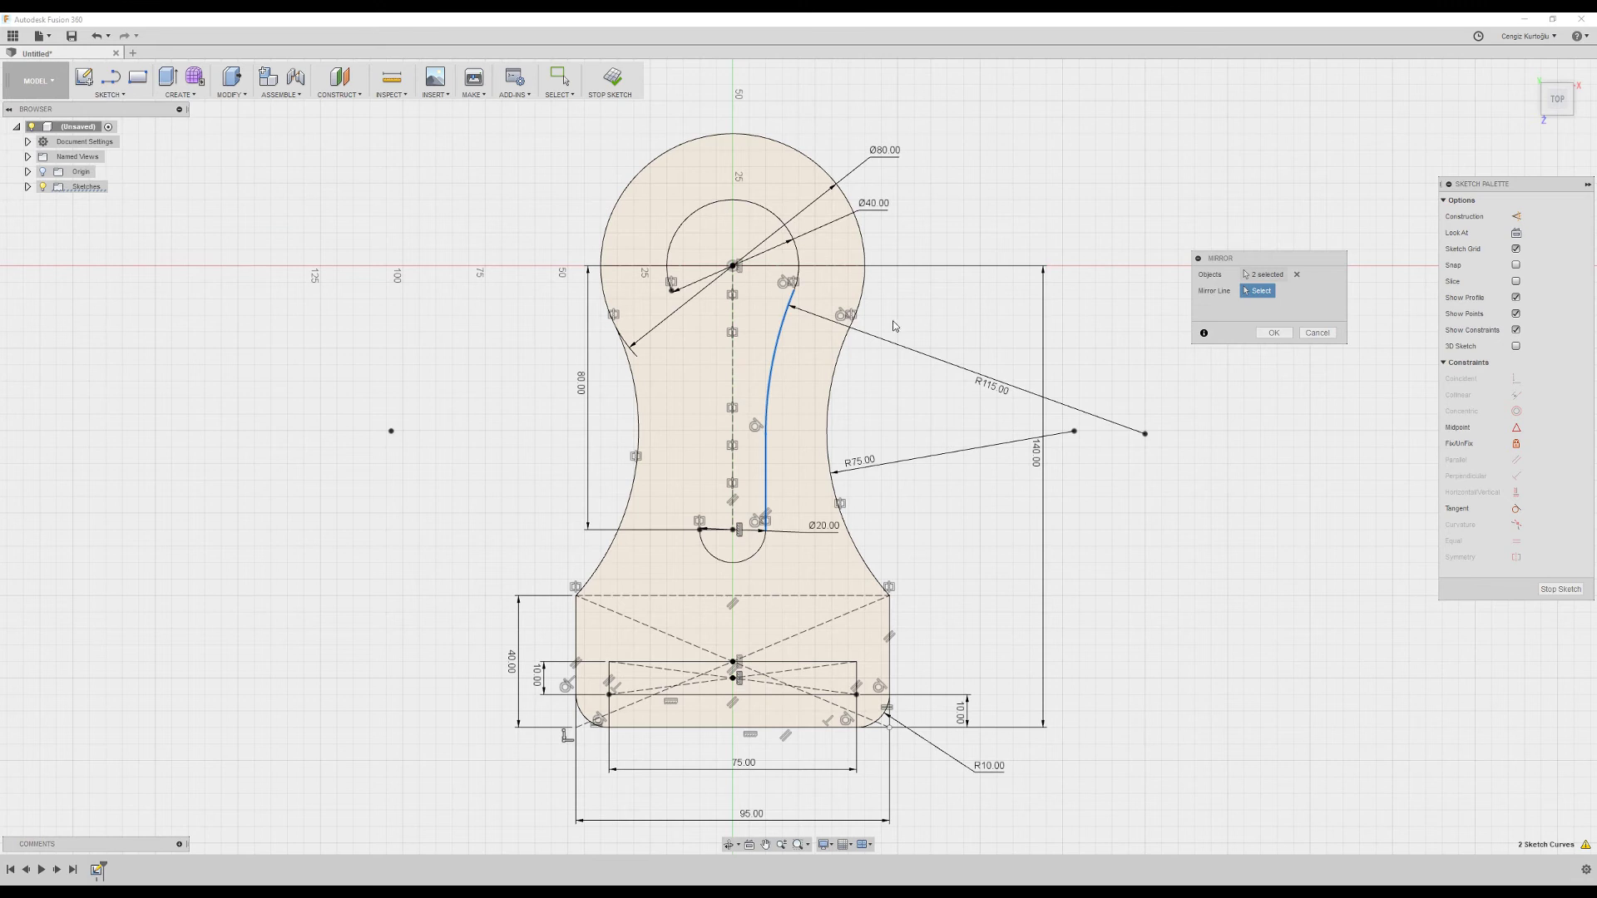
left_click(734, 371)
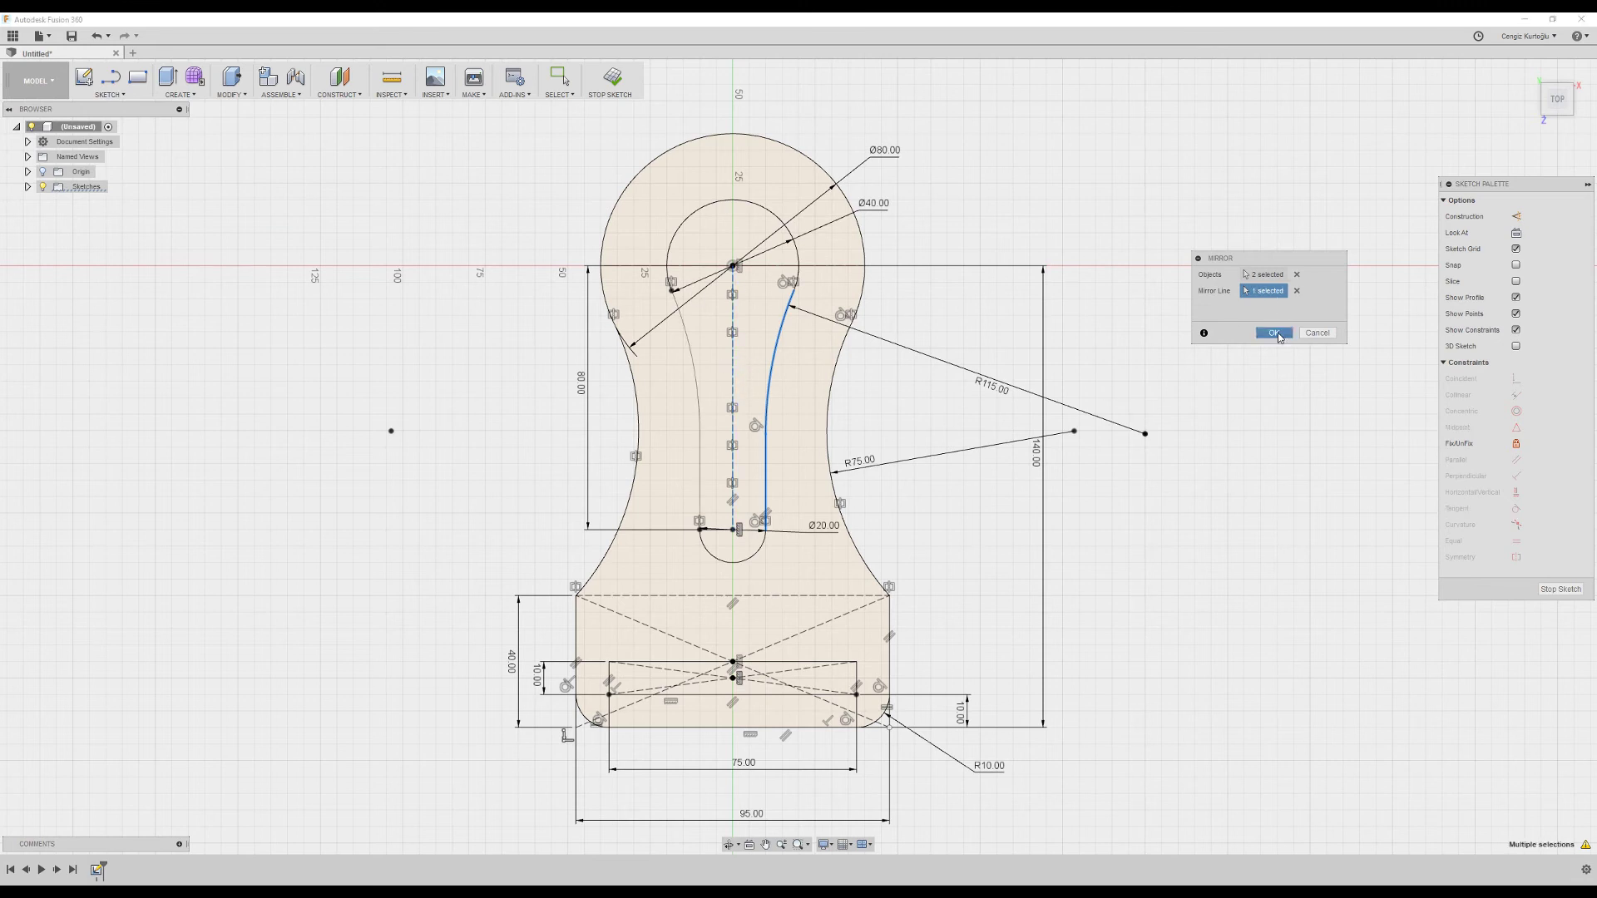
left_click(1274, 333)
left_click(828, 477)
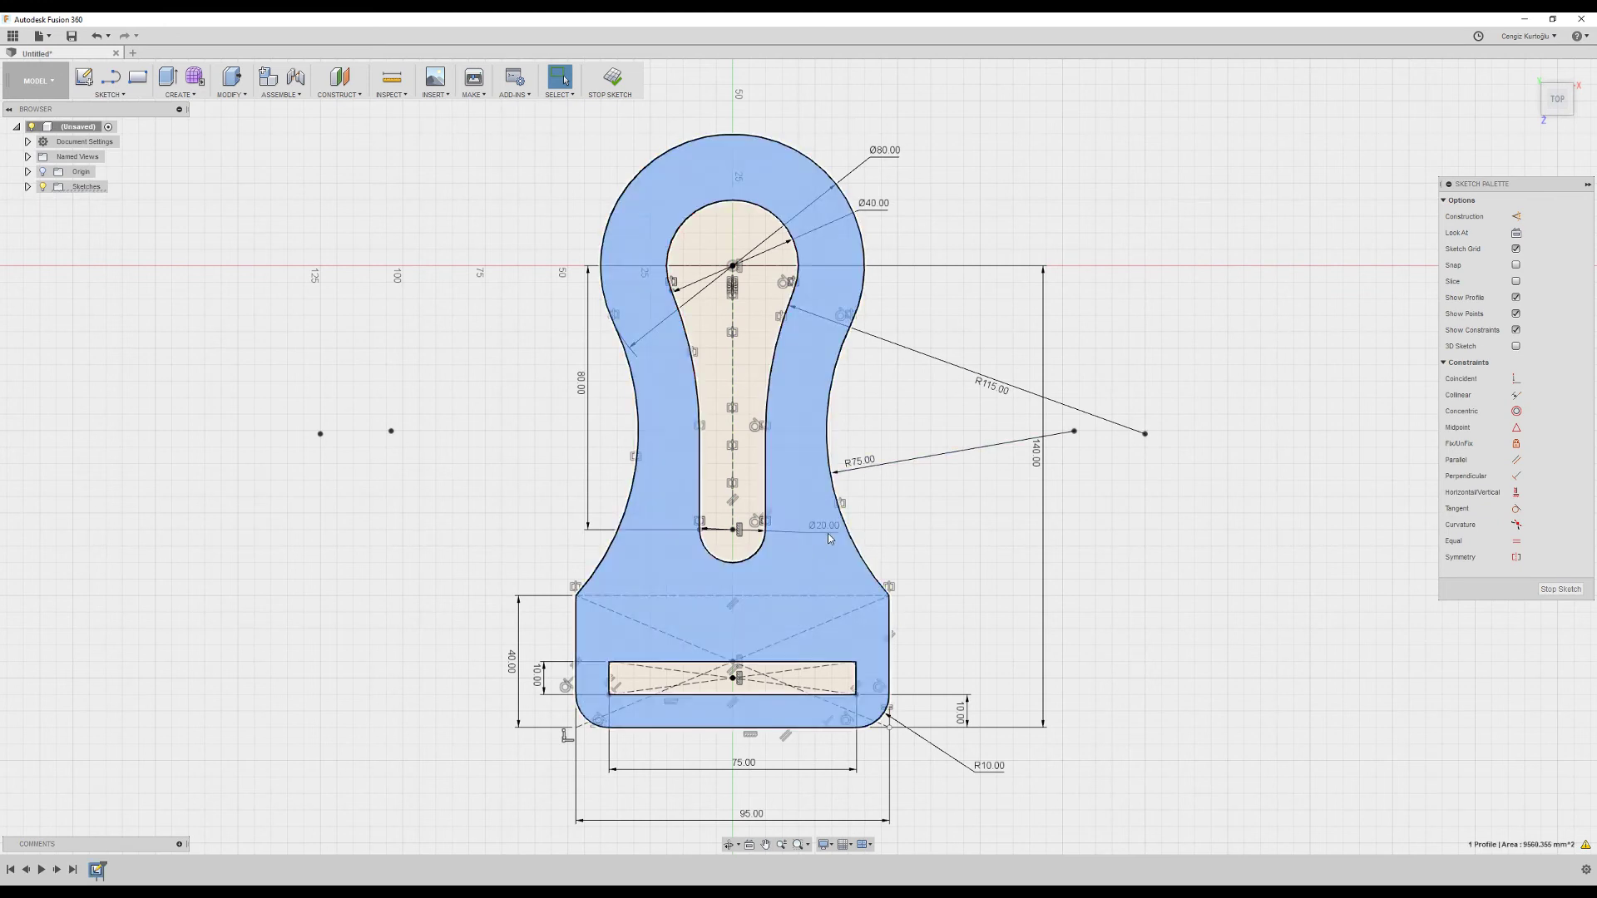
- Nudge the R115.00 label lower, deselect, and reframe the finished keyhole sketch
left_click_drag(986, 381, 972, 384)
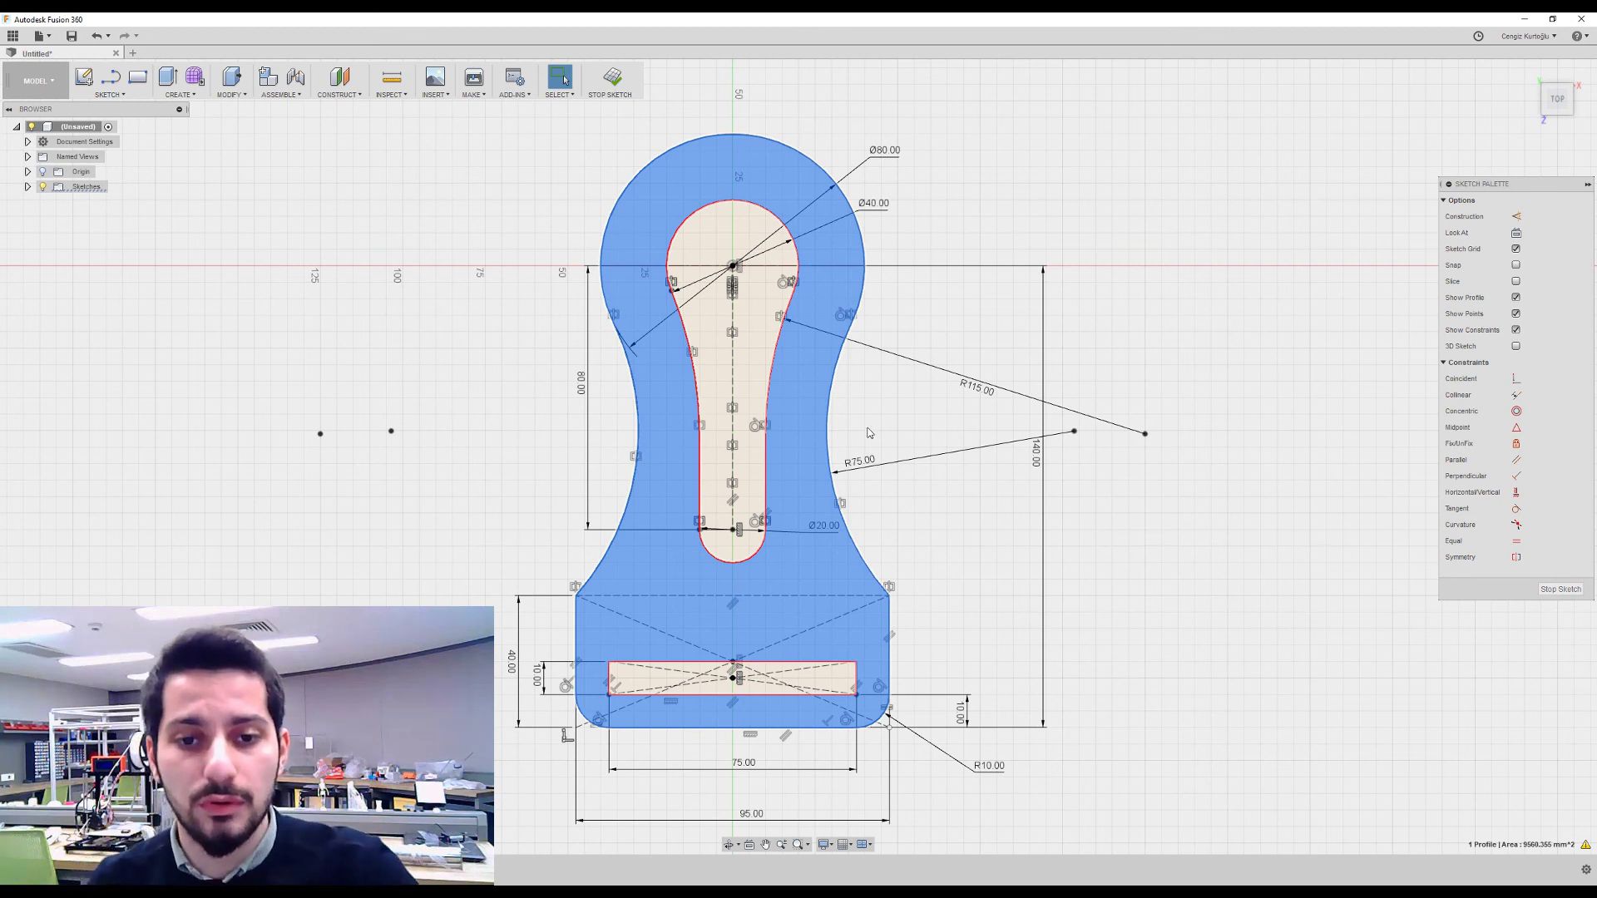
left_click(886, 389)
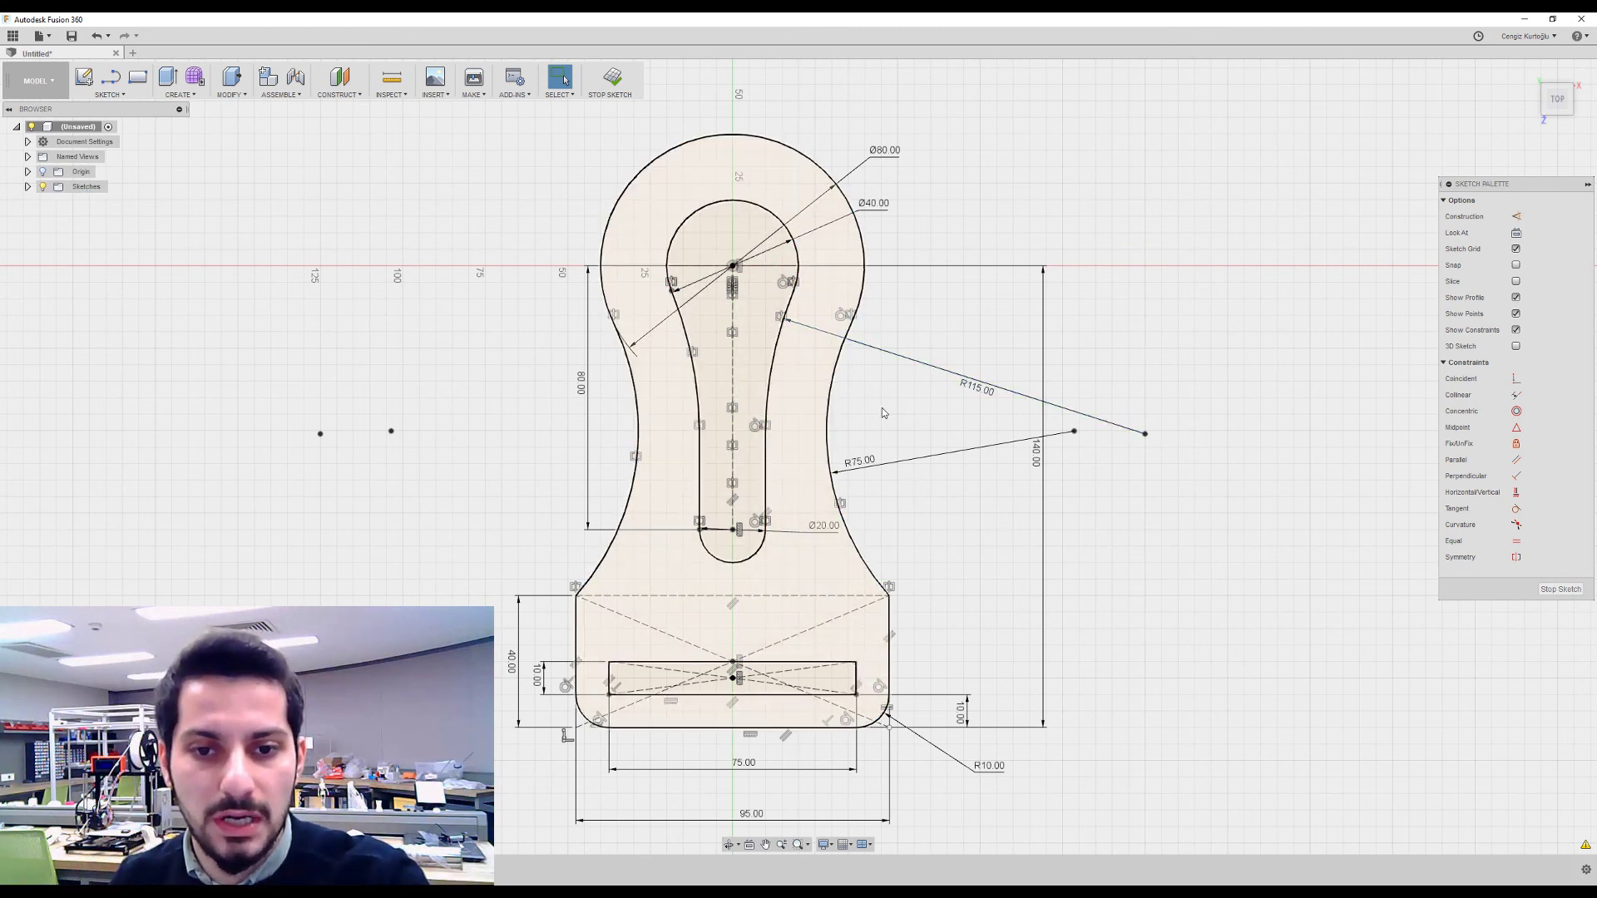
scroll(900, 392, "up", 1)
scroll(959, 427, "down", 2)
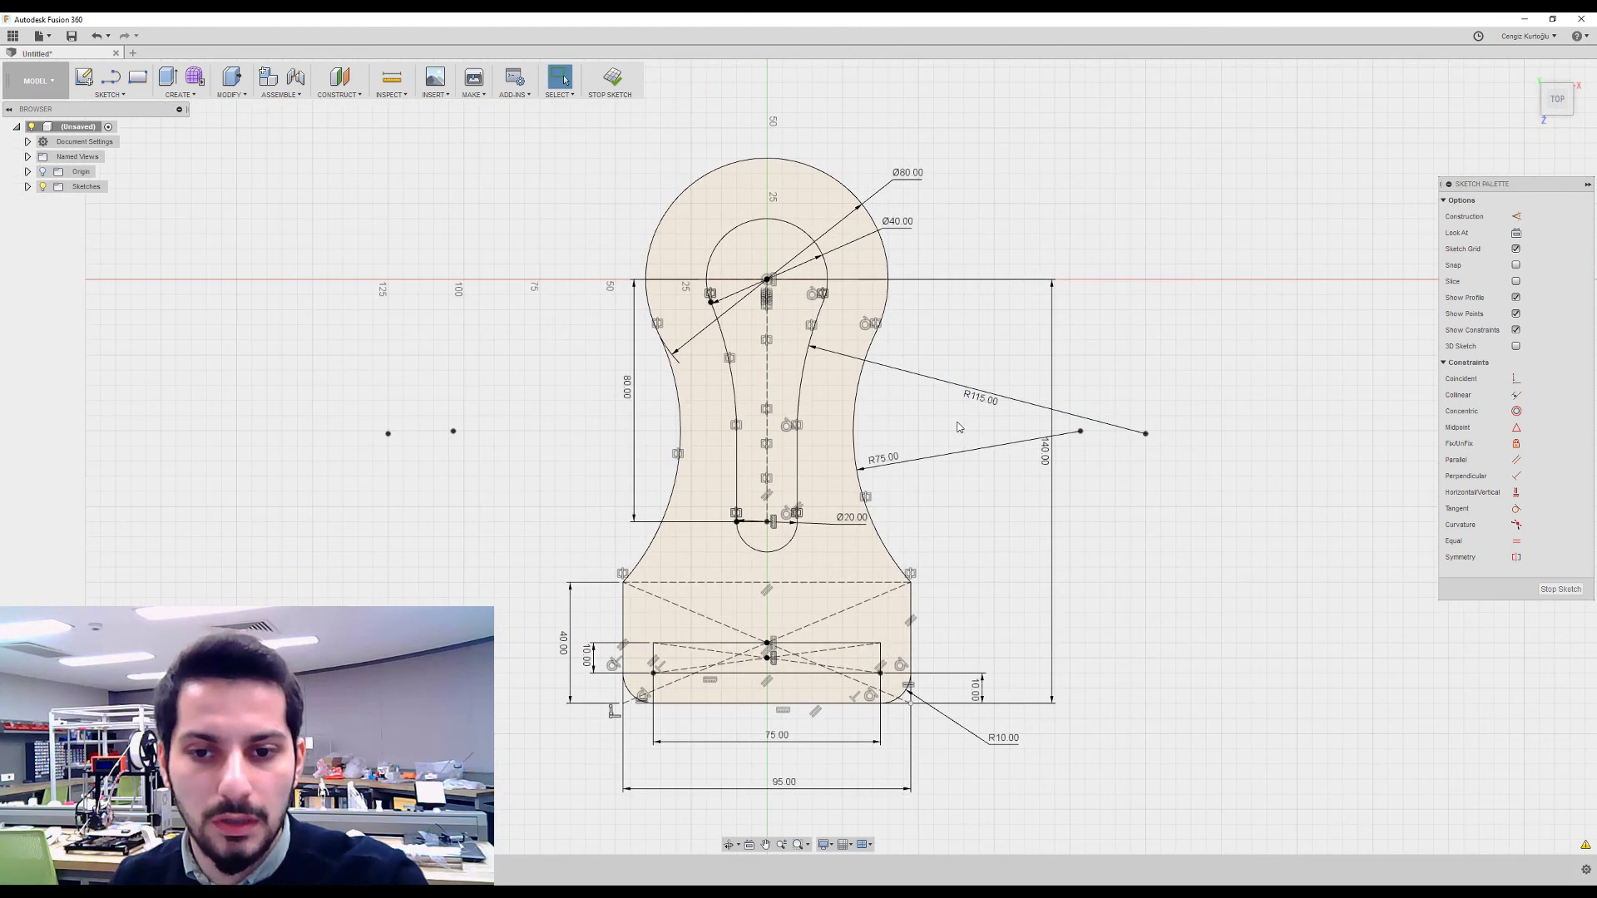
mouse_move(959, 427)
middle_mouse_down()
mouse_move(950, 443)
mouse_move(878, 445)
middle_mouse_up()
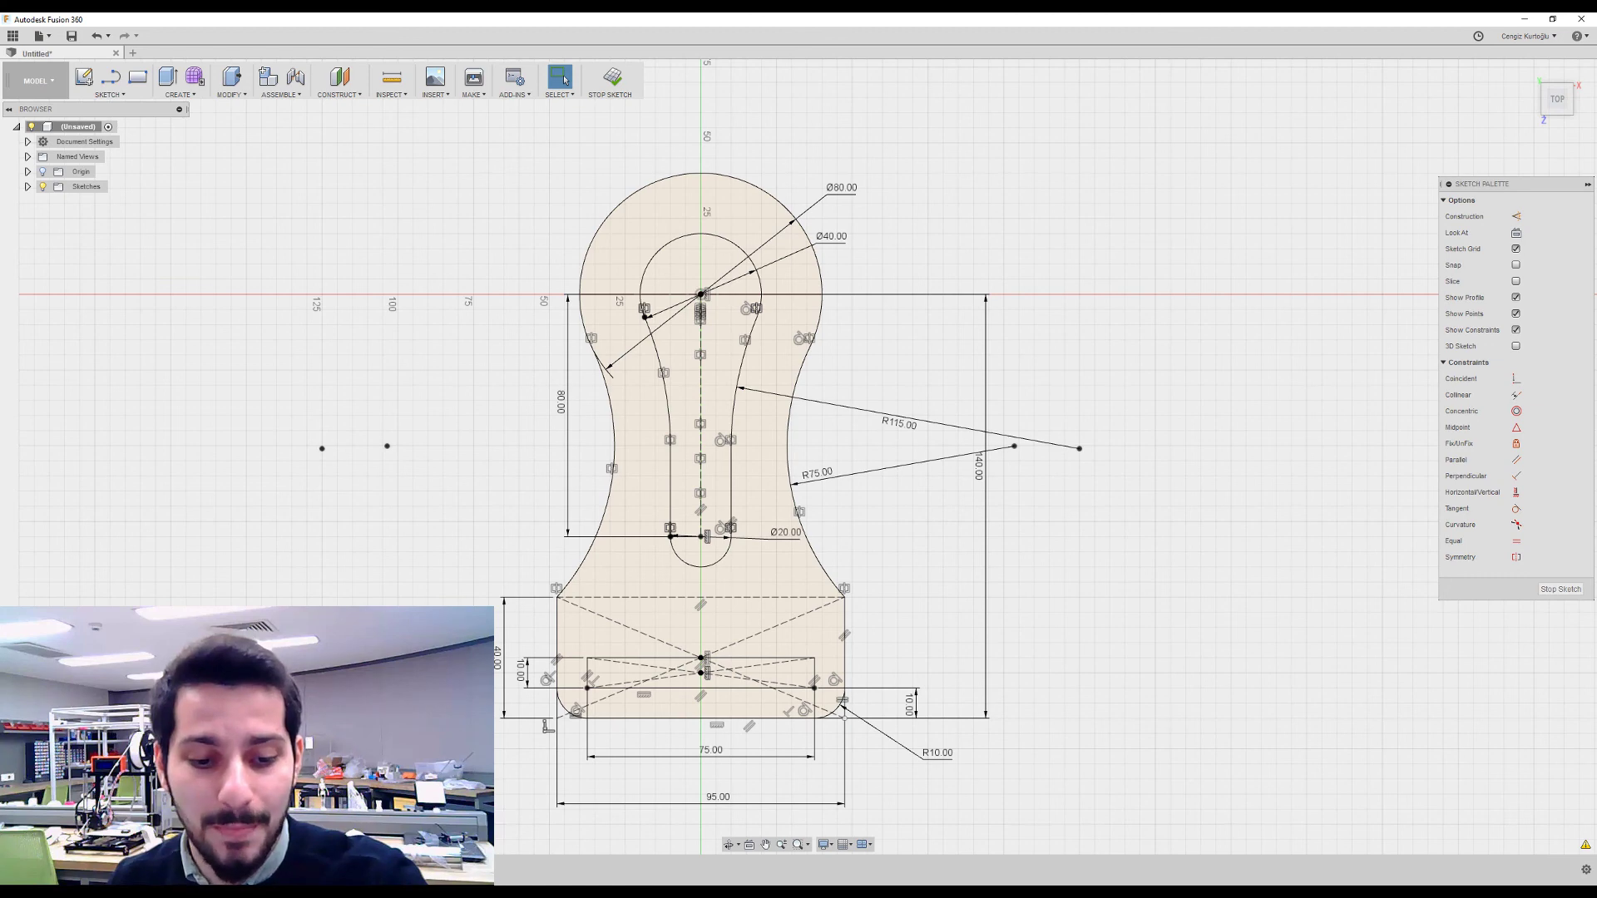
mouse_move(1040, 556)
middle_mouse_down()
mouse_move(1073, 560)
mouse_move(1008, 571)
middle_mouse_up()
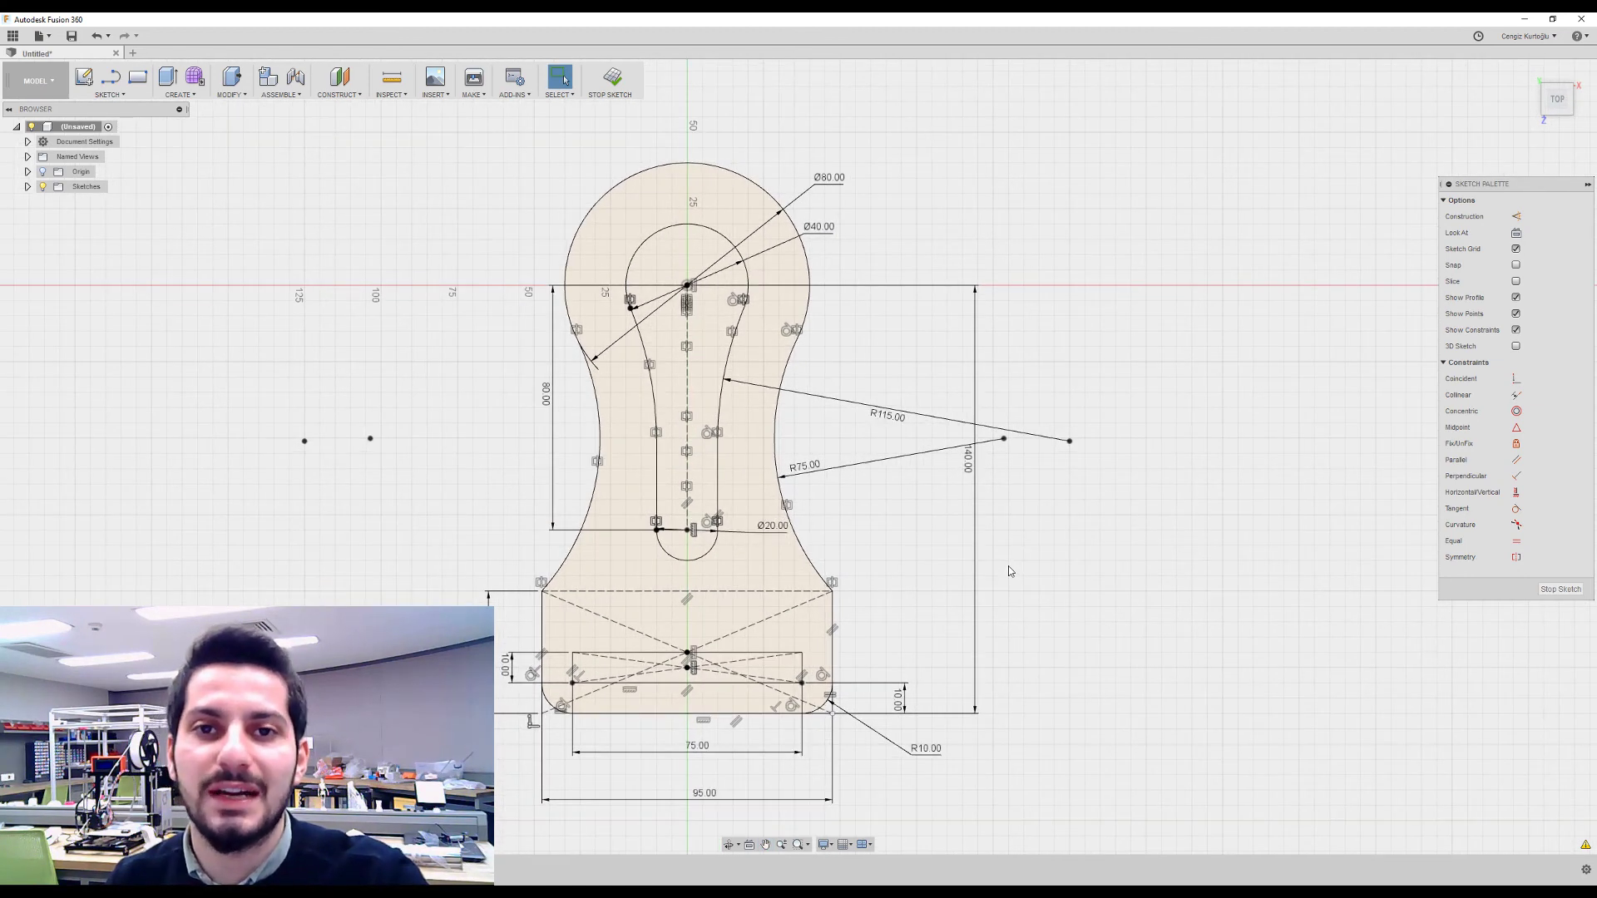